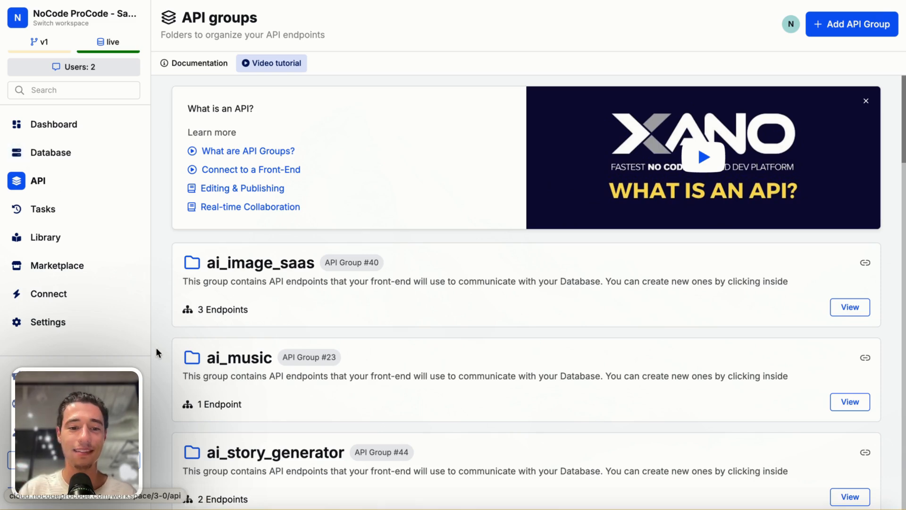
# Step: Open the test API group and look through its existing endpoints
pyautogui.scroll(-14, 261, 423)
pyautogui.scroll(-5, 261, 426)
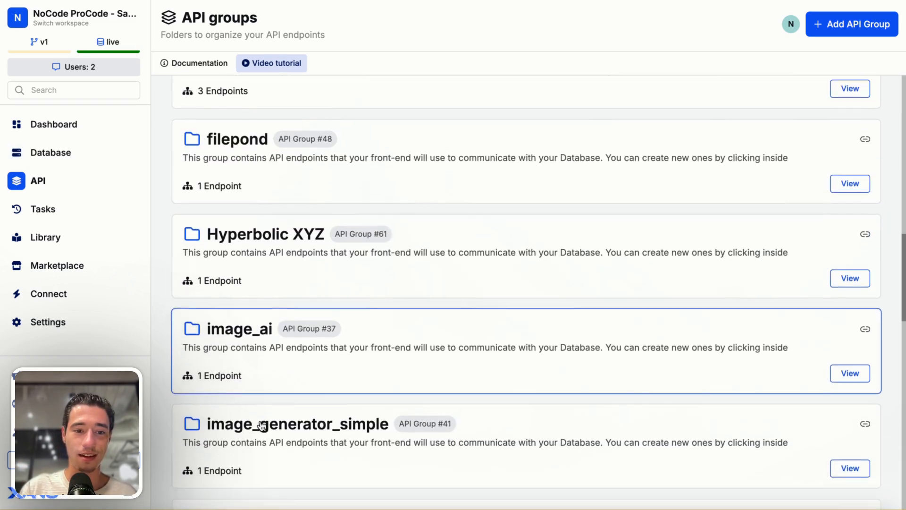
pyautogui.scroll(2, 261, 426)
pyautogui.scroll(-1, 261, 425)
pyautogui.scroll(-10, 261, 426)
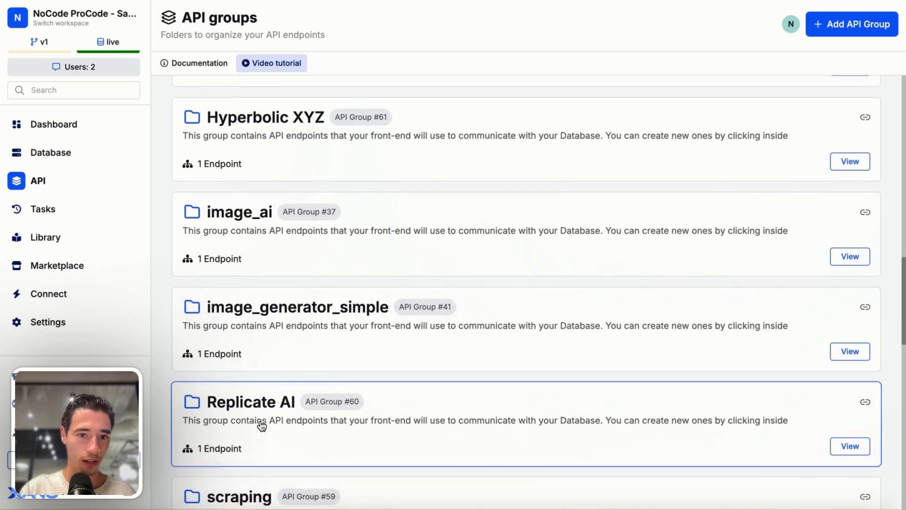
pyautogui.scroll(-5, 261, 426)
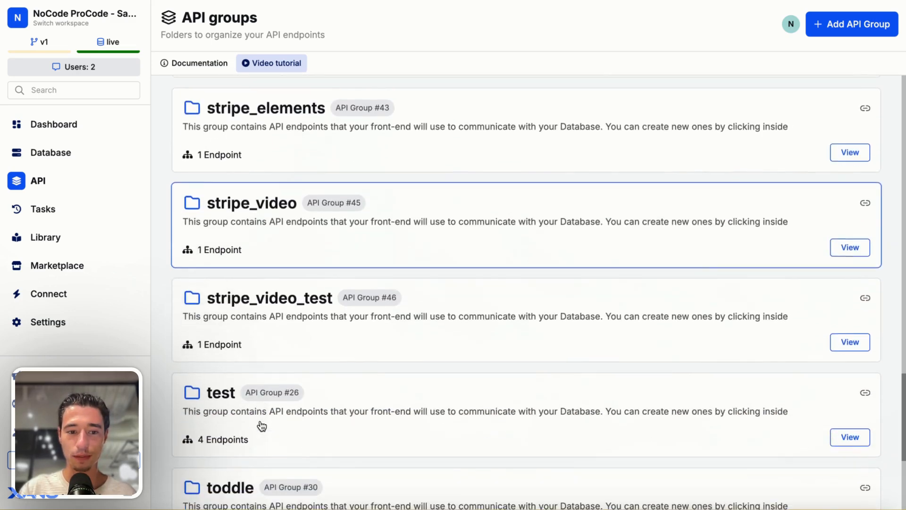
pyautogui.click(260, 366)
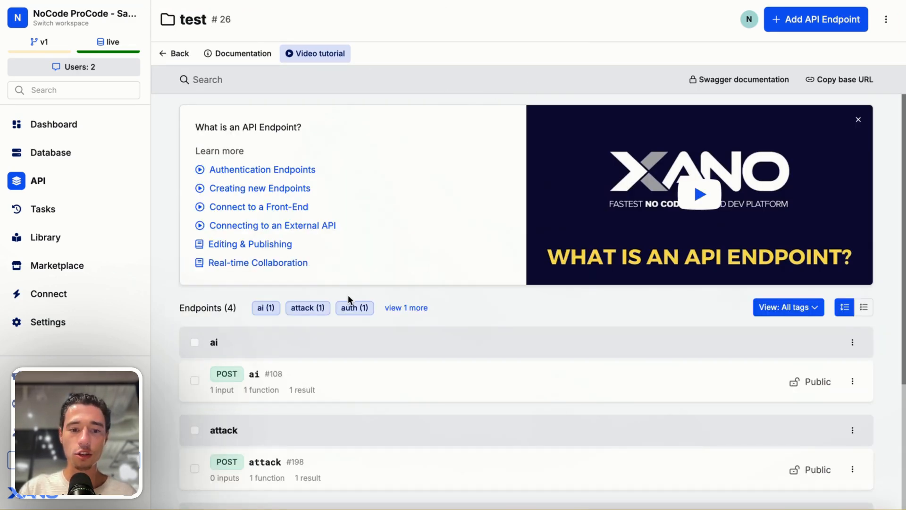
pyautogui.scroll(-4, 348, 295)
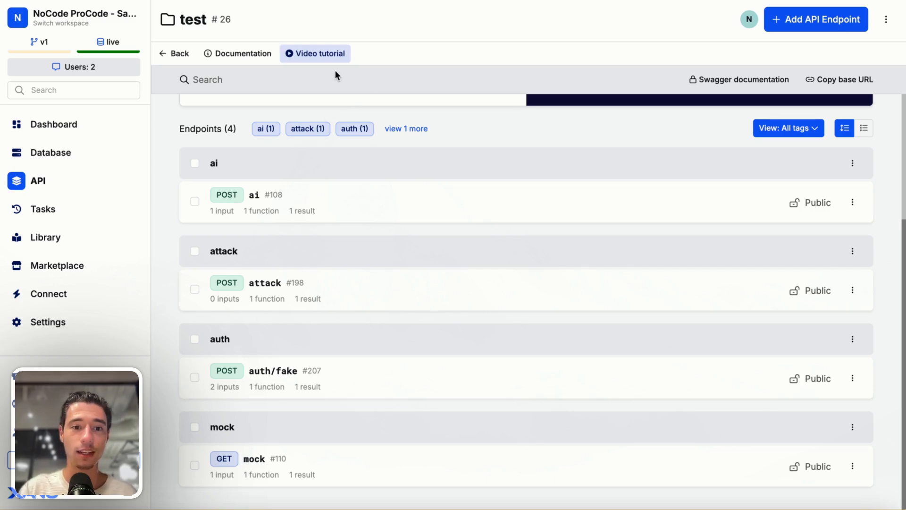
pyautogui.scroll(4, 606, 125)
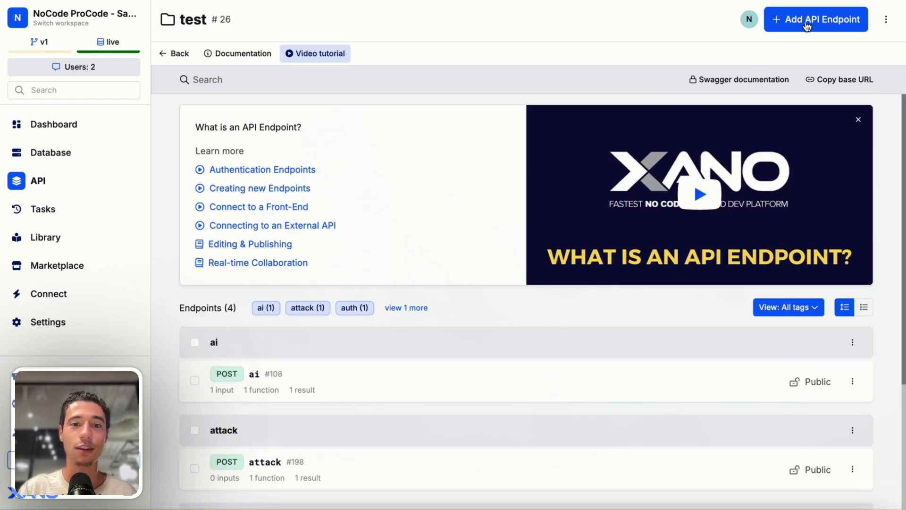
# Step: Create a custom API endpoint named options with the GET verb and authentication disabled
pyautogui.click(806, 26)
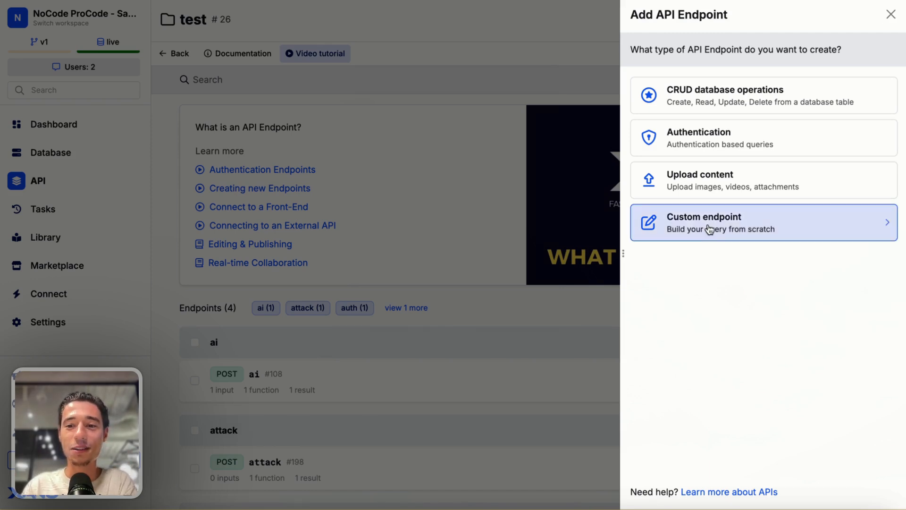
pyautogui.click(694, 229)
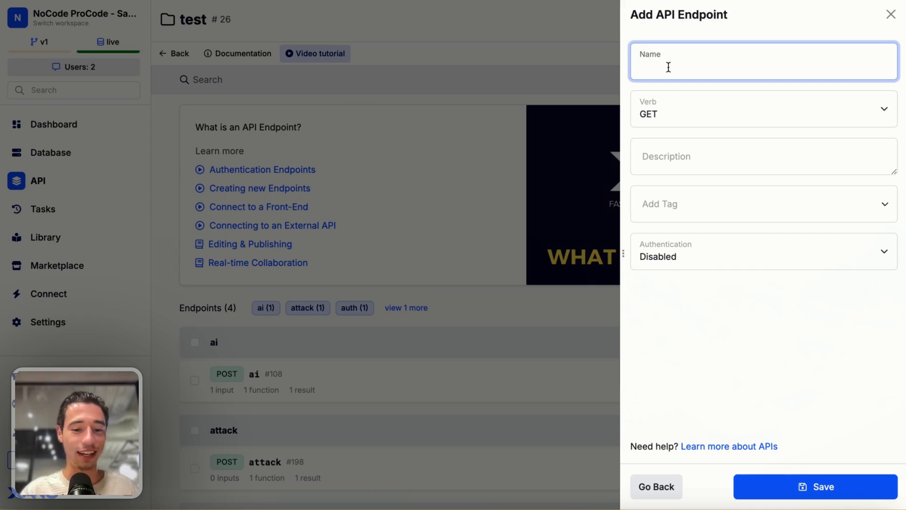
pyautogui.write('opt')
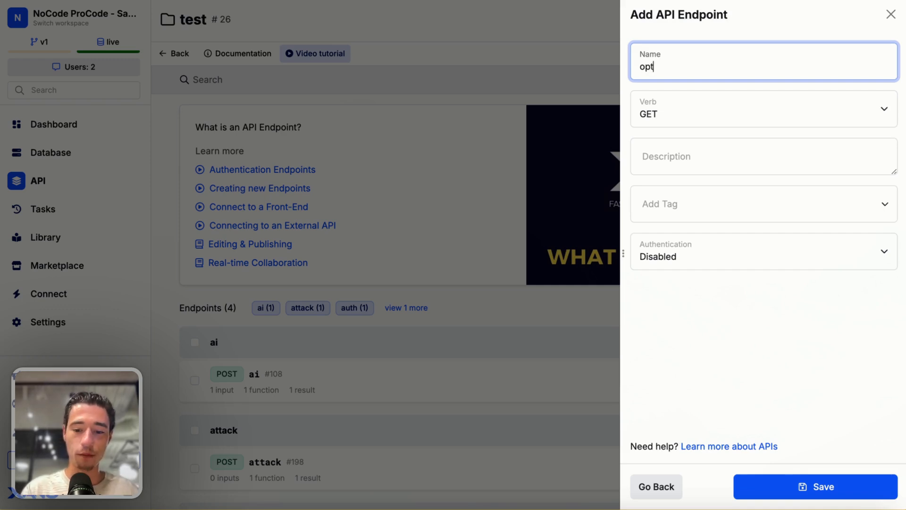
pyautogui.write('ions')
pyautogui.press('BackSpace')
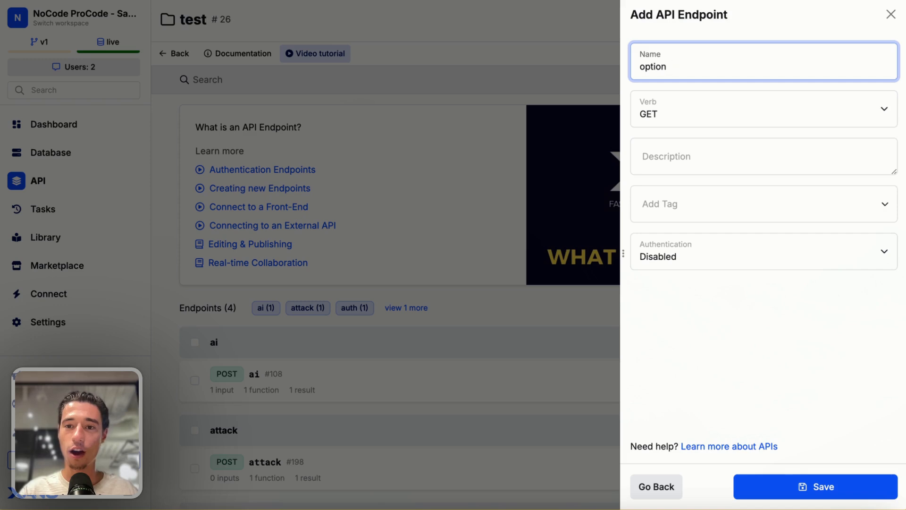
pyautogui.write('s')
pyautogui.click(715, 353)
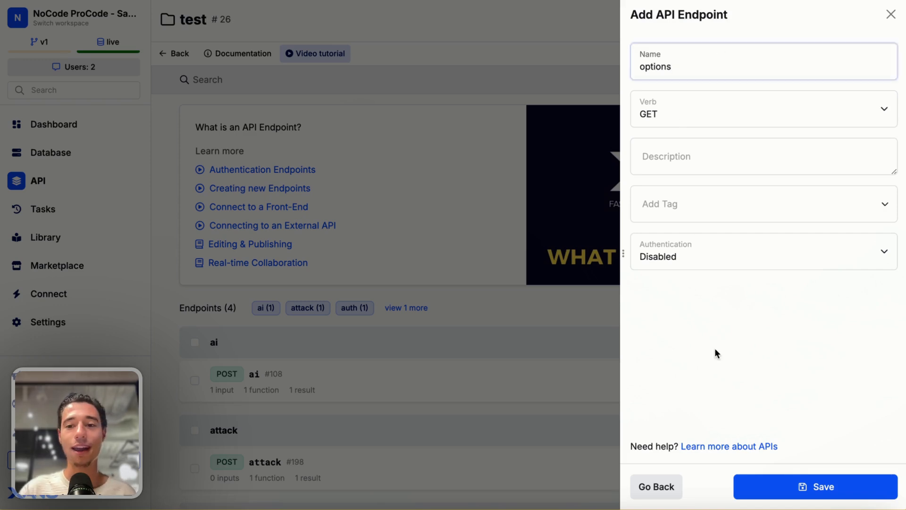
pyautogui.click(673, 114)
pyautogui.click(667, 111)
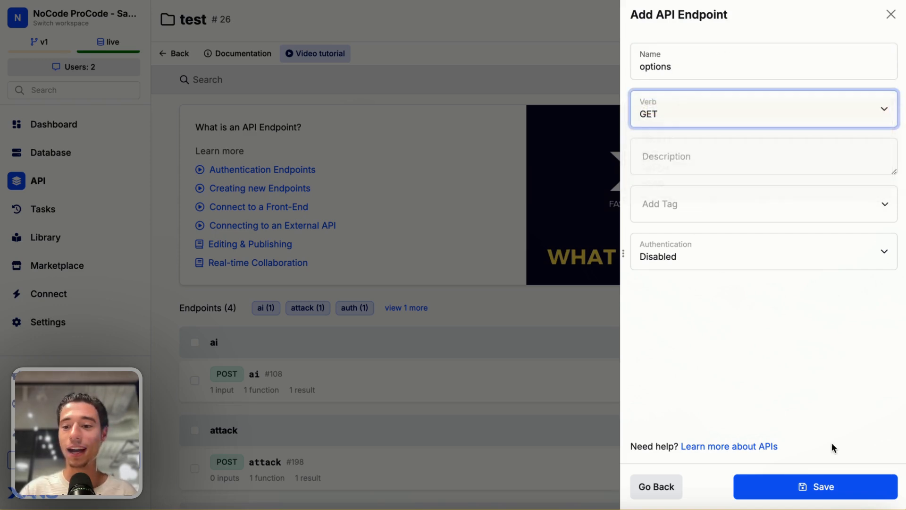
pyautogui.click(803, 486)
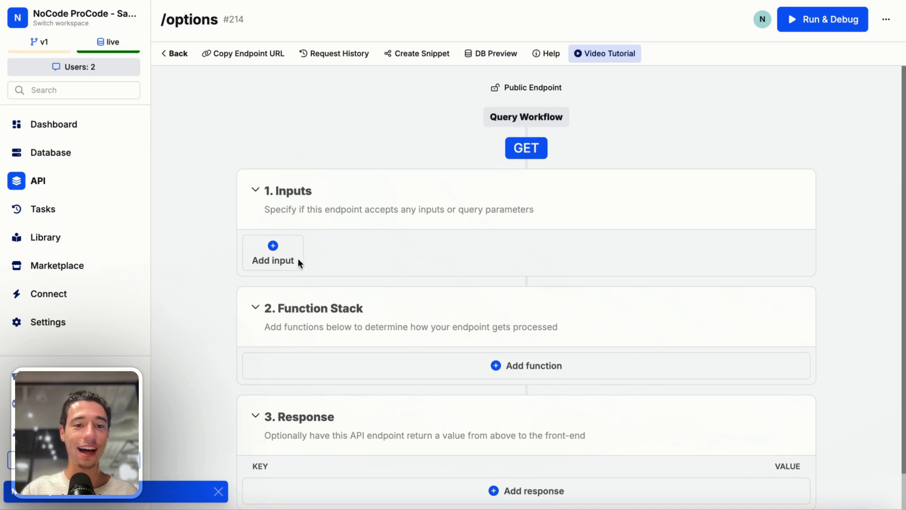
# Step: Add a Query All Records function for the select_options table to the endpoint's function stack and save it
pyautogui.click(518, 370)
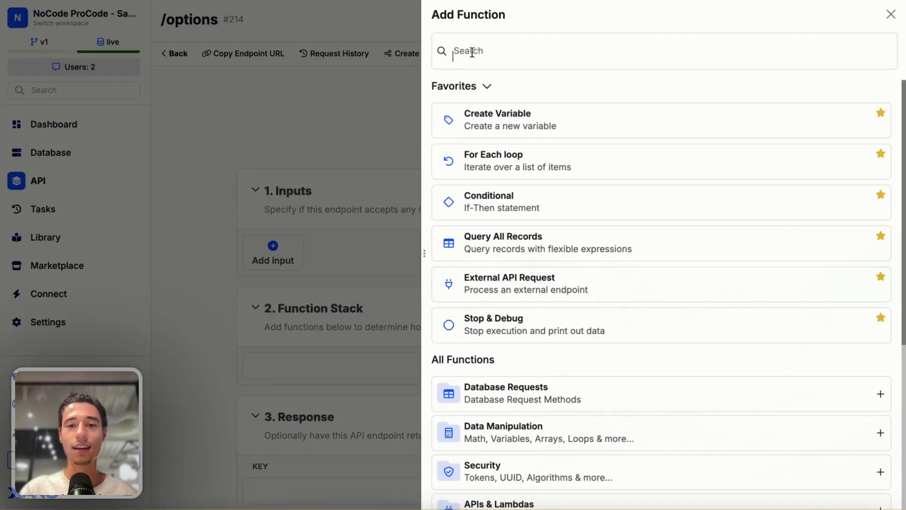
pyautogui.click(363, 255)
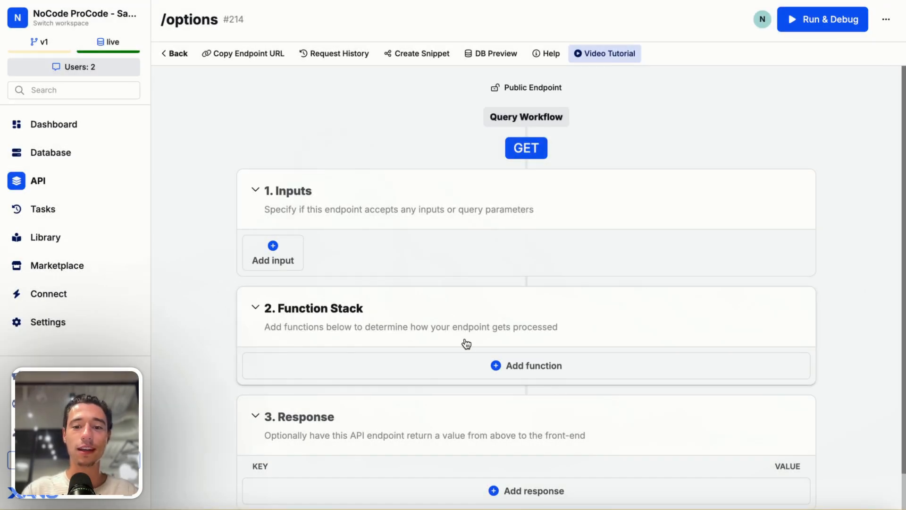
pyautogui.click(524, 373)
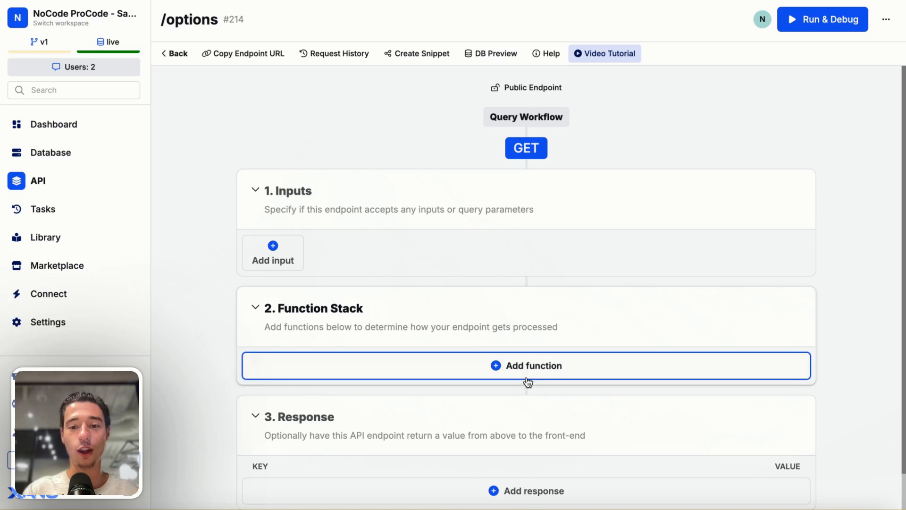
pyautogui.write('query')
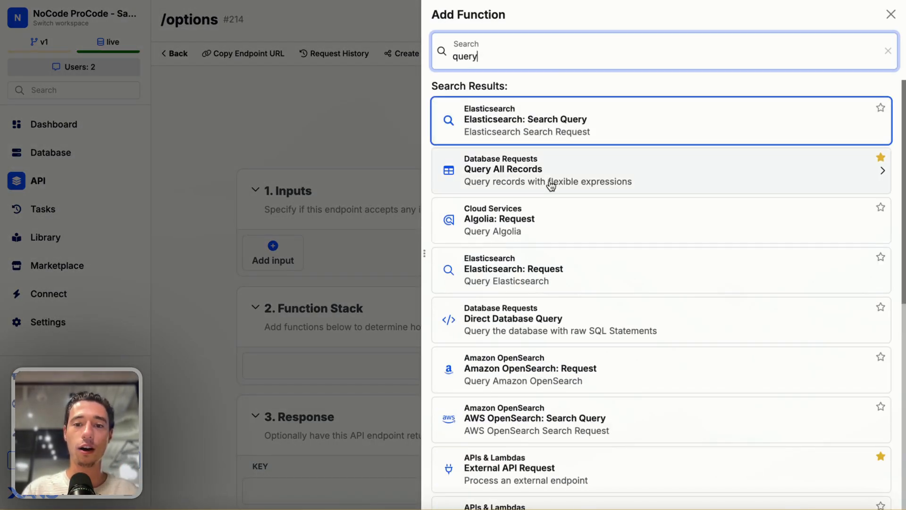
pyautogui.click(481, 172)
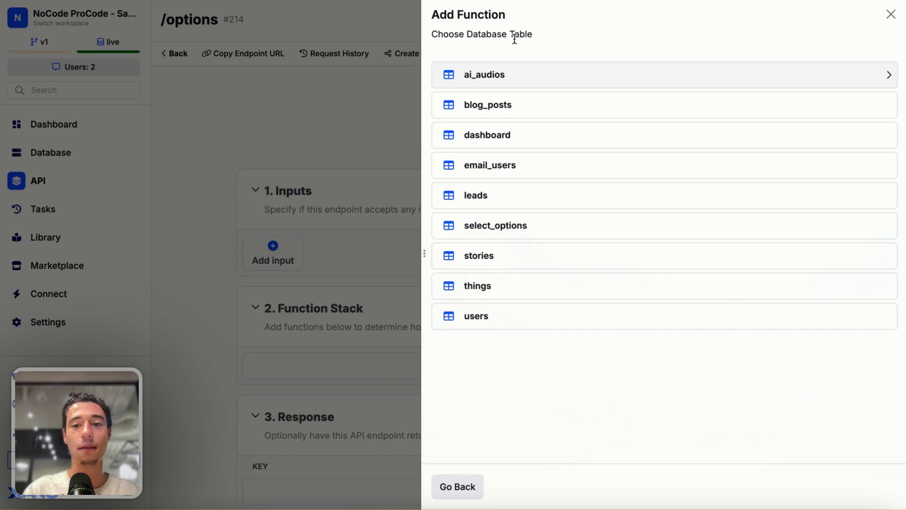
pyautogui.click(505, 227)
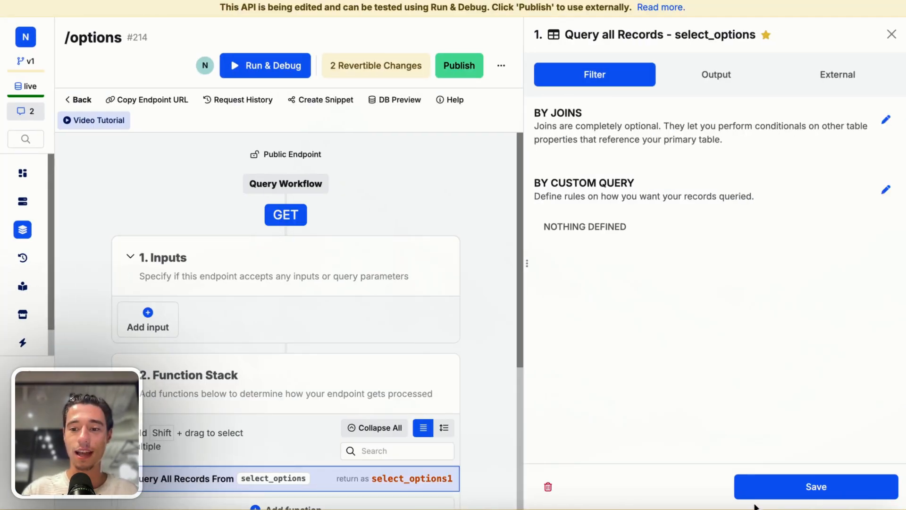
pyautogui.click(747, 491)
# Step: Test the options endpoint with Run & Debug, review the returned records, and publish it
pyautogui.click(653, 44)
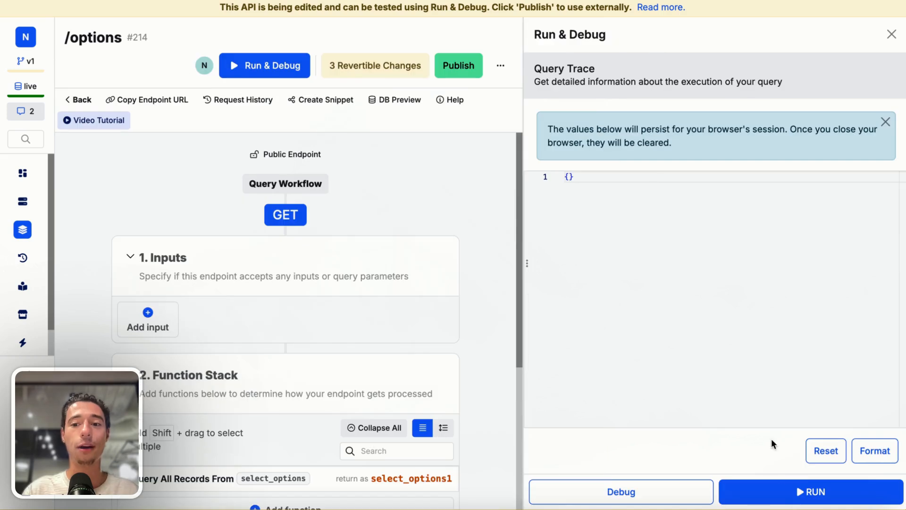
pyautogui.click(770, 491)
pyautogui.scroll(-10, 651, 259)
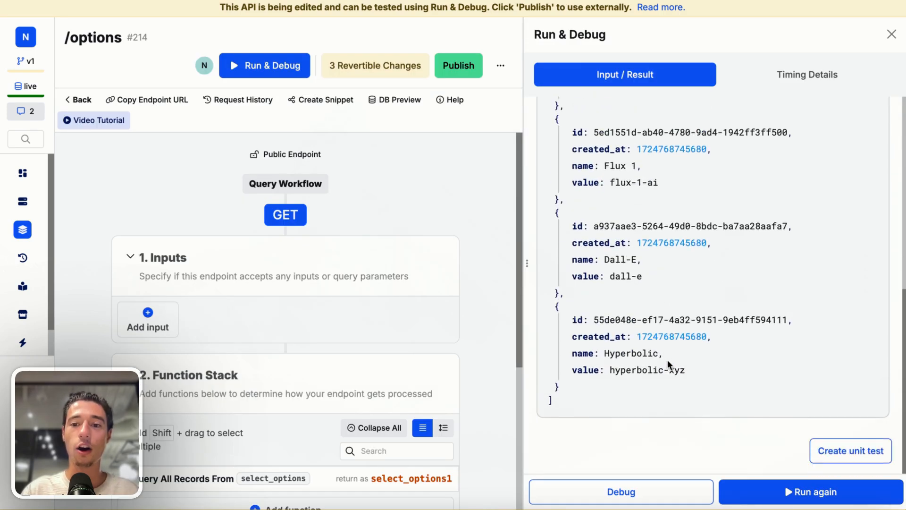
pyautogui.click(474, 75)
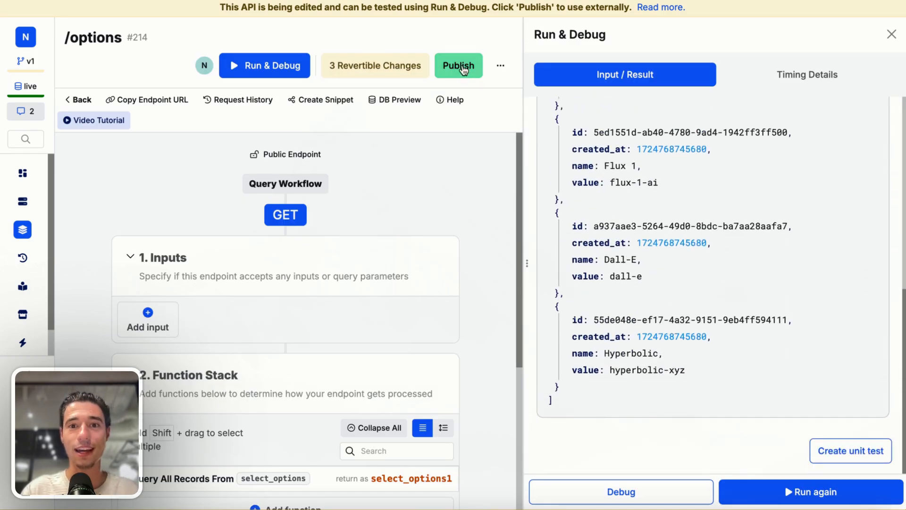
pyautogui.click(814, 488)
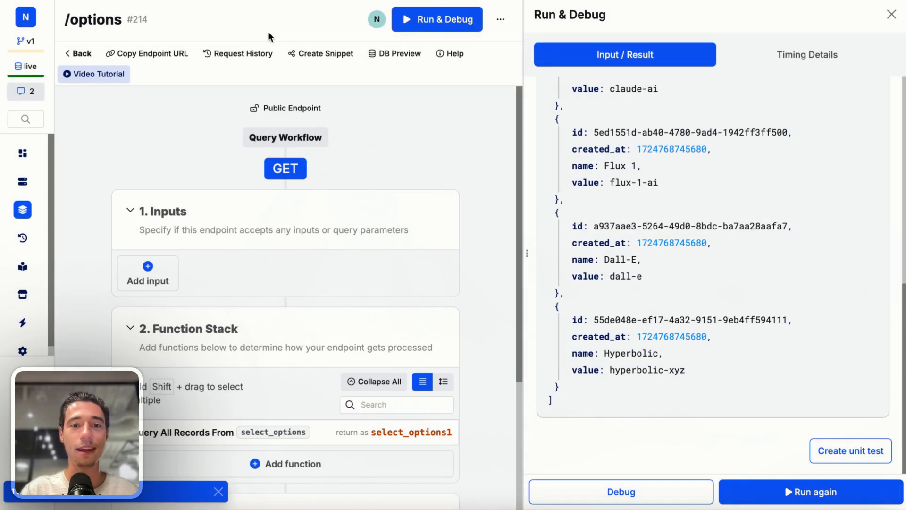
# Step: Open the published options endpoint's URL in a new browser tab to view its JSON response
pyautogui.moveTo(4, 198)
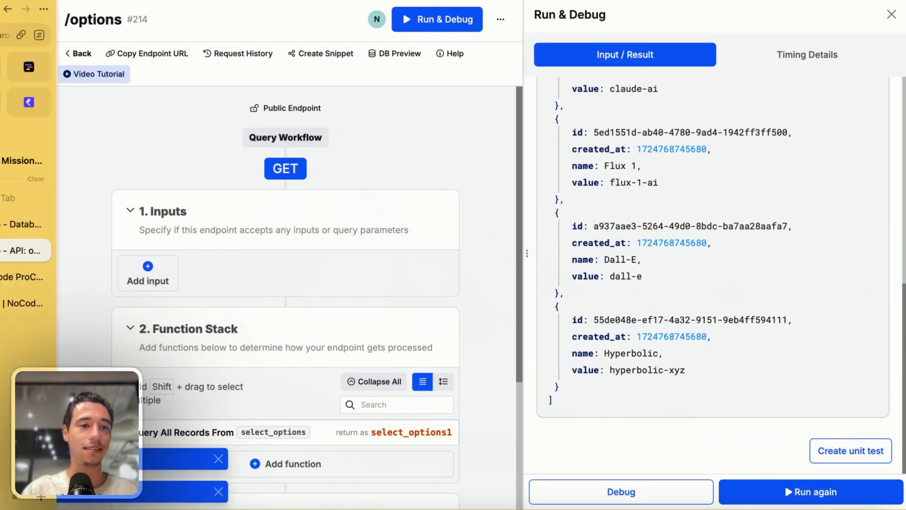
pyautogui.click(43, 198)
pyautogui.write('https://cloud.nocodeprocode.com/api:cSouYyqQ/options')
pyautogui.press('Return')
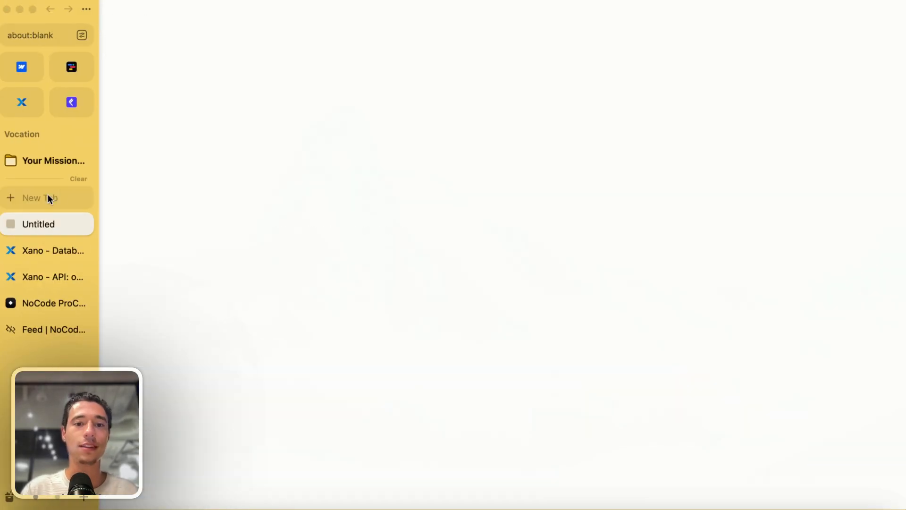
pyautogui.moveTo(125, 80); pyautogui.dragTo(92, 42)
pyautogui.click(163, 116)
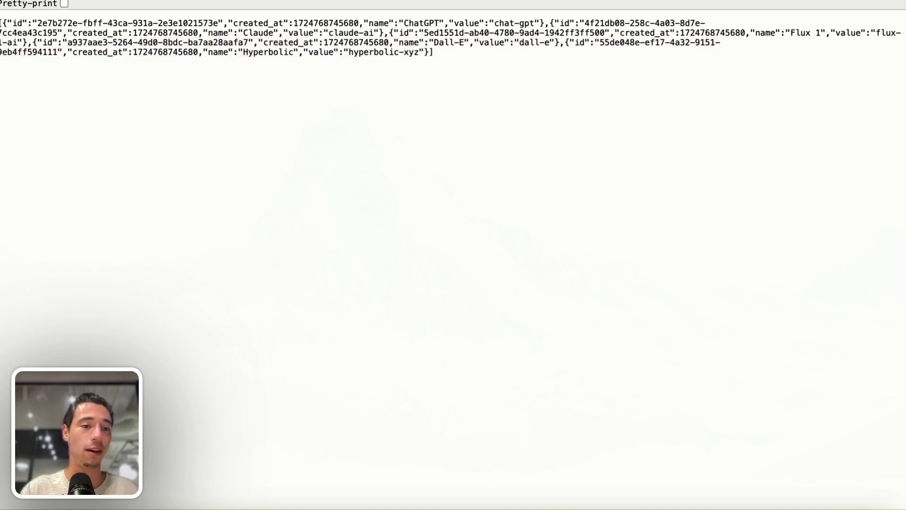
# Step: Close the JSON response tab and switch to the toddle editor with the HomePage open
pyautogui.moveTo(2, 194)
pyautogui.click(82, 225)
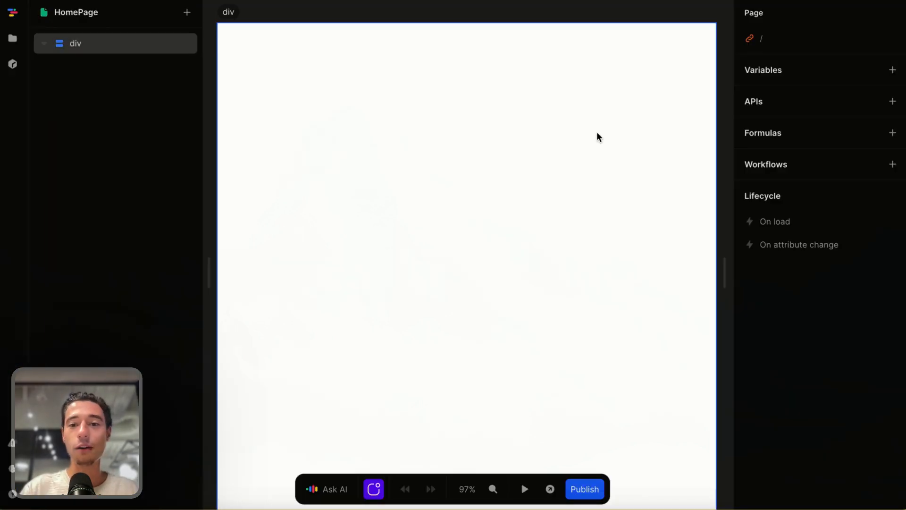
pyautogui.hscroll(1, 683, 157)
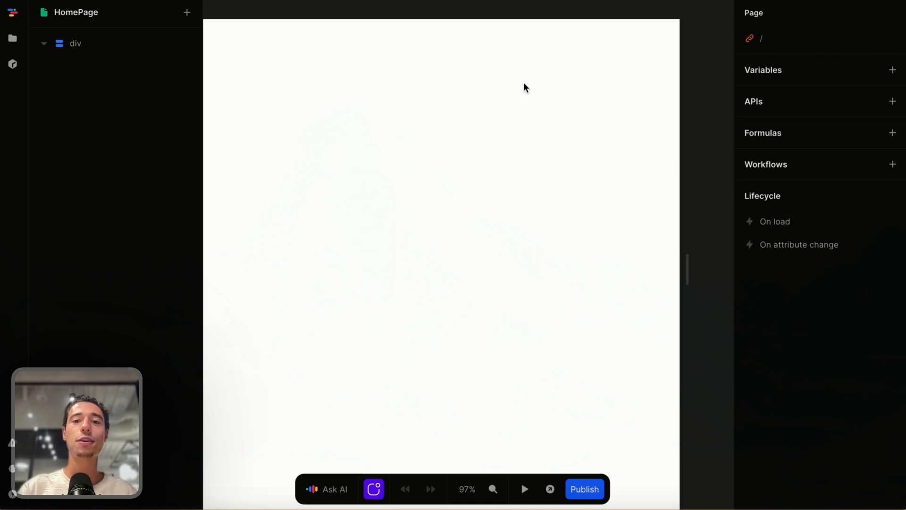
# Step: Load the options endpoint's URL once more in a new tab, view the response, and return to the toddle editor
pyautogui.moveTo(24, 177)
pyautogui.click(54, 199)
pyautogui.write('https://cloud.nocodeprocode.com/api:cSouYyqQ/options')
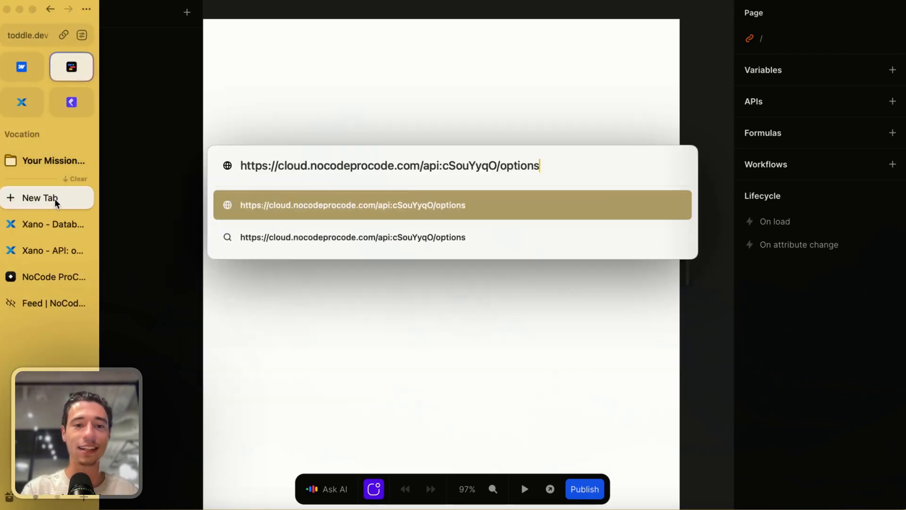
pyautogui.press('Return')
pyautogui.click(83, 223)
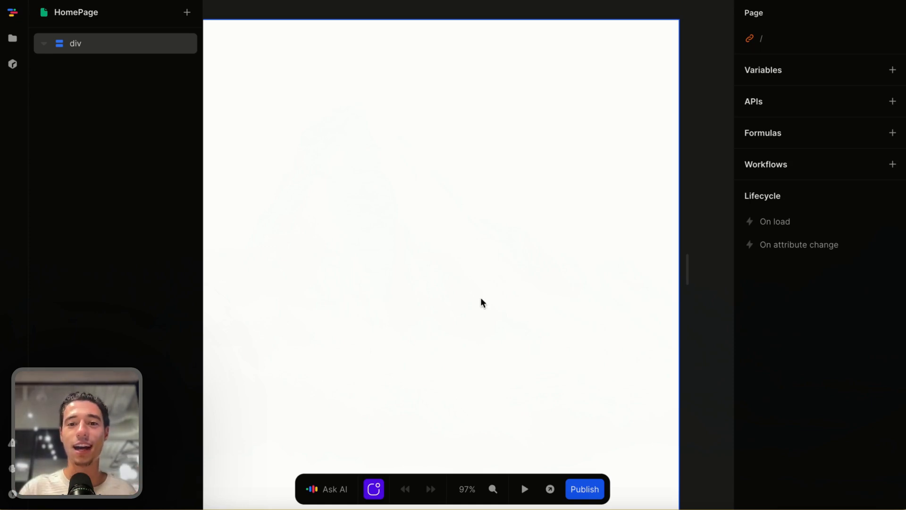
# Step: Add a Text element inside the HomePage's root div
pyautogui.click(467, 288)
pyautogui.click(185, 13)
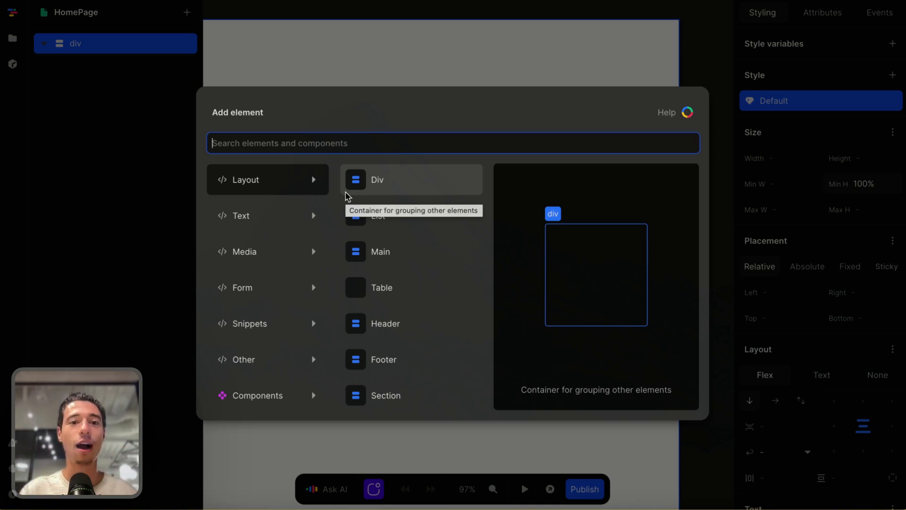
pyautogui.write('te')
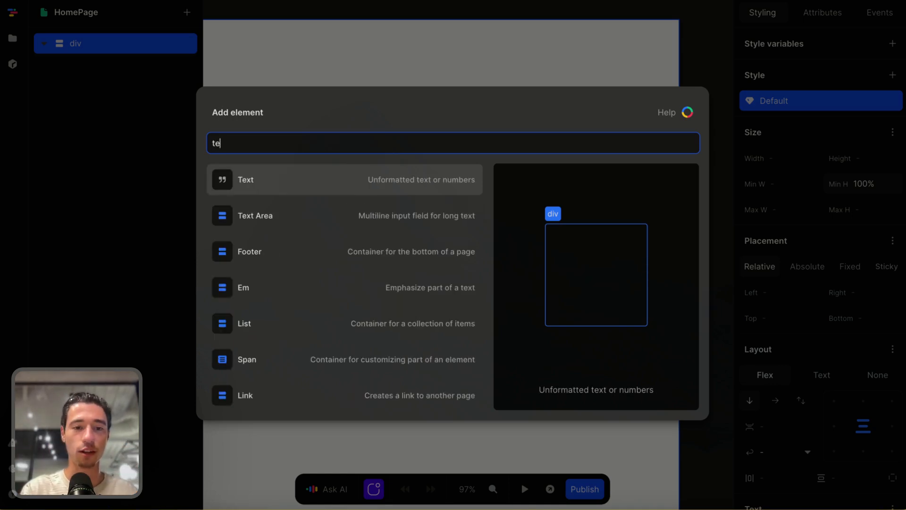
pyautogui.click(298, 188)
pyautogui.click(430, 276)
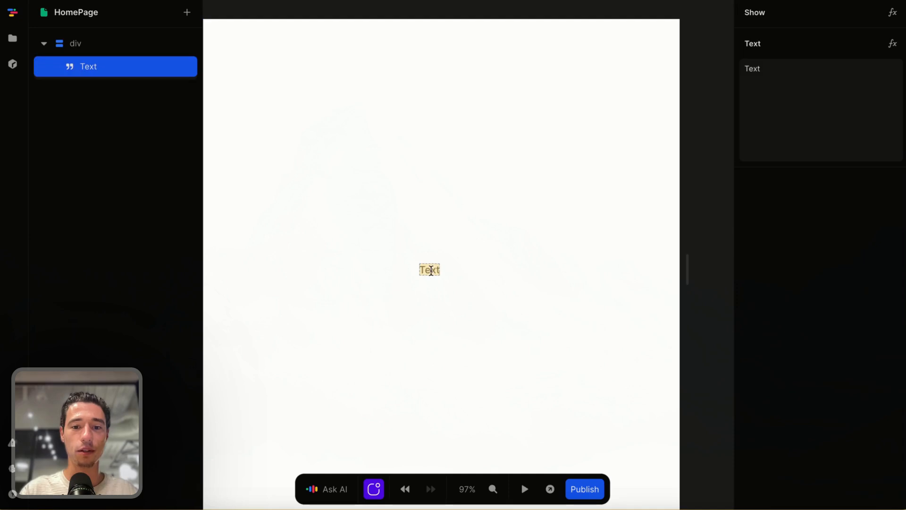
pyautogui.click(704, 91)
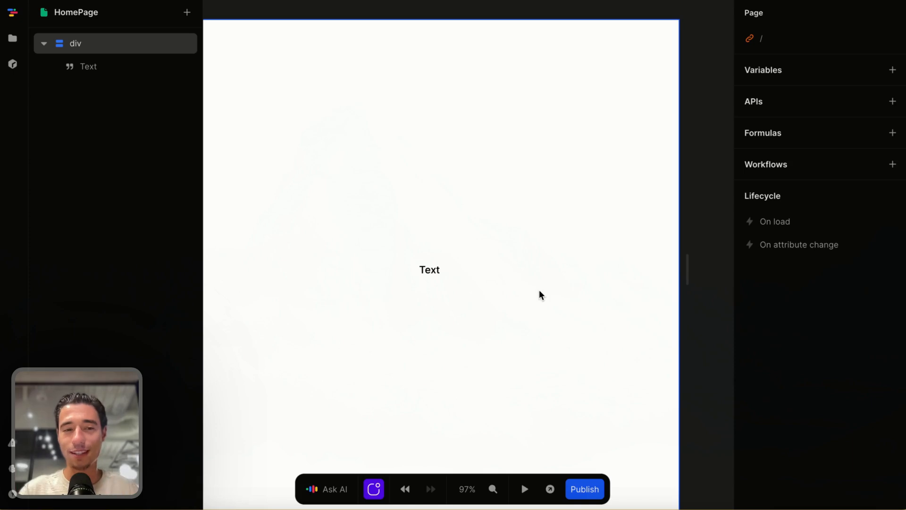
pyautogui.click(433, 270)
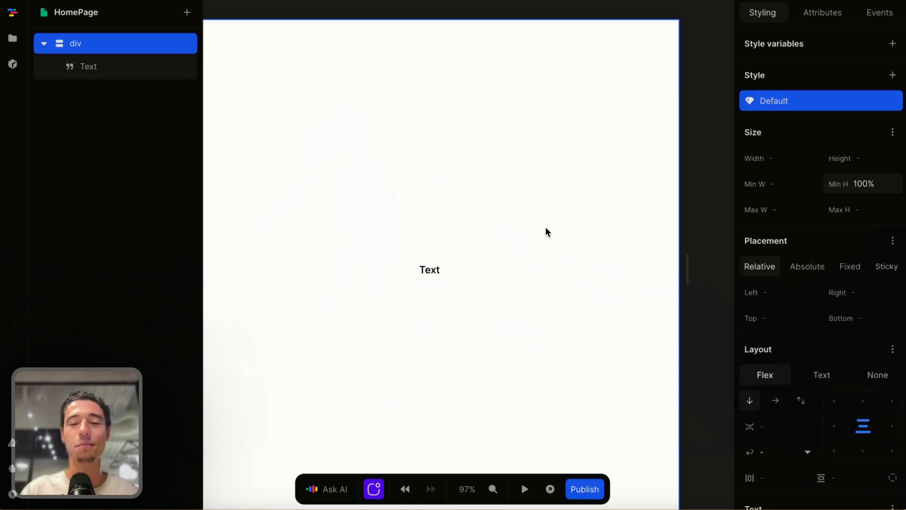
# Step: Add an API to the HomePage, turn off its auto fetch and name it options
pyautogui.click(706, 151)
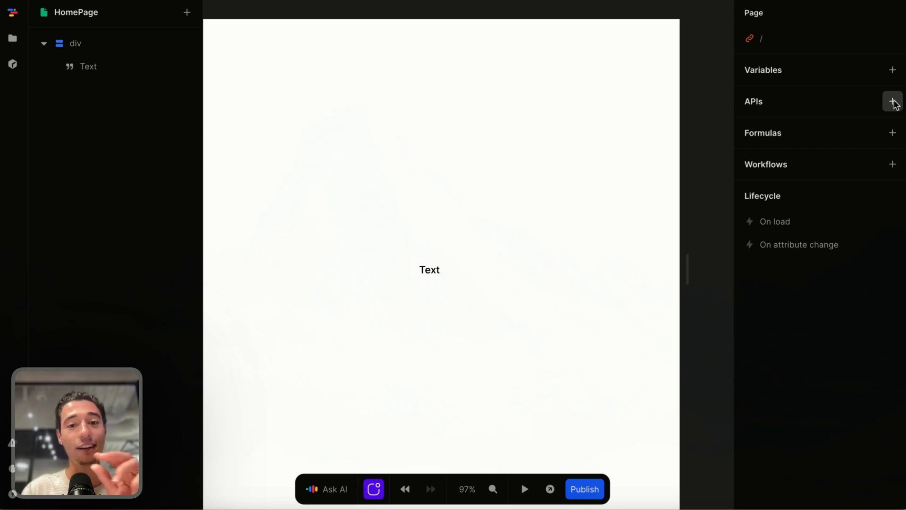
pyautogui.click(893, 102)
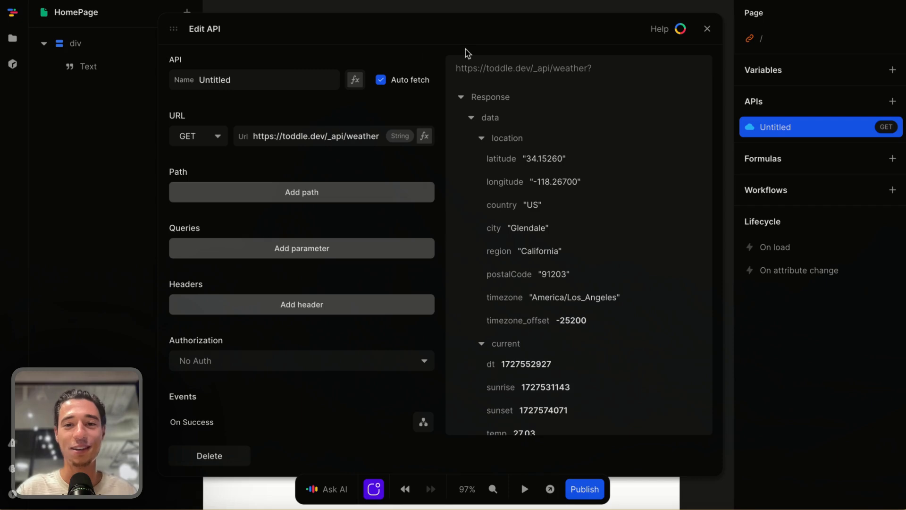
pyautogui.click(380, 80)
pyautogui.doubleClick(261, 78)
pyautogui.press('BackSpace')
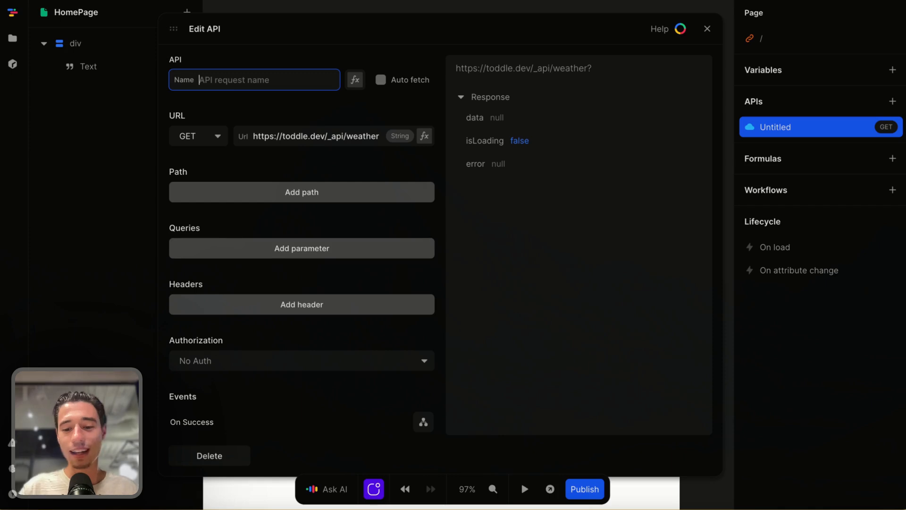
pyautogui.write('options')
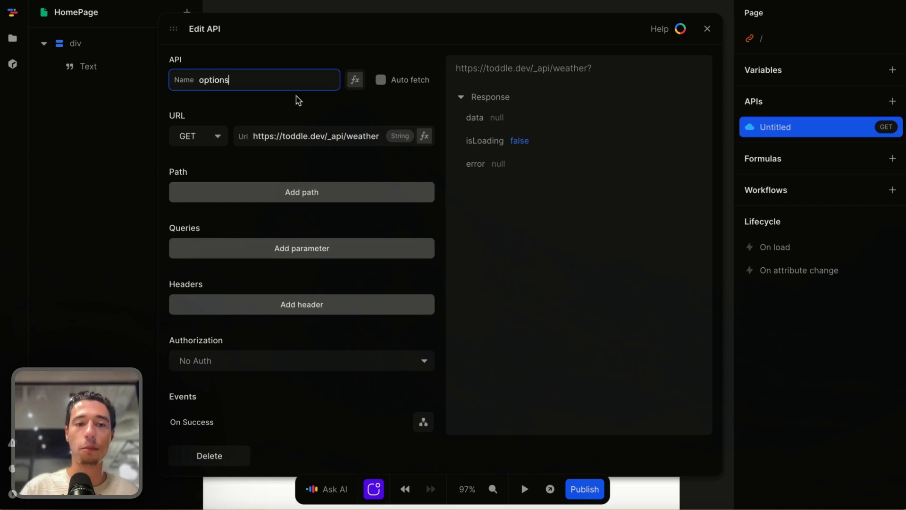
pyautogui.click(331, 54)
# Step: Replace the options API's default URL with the copied Xano endpoint URL ending in /api:cSouYyqO/options
pyautogui.click(292, 139)
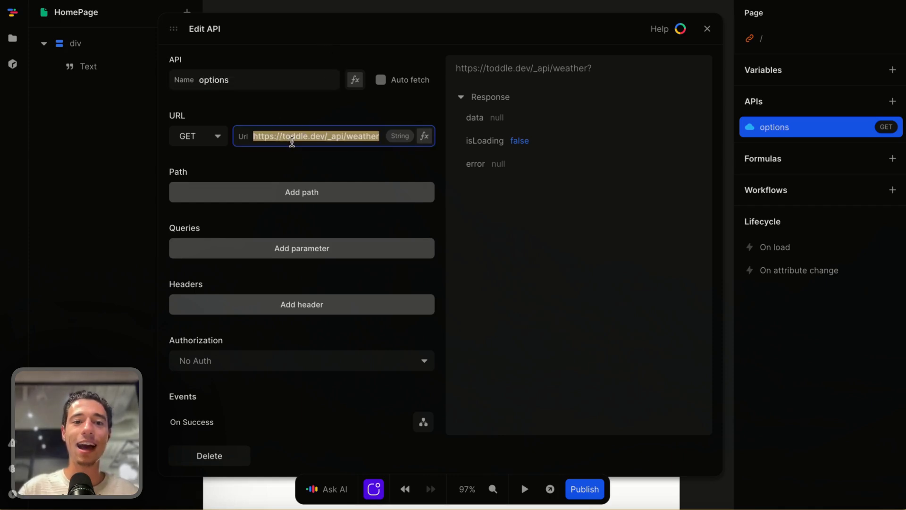
pyautogui.press('BackSpace')
pyautogui.hotkey('ctrl', 'v')
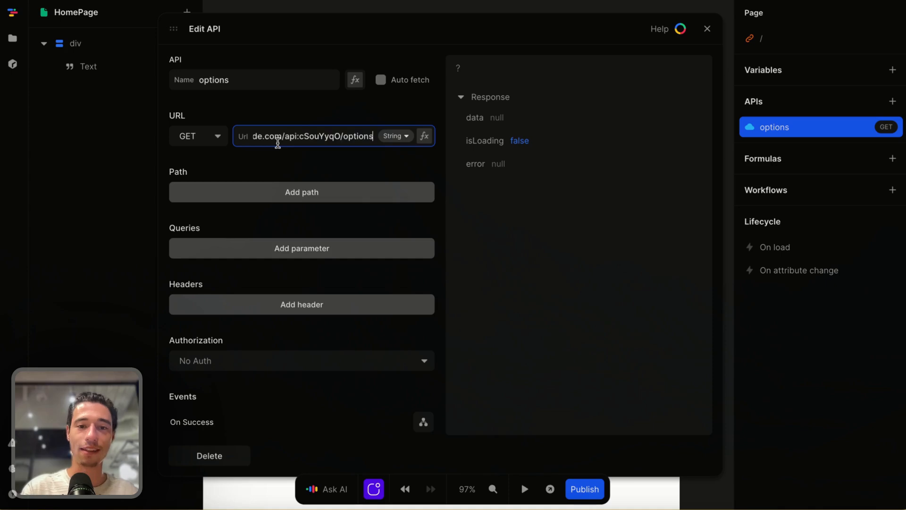
pyautogui.click(297, 116)
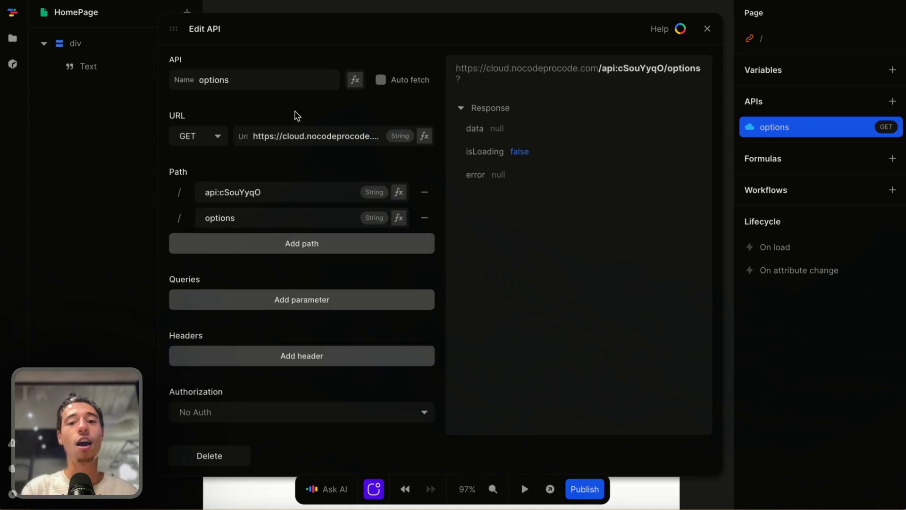
# Step: View the Xano options endpoint, return to the toddle editor and review the options API's path, queries, headers, authorization and advanced settings
pyautogui.moveTo(5, 250)
pyautogui.click(50, 251)
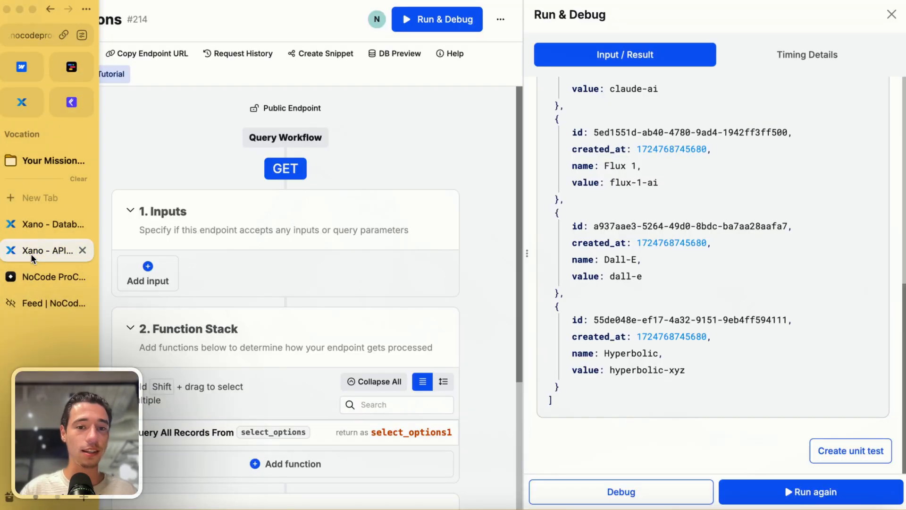
pyautogui.moveTo(35, 146)
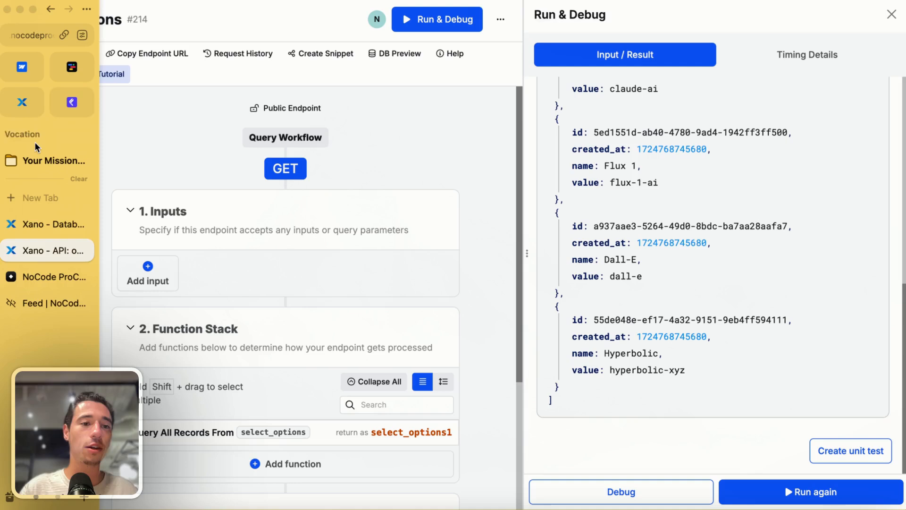
pyautogui.click(66, 78)
pyautogui.scroll(-3, 265, 345)
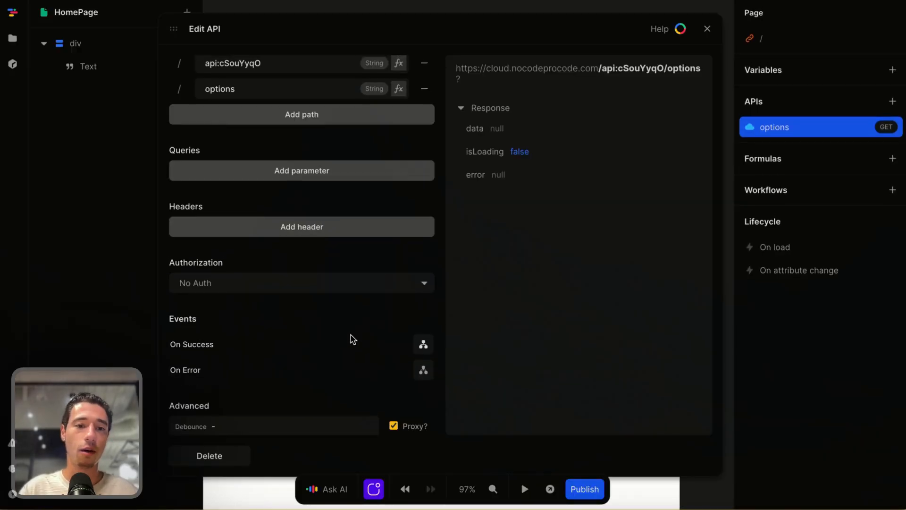
pyautogui.scroll(3, 350, 337)
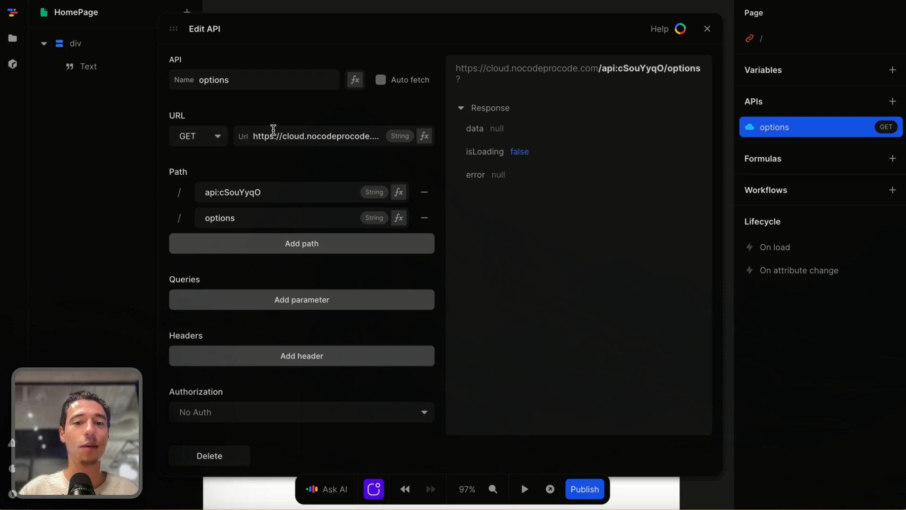
pyautogui.scroll(-3, 297, 250)
pyautogui.scroll(3, 295, 240)
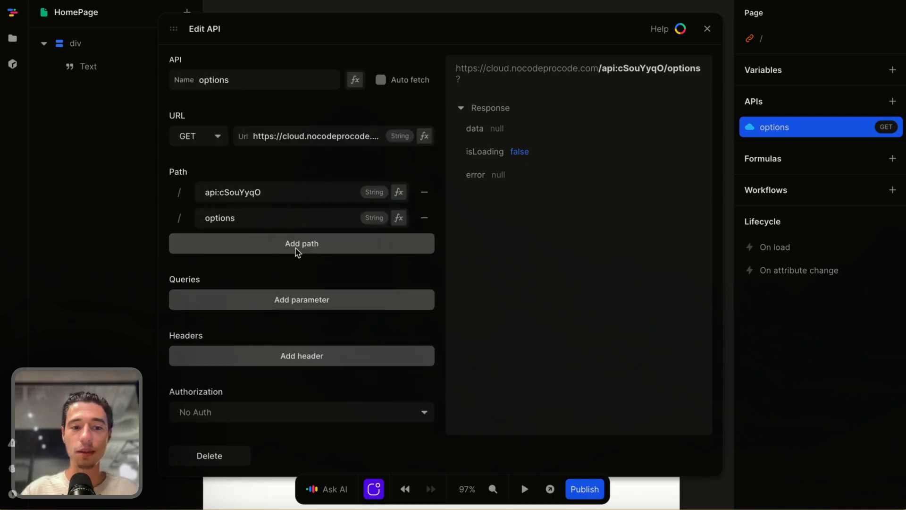
pyautogui.scroll(-3, 295, 250)
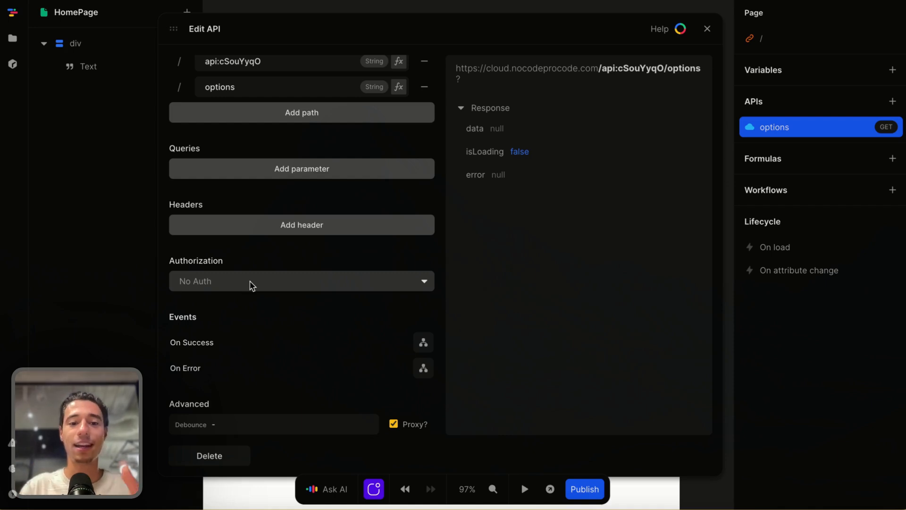
pyautogui.scroll(3, 264, 273)
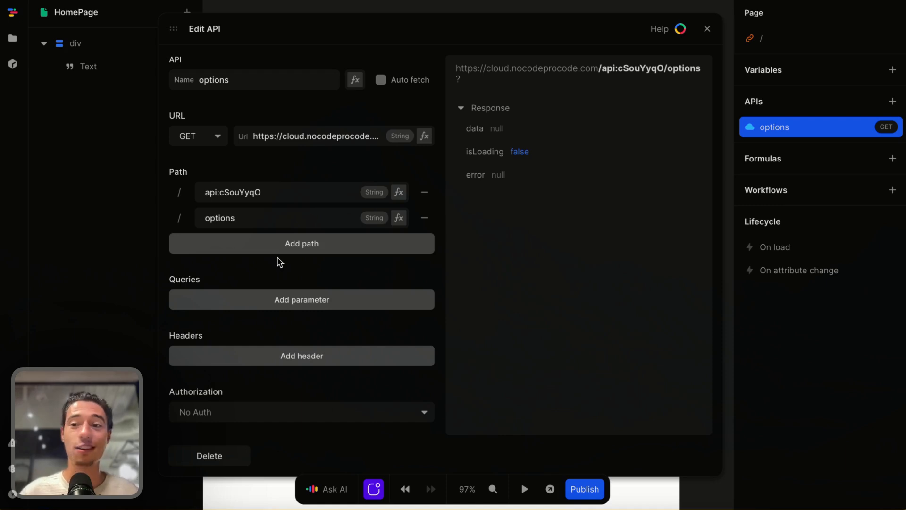
# Step: View the NCPC website in its open tab and return to the toddle editor
pyautogui.moveTo(2, 255)
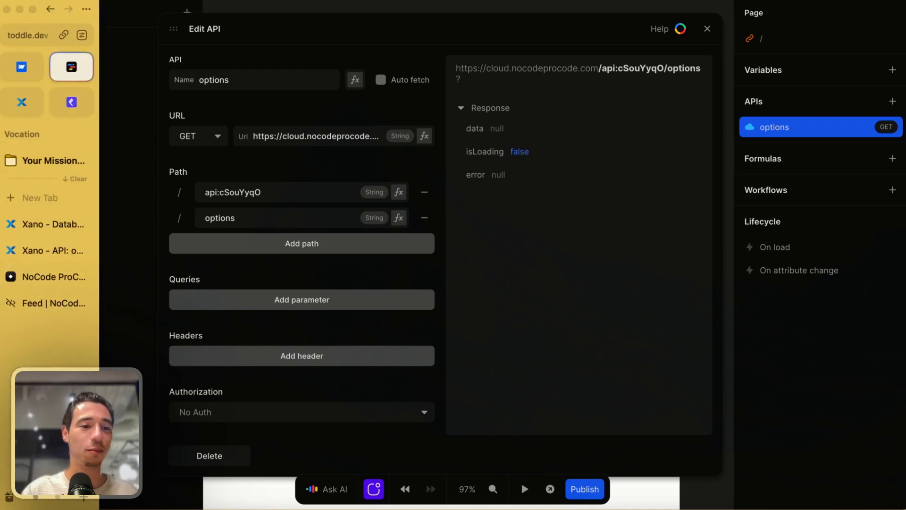
pyautogui.click(42, 276)
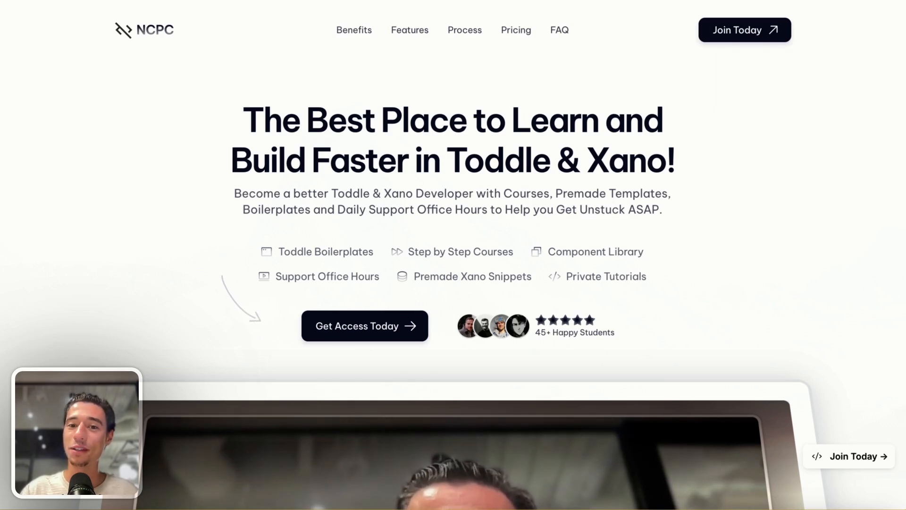
pyautogui.click(21, 159)
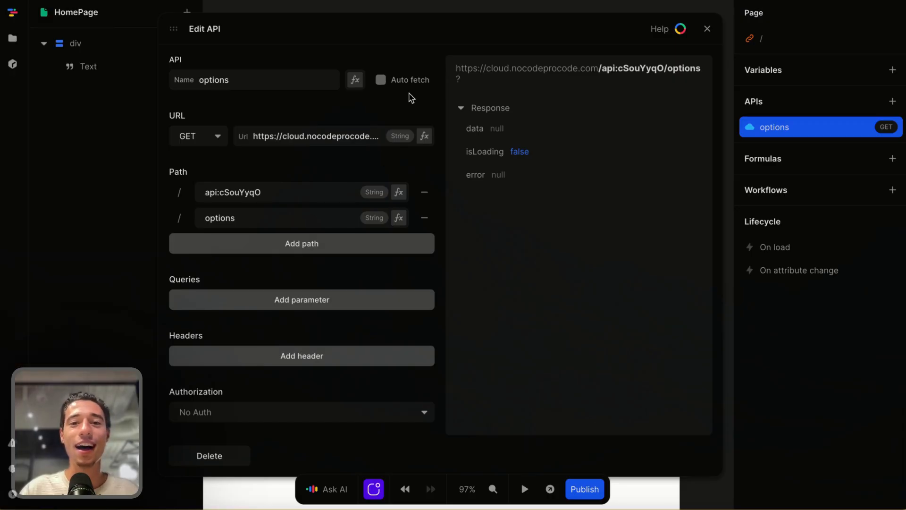
# Step: Turn on auto fetch for the options API, review the fetched response data and close the API editor
pyautogui.click(381, 79)
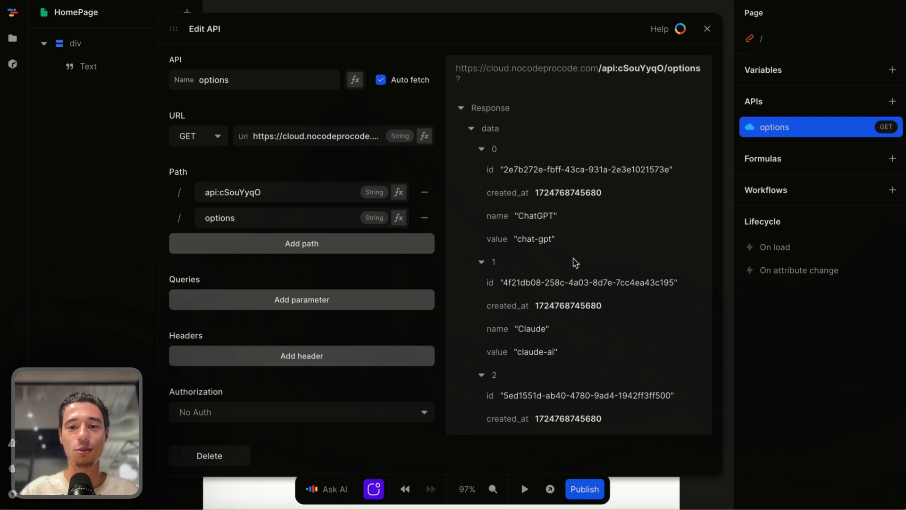
pyautogui.scroll(-6, 571, 294)
pyautogui.scroll(-1, 572, 295)
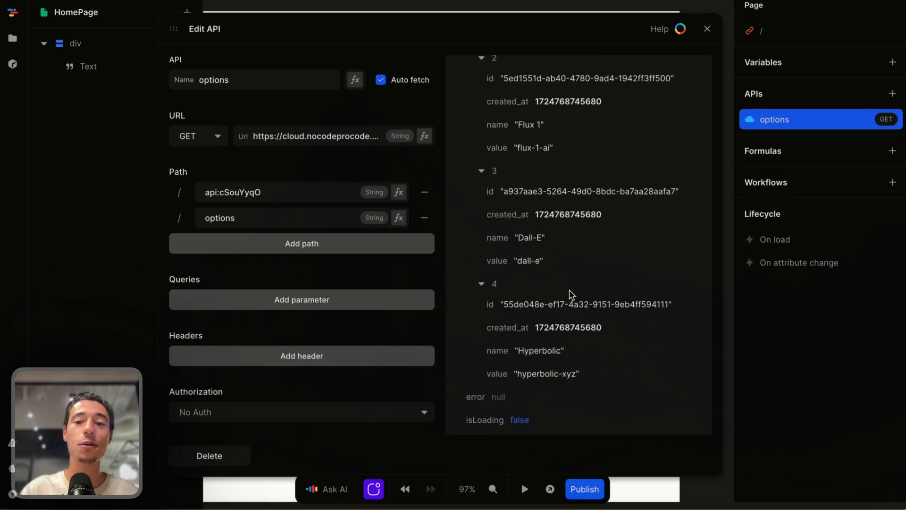
pyautogui.click(707, 30)
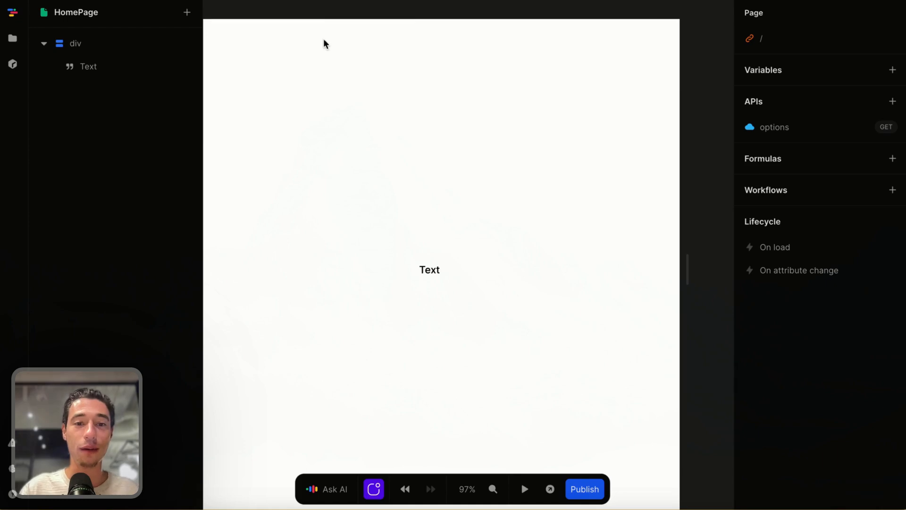
# Step: Bind the Text element's text to a formula that outputs the options API's data
pyautogui.click(431, 270)
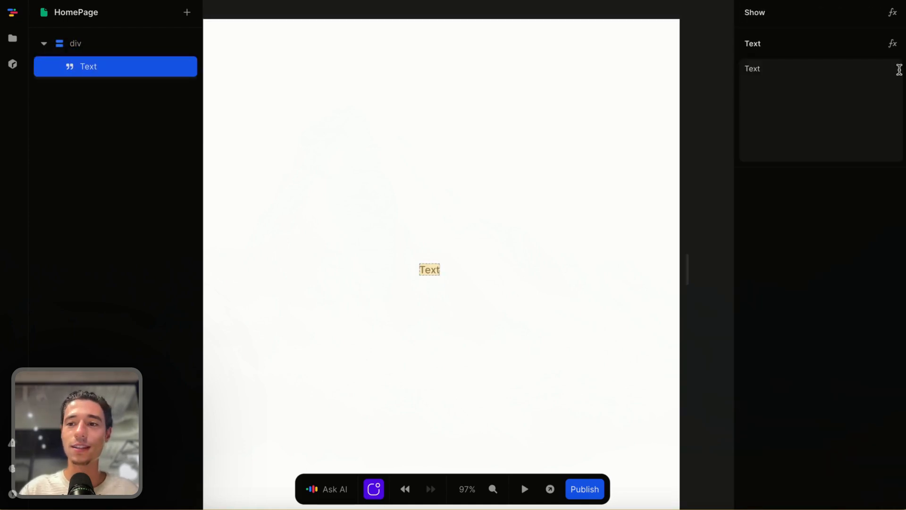
pyautogui.click(893, 43)
pyautogui.click(300, 293)
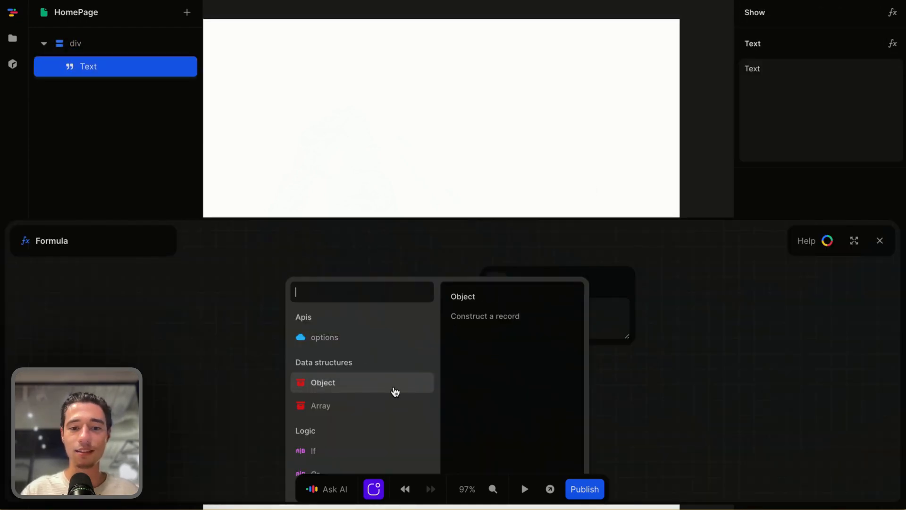
pyautogui.click(330, 337)
pyautogui.click(324, 330)
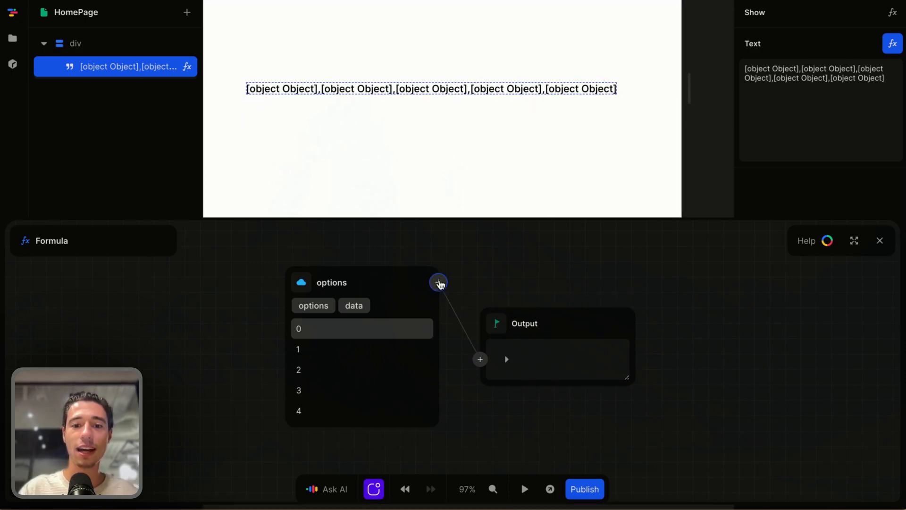
# Step: Insert a JSON formula between the options data and the formula output
pyautogui.click(439, 283)
pyautogui.write('js')
pyautogui.click(427, 371)
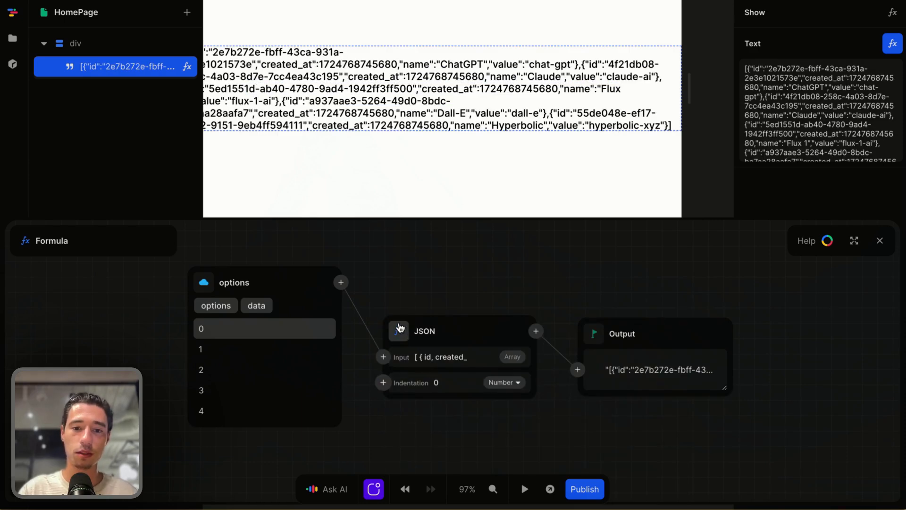
# Step: Try Encode JSON and Parse JSON in place of the JSON formula
pyautogui.click(399, 328)
pyautogui.write('jso')
pyautogui.click(425, 398)
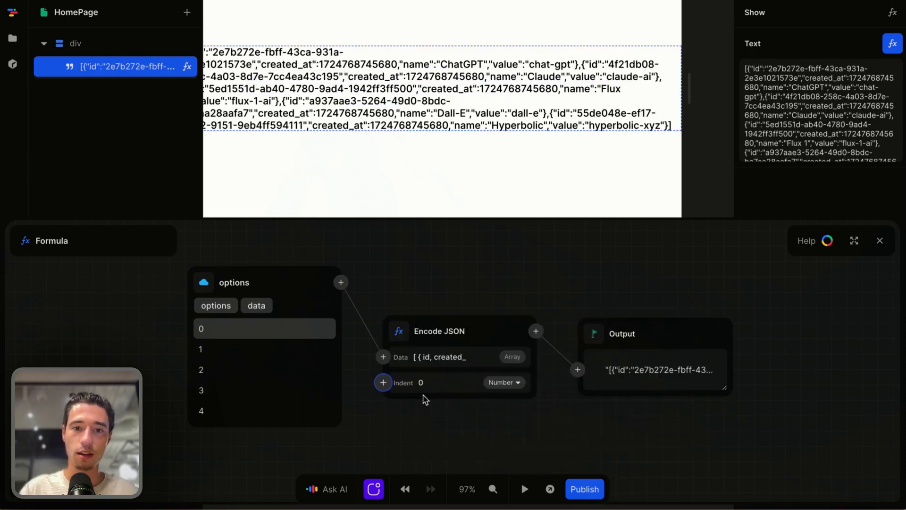
pyautogui.click(400, 330)
pyautogui.write('js')
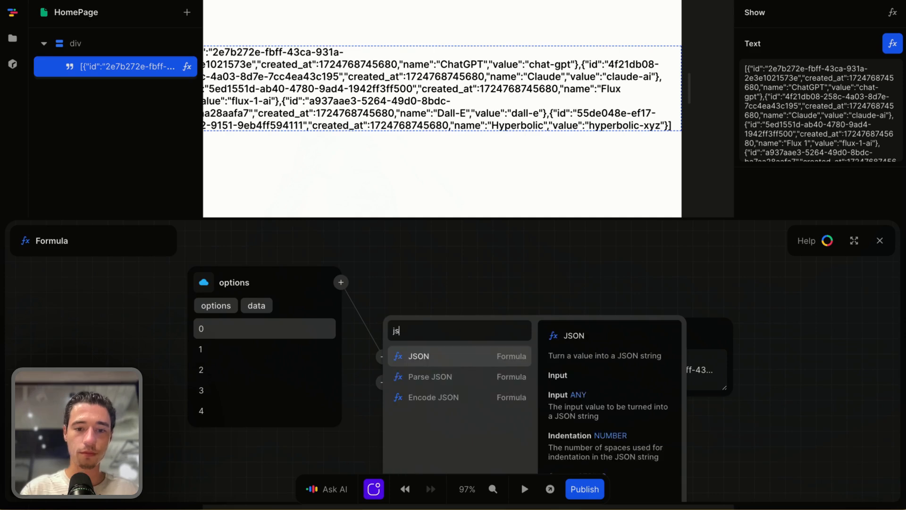
pyautogui.click(421, 376)
# Step: Replace the Parse JSON formula with Encode JSON and close the formula editor
pyautogui.click(400, 330)
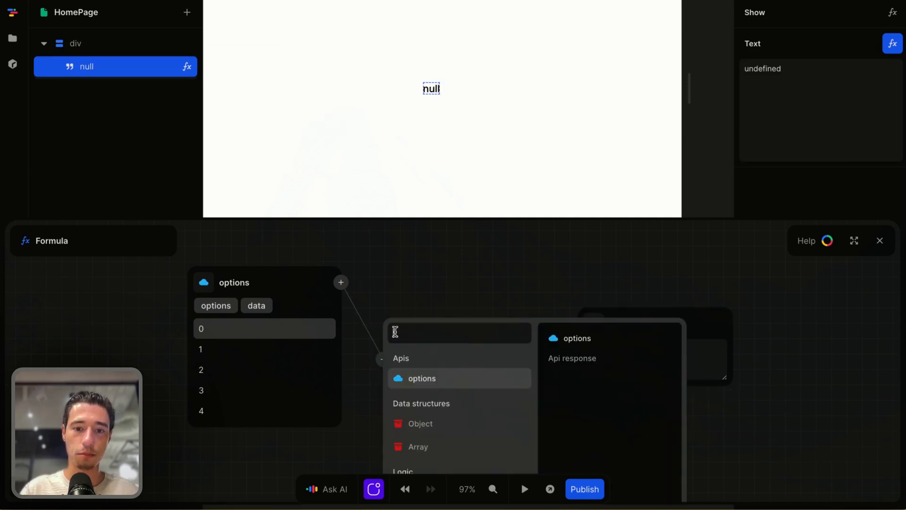
pyautogui.write('jso')
pyautogui.click(443, 397)
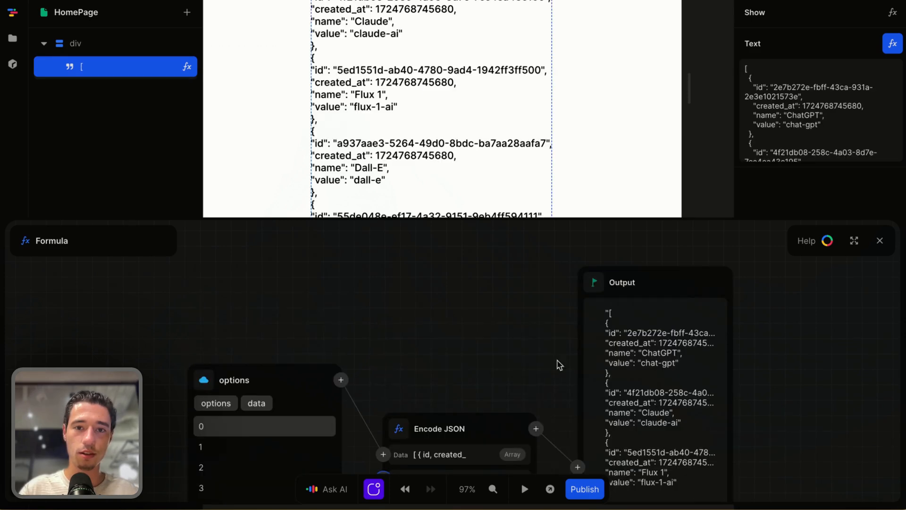
pyautogui.click(879, 240)
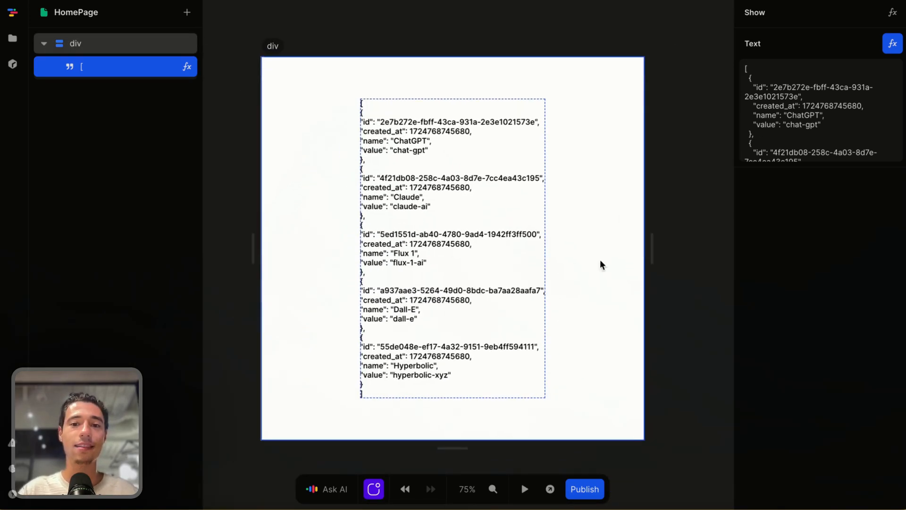
# Step: Select the root div, open the HomePage's preview and highlight the JSON options text shown on the page
pyautogui.click(572, 107)
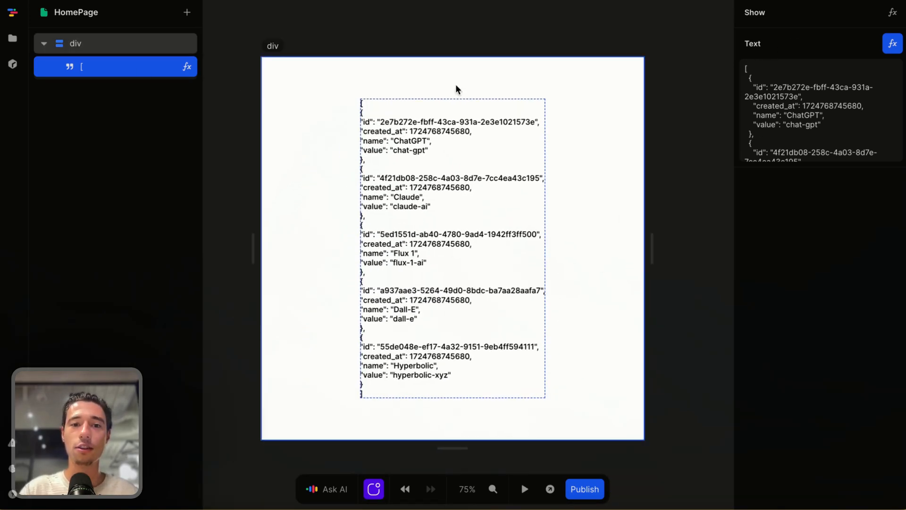
pyautogui.click(376, 182)
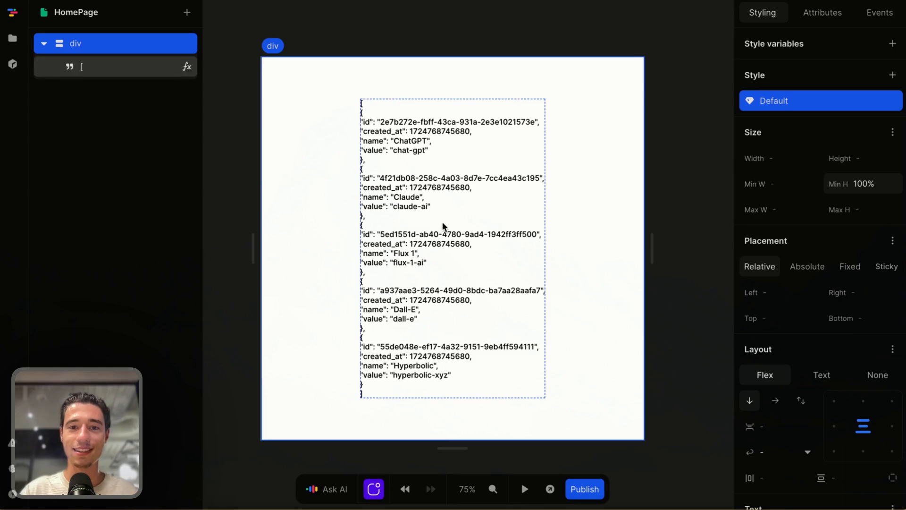
pyautogui.click(269, 216)
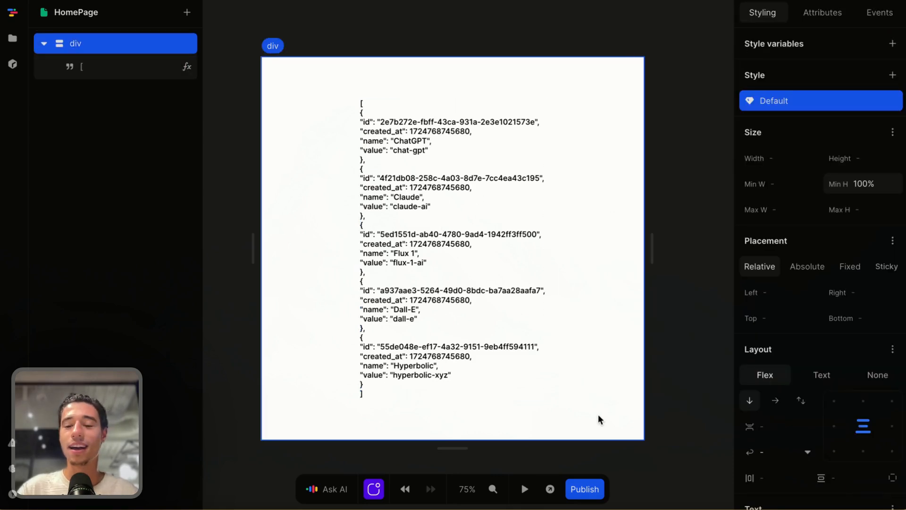
pyautogui.click(550, 489)
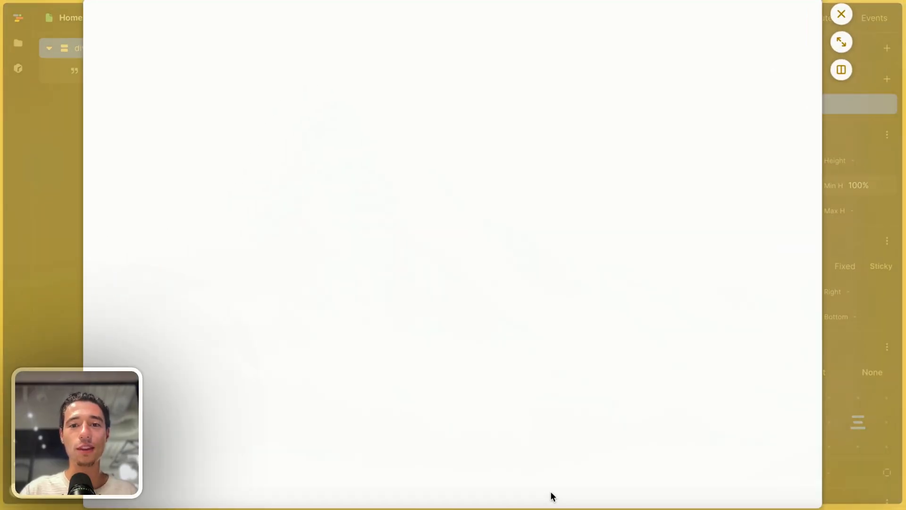
pyautogui.moveTo(314, 61); pyautogui.dragTo(422, 486)
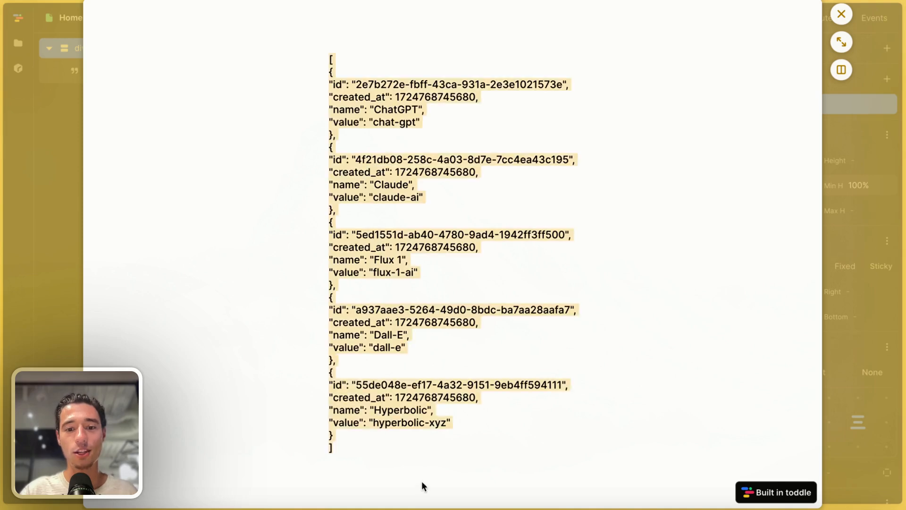
pyautogui.click(392, 121)
pyautogui.moveTo(313, 55); pyautogui.dragTo(386, 336)
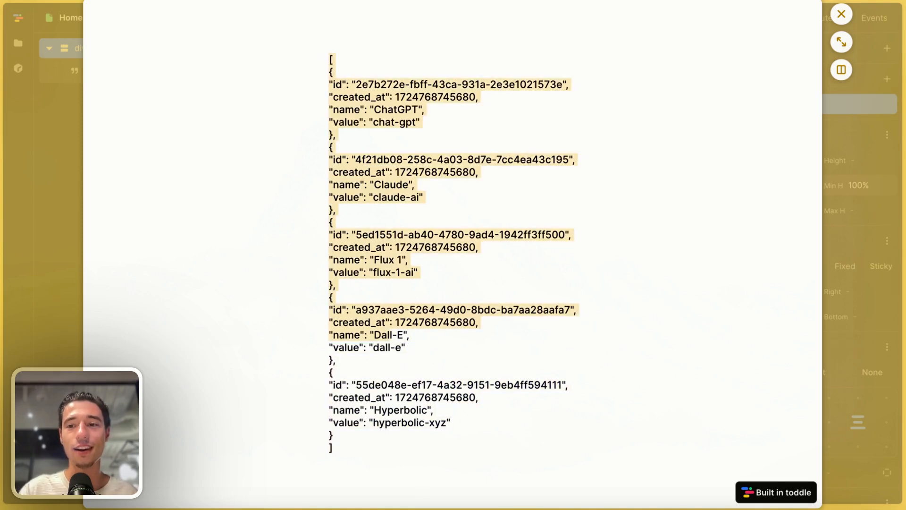
# Step: Leave the page preview and review the options API's request settings and response data
pyautogui.click(841, 14)
pyautogui.click(697, 141)
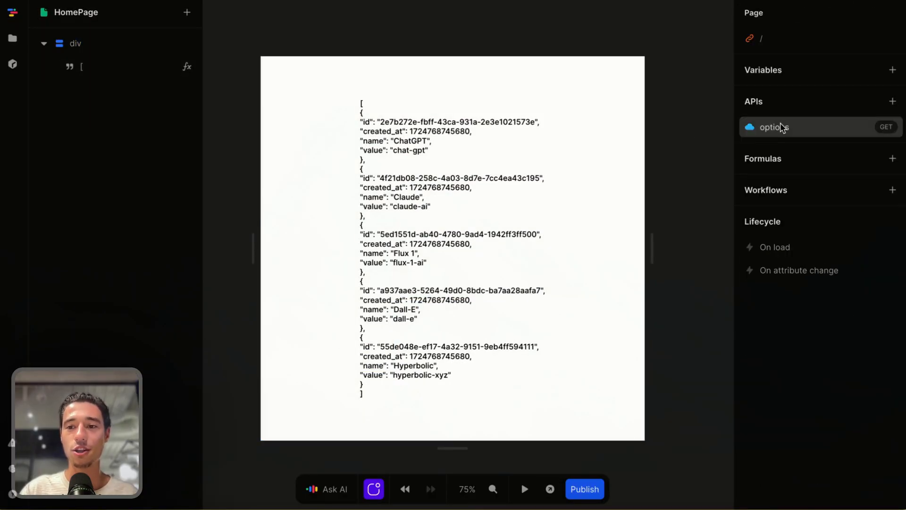
pyautogui.click(782, 127)
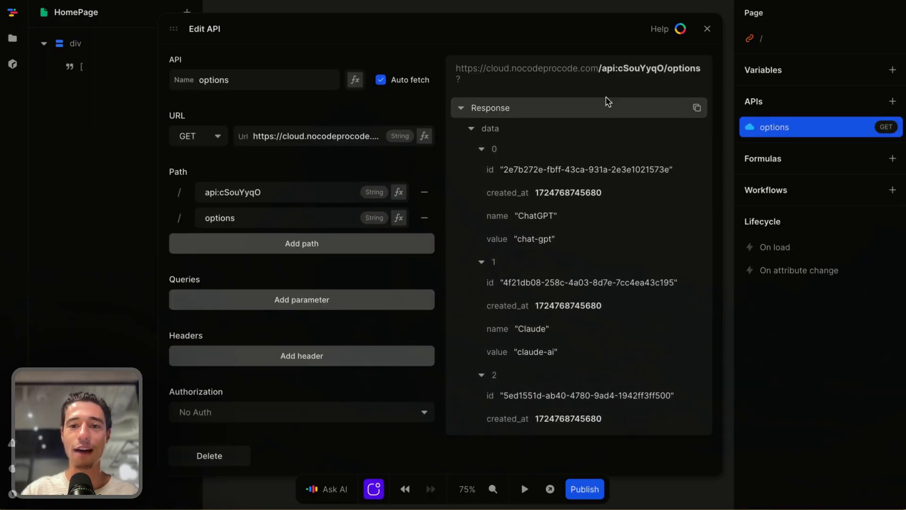
pyautogui.click(707, 30)
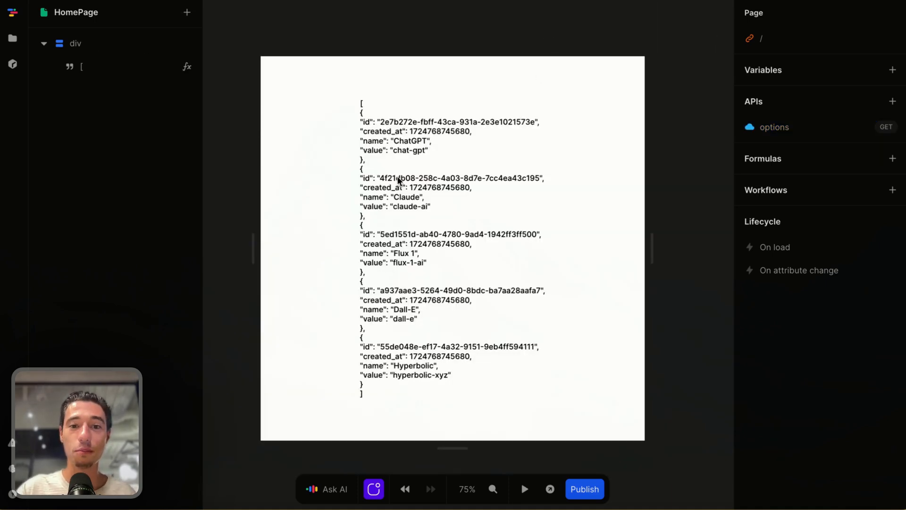
# Step: Open the HomePage as a full page in the browser and copy its URL
pyautogui.click(384, 221)
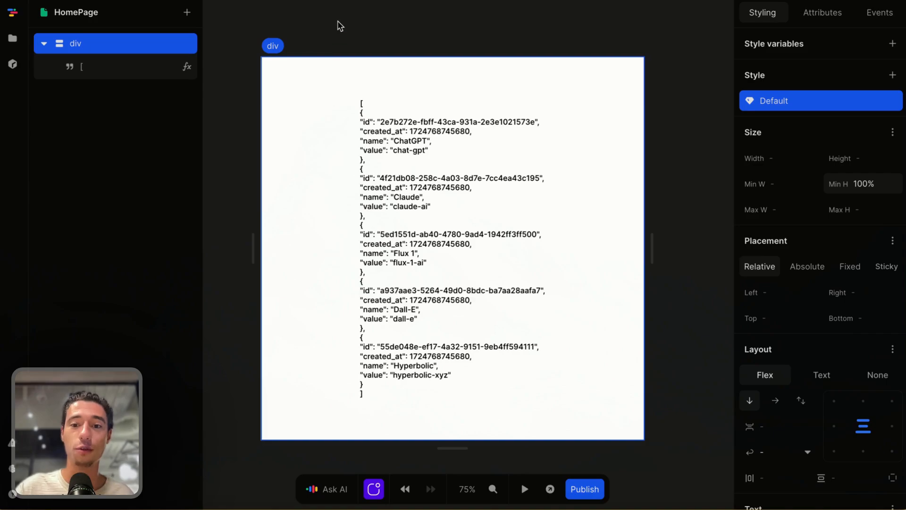
pyautogui.click(340, 25)
pyautogui.click(549, 490)
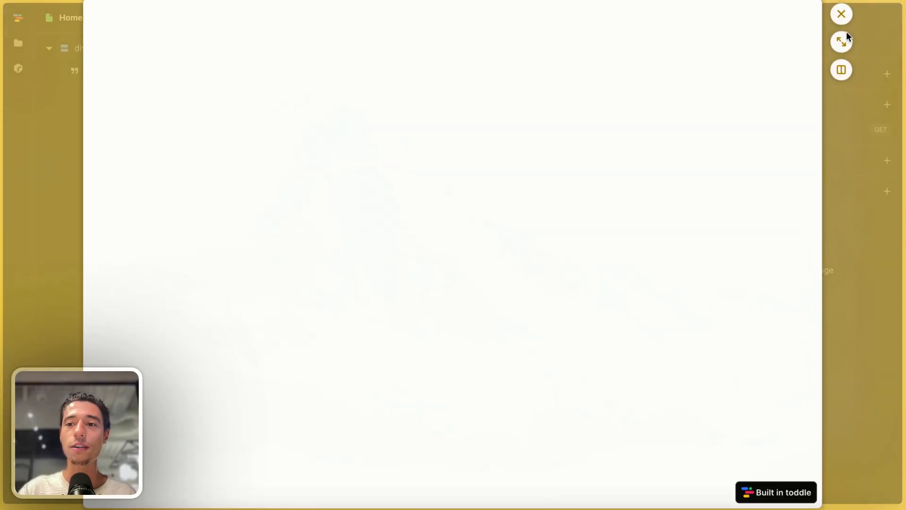
pyautogui.moveTo(2, 236)
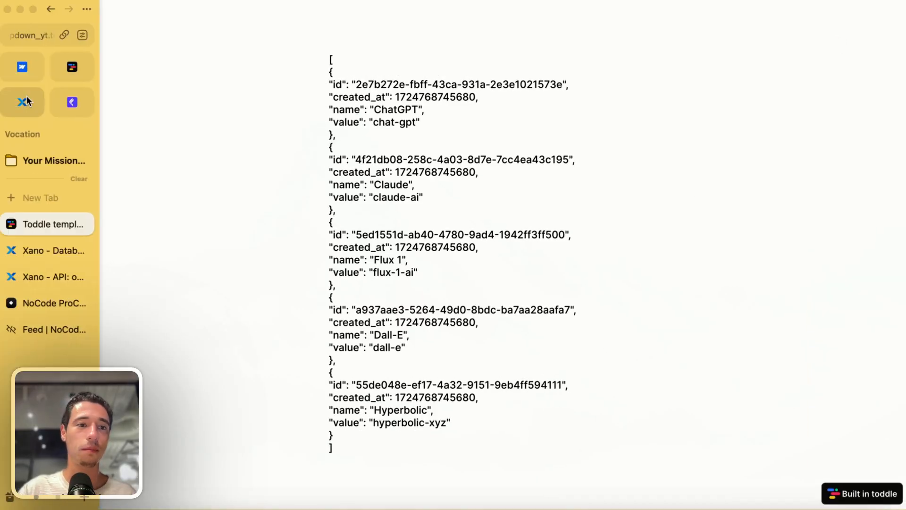
pyautogui.click(31, 36)
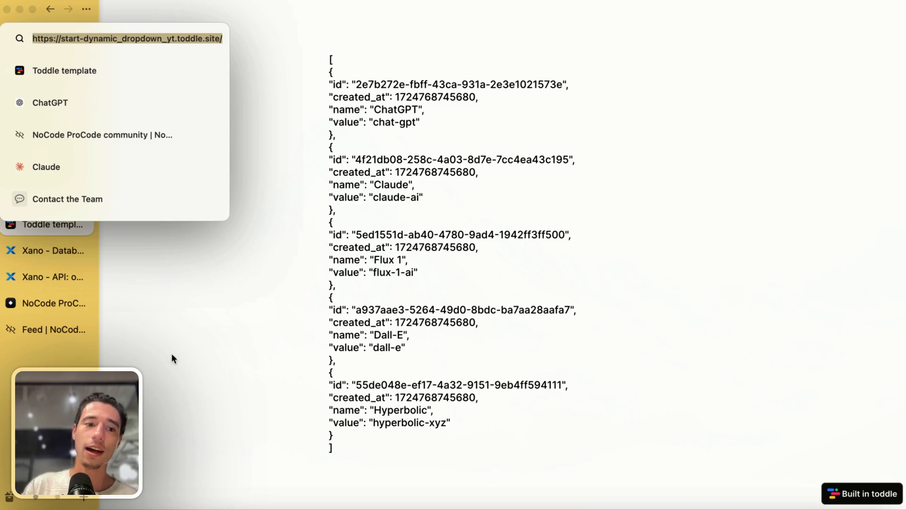
pyautogui.click(199, 391)
pyautogui.moveTo(1, 212)
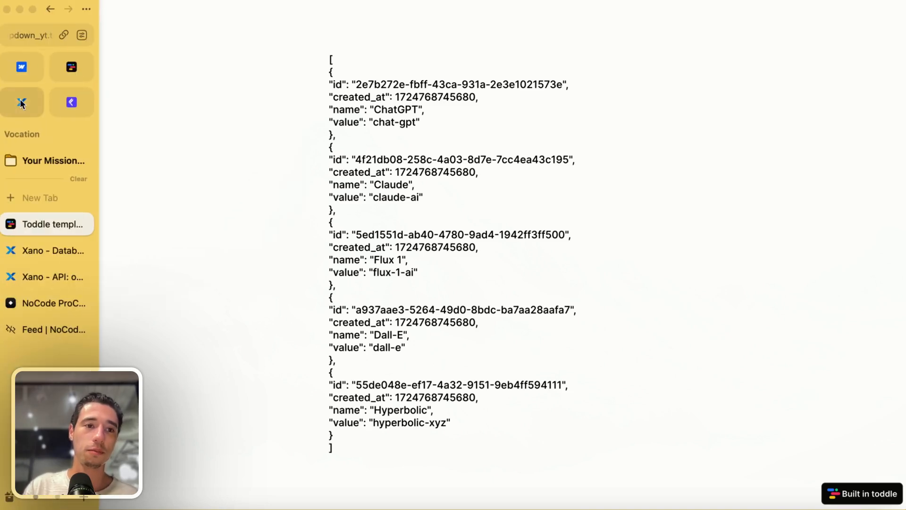
pyautogui.click(24, 36)
pyautogui.hotkey('ctrl', 'c')
pyautogui.click(236, 344)
# Step: Switch to Xano and add a custom GET endpoint named scraper to the test API group
pyautogui.moveTo(1, 283)
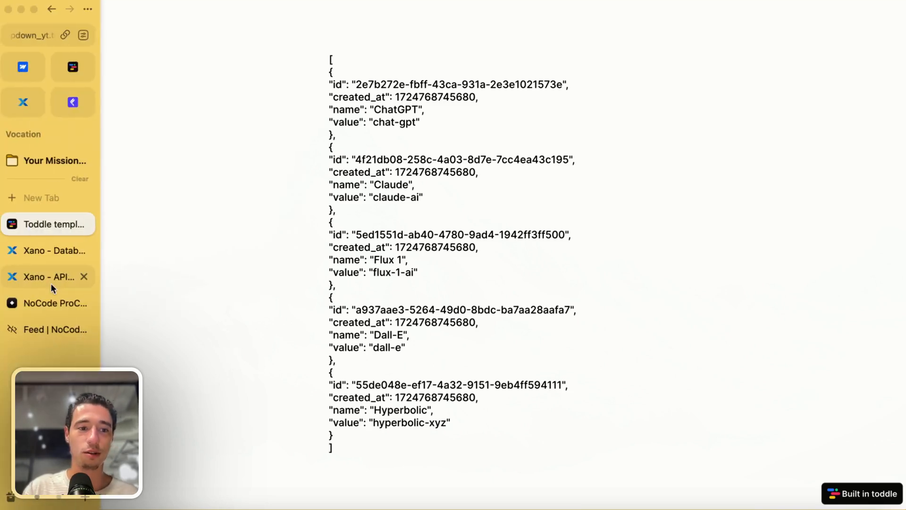
pyautogui.click(40, 303)
pyautogui.click(42, 250)
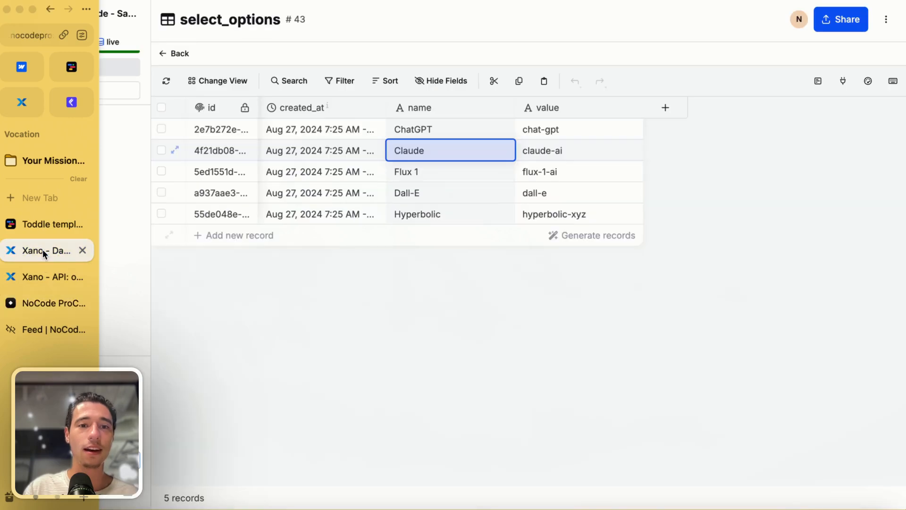
pyautogui.click(50, 278)
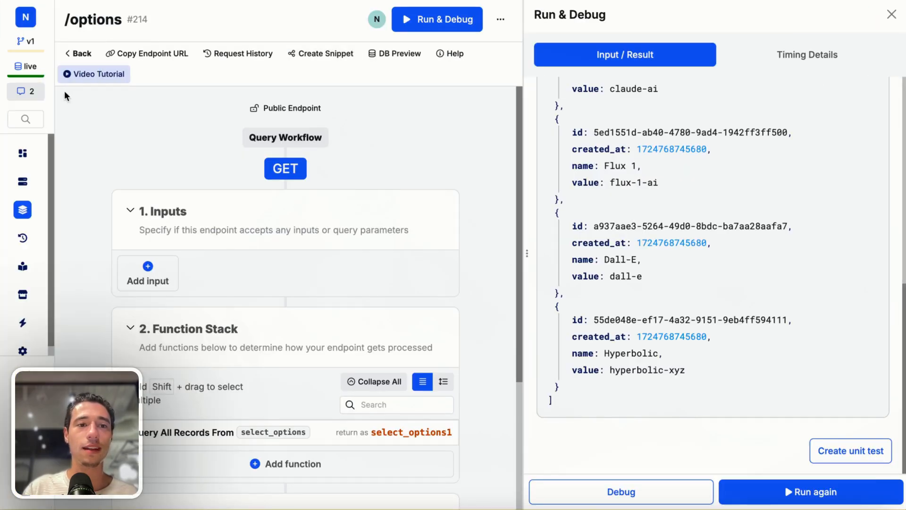
pyautogui.click(74, 52)
pyautogui.click(823, 20)
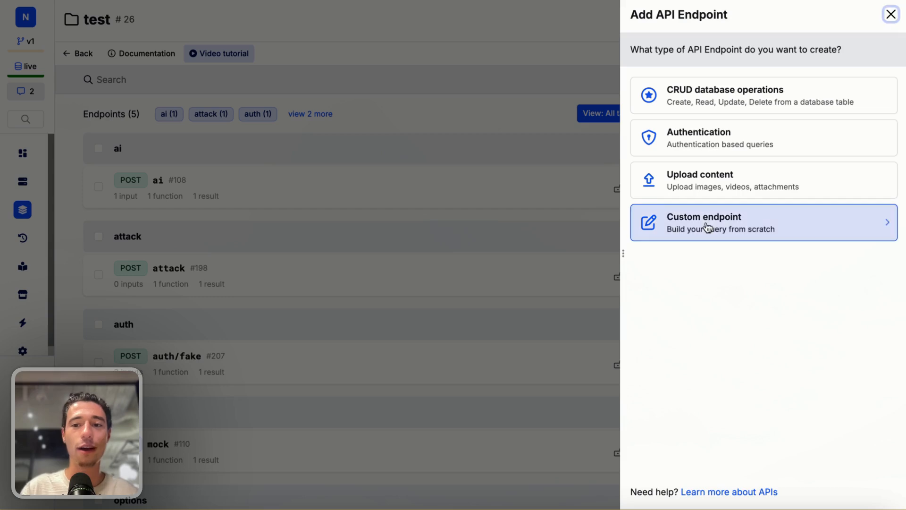
pyautogui.click(705, 225)
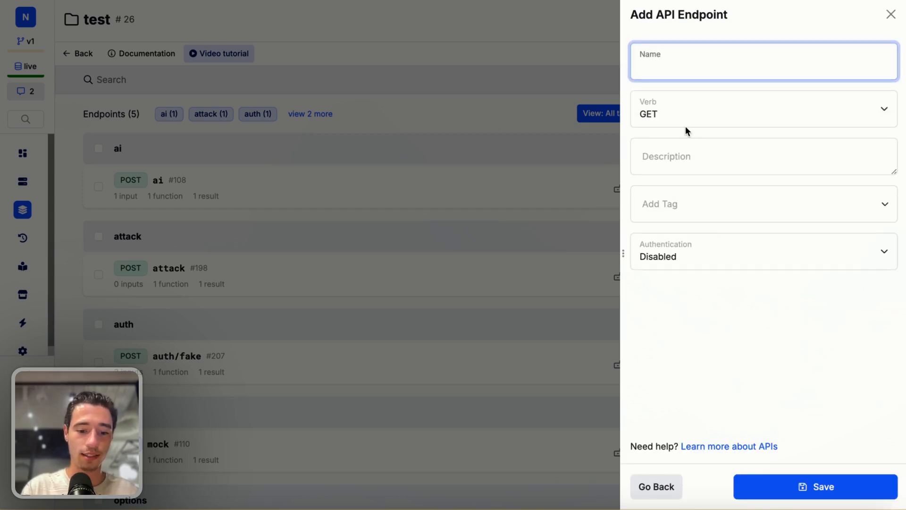
pyautogui.write('scraper')
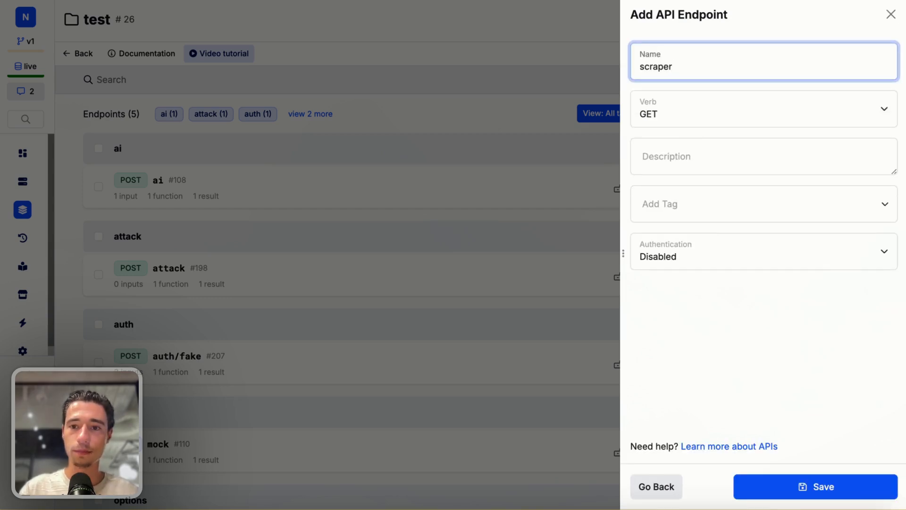
pyautogui.click(774, 486)
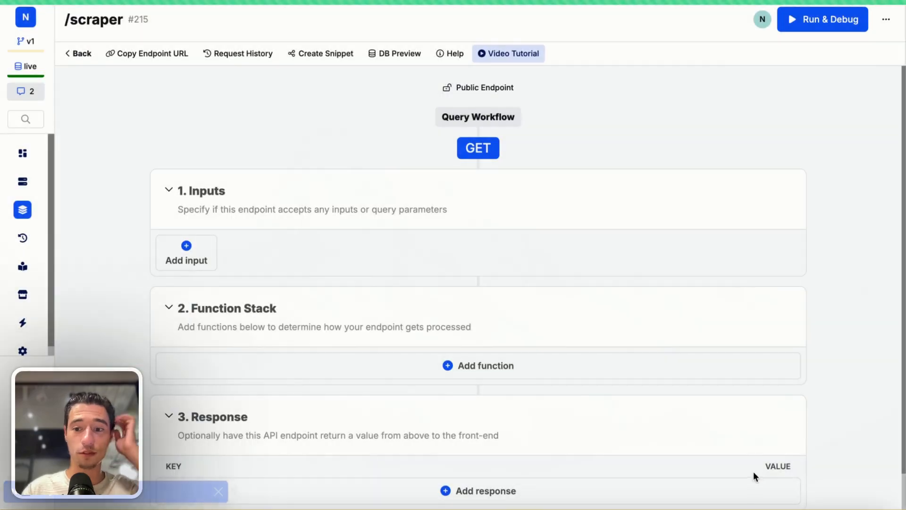
pyautogui.click(462, 373)
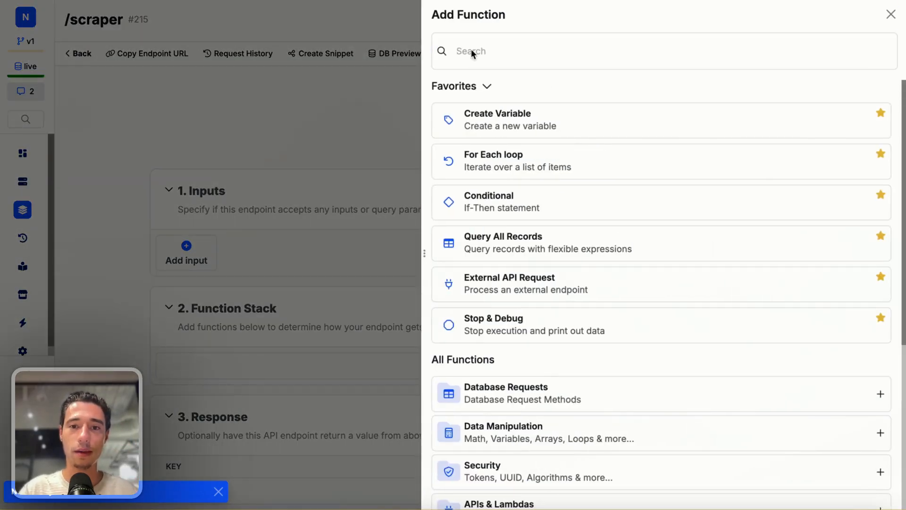
pyautogui.click(471, 51)
pyautogui.write('api')
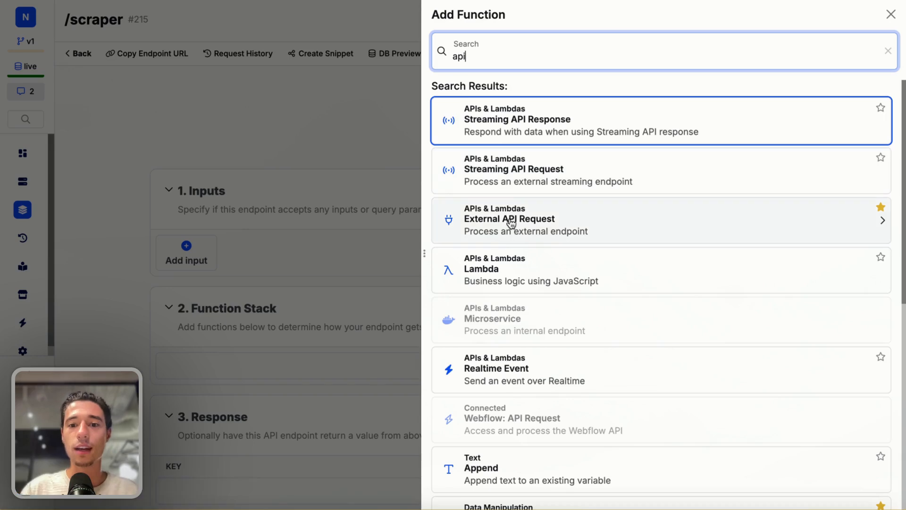
pyautogui.click(511, 222)
pyautogui.click(720, 162)
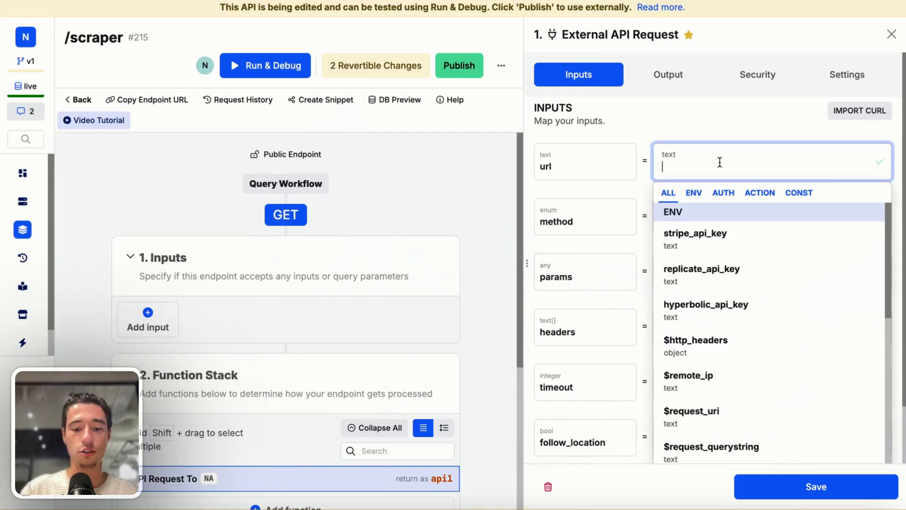
pyautogui.hotkey('ctrl', 'v')
pyautogui.click(768, 495)
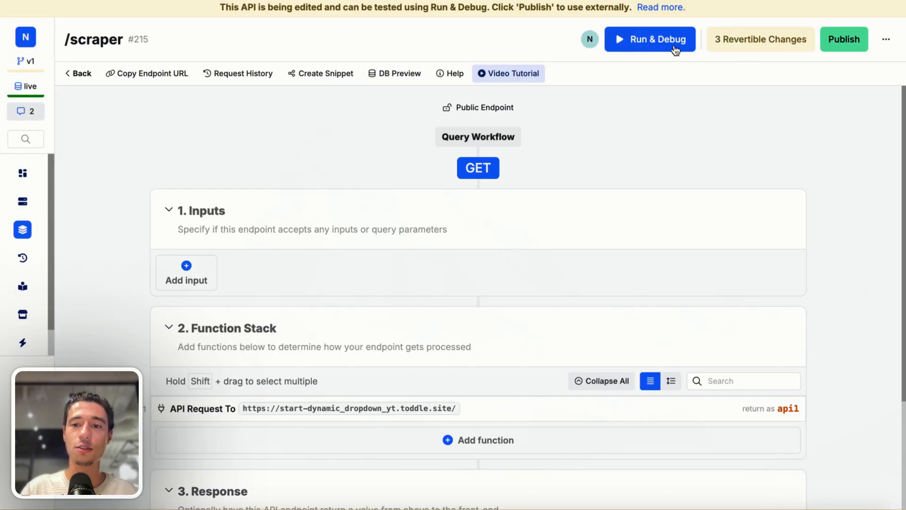
# Step: Run the scraper endpoint and expand the returned HTML to examine it through to its end
pyautogui.click(676, 47)
pyautogui.click(844, 489)
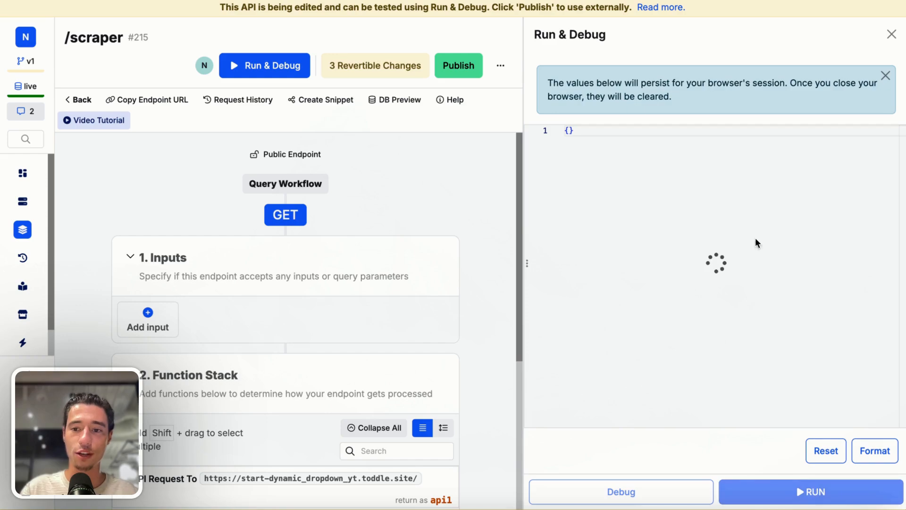
pyautogui.scroll(-10, 734, 312)
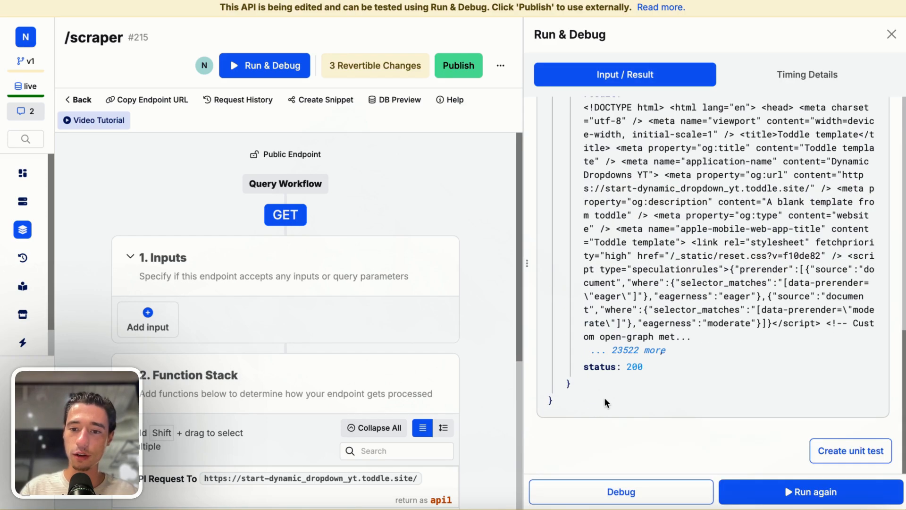
pyautogui.click(635, 350)
pyautogui.scroll(-5, 648, 372)
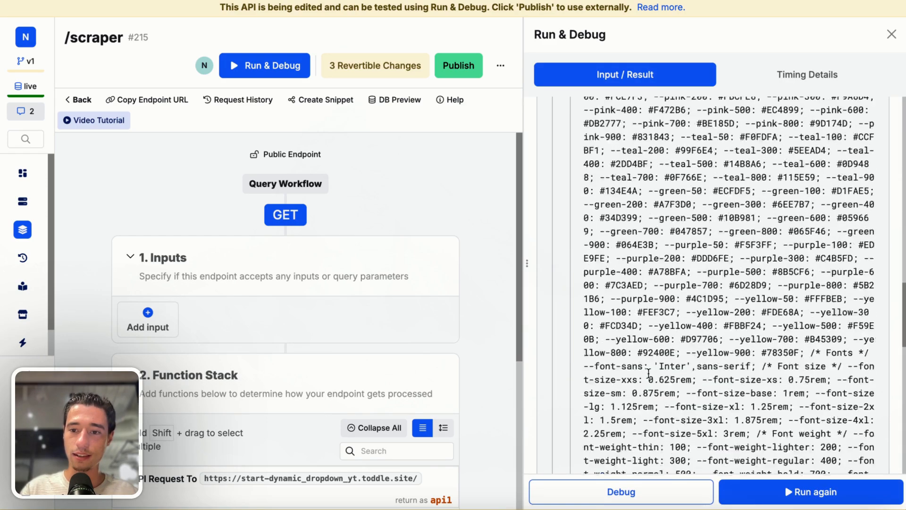
pyautogui.scroll(-10, 648, 372)
pyautogui.click(650, 350)
pyautogui.scroll(-10, 647, 352)
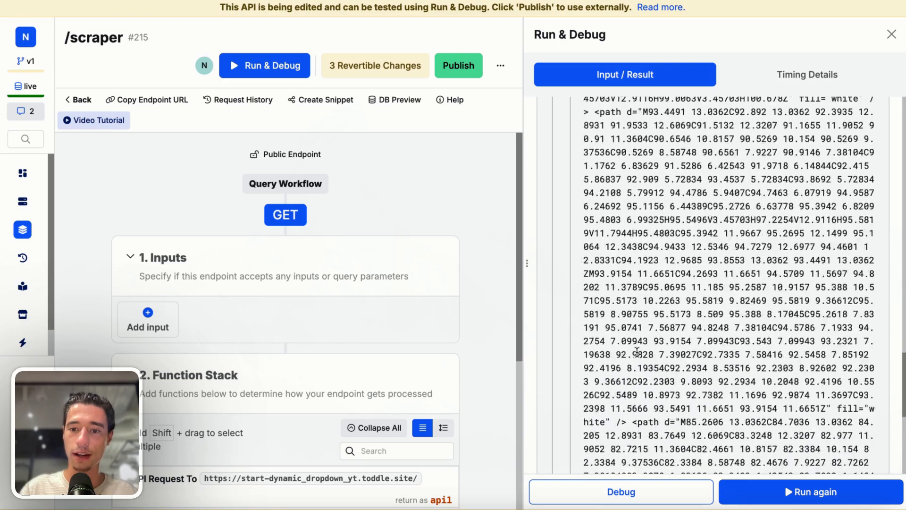
pyautogui.click(646, 351)
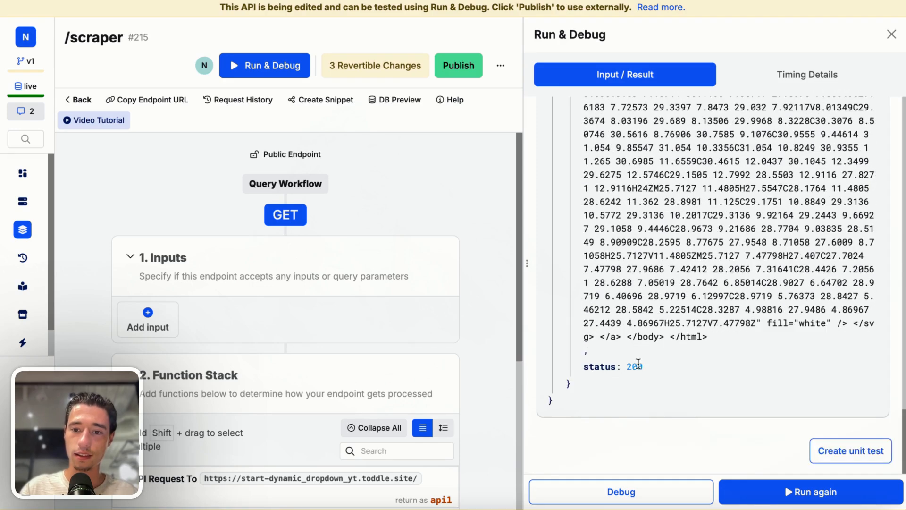
pyautogui.scroll(10, 670, 333)
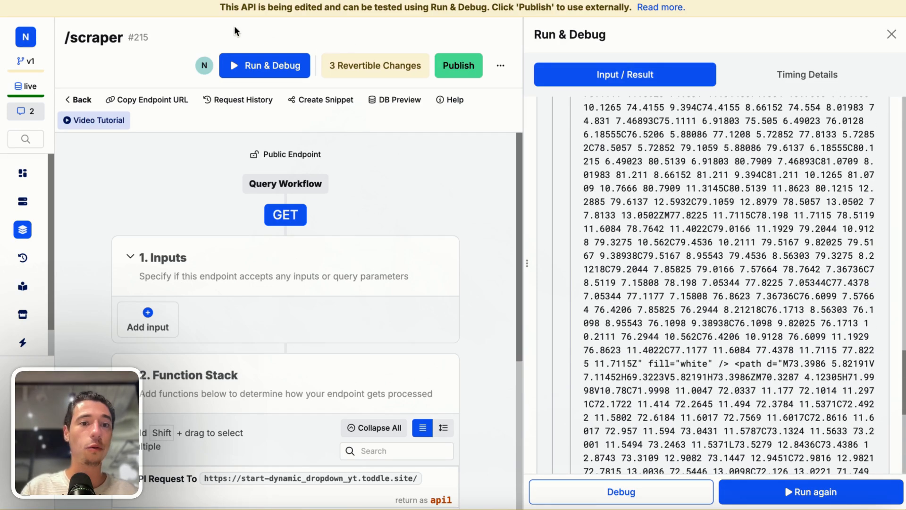
# Step: Switch to the toddle page and highlight the "claude-ai" value in the options text
pyautogui.moveTo(77, 278)
pyautogui.click(46, 250)
pyautogui.click(47, 218)
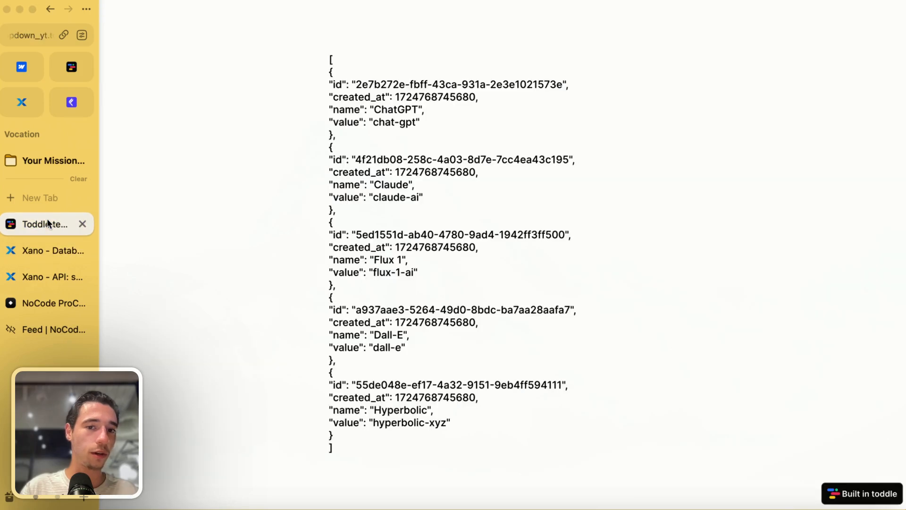
pyautogui.moveTo(373, 197); pyautogui.dragTo(416, 197)
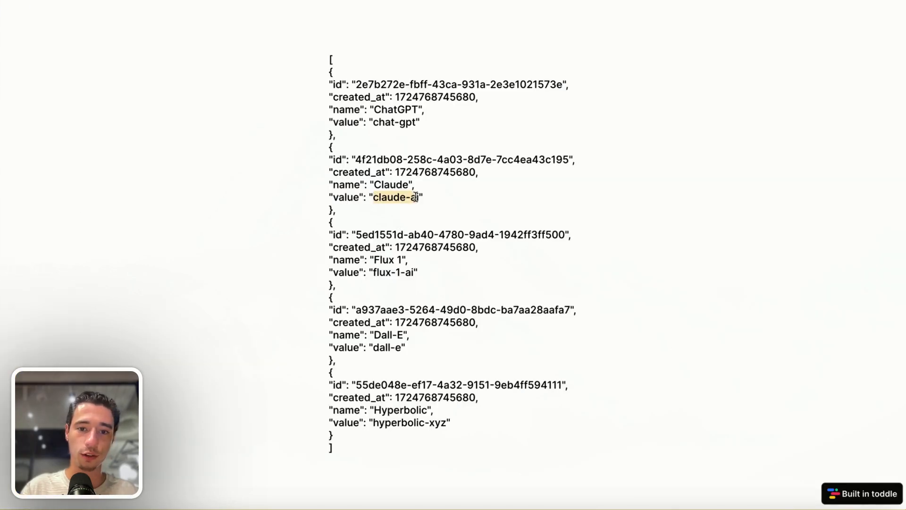
# Step: Return to the Xano scraper endpoint, search its run result for "claude-ai" and close the search
pyautogui.moveTo(49, 194)
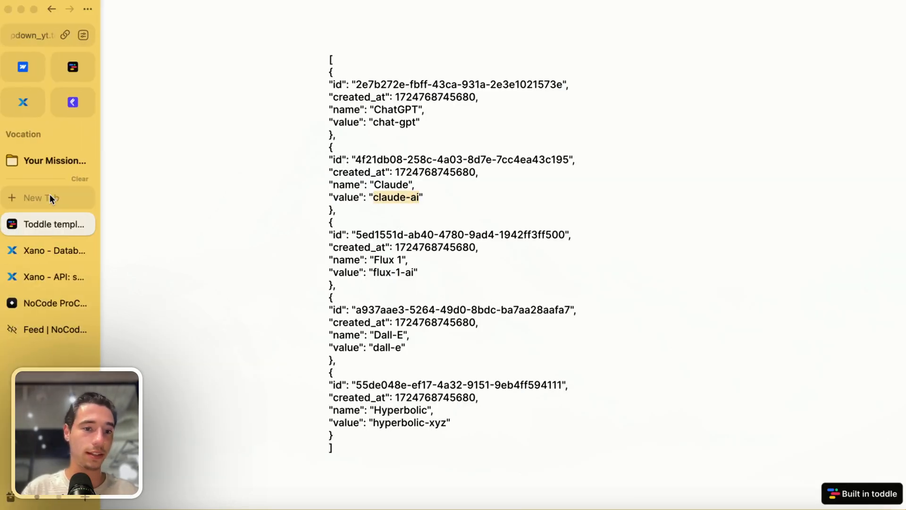
pyautogui.click(37, 247)
pyautogui.click(34, 274)
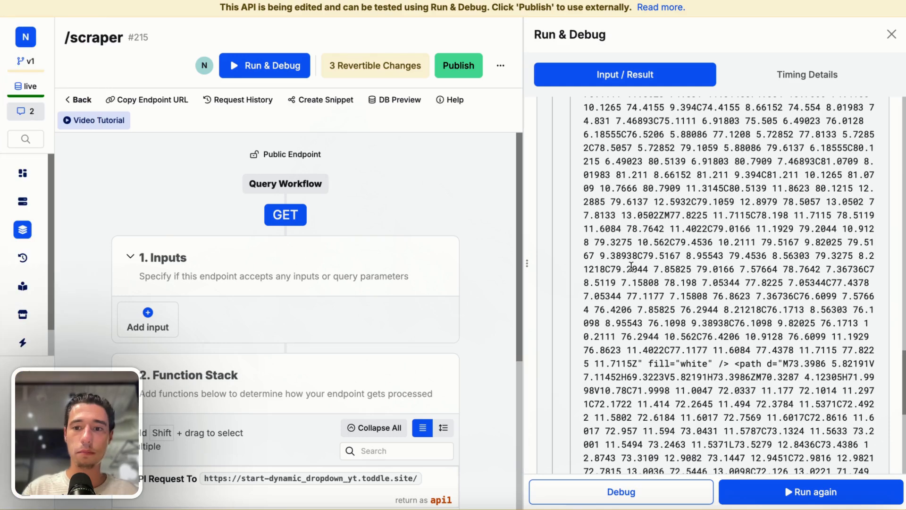
pyautogui.press('super+f')
pyautogui.write('claude-ai')
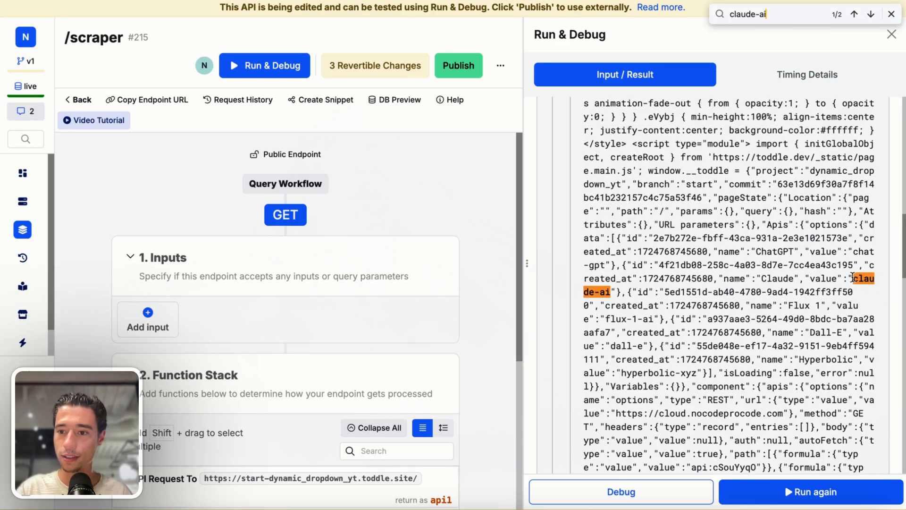
pyautogui.moveTo(855, 278); pyautogui.dragTo(607, 291)
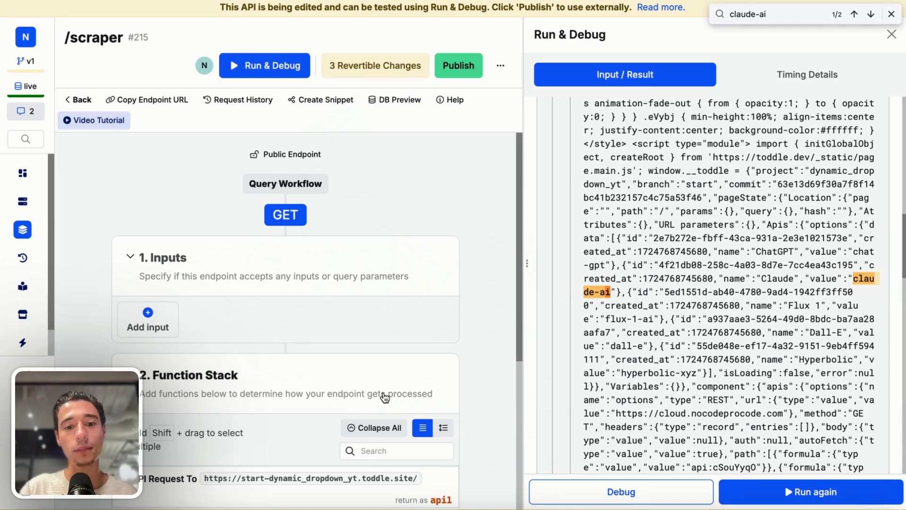
pyautogui.click(891, 15)
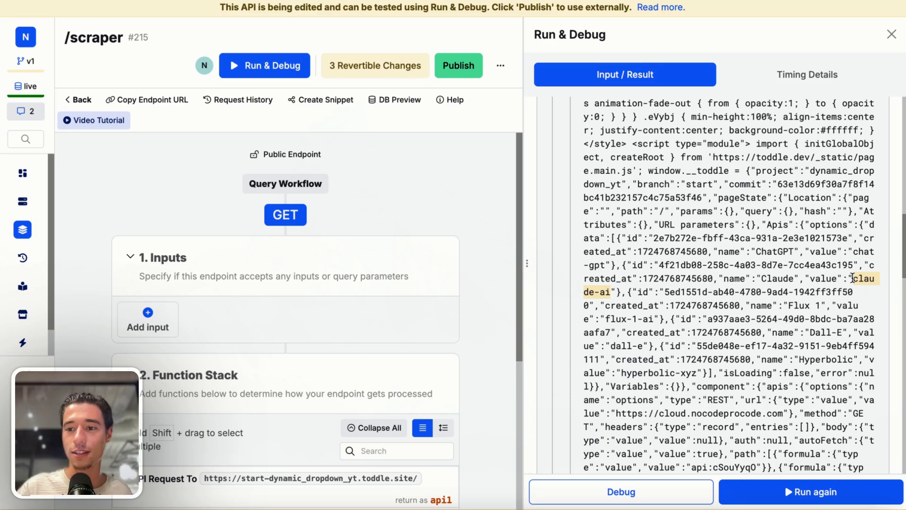
# Step: Highlight the Claude record's "claude-ai" value in the options data within the returned HTML
pyautogui.click(845, 289)
pyautogui.moveTo(854, 279); pyautogui.dragTo(608, 300)
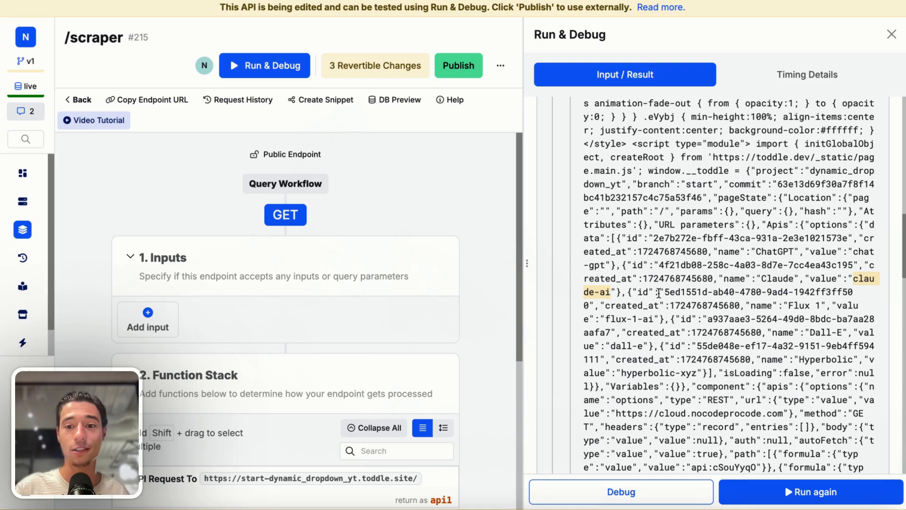
pyautogui.click(610, 297)
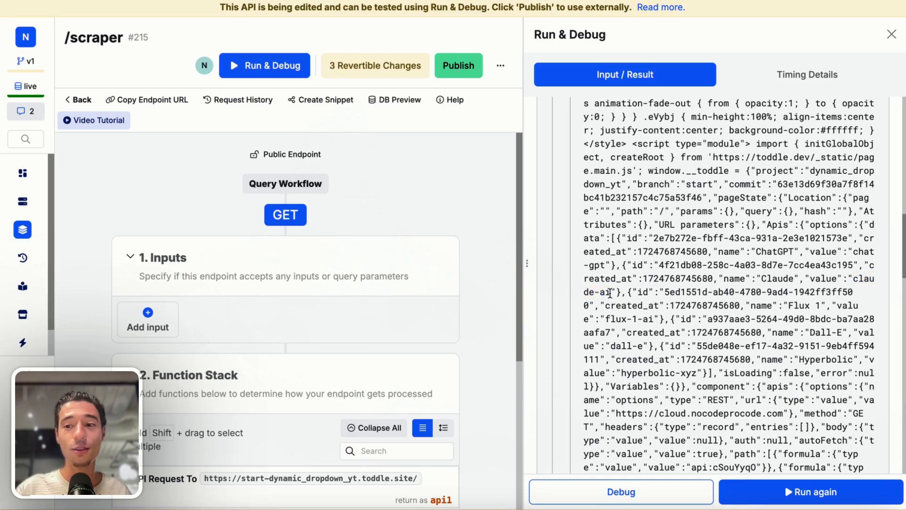
pyautogui.moveTo(608, 295); pyautogui.dragTo(839, 277)
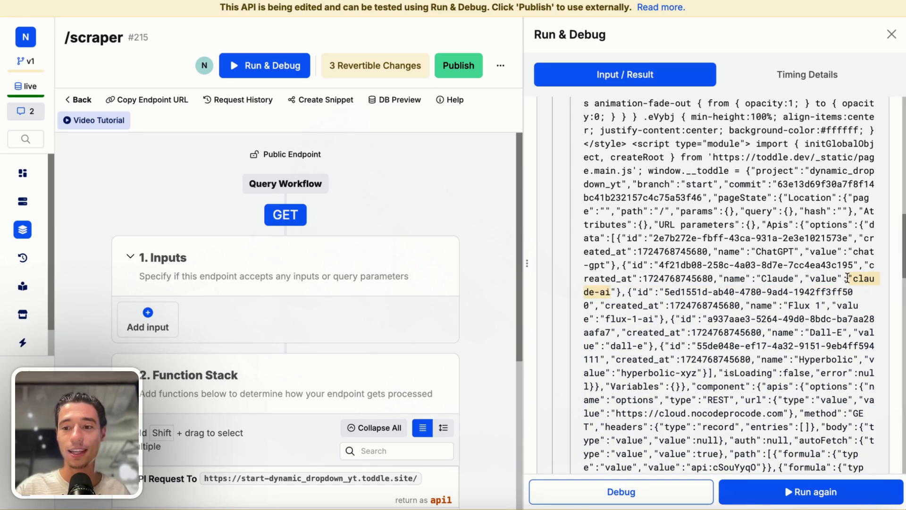
# Step: Switch to the toddle page and delete the text element that shows the options data
pyautogui.click(754, 238)
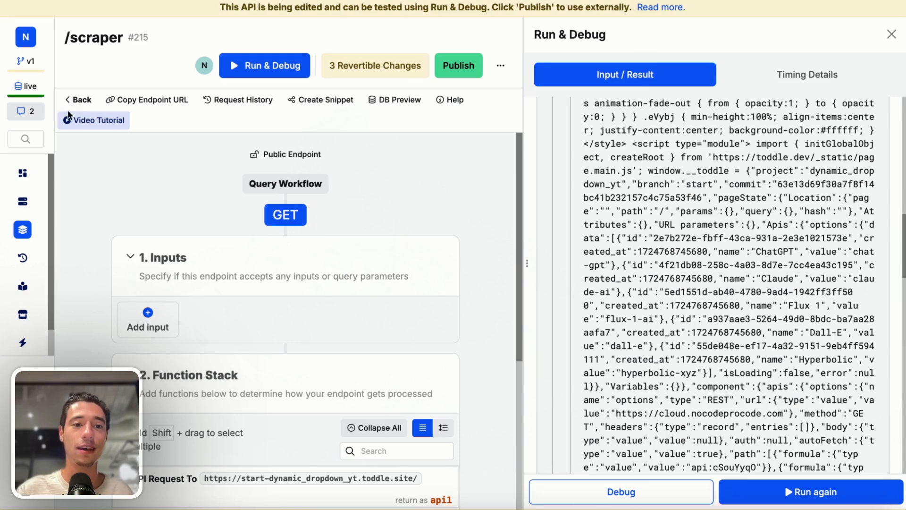
pyautogui.moveTo(20, 277)
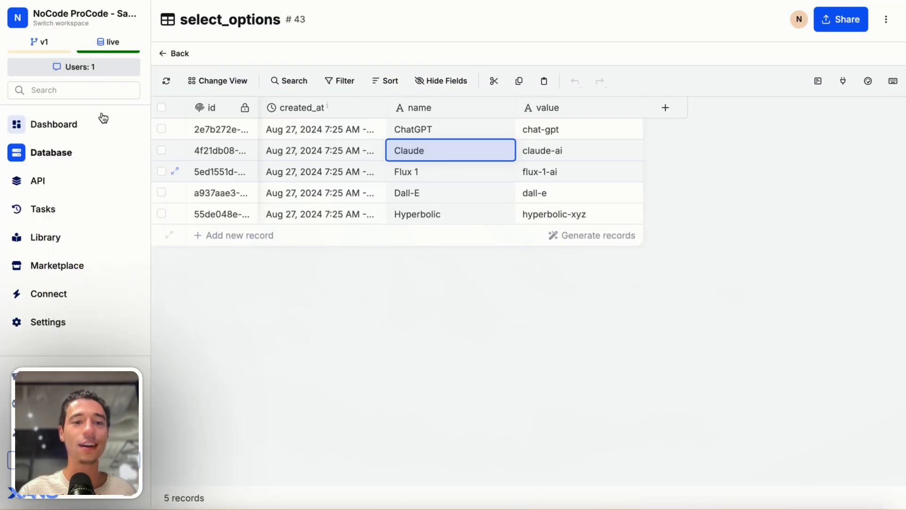
pyautogui.click(65, 72)
pyautogui.click(475, 255)
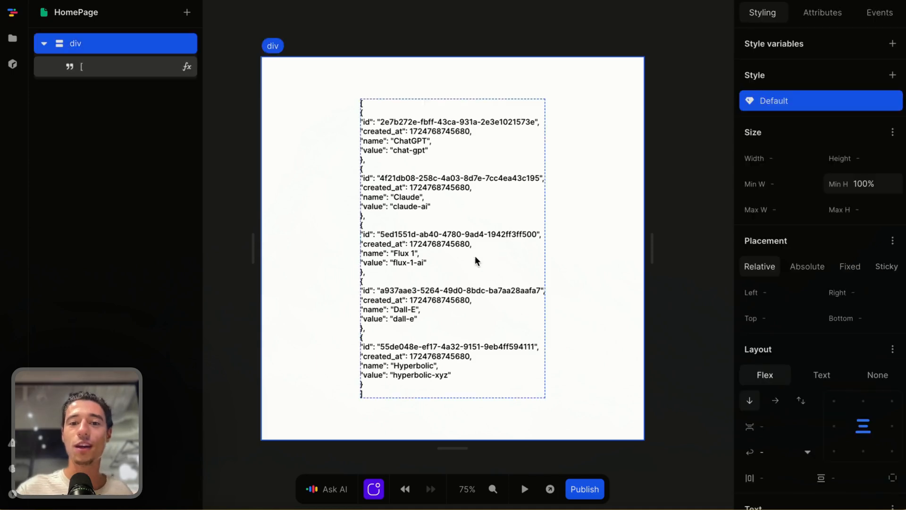
pyautogui.click(375, 256)
pyautogui.click(435, 249)
pyautogui.click(397, 166)
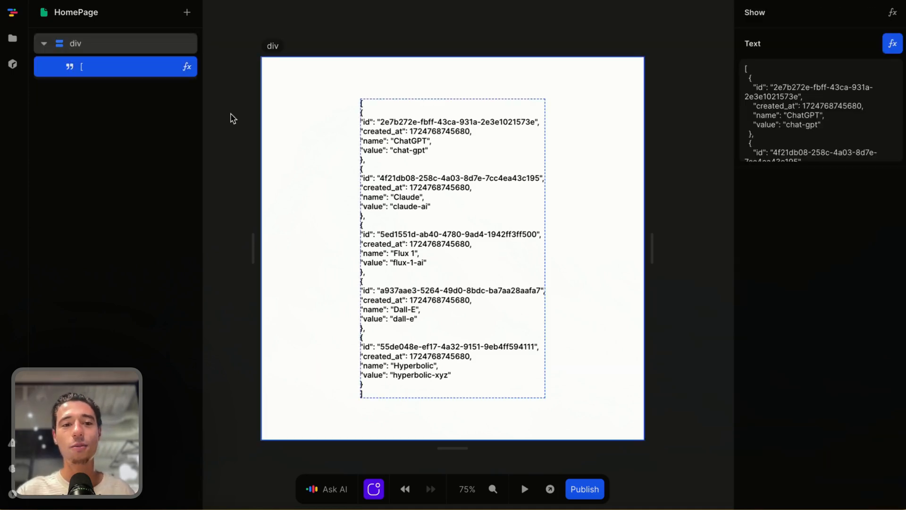
pyautogui.press('Delete')
# Step: Add a div inside the page's root div
pyautogui.scroll(3, 401, 166)
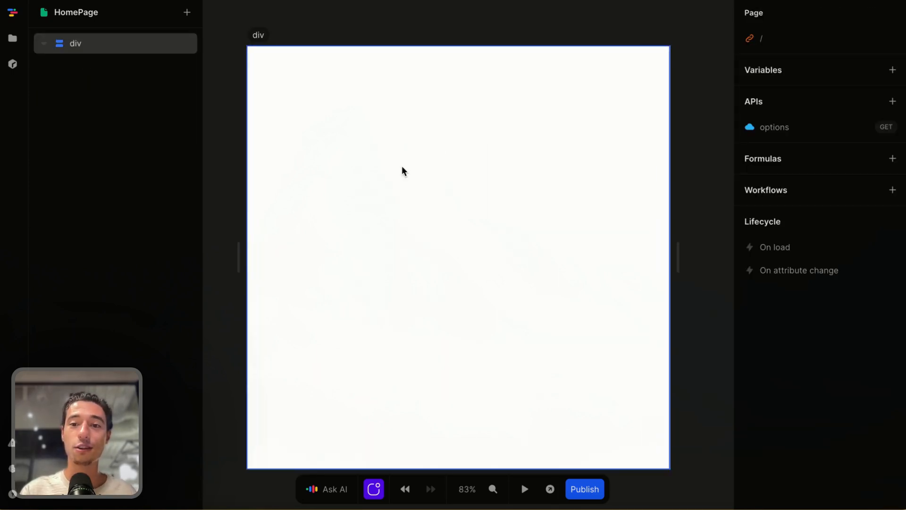
pyautogui.click(292, 105)
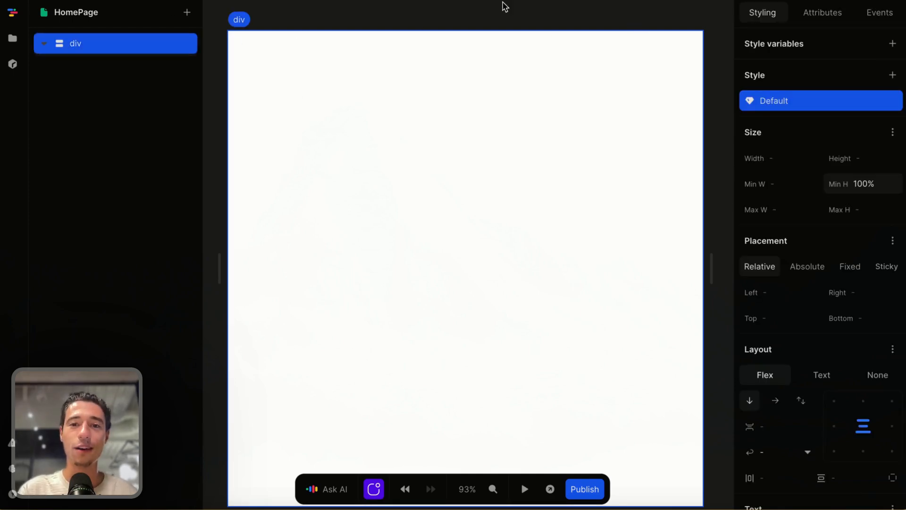
pyautogui.click(186, 14)
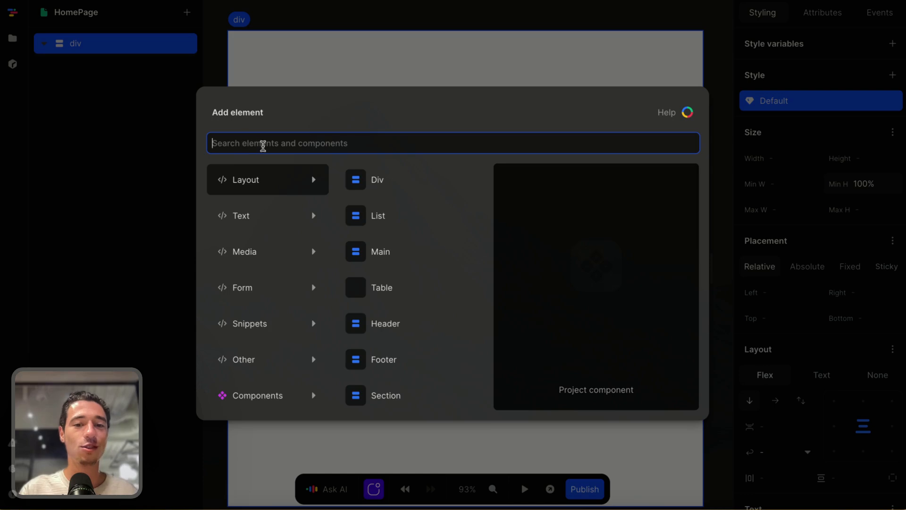
pyautogui.click(368, 184)
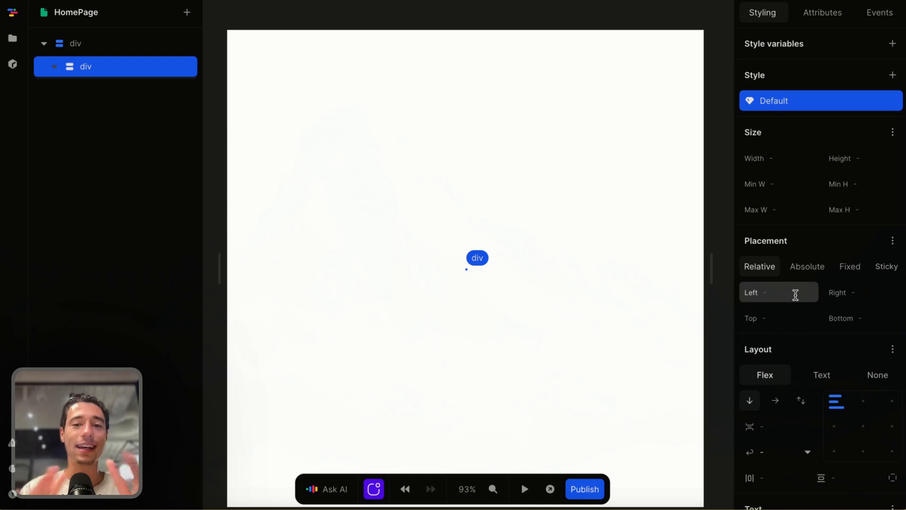
# Step: Set the new div's width to 10rem and its height to 2rem
pyautogui.scroll(-3, 708, 400)
pyautogui.scroll(5, 700, 408)
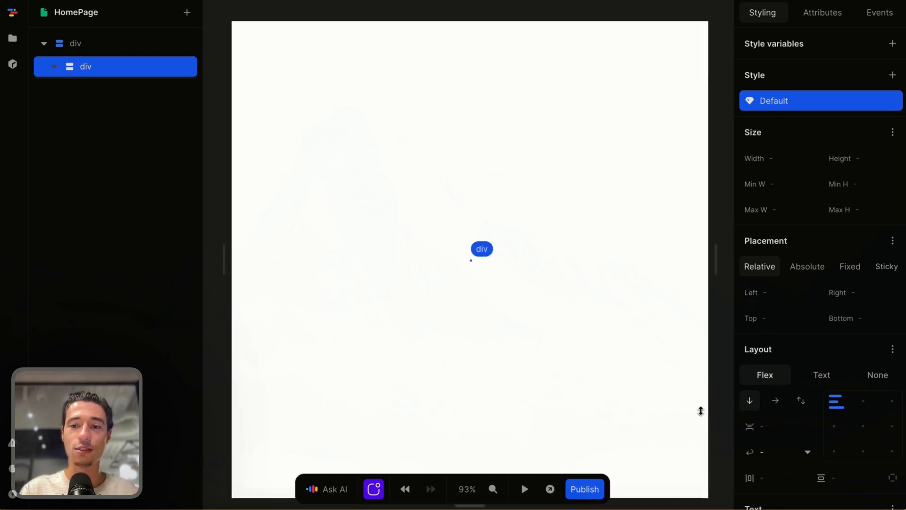
pyautogui.scroll(-2, 693, 368)
pyautogui.scroll(-3, 868, 289)
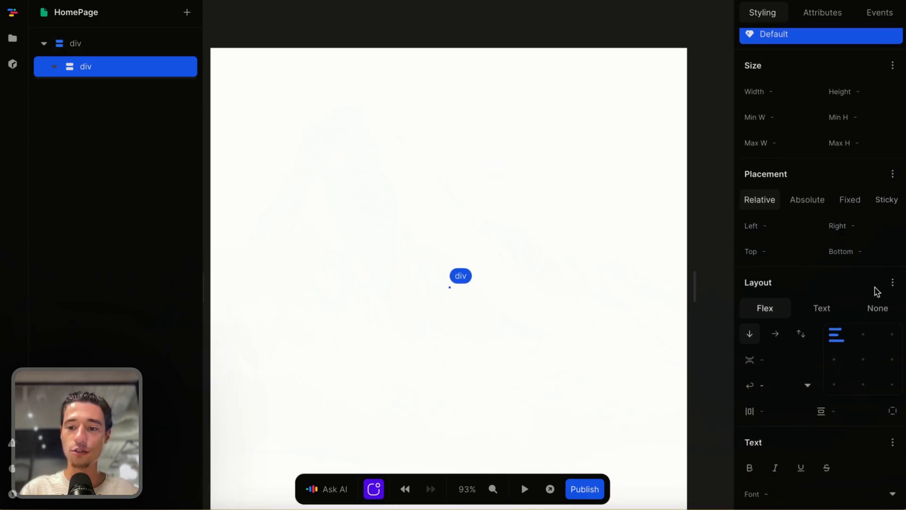
pyautogui.scroll(3, 877, 291)
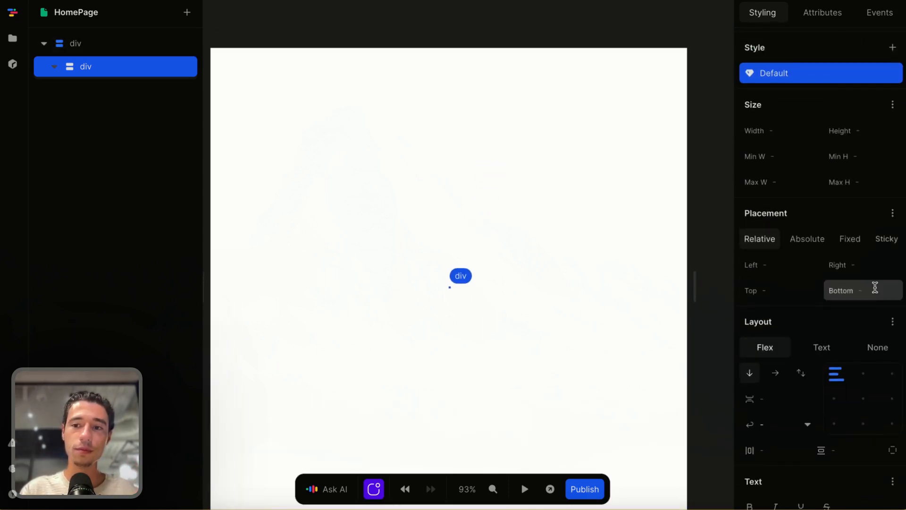
pyautogui.click(782, 134)
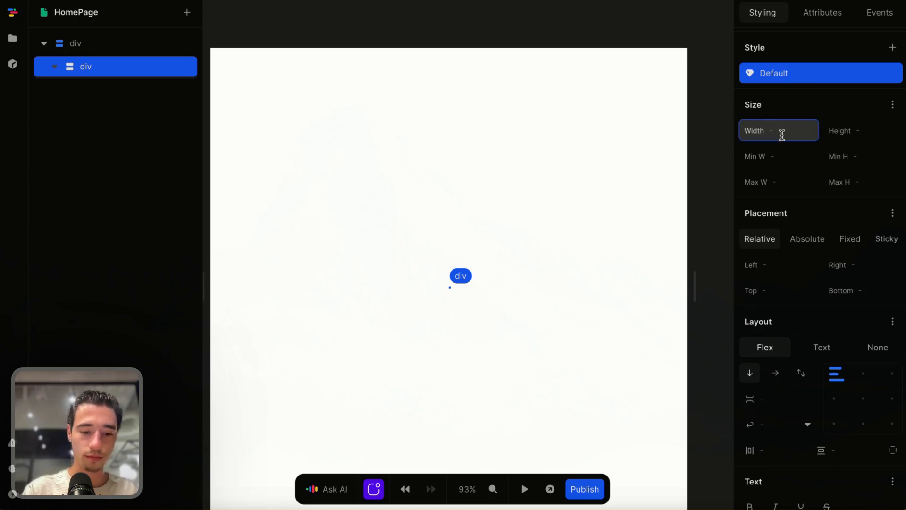
pyautogui.write('10rem')
pyautogui.press('Return')
pyautogui.click(869, 131)
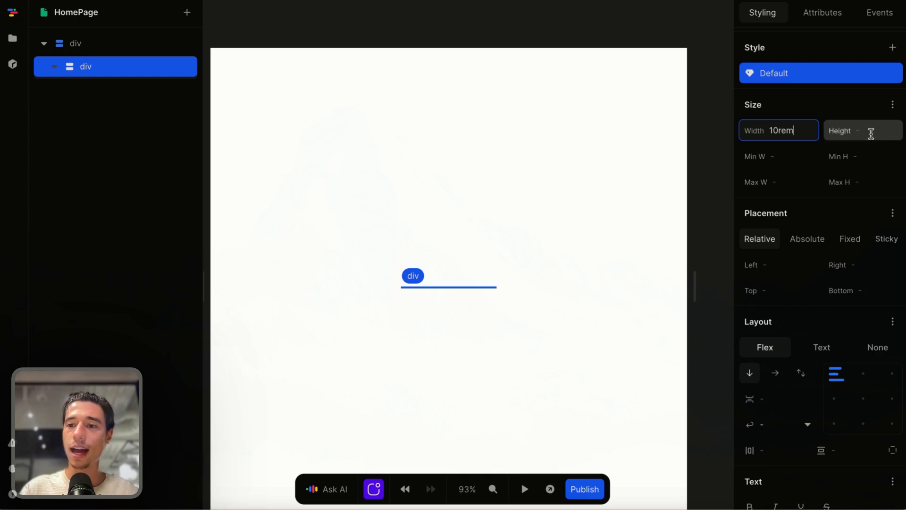
pyautogui.write('2rem')
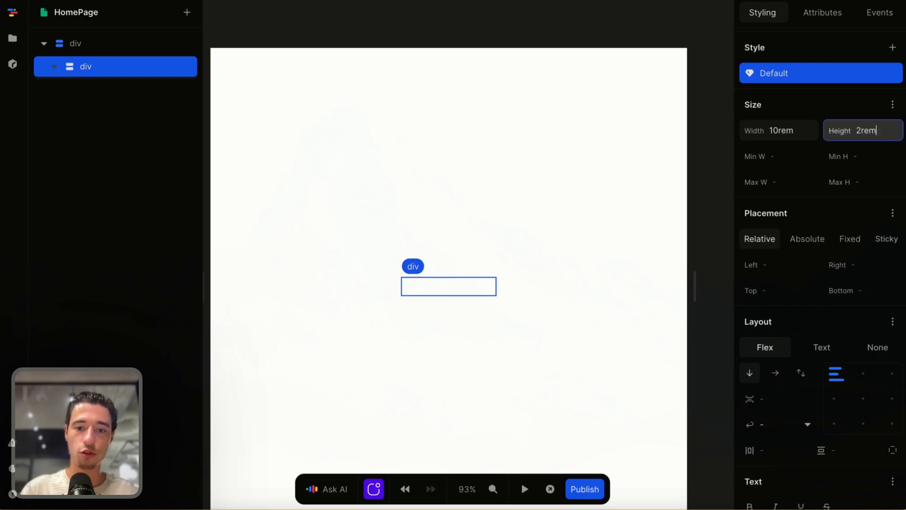
# Step: Give the inner div a grey-50 background and a 10px corner radius
pyautogui.scroll(-8, 891, 256)
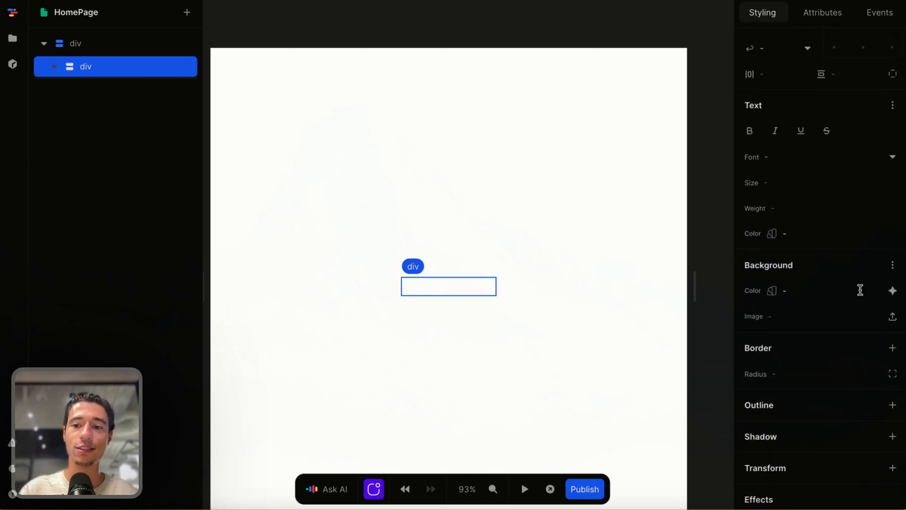
pyautogui.click(885, 294)
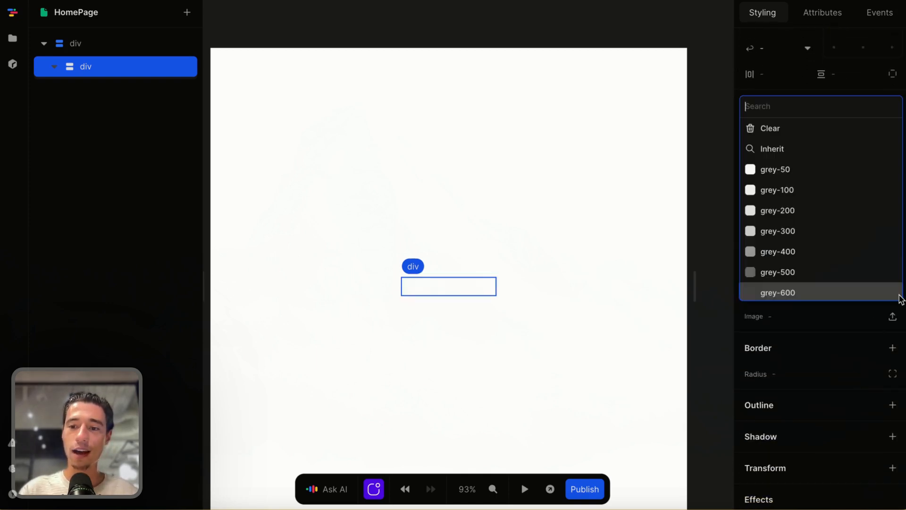
pyautogui.click(821, 174)
pyautogui.click(793, 373)
pyautogui.write('10')
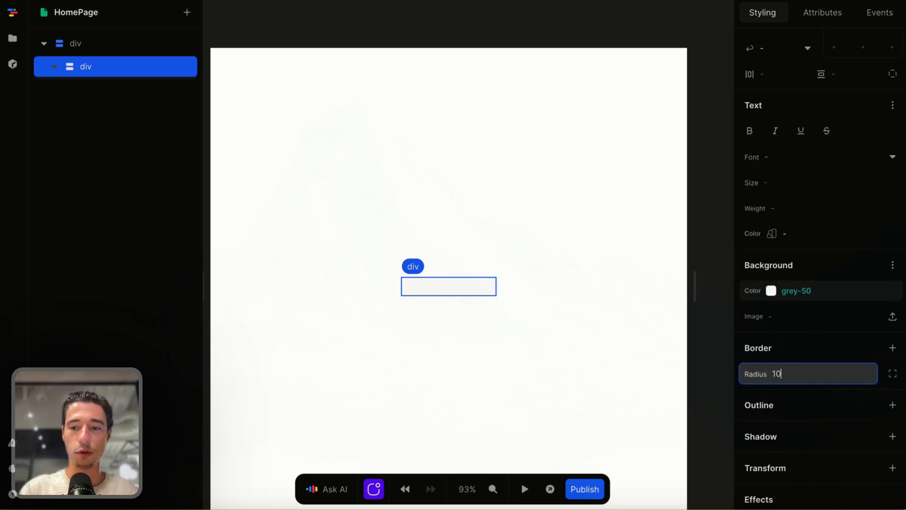
pyautogui.write('px')
# Step: Add a border to the inner div and set its color to grey-200
pyautogui.click(891, 350)
pyautogui.click(654, 224)
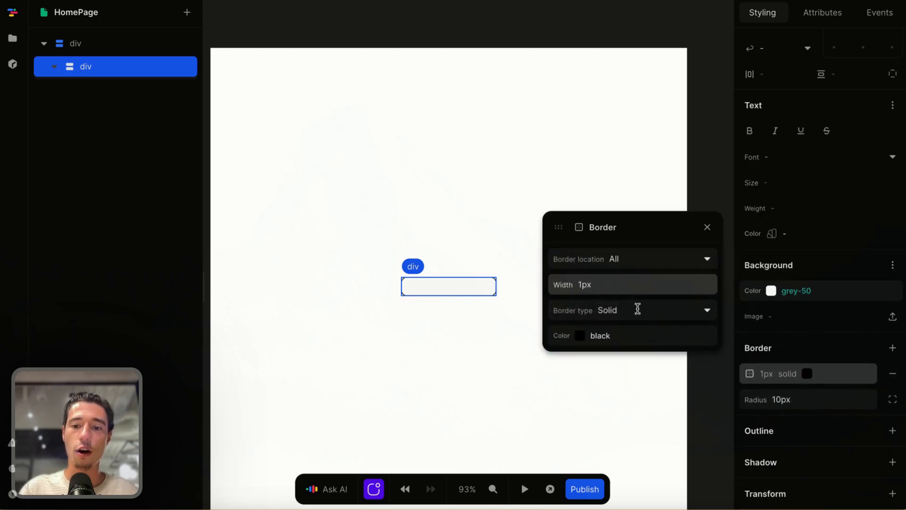
pyautogui.click(704, 335)
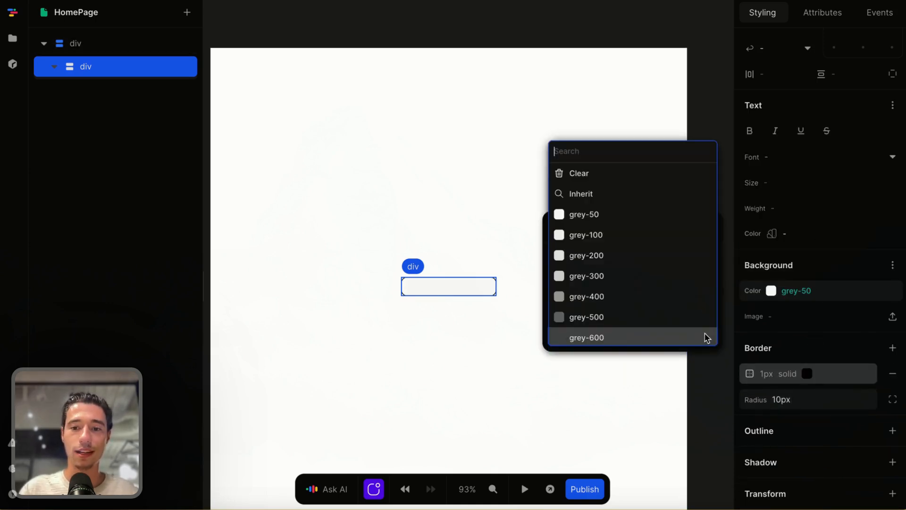
pyautogui.click(612, 257)
pyautogui.click(711, 231)
pyautogui.click(547, 352)
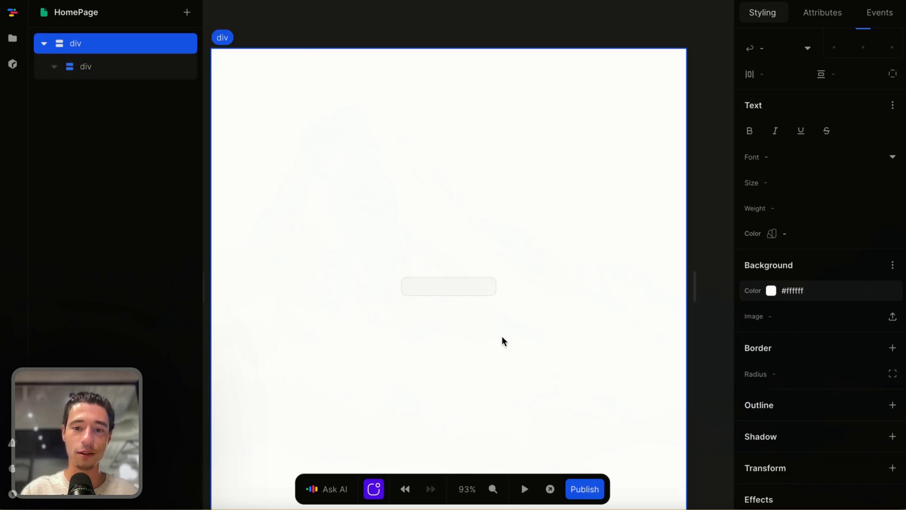
# Step: Set the inner div's text color to grey-700
pyautogui.scroll(3, 502, 335)
pyautogui.hscroll(-1, 502, 335)
pyautogui.scroll(-1, 502, 335)
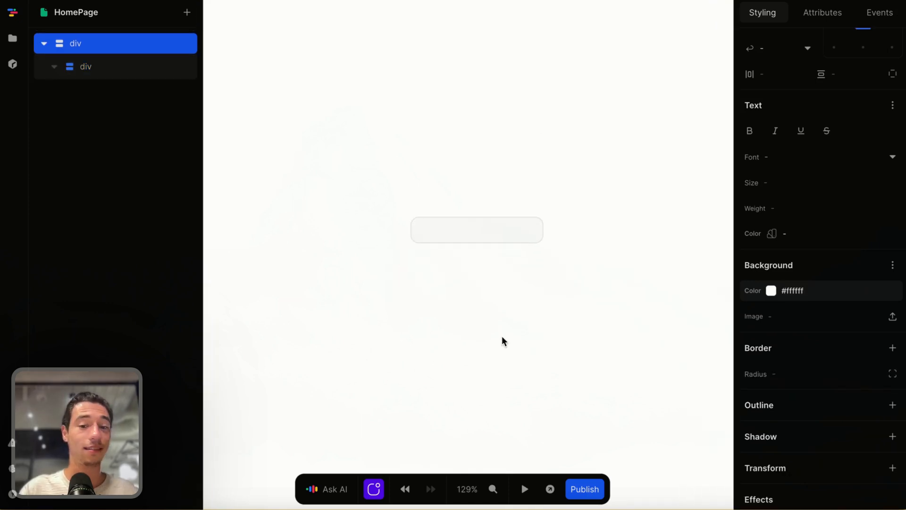
pyautogui.scroll(2, 502, 336)
pyautogui.scroll(2, 502, 335)
pyautogui.click(498, 245)
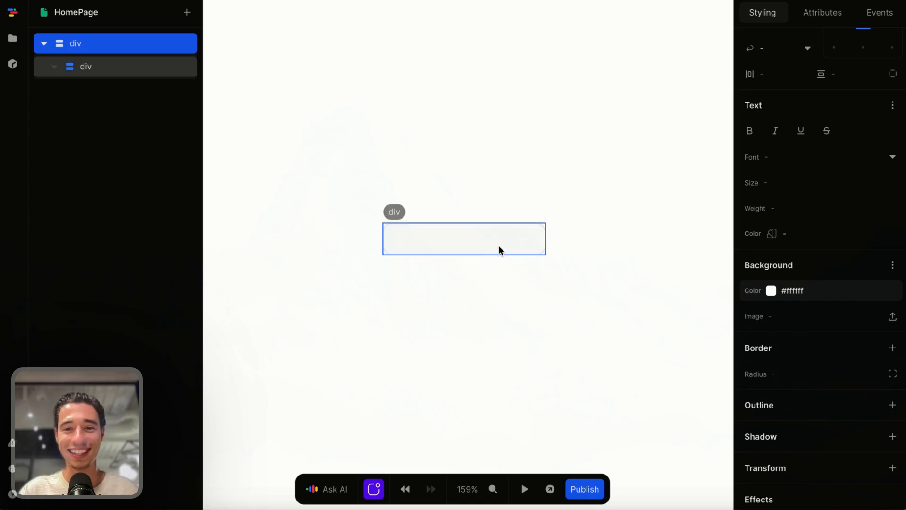
pyautogui.click(891, 232)
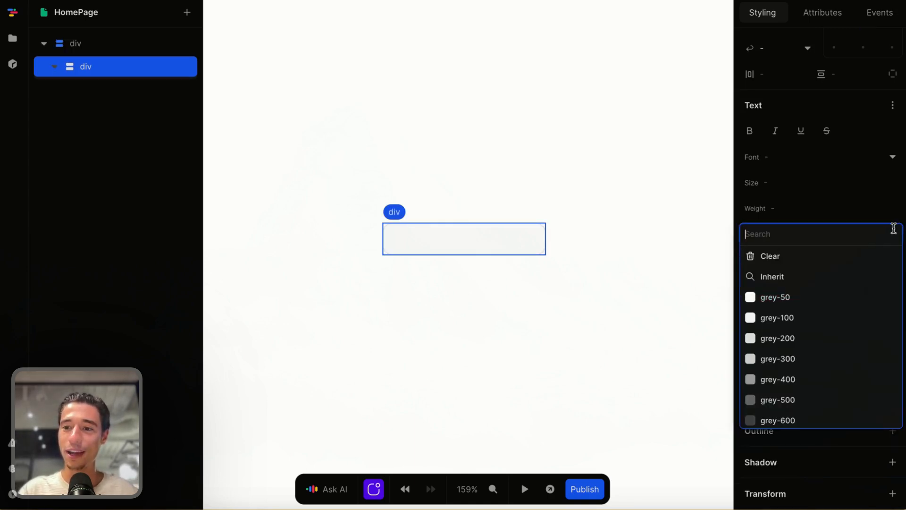
pyautogui.scroll(-1, 811, 326)
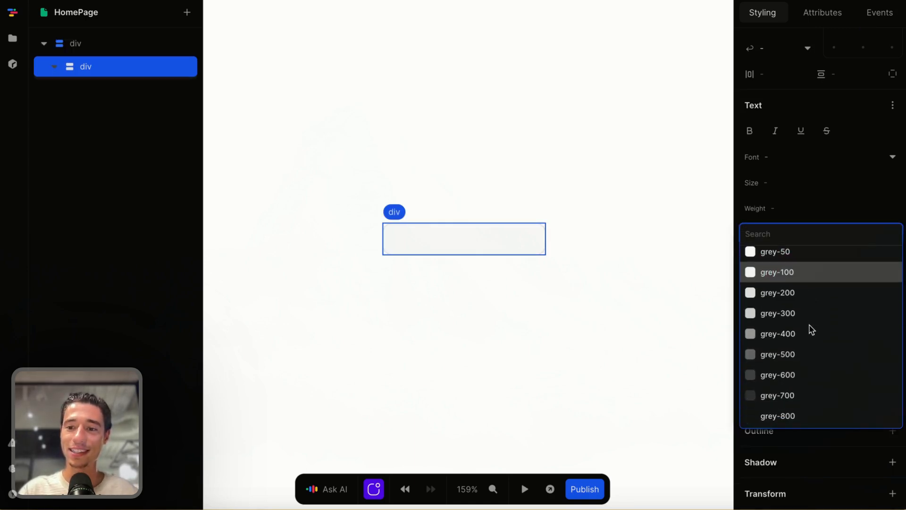
pyautogui.click(773, 393)
pyautogui.click(498, 237)
pyautogui.click(500, 238)
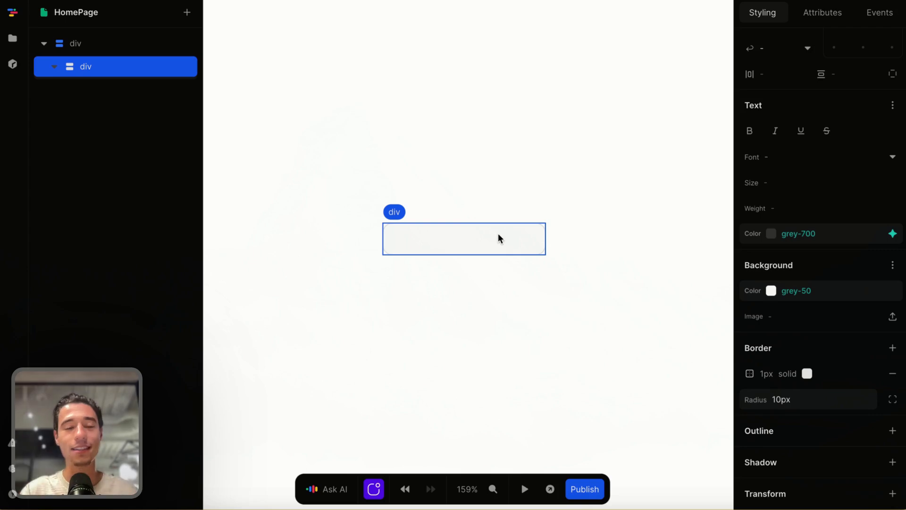
# Step: Add another div inside the styled div and change its tag to select
pyautogui.click(188, 14)
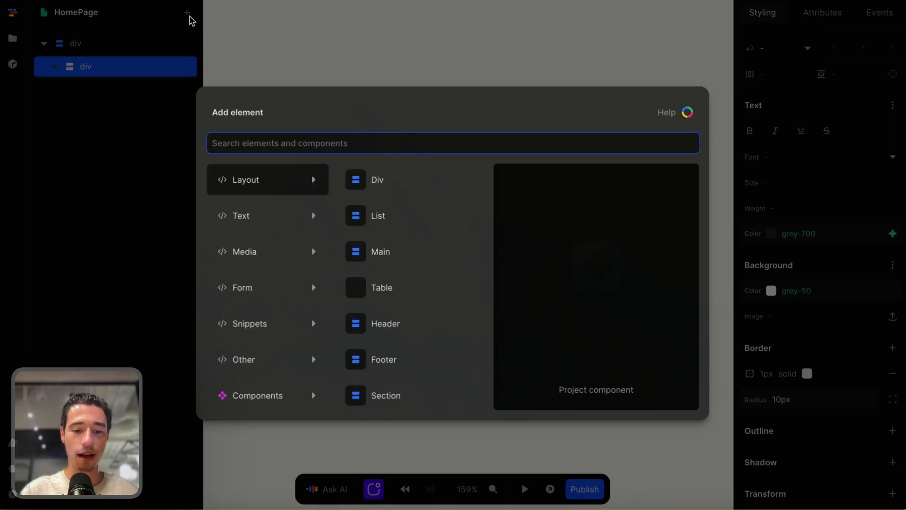
pyautogui.click(384, 183)
pyautogui.click(108, 101)
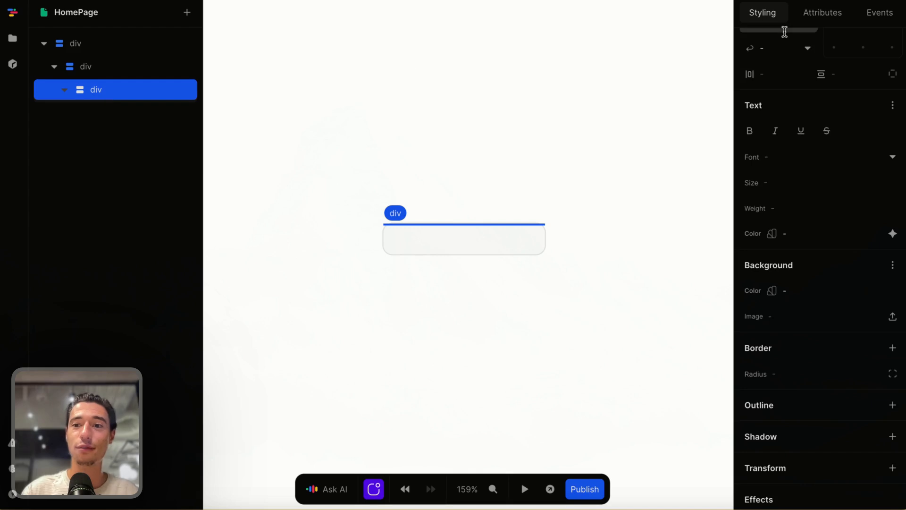
pyautogui.click(822, 15)
pyautogui.click(797, 47)
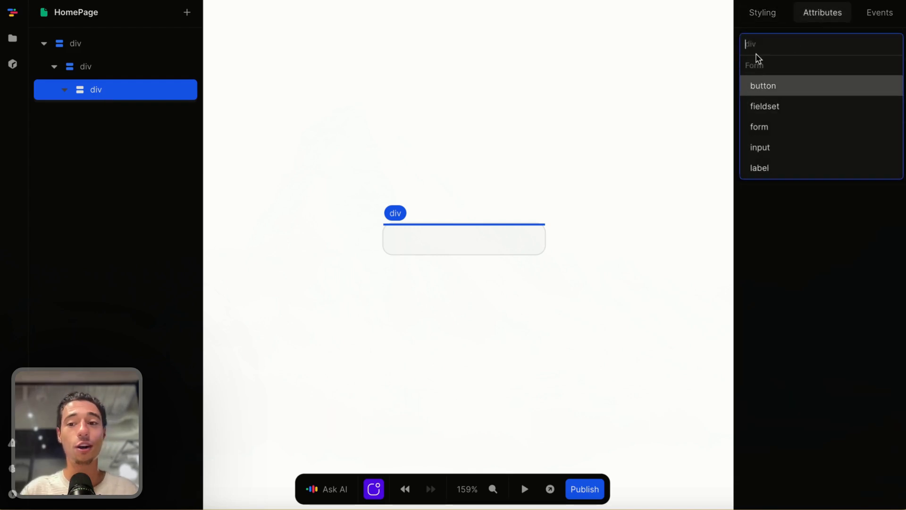
pyautogui.write('sel')
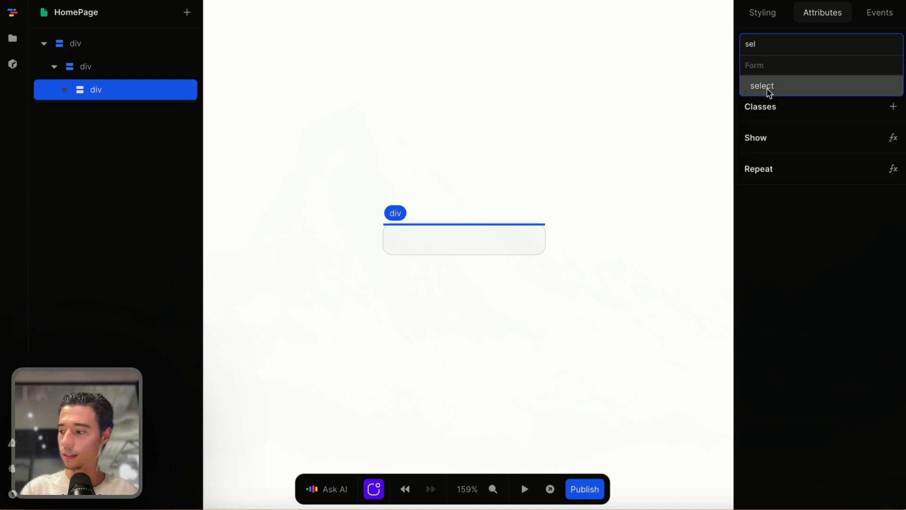
pyautogui.click(768, 90)
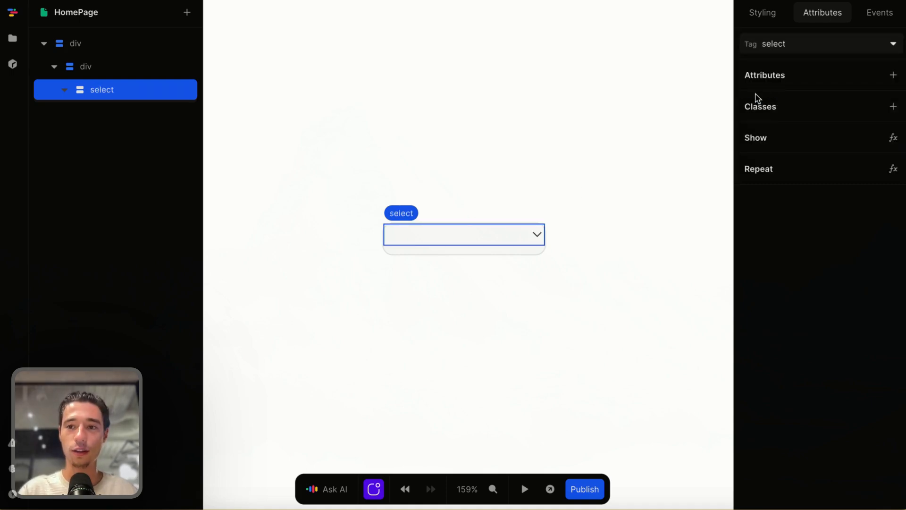
pyautogui.click(590, 268)
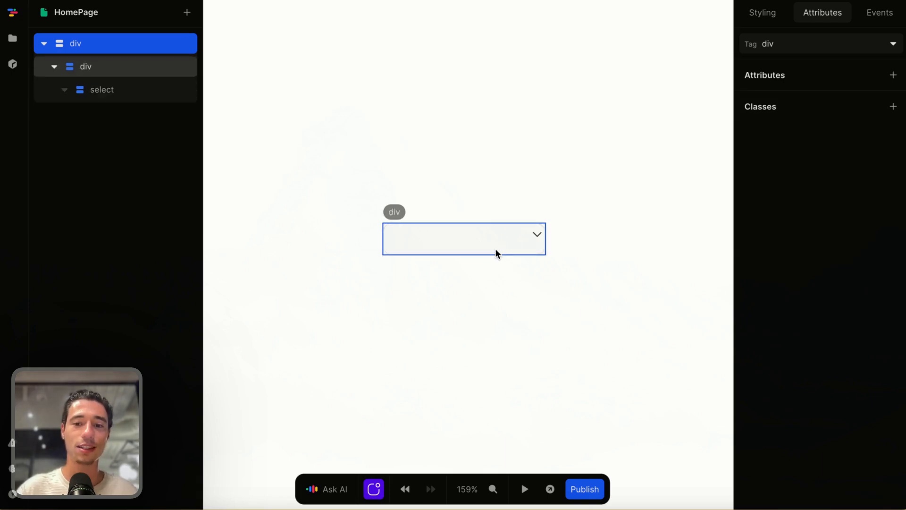
pyautogui.click(491, 236)
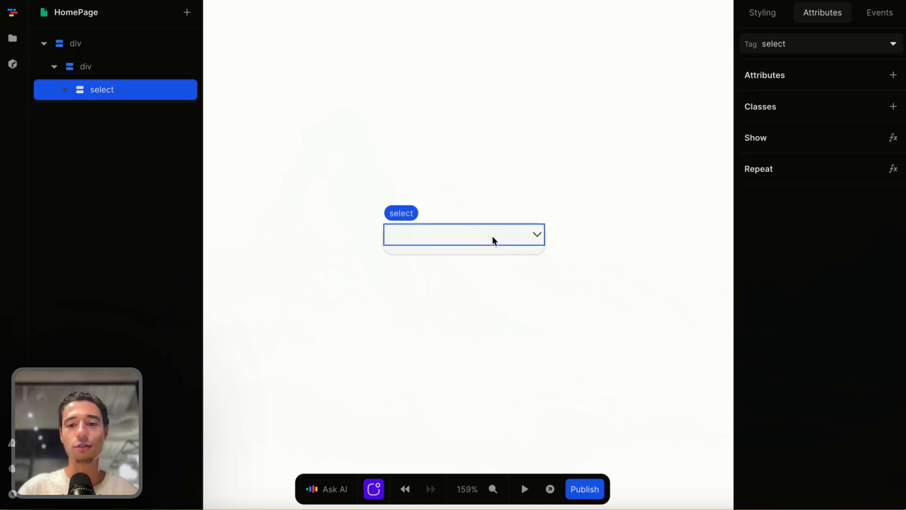
pyautogui.click(505, 279)
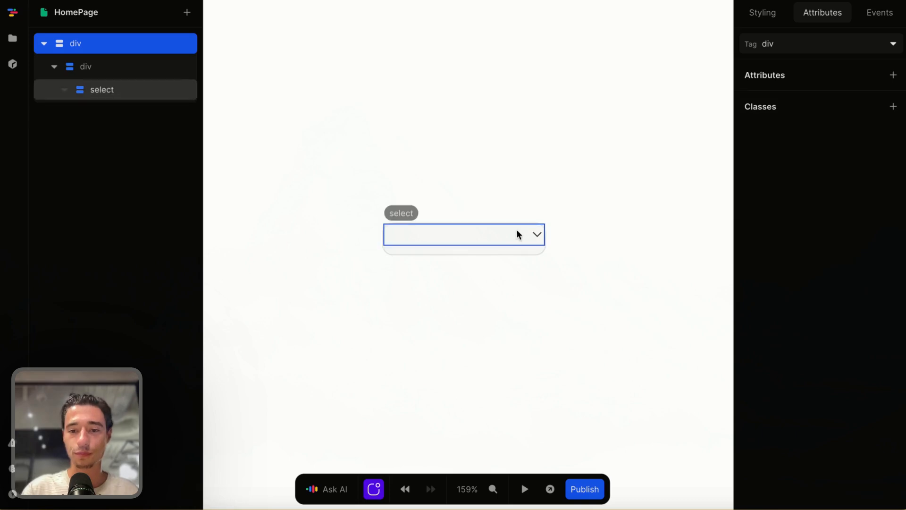
# Step: Add a div inside the select element and change its tag to option
pyautogui.click(503, 237)
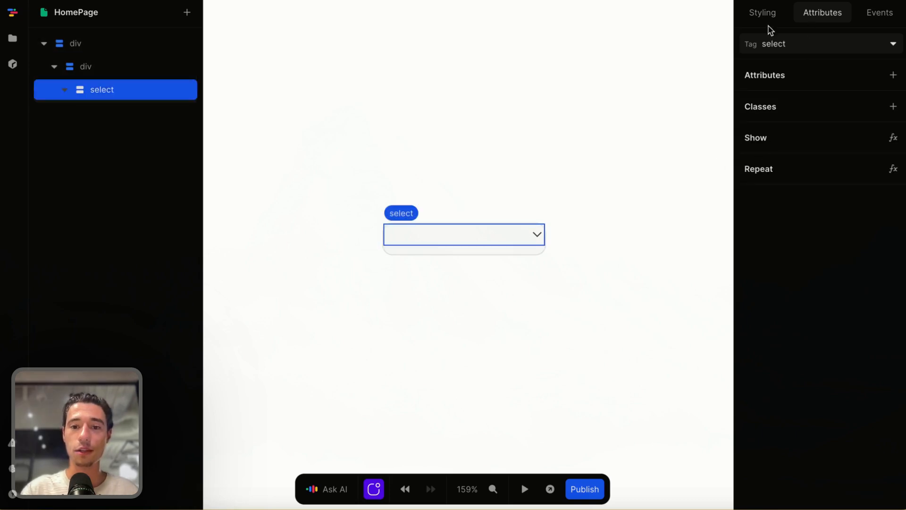
pyautogui.click(185, 14)
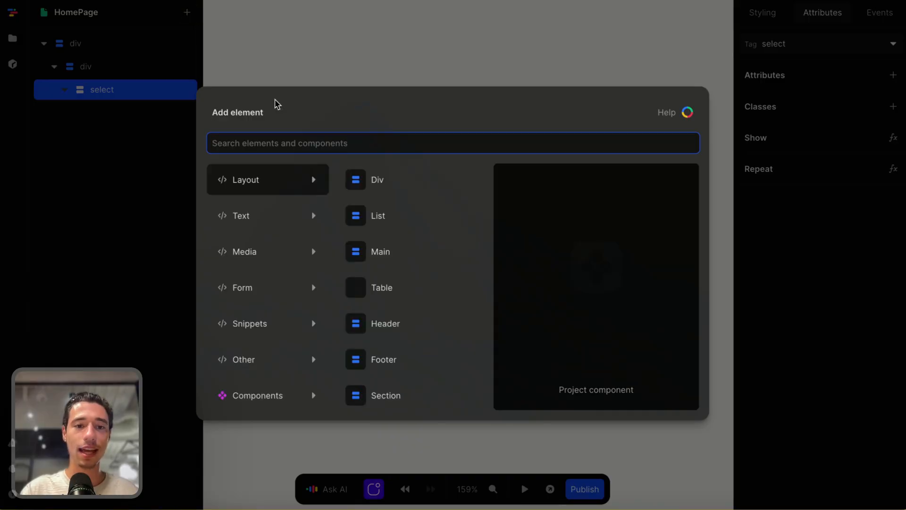
pyautogui.click(366, 180)
pyautogui.click(116, 113)
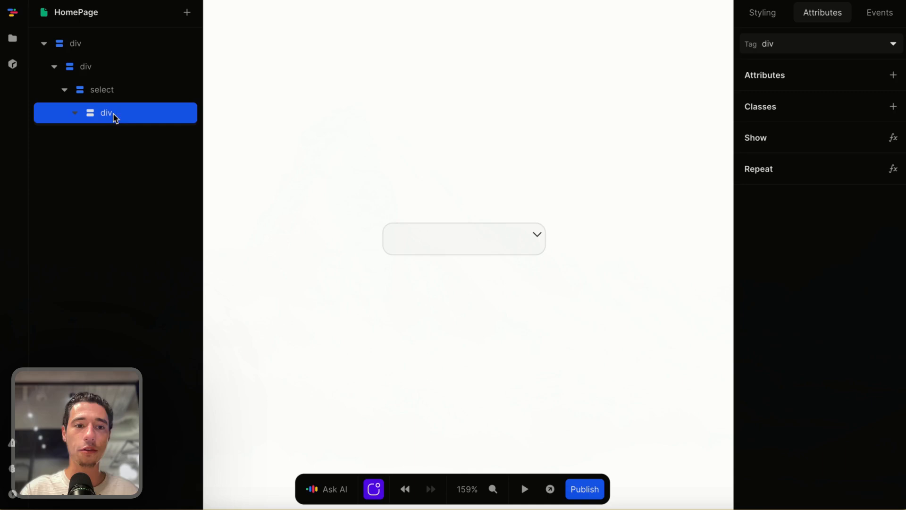
pyautogui.click(780, 46)
pyautogui.click(823, 13)
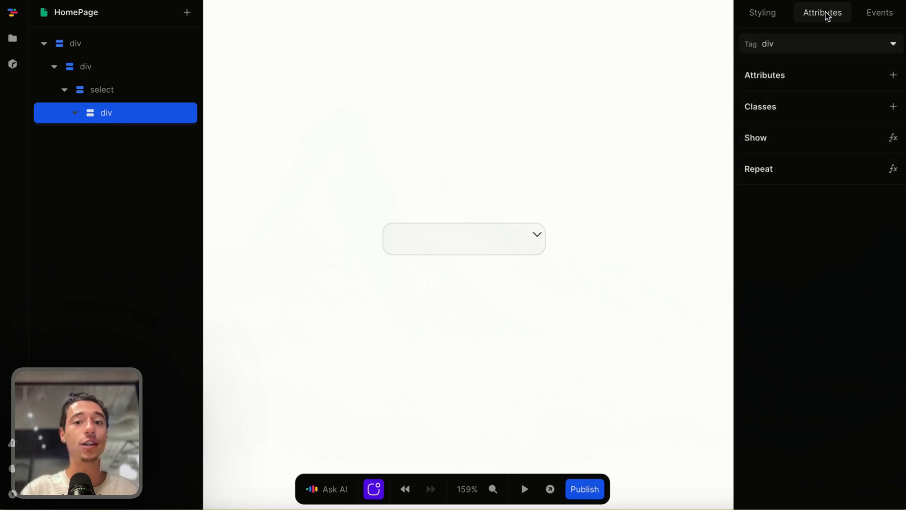
pyautogui.click(797, 46)
pyautogui.write('opti')
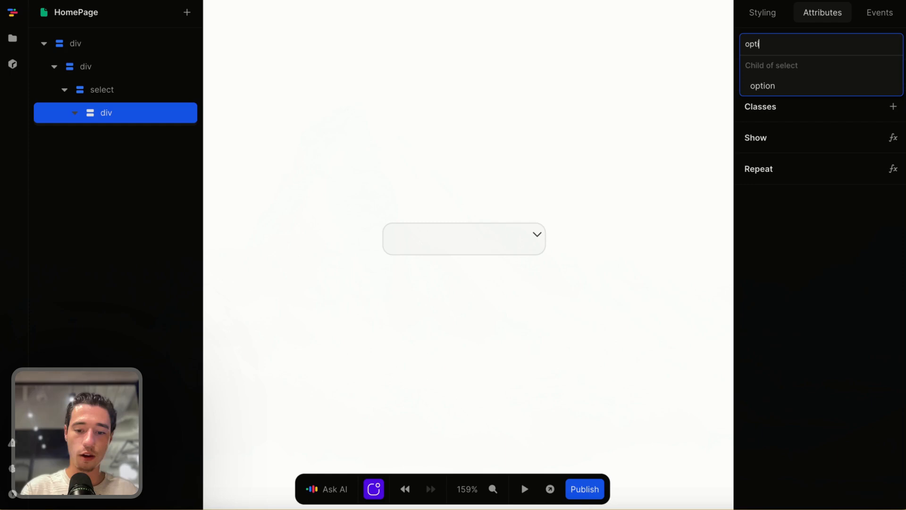
pyautogui.press('BackSpace')
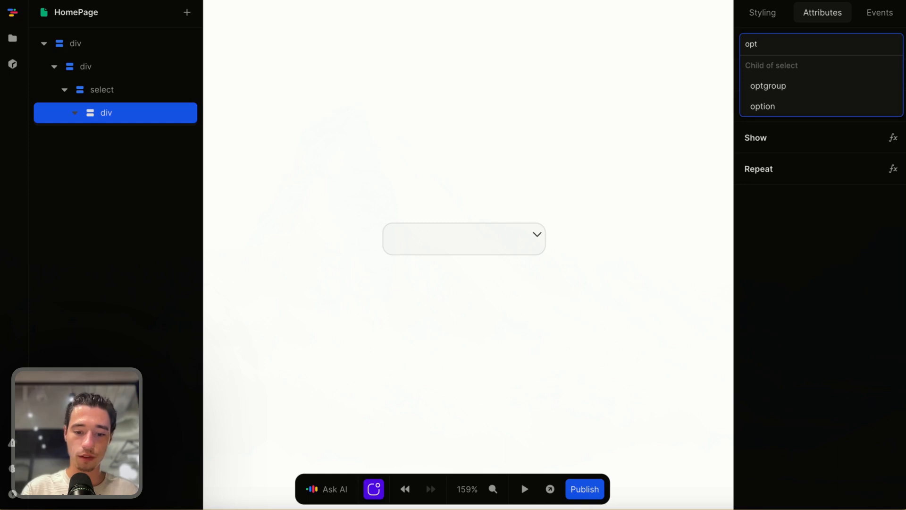
pyautogui.write('tion')
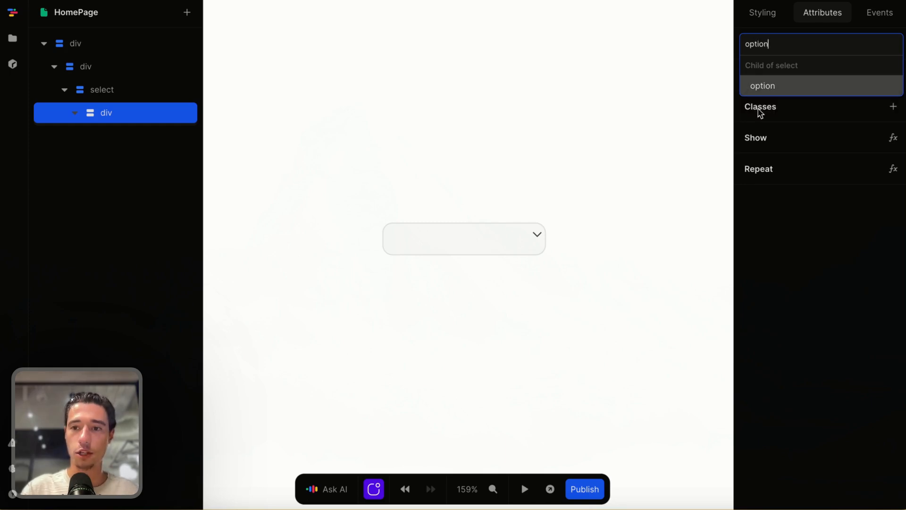
pyautogui.click(759, 108)
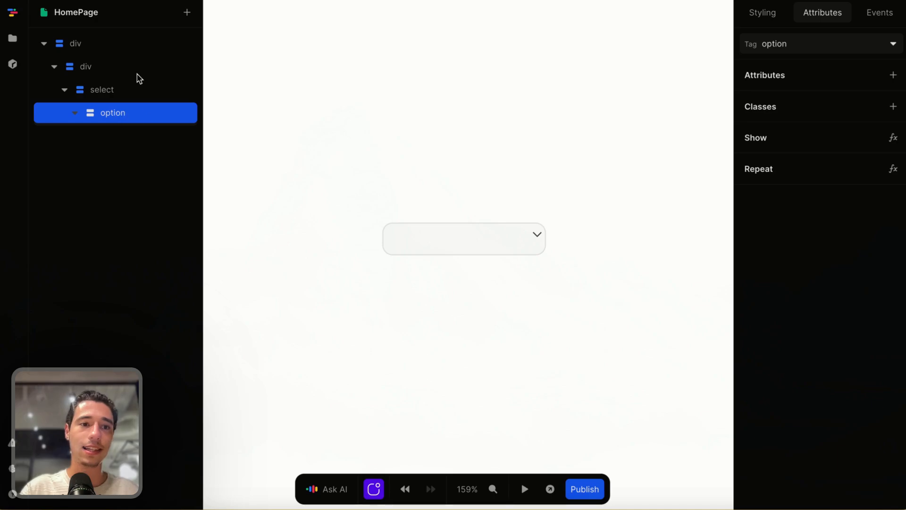
# Step: Add a text element inside the option element and set its text to "Option 1"
pyautogui.click(186, 12)
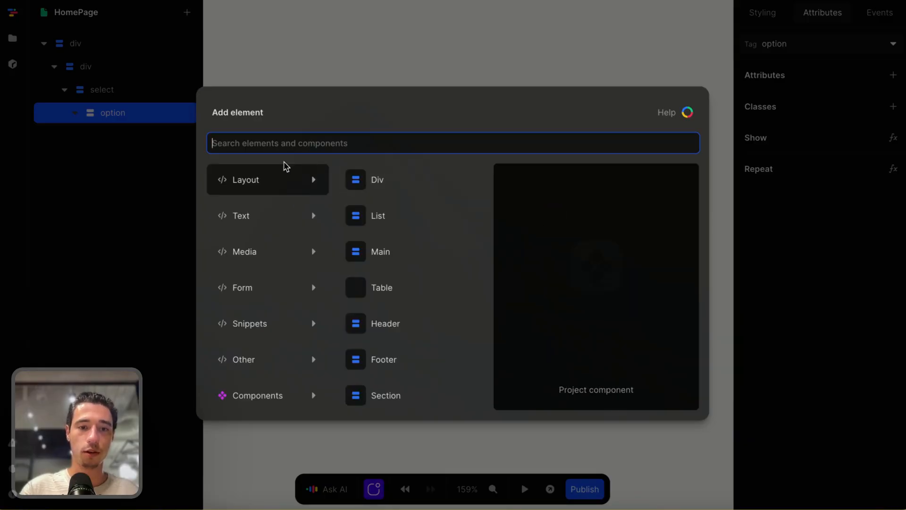
pyautogui.write('te')
pyautogui.click(268, 191)
pyautogui.click(120, 134)
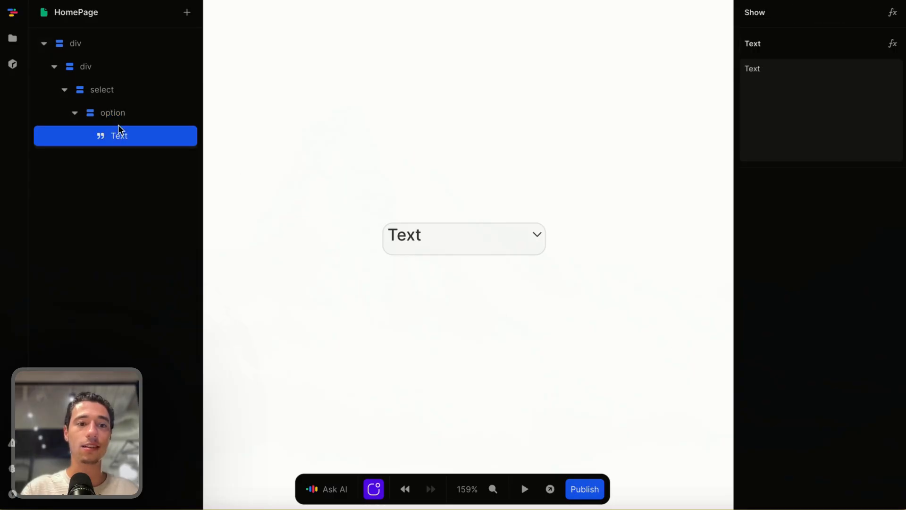
pyautogui.tripleClick(807, 77)
pyautogui.press('BackSpace')
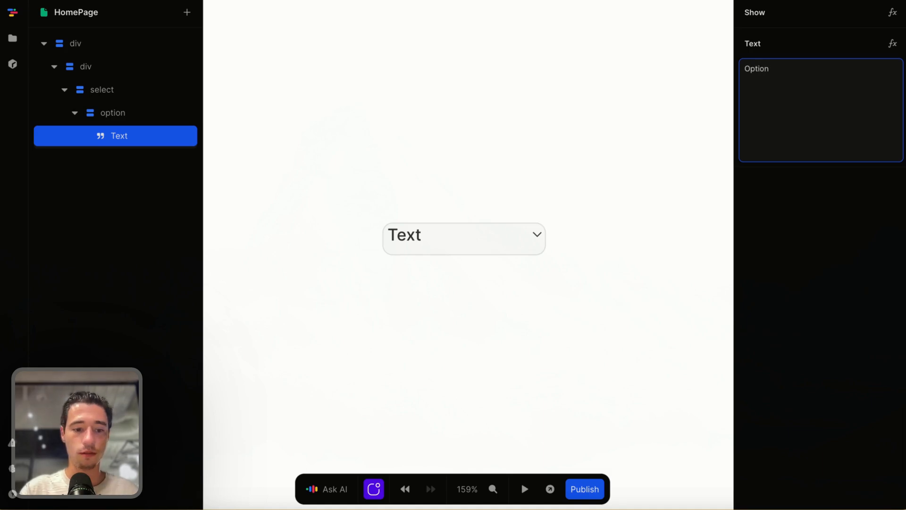
pyautogui.write('Option 1')
pyautogui.click(469, 282)
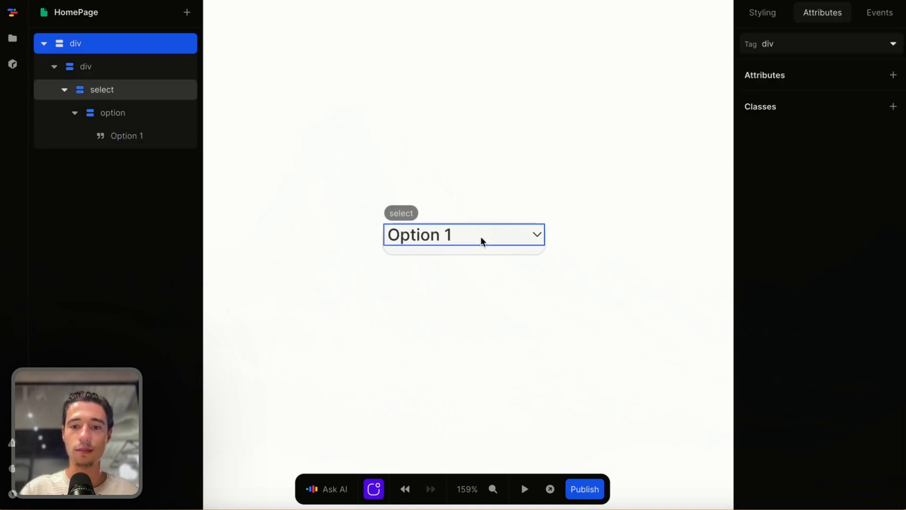
# Step: Try a horizontal padding of 0.5rem on the div around the select element, and clear it again
pyautogui.click(480, 236)
pyautogui.click(474, 261)
pyautogui.click(480, 250)
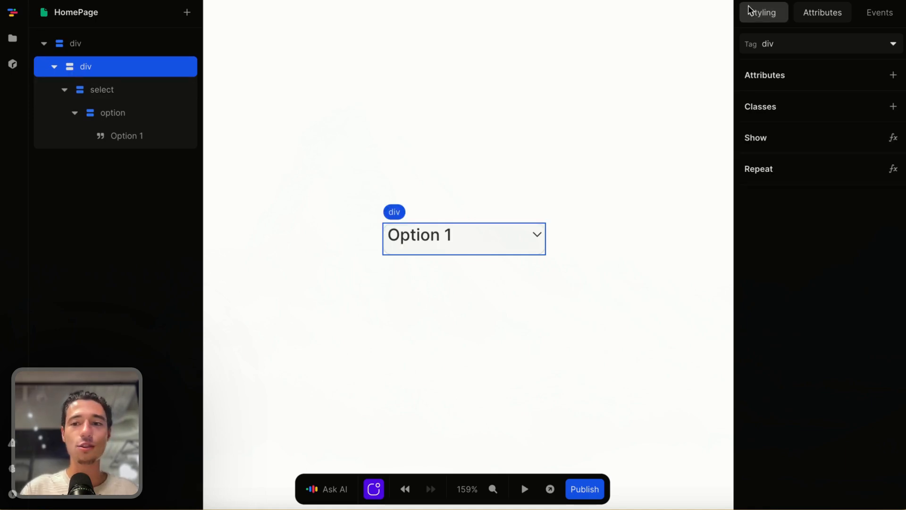
pyautogui.click(761, 14)
pyautogui.scroll(-5, 853, 281)
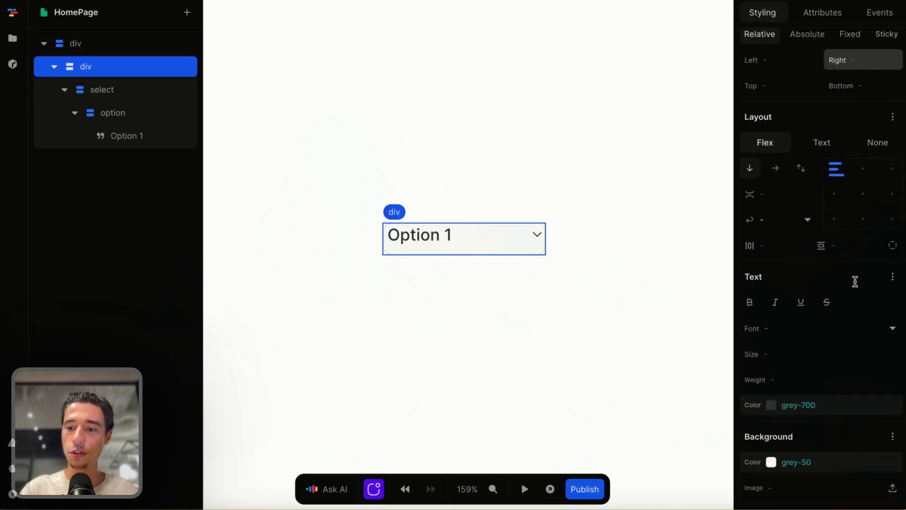
pyautogui.click(787, 240)
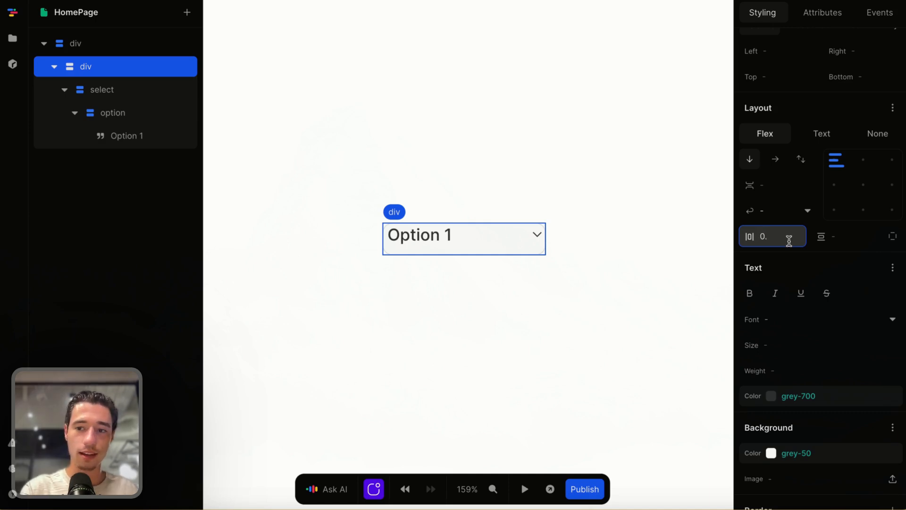
pyautogui.write('0.5re')
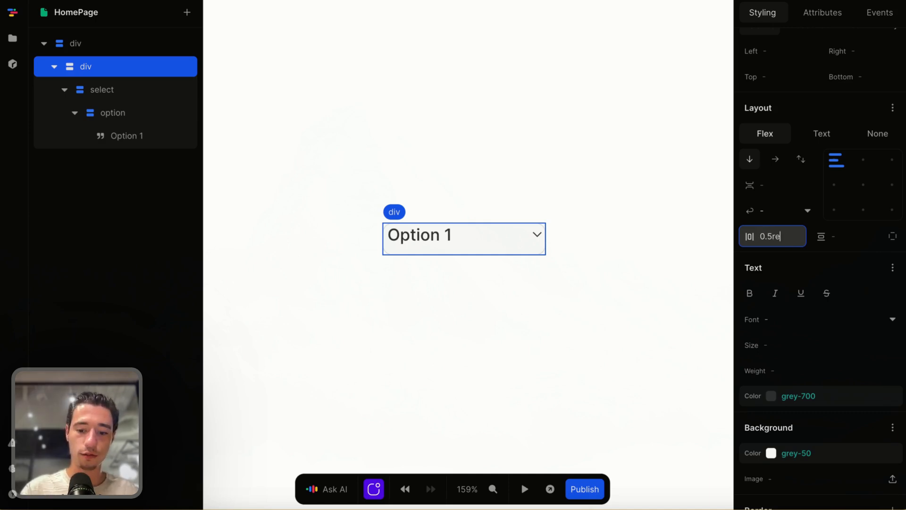
pyautogui.write('m')
pyautogui.doubleClick(782, 236)
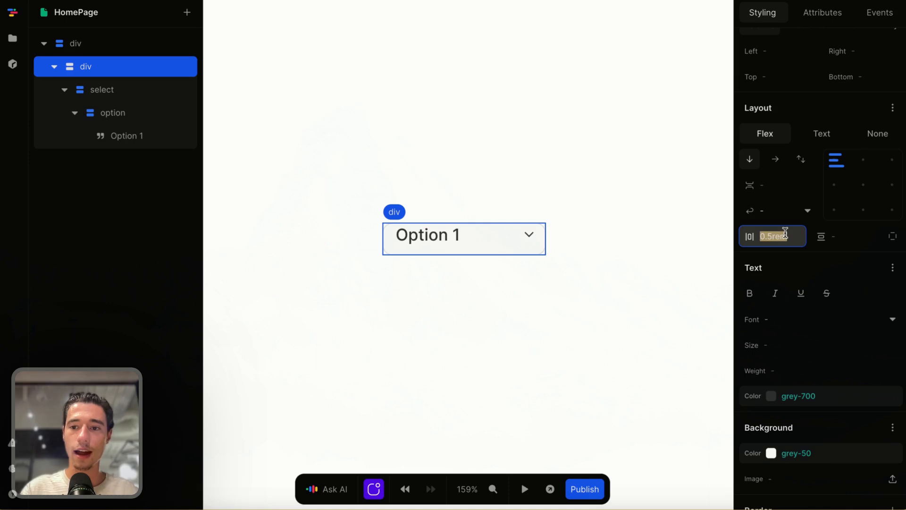
pyautogui.press('BackSpace')
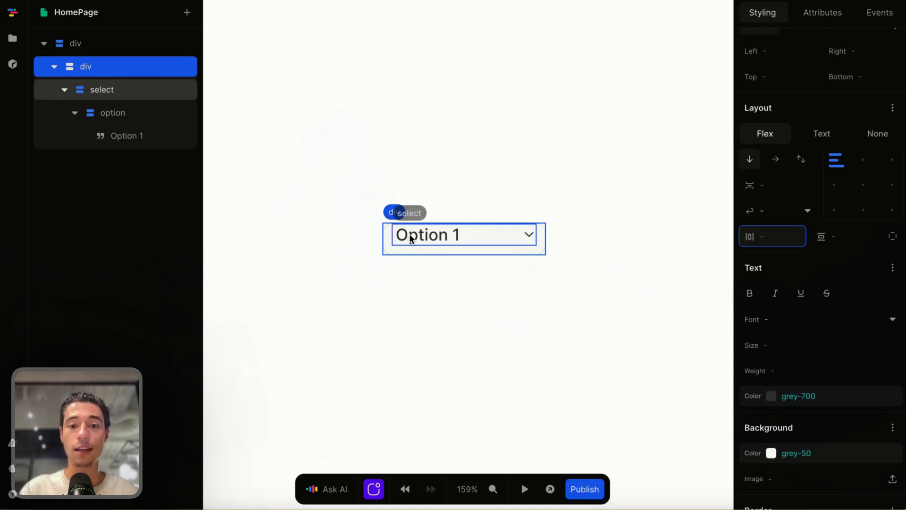
pyautogui.click(782, 212)
pyautogui.click(795, 182)
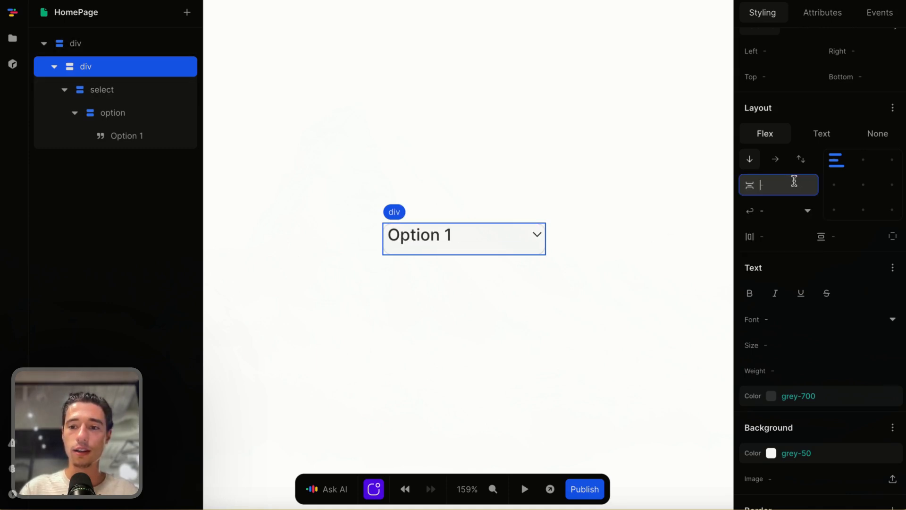
# Step: Change the tag of the div wrapping the select element to label
pyautogui.click(108, 70)
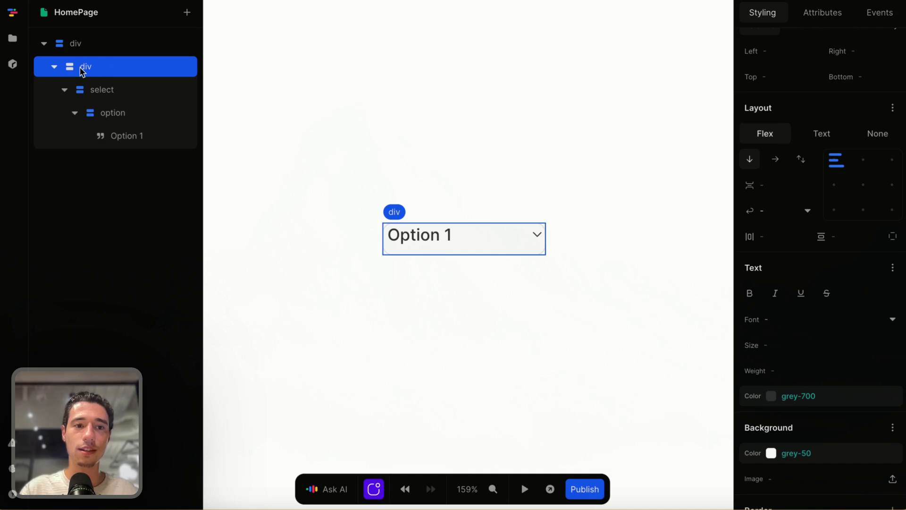
pyautogui.scroll(5, 850, 97)
pyautogui.click(822, 12)
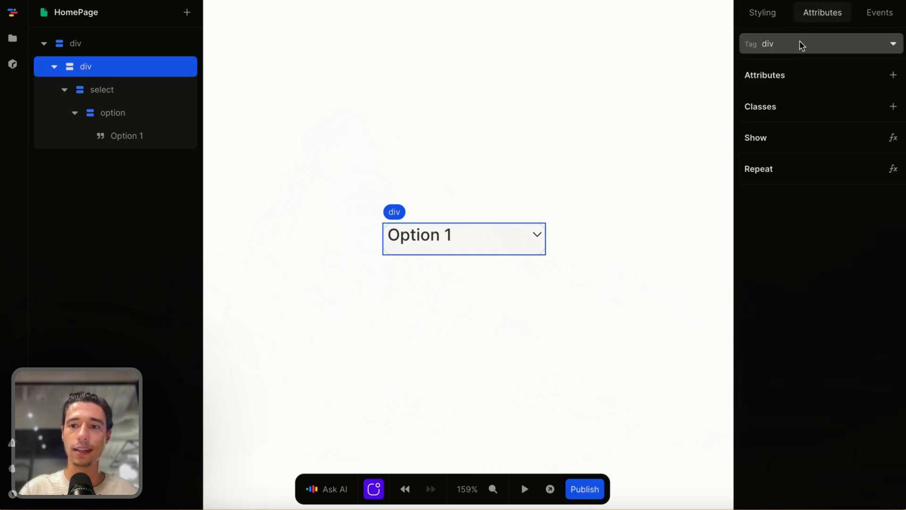
pyautogui.click(781, 48)
pyautogui.write('label')
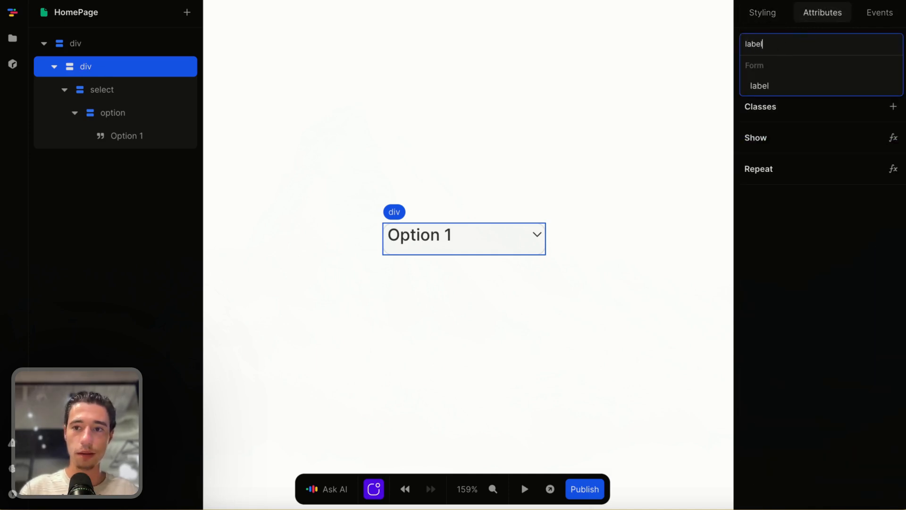
pyautogui.click(761, 92)
pyautogui.click(456, 238)
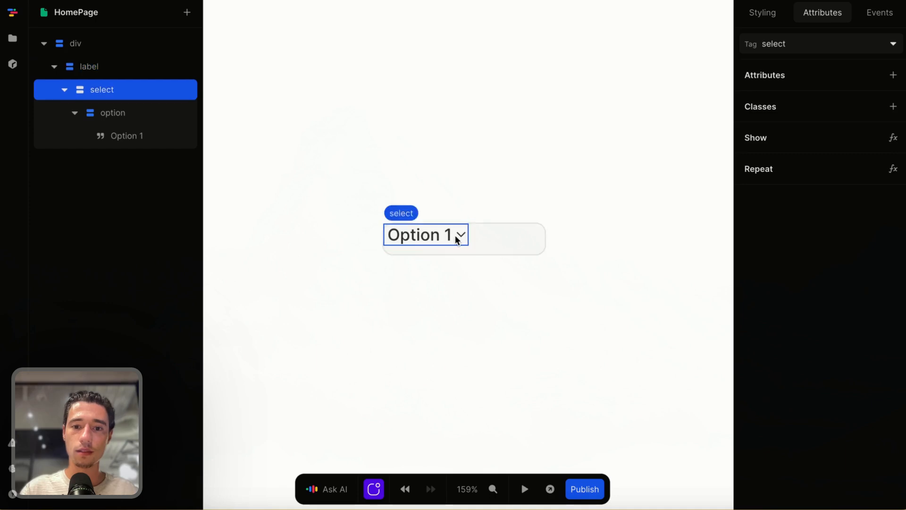
pyautogui.click(508, 236)
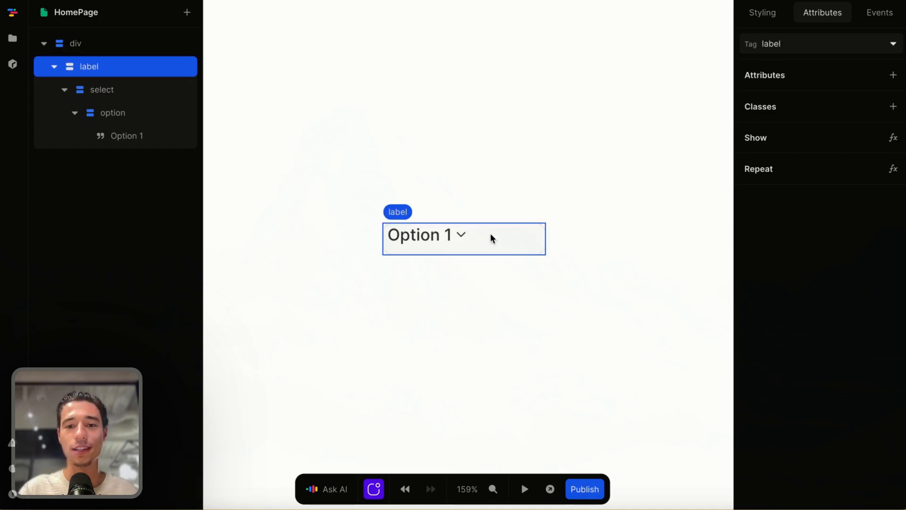
# Step: Add an id attribute with the value select-1 to the select element and copy that value
pyautogui.click(446, 234)
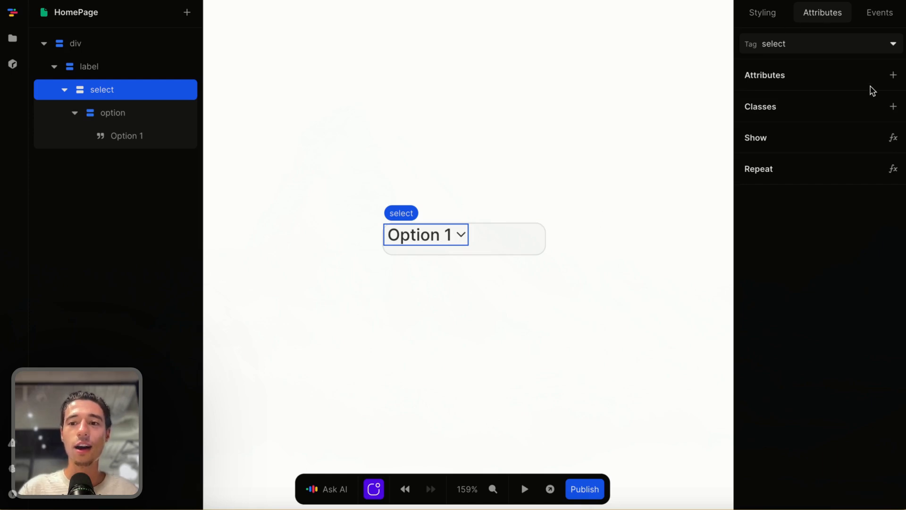
pyautogui.click(893, 75)
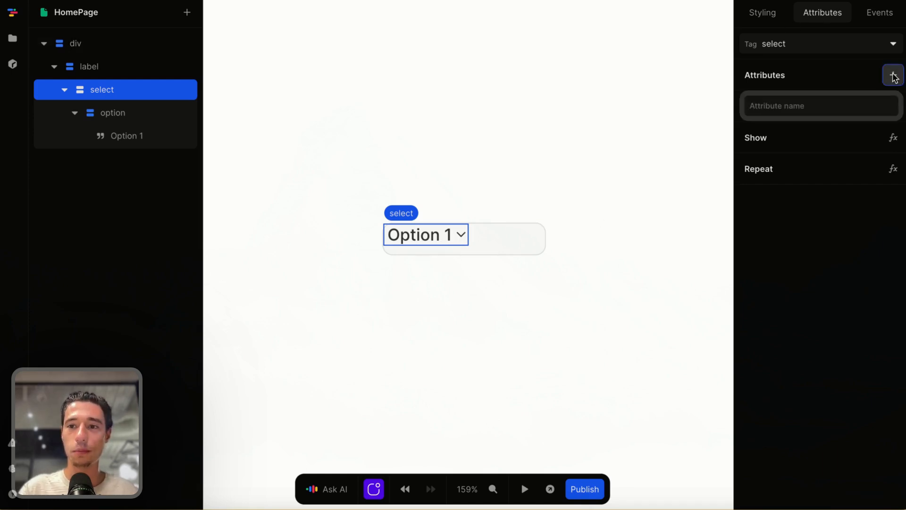
pyautogui.write('id')
pyautogui.press('Return')
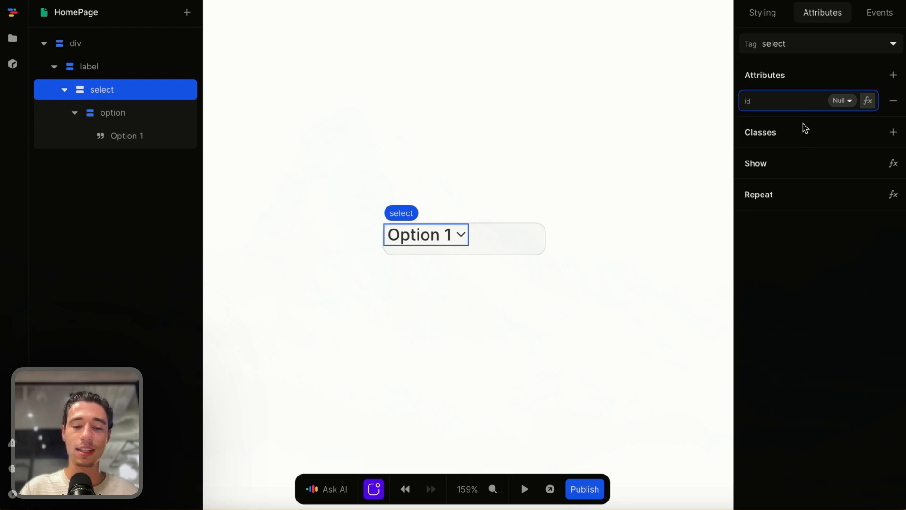
pyautogui.write('select1')
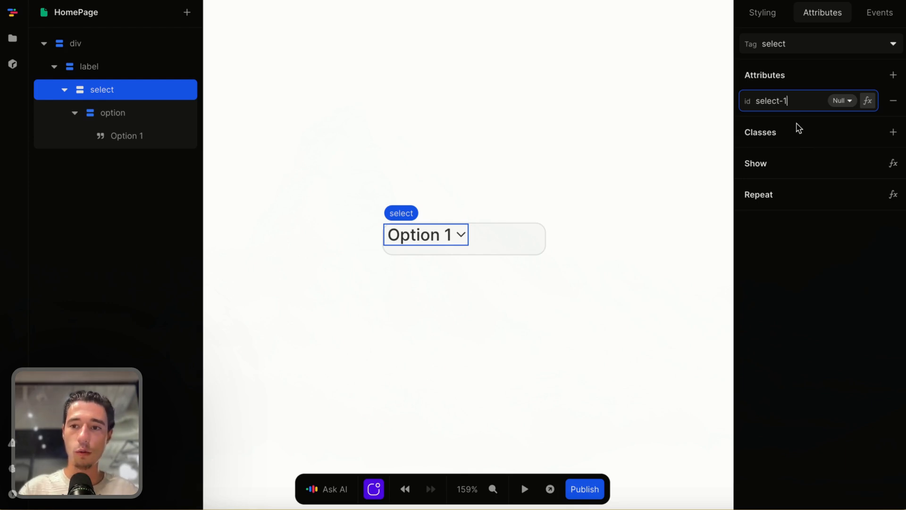
pyautogui.tripleClick(778, 102)
pyautogui.hotkey('ctrl', 'c')
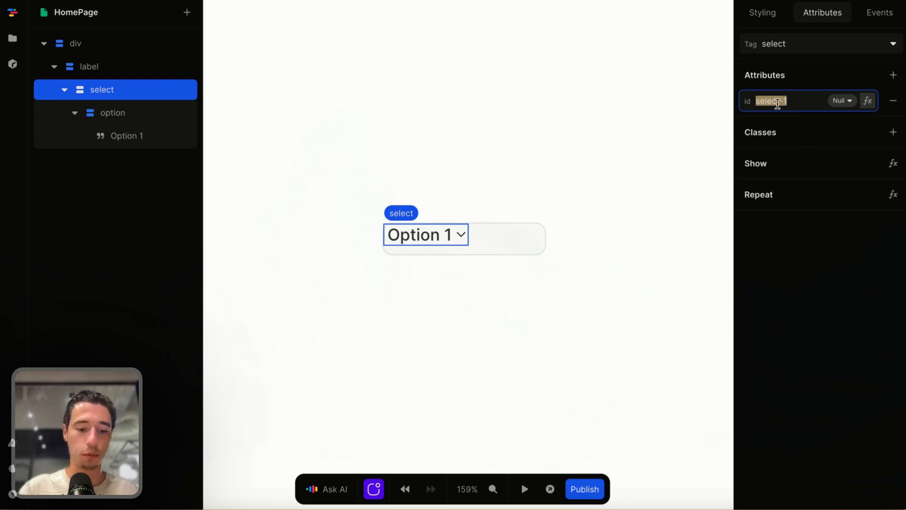
# Step: Add a for attribute to the label element and paste select-1 as its value
pyautogui.click(511, 245)
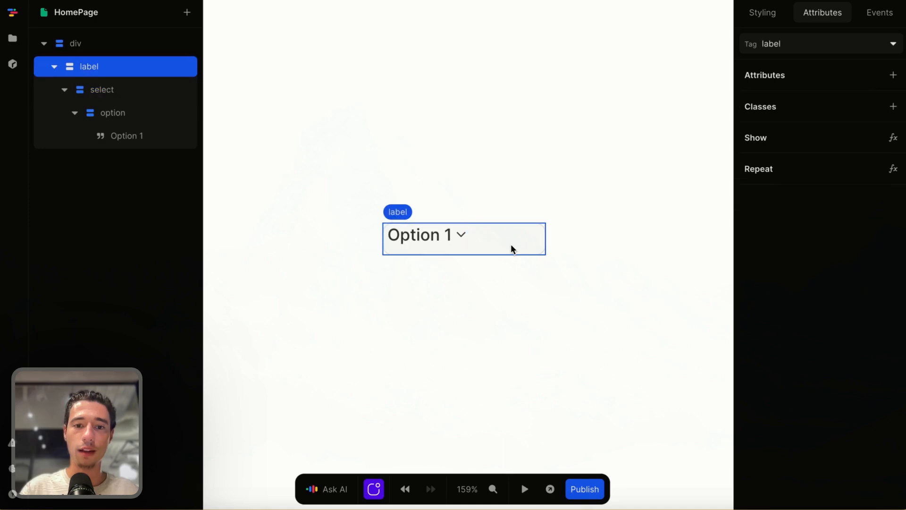
pyautogui.click(893, 75)
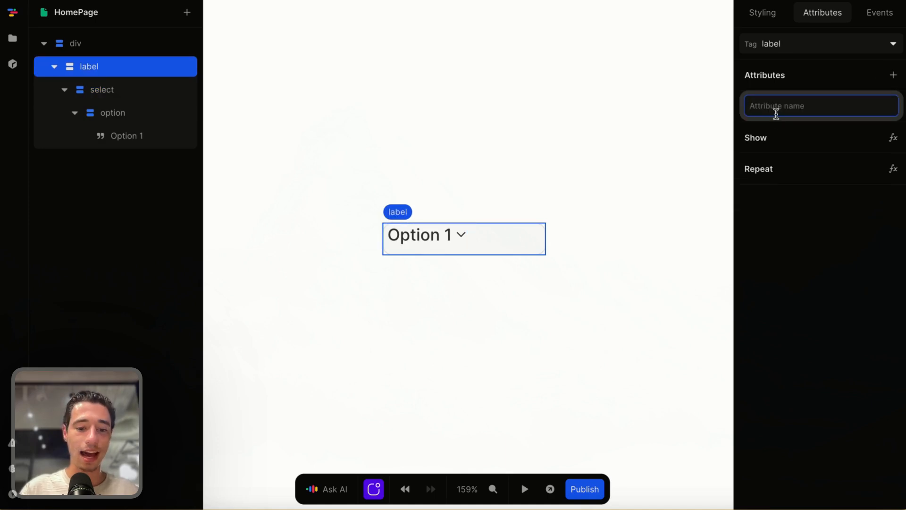
pyautogui.write('for')
pyautogui.press('Return')
pyautogui.hotkey('ctrl', 'v')
pyautogui.press('Return')
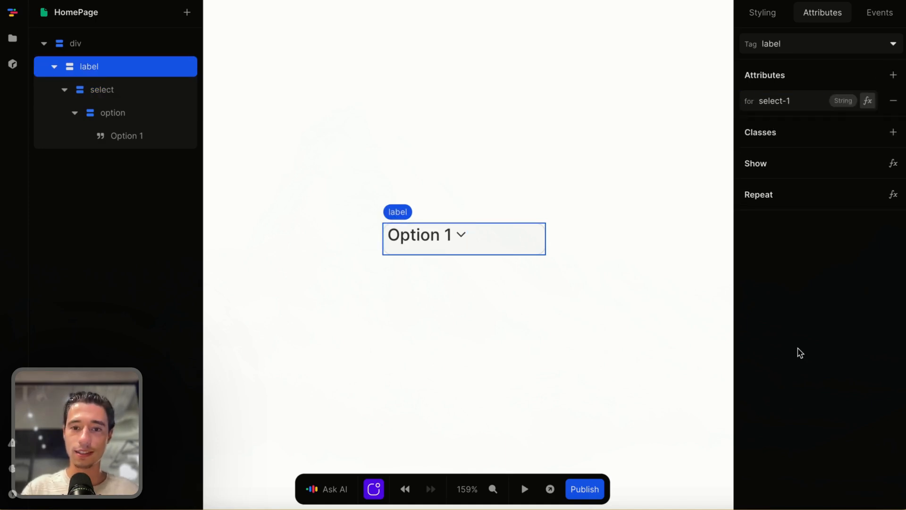
# Step: Preview the page, test the dropdown on its text and on the empty area beside it, and return to editing
pyautogui.click(524, 489)
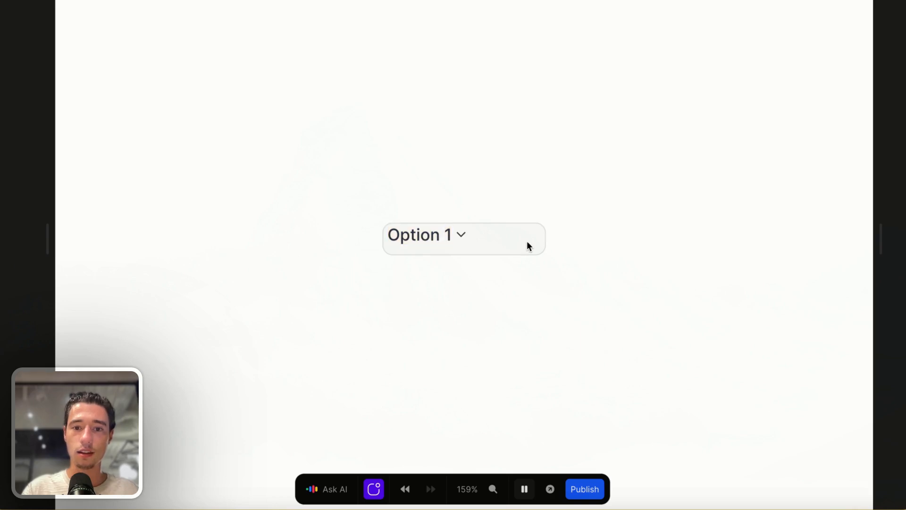
pyautogui.click(445, 235)
pyautogui.click(454, 235)
pyautogui.click(453, 235)
pyautogui.click(426, 233)
pyautogui.doubleClick(528, 243)
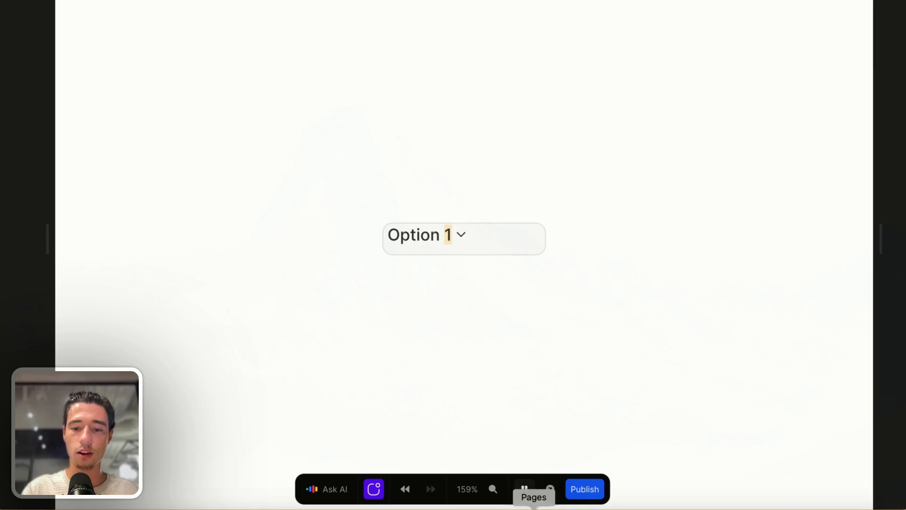
pyautogui.click(523, 489)
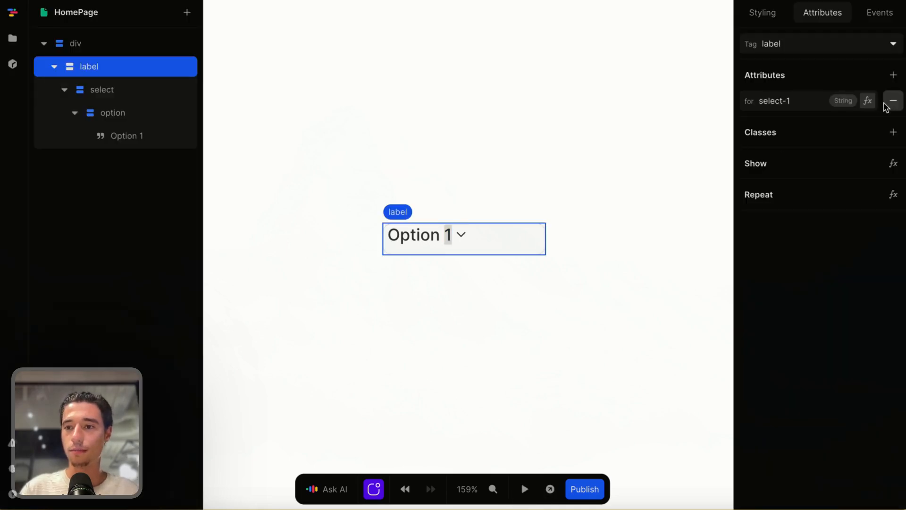
# Step: Remove the for attribute from the label element and the id attribute from the select element
pyautogui.click(893, 101)
pyautogui.click(134, 98)
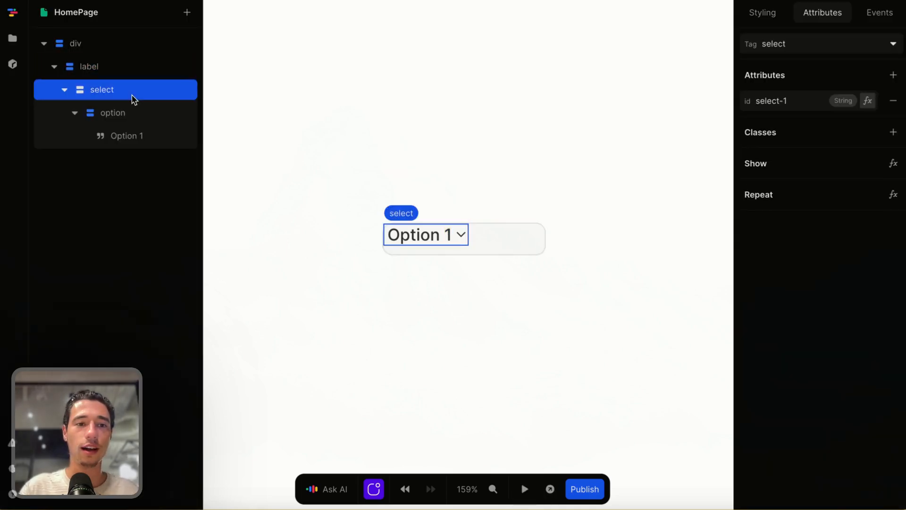
pyautogui.click(893, 101)
pyautogui.click(602, 294)
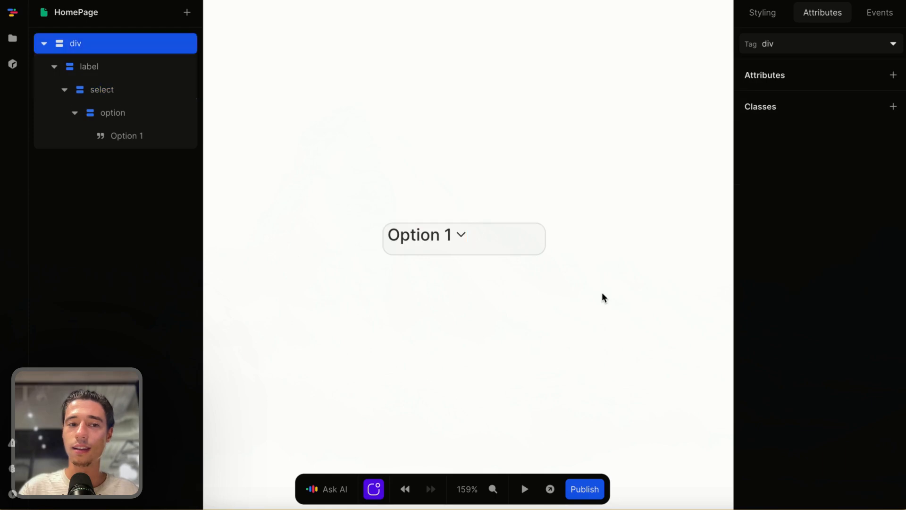
# Step: Change the tag of the label element wrapping the select element back to div
pyautogui.click(448, 240)
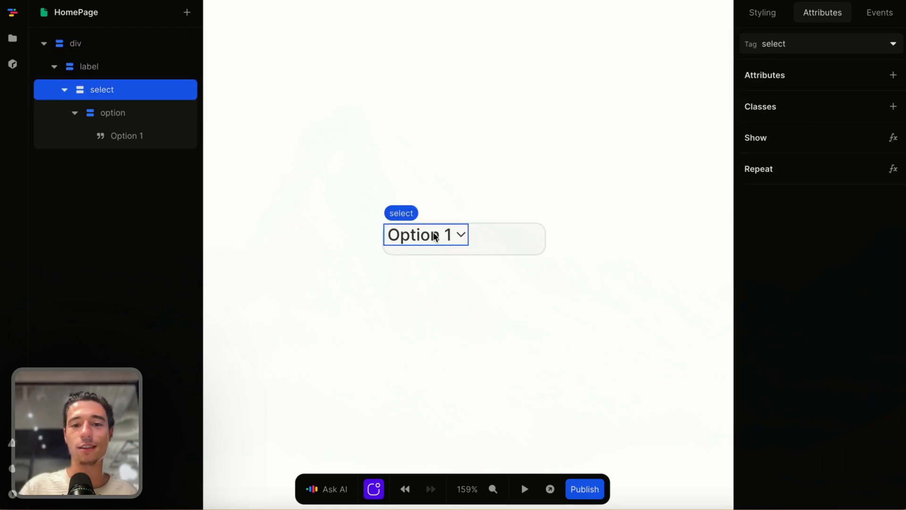
pyautogui.click(483, 238)
pyautogui.click(763, 13)
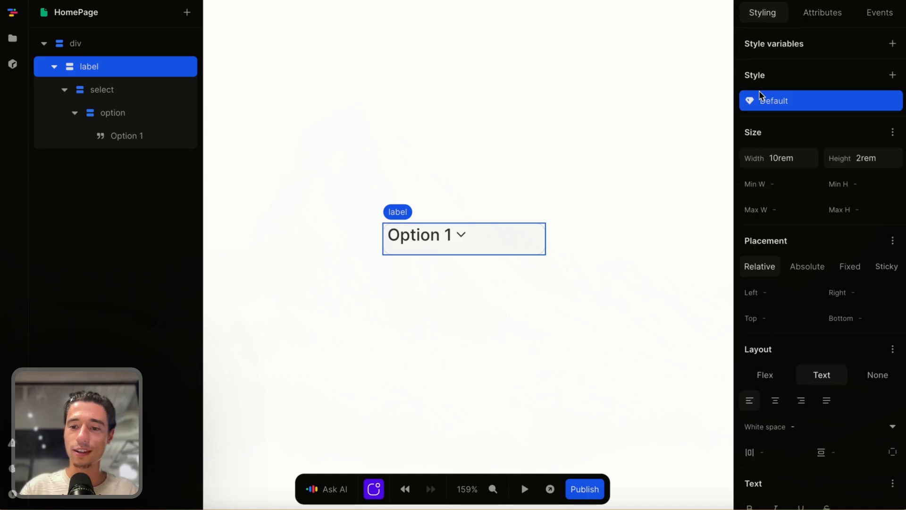
pyautogui.scroll(-3, 761, 324)
pyautogui.scroll(5, 762, 306)
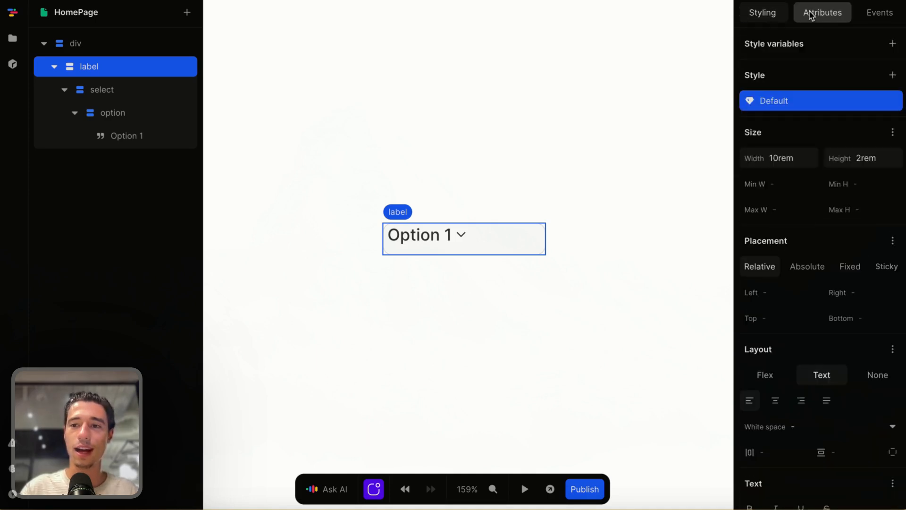
pyautogui.click(822, 12)
pyautogui.click(793, 47)
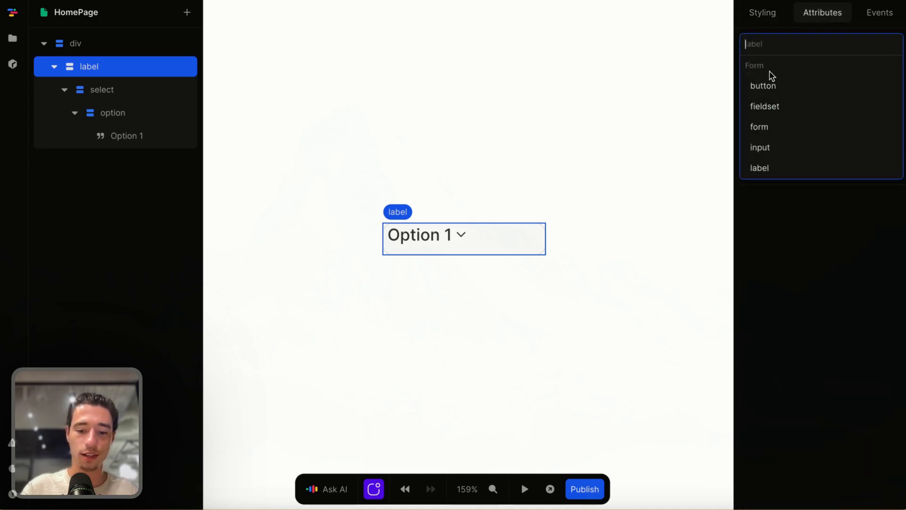
pyautogui.write('div')
pyautogui.click(768, 92)
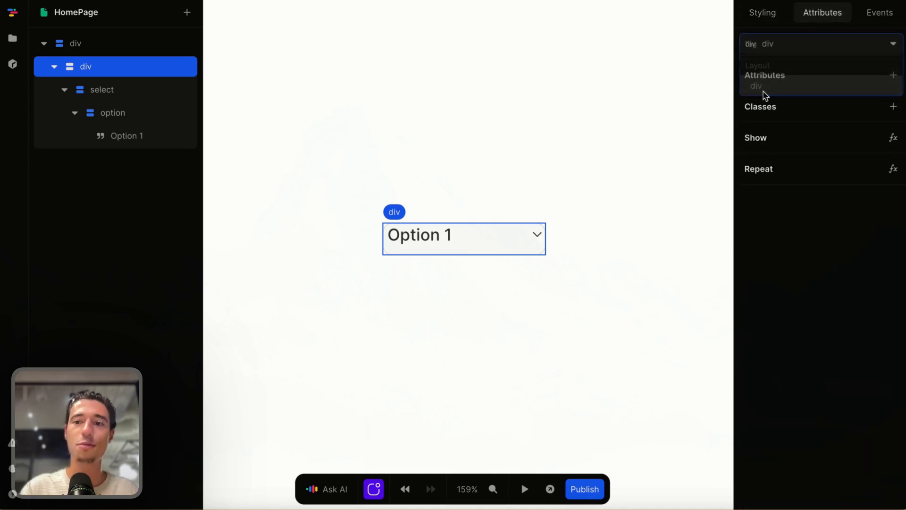
# Step: Try 0.5rem of horizontal padding on the div wrapping the select element, and remove it again
pyautogui.click(756, 18)
pyautogui.scroll(-2, 769, 353)
pyautogui.click(770, 319)
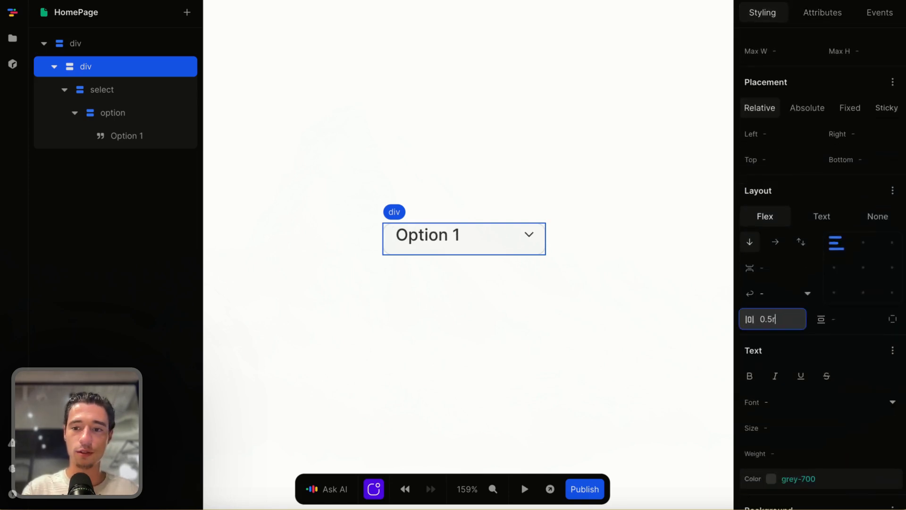
pyautogui.click(892, 319)
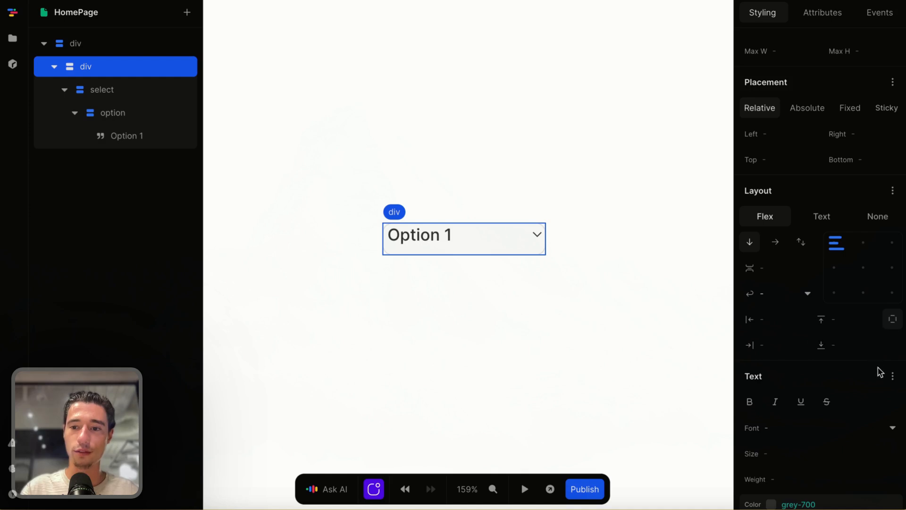
# Step: Set the select element's horizontal padding to 0.25rem after trying 1rem
pyautogui.scroll(5, 613, 300)
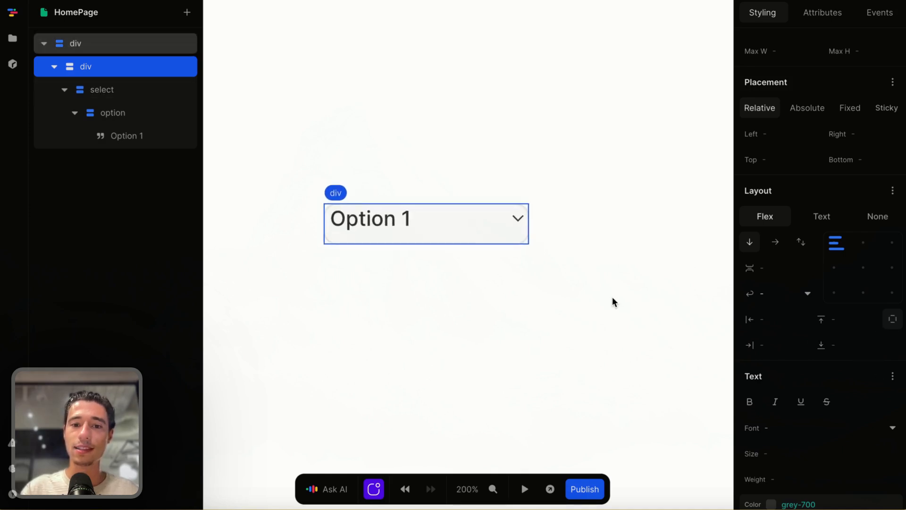
pyautogui.scroll(3, 612, 301)
pyautogui.hscroll(-2, 597, 286)
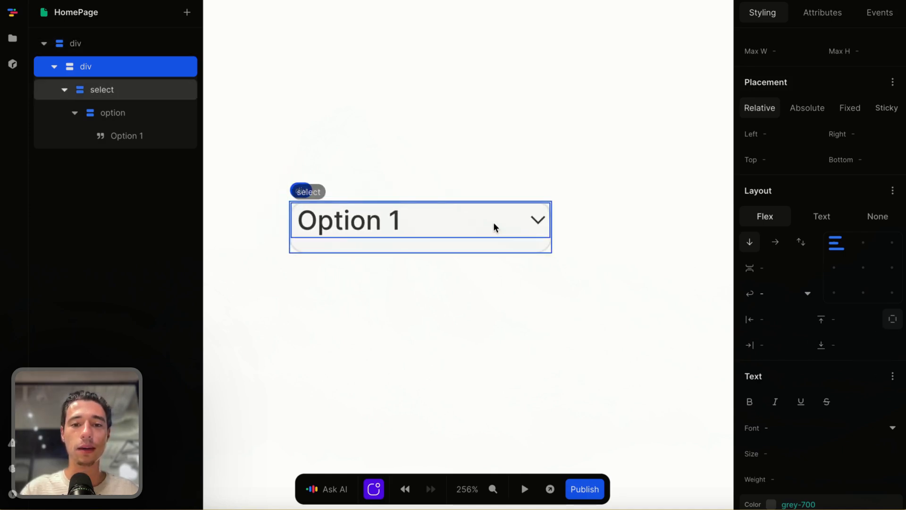
pyautogui.click(472, 230)
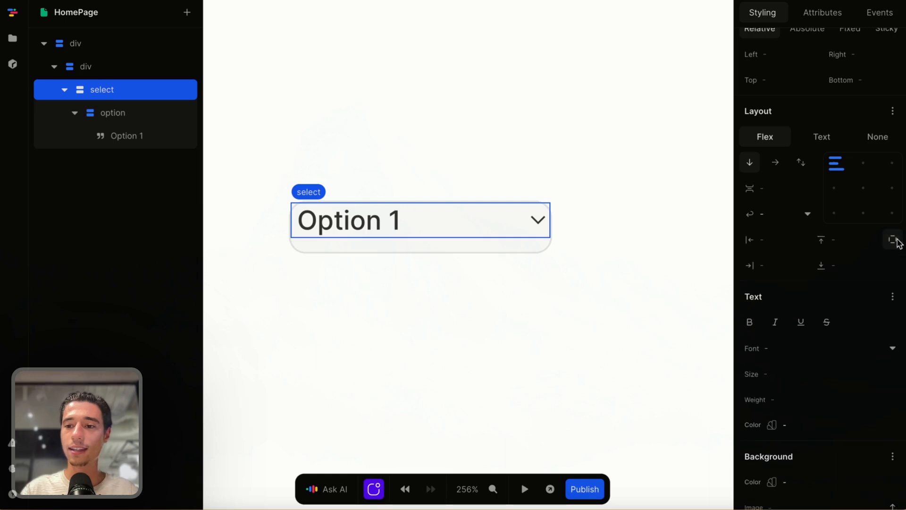
pyautogui.click(791, 240)
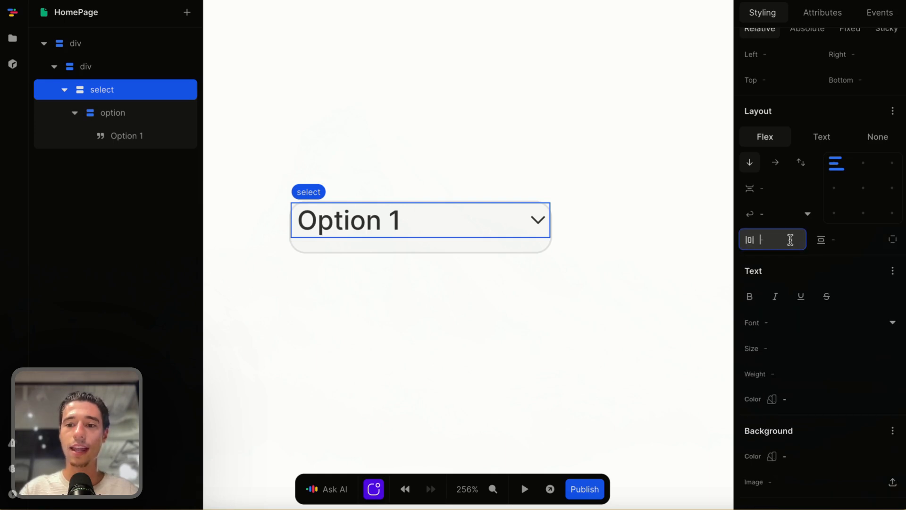
pyautogui.write('1rem')
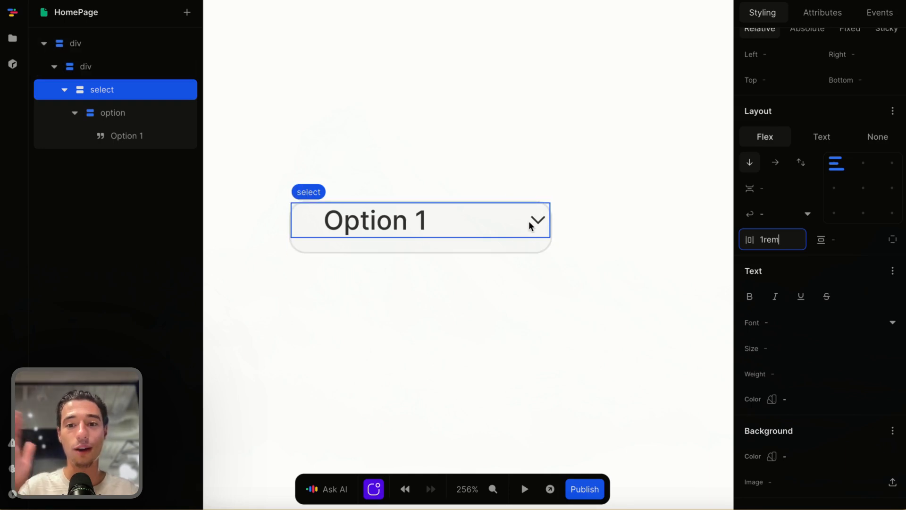
pyautogui.press('BackSpace')
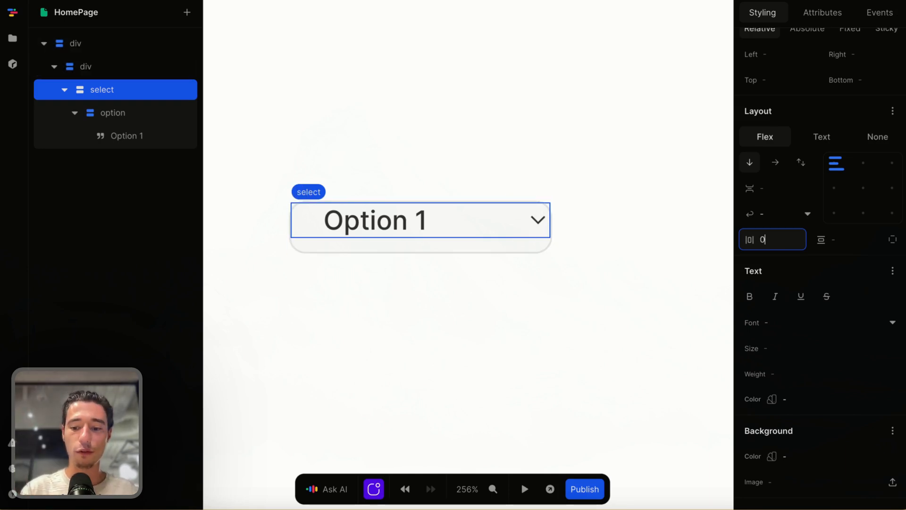
pyautogui.write('em')
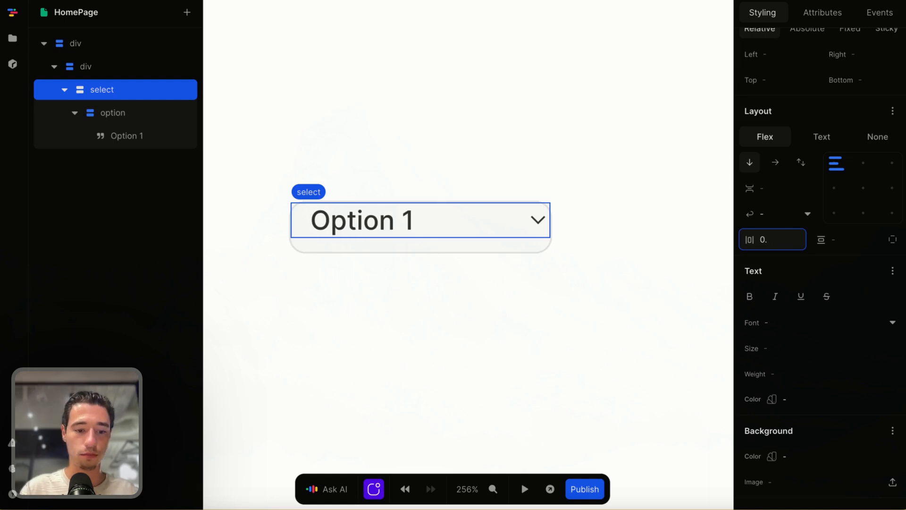
pyautogui.write('5rem')
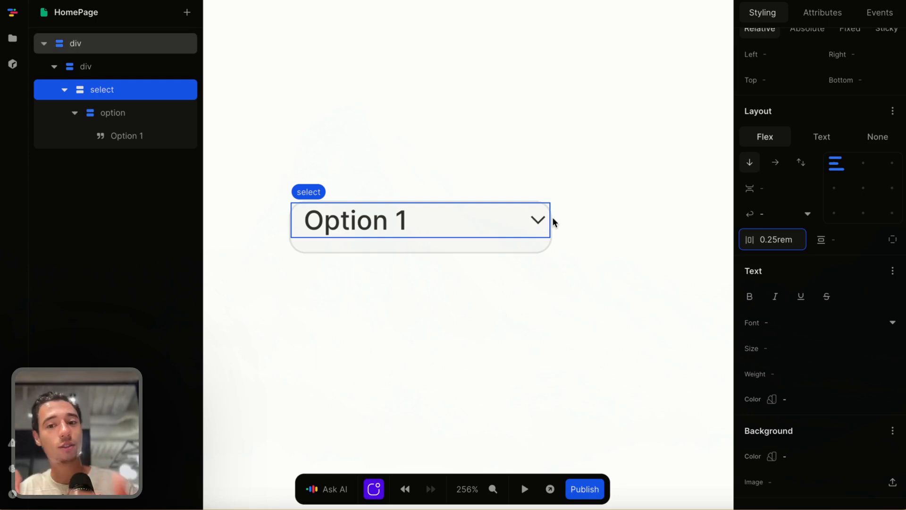
# Step: Try a left padding of 0.25rem on the div wrapping the select element, and clear it again
pyautogui.click(544, 246)
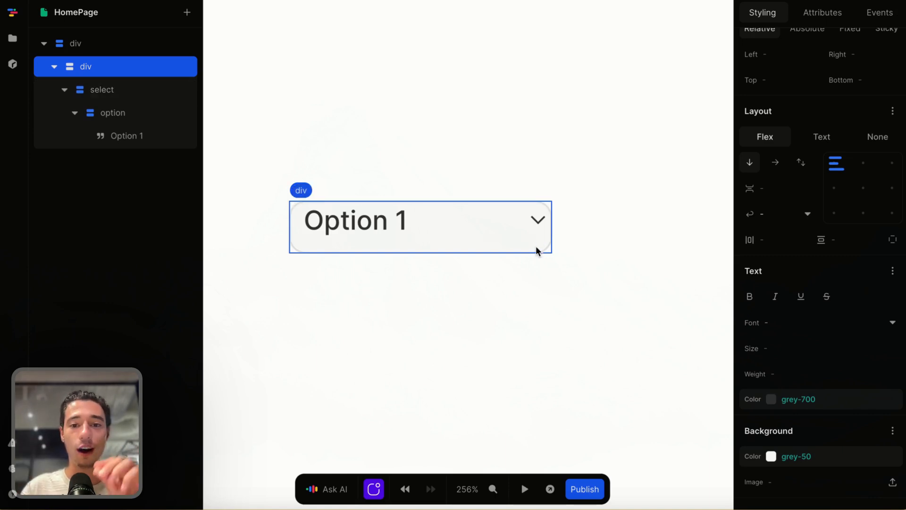
pyautogui.click(892, 239)
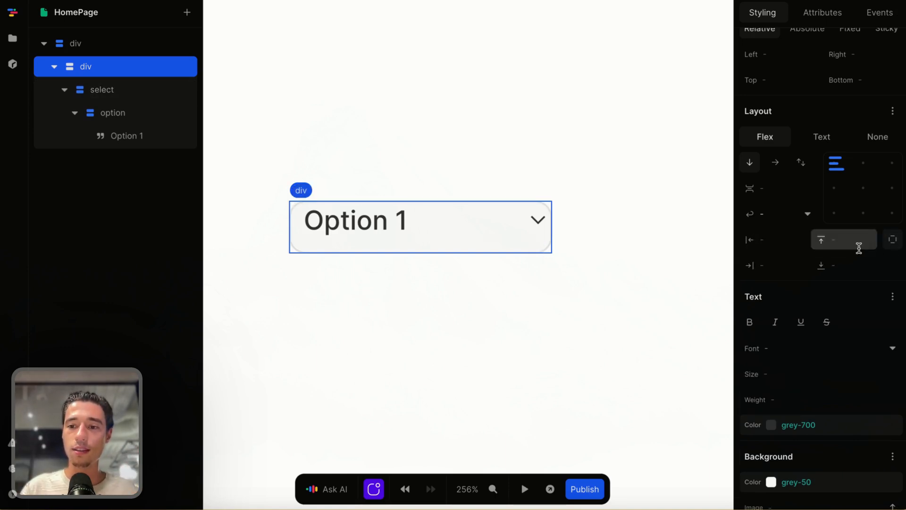
pyautogui.click(791, 236)
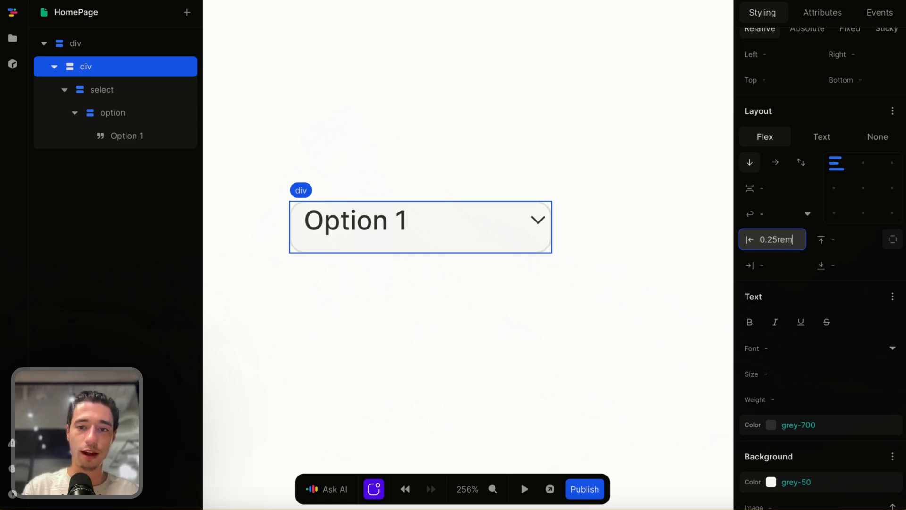
pyautogui.press('Return')
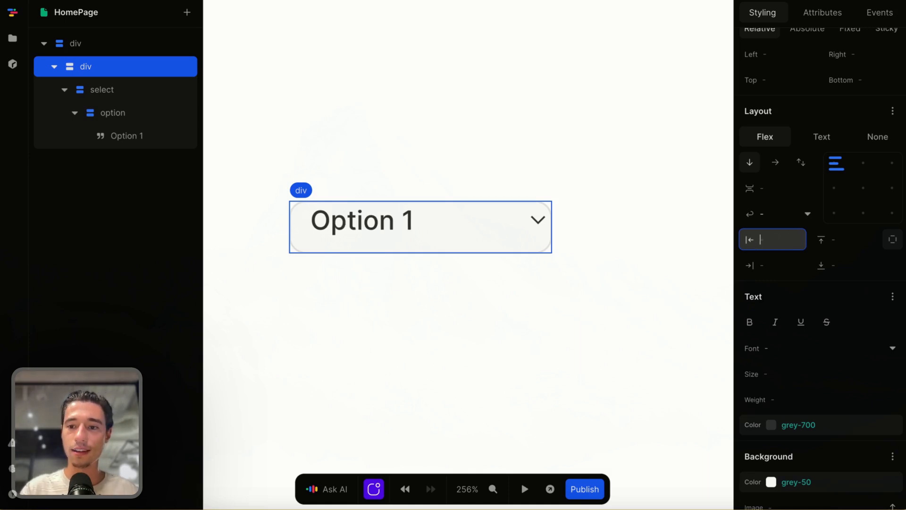
# Step: Set only the right padding of the div wrapping the select element to 0.25rem
pyautogui.click(786, 262)
pyautogui.click(892, 239)
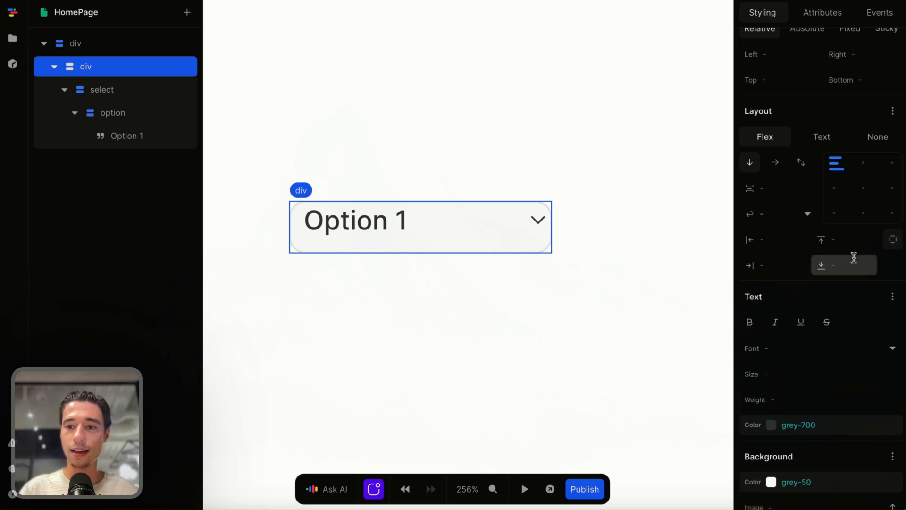
pyautogui.click(774, 267)
pyautogui.write('0.25re')
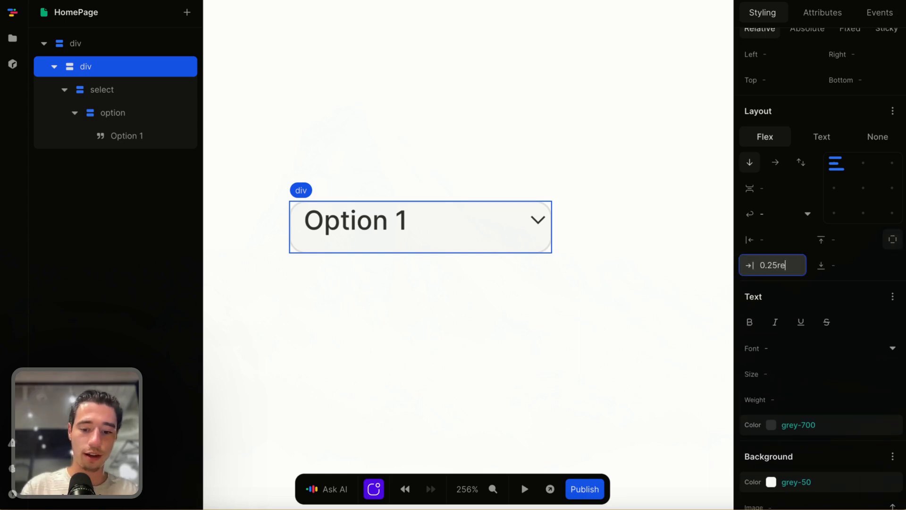
pyautogui.write('m')
pyautogui.press('Return')
pyautogui.click(522, 230)
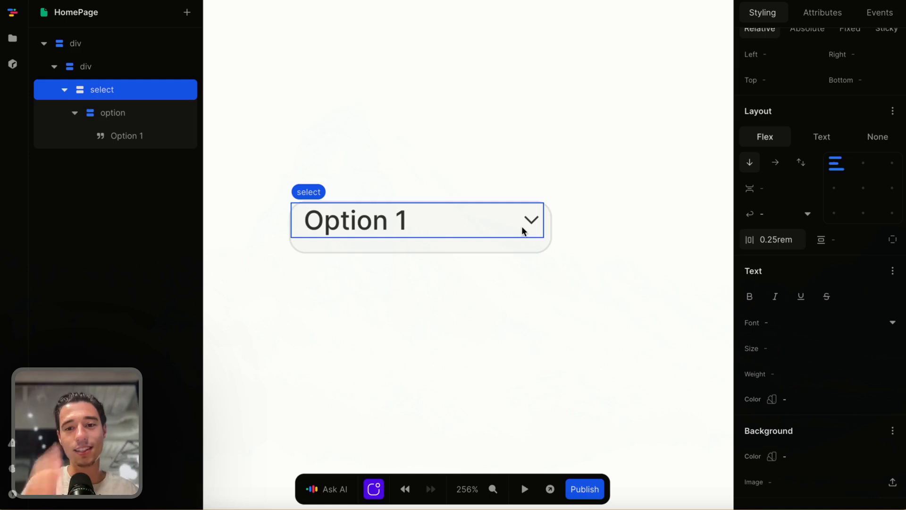
pyautogui.click(545, 277)
# Step: Set the text size of the div wrapping the select element to 14px
pyautogui.click(469, 248)
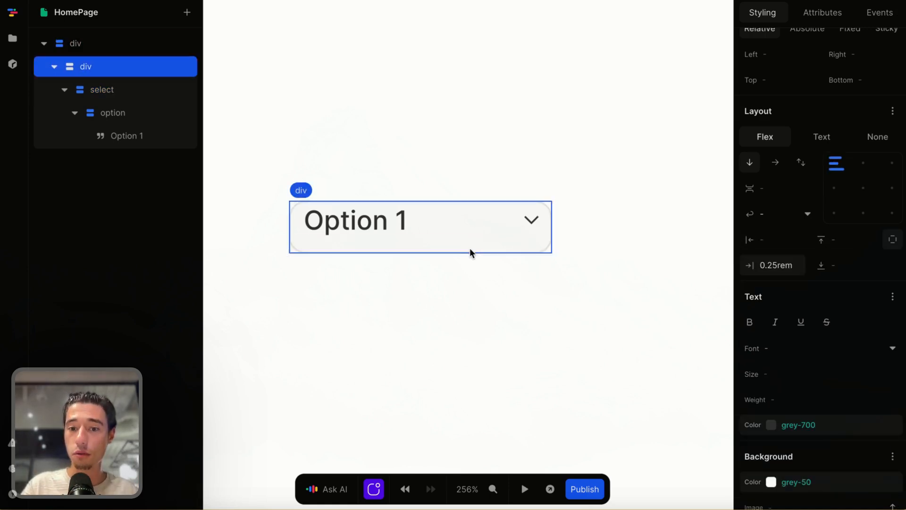
pyautogui.scroll(-4, 806, 370)
pyautogui.scroll(-2, 806, 365)
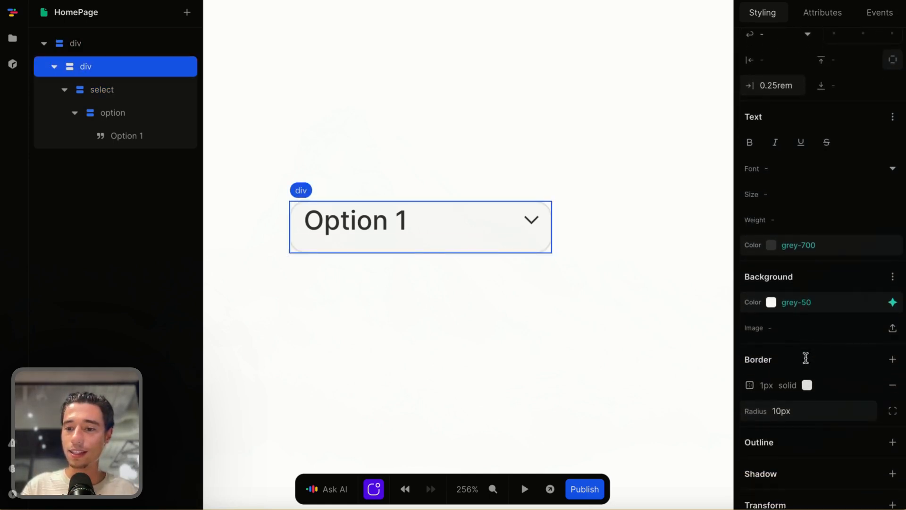
pyautogui.click(785, 189)
pyautogui.write('1')
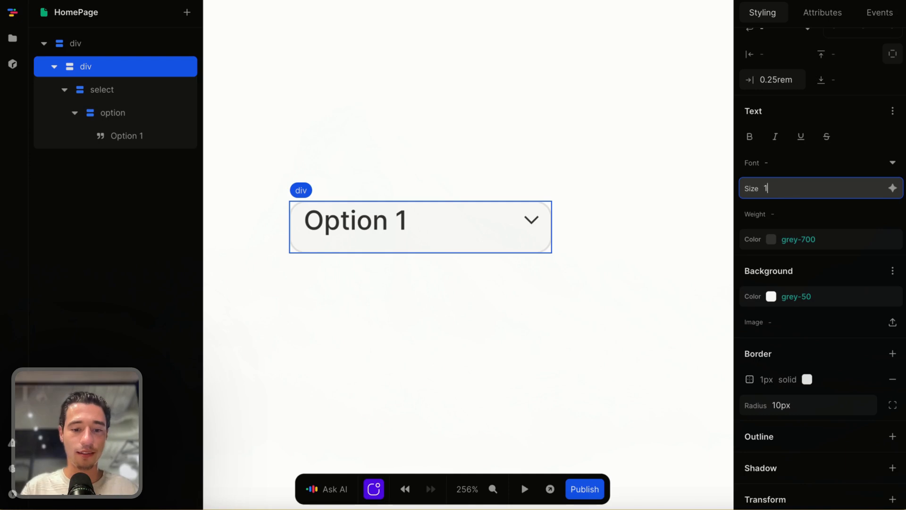
pyautogui.write('4px')
pyautogui.press('Return')
pyautogui.click(540, 263)
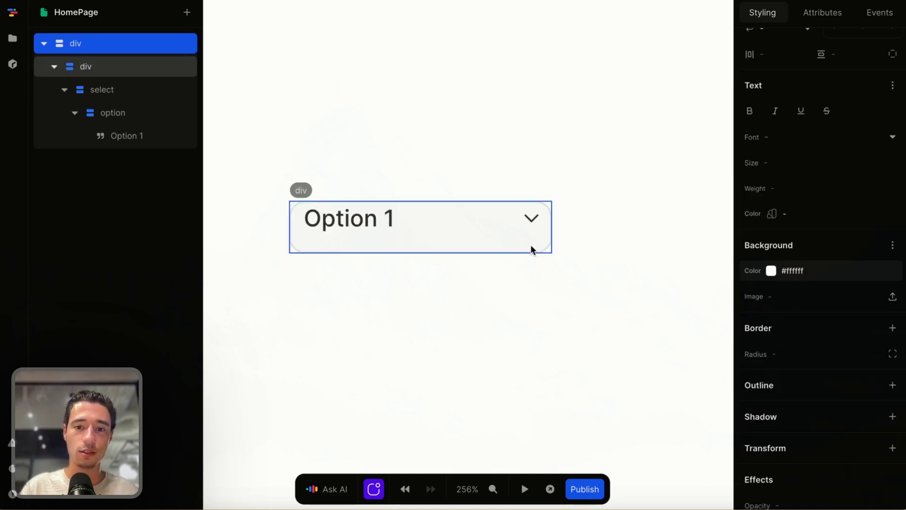
# Step: Try top and bottom padding of 0.25rem on the div wrapping the select element, and clear both again
pyautogui.click(531, 250)
pyautogui.scroll(4, 811, 213)
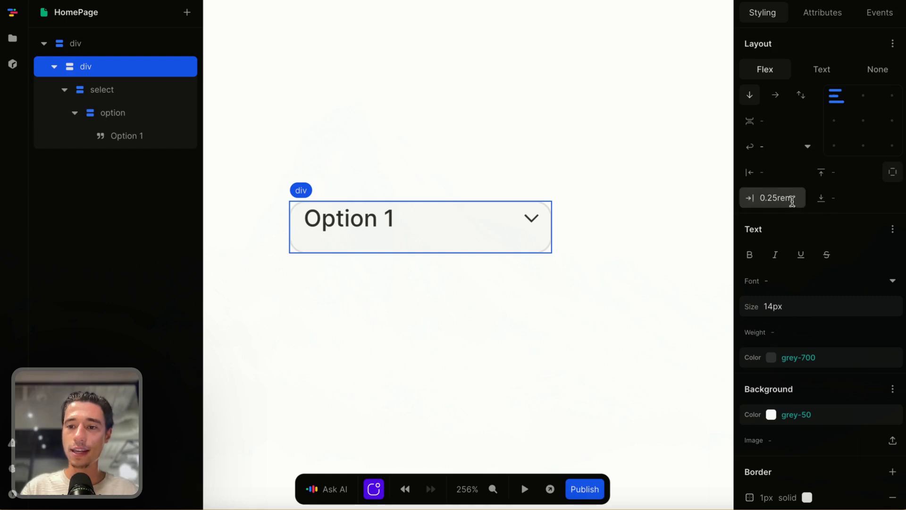
pyautogui.click(854, 176)
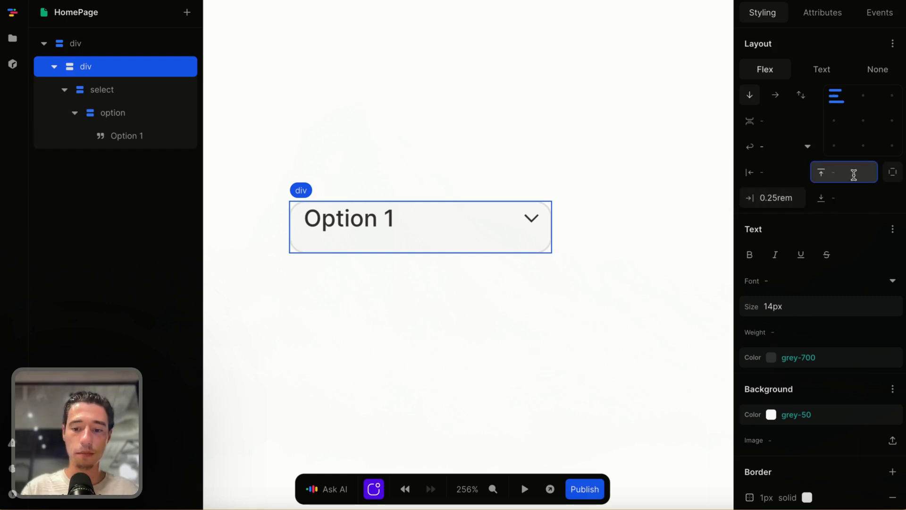
pyautogui.write('0.25rem')
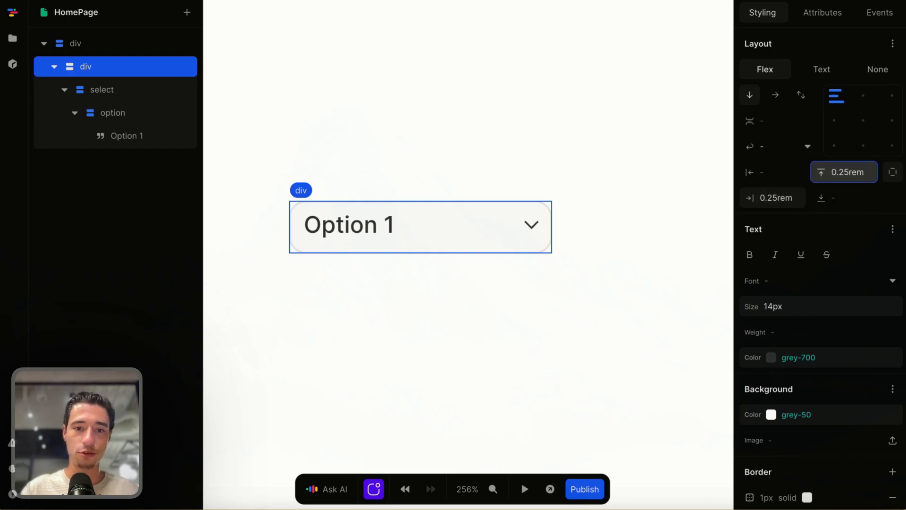
pyautogui.click(860, 203)
pyautogui.write('0.')
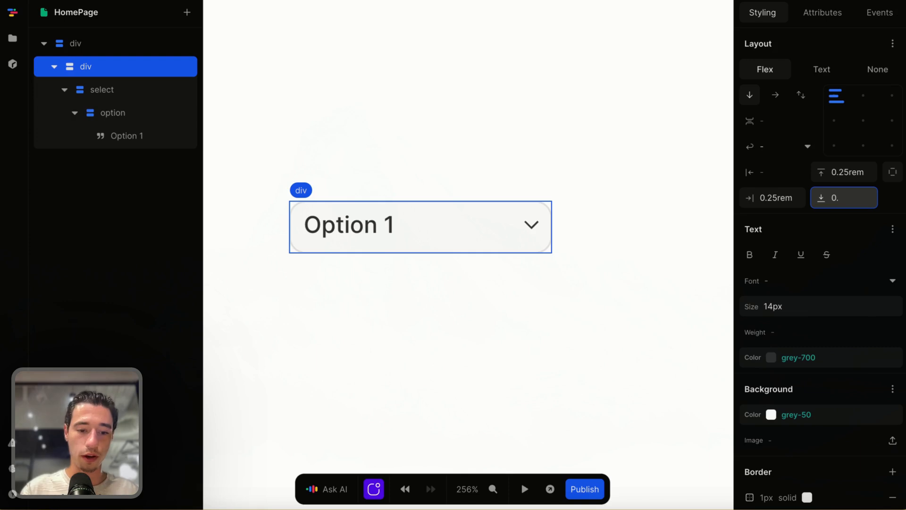
pyautogui.write('25rem')
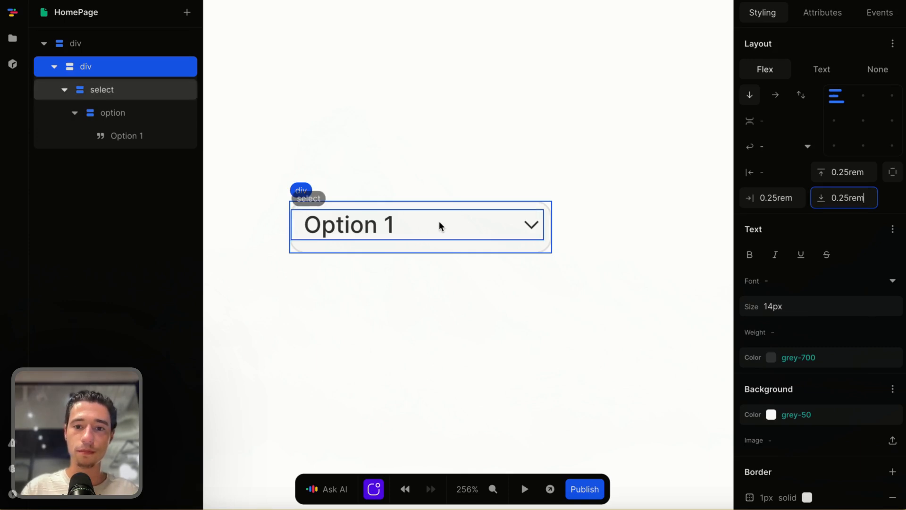
pyautogui.hotkey('ctrl', 'a')
pyautogui.press('BackSpace')
pyautogui.click(851, 173)
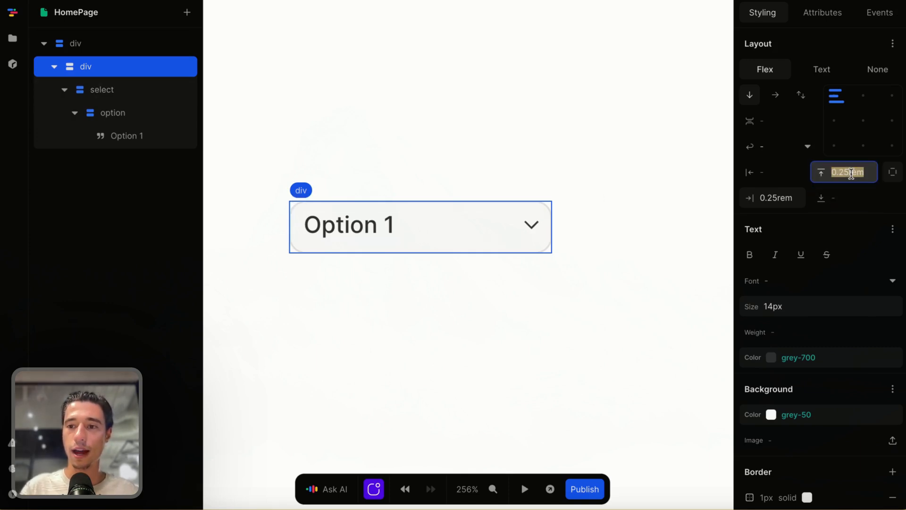
pyautogui.press('BackSpace')
pyautogui.click(622, 281)
# Step: Set the select element's vertical padding to 0.25rem
pyautogui.click(445, 223)
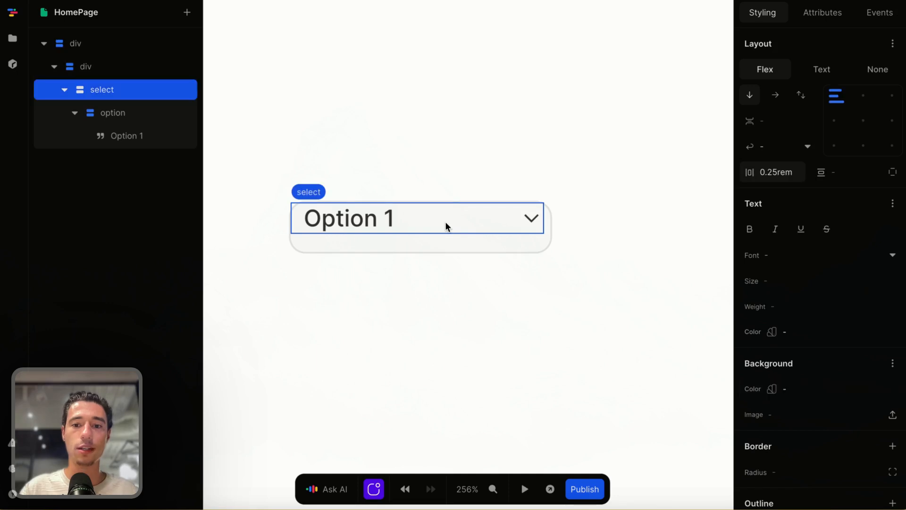
pyautogui.click(850, 171)
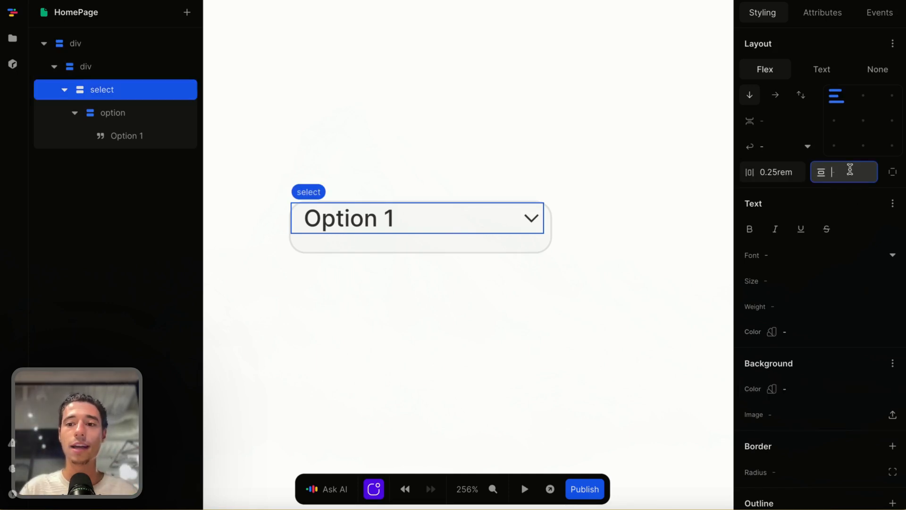
pyautogui.write('0.25rem')
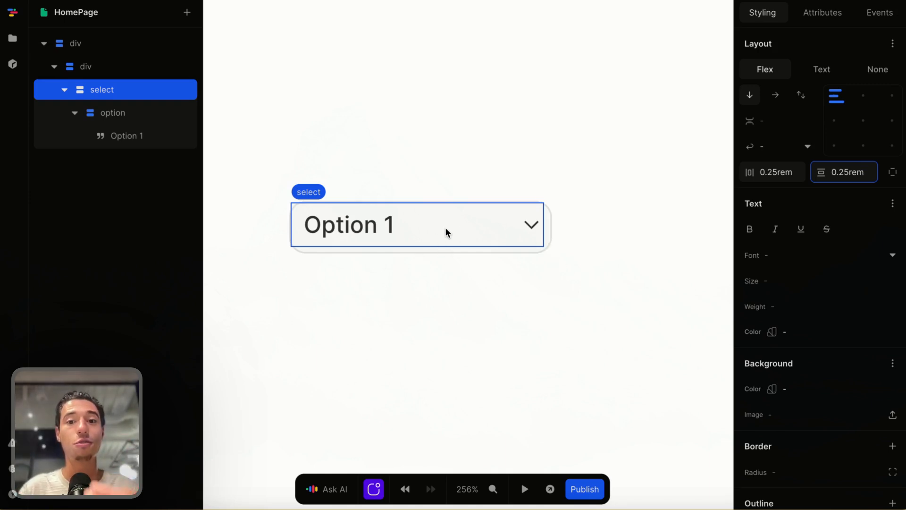
pyautogui.click(551, 236)
pyautogui.scroll(6, 844, 191)
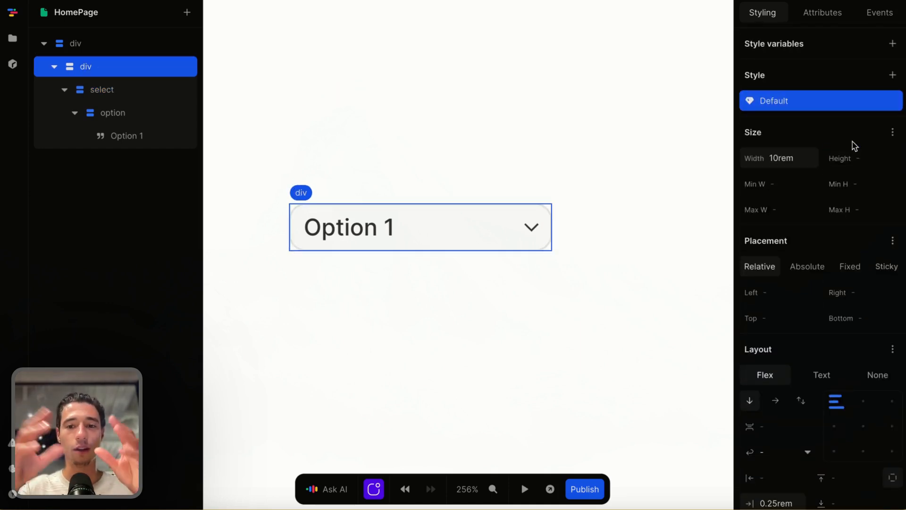
# Step: Run the page in test mode, open the dropdown, choose Option 1, and return to editing
pyautogui.click(669, 318)
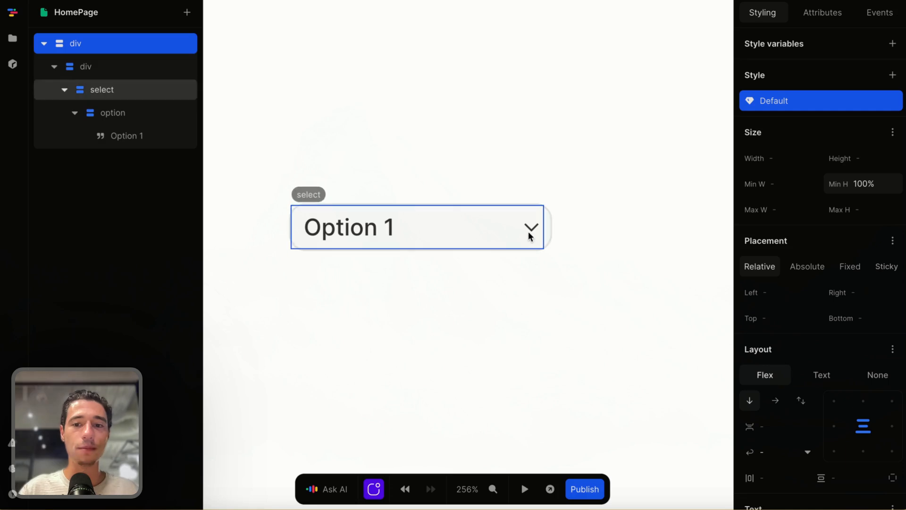
pyautogui.click(524, 489)
pyautogui.click(531, 227)
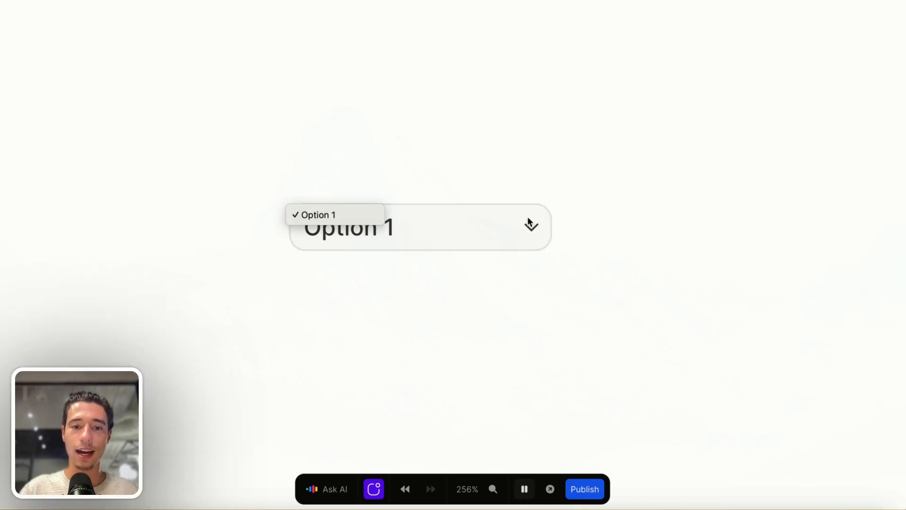
pyautogui.click(366, 211)
pyautogui.click(524, 489)
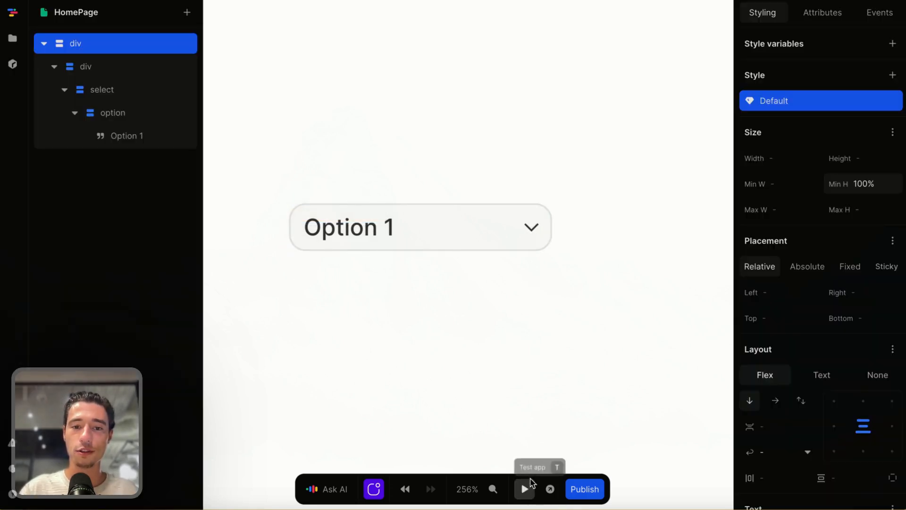
# Step: Test the dropdown again with the whole page in view, and leave test mode
pyautogui.click(452, 232)
pyautogui.scroll(-10, 447, 227)
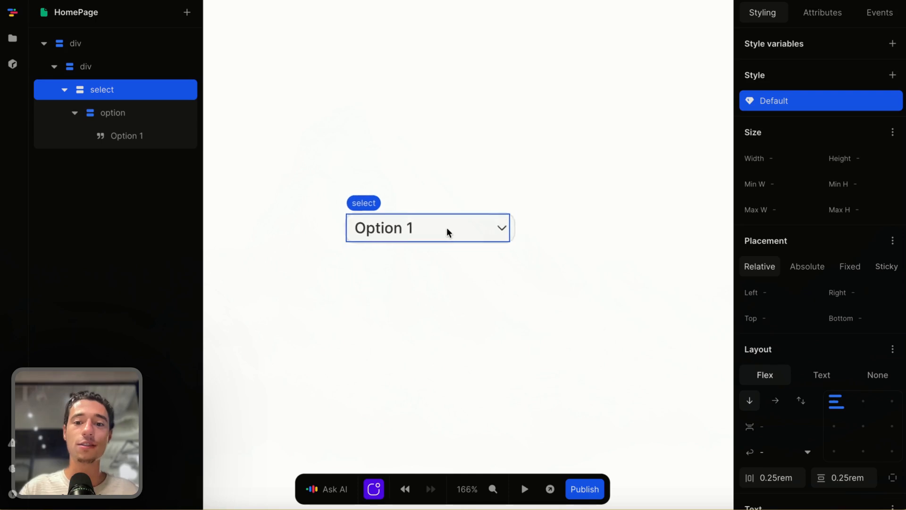
pyautogui.scroll(-3, 447, 228)
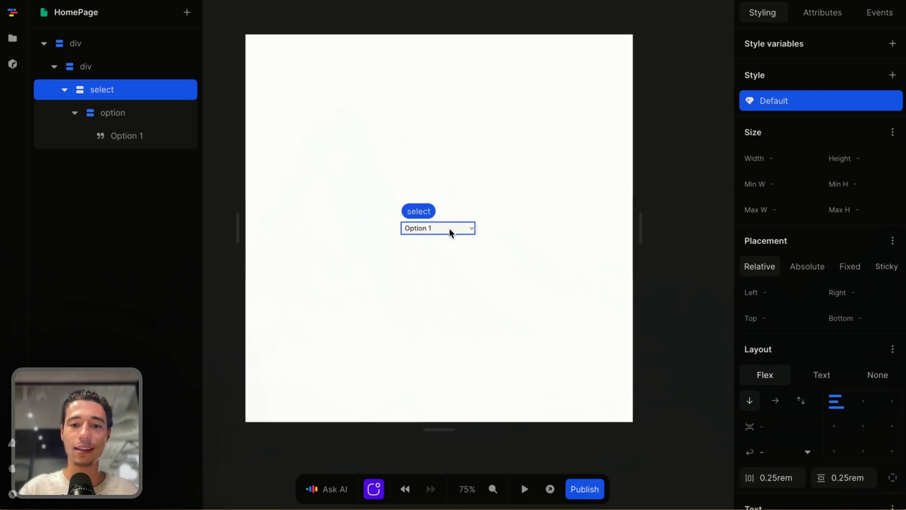
pyautogui.click(489, 305)
pyautogui.click(524, 488)
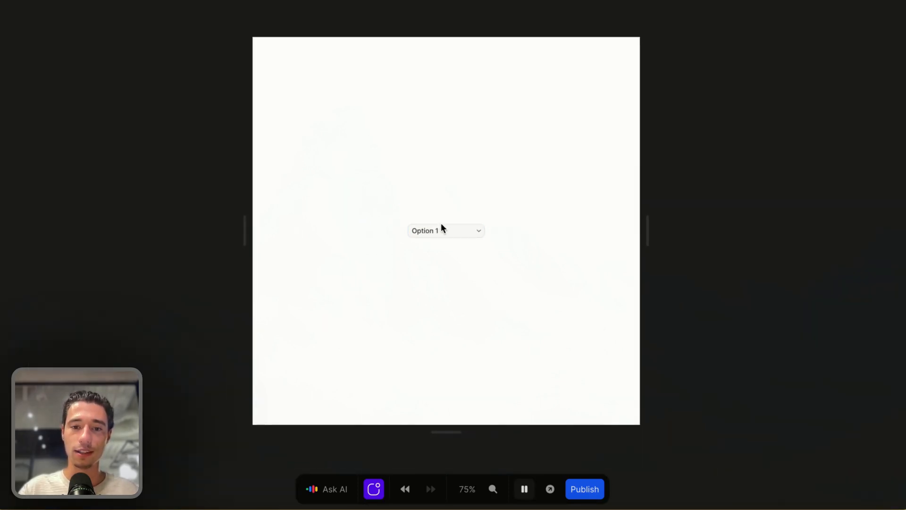
pyautogui.click(442, 230)
pyautogui.click(489, 229)
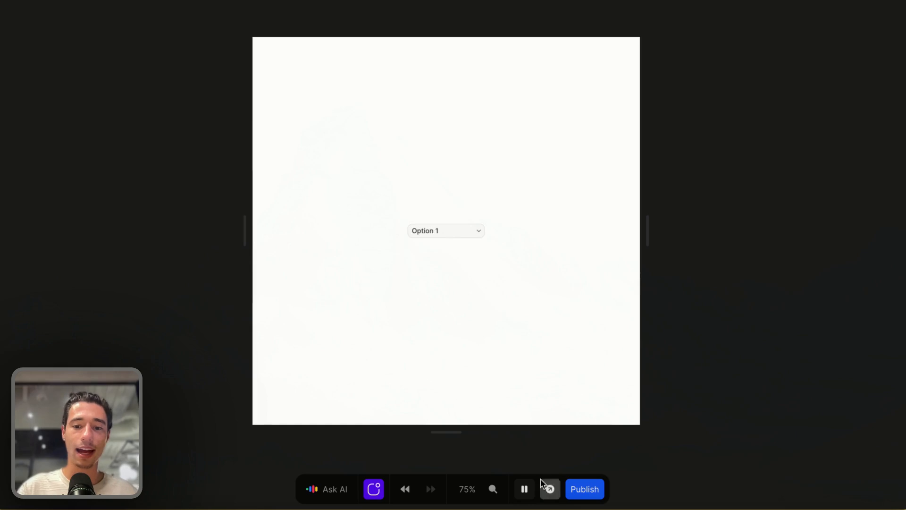
pyautogui.click(524, 489)
# Step: Replace the text inside the option element with "Select option..."
pyautogui.scroll(3, 500, 332)
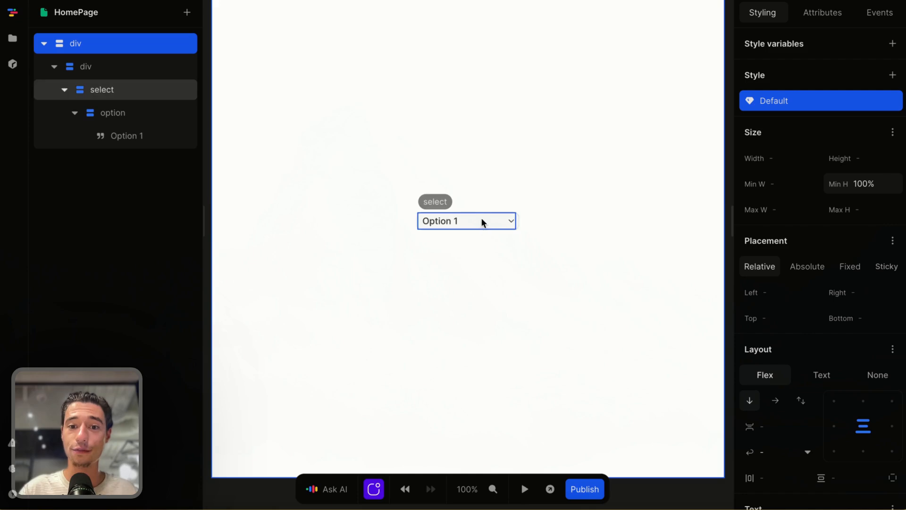
pyautogui.click(144, 116)
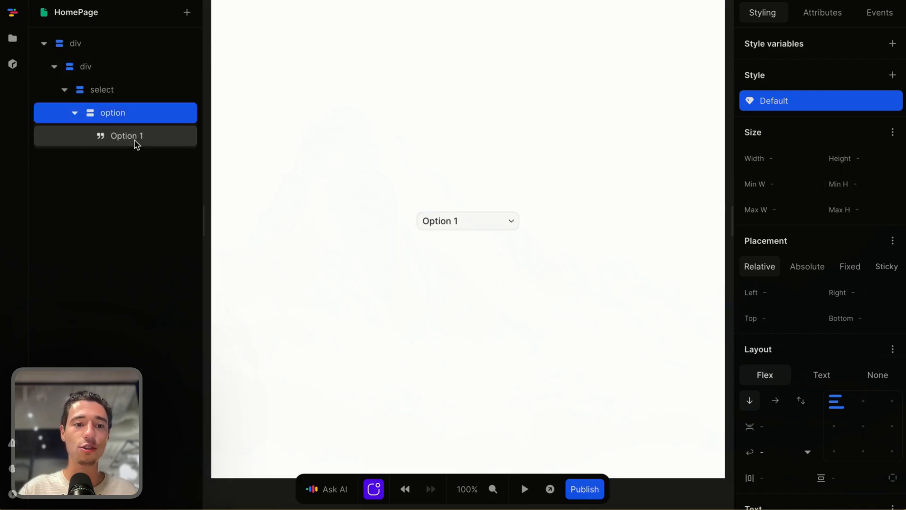
pyautogui.click(136, 137)
pyautogui.tripleClick(808, 74)
pyautogui.press('BackSpace')
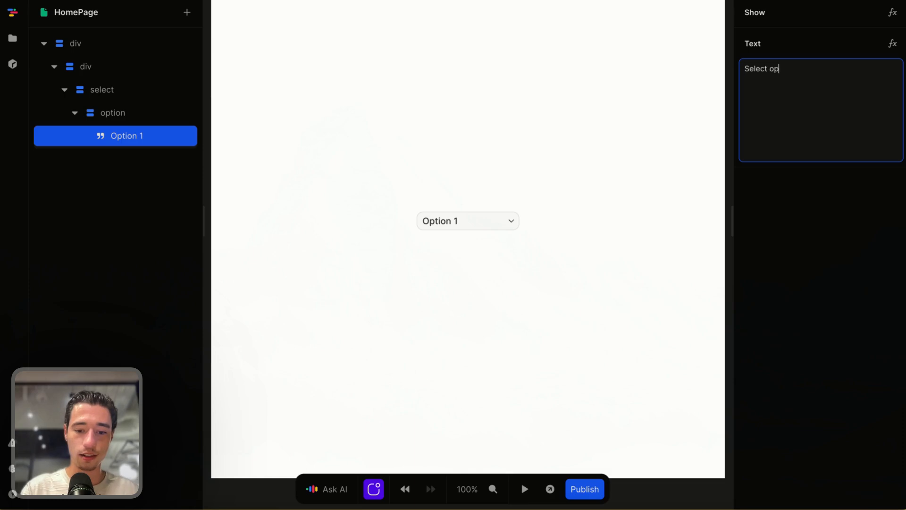
pyautogui.click(875, 257)
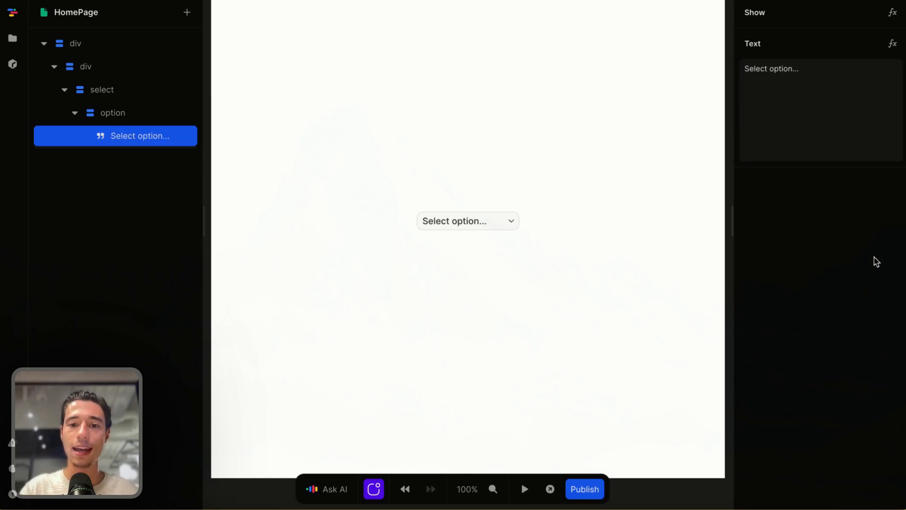
pyautogui.click(489, 221)
pyautogui.click(532, 273)
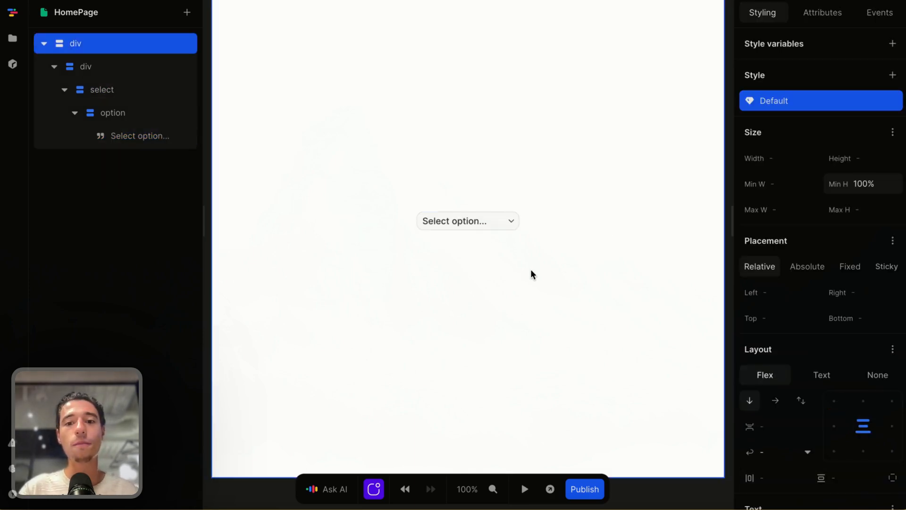
# Step: Add an attribute named value to the option element and set it to 0
pyautogui.click(486, 225)
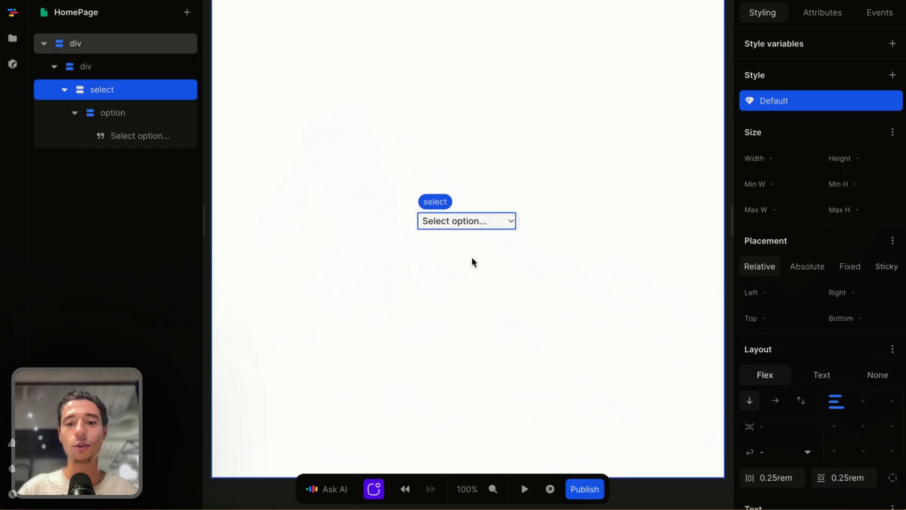
pyautogui.click(130, 119)
pyautogui.click(827, 18)
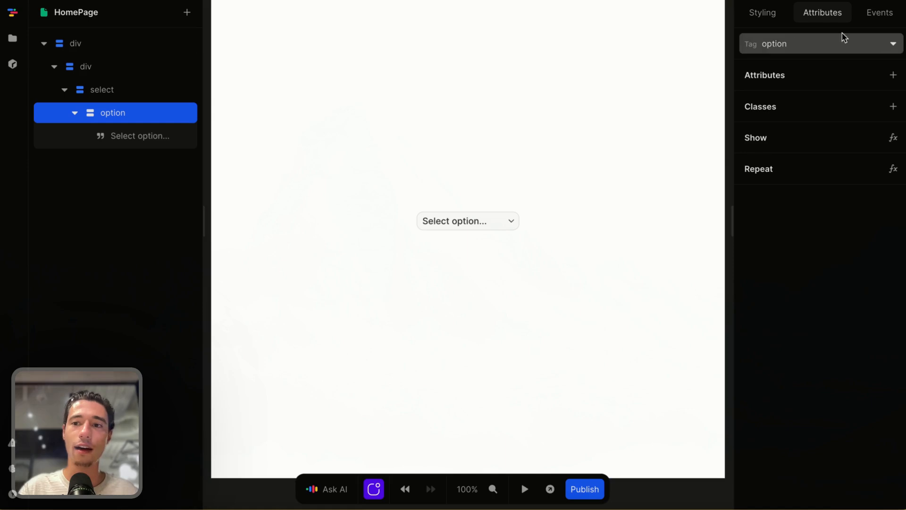
pyautogui.click(893, 75)
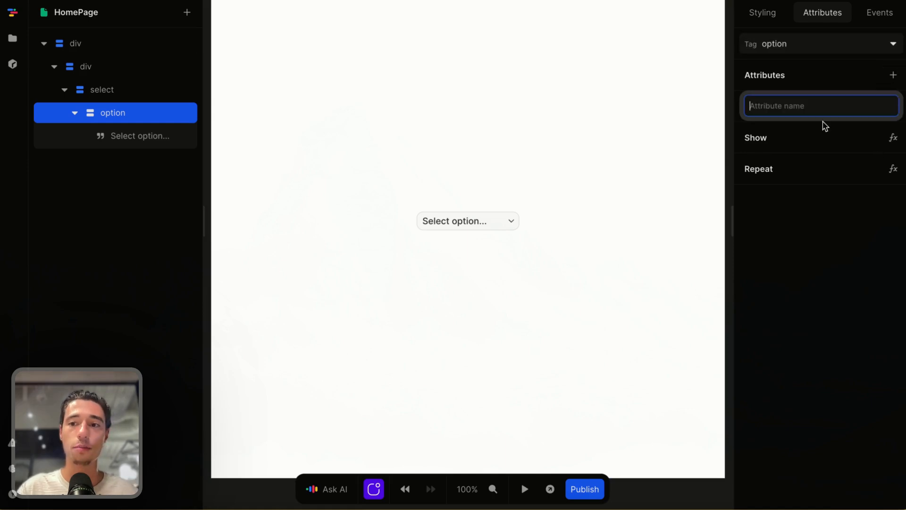
pyautogui.write('value')
pyautogui.press('Return')
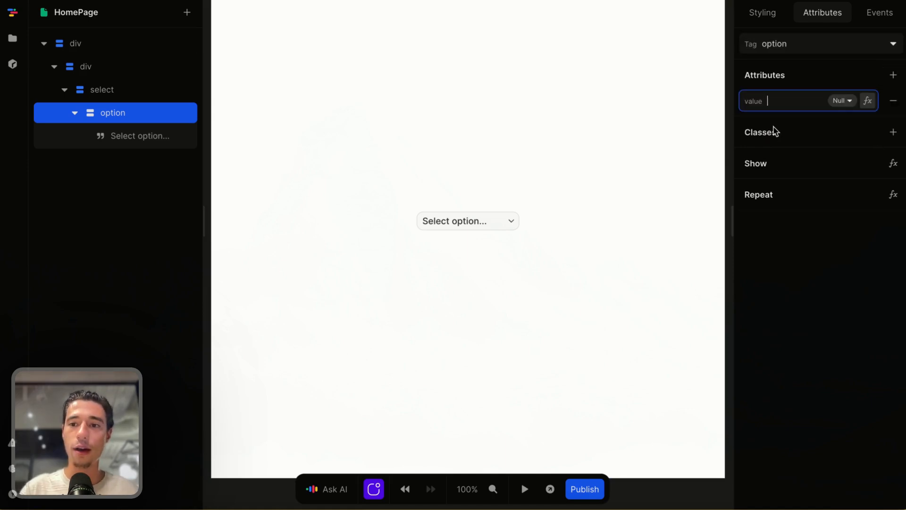
pyautogui.write('0')
pyautogui.press('Return')
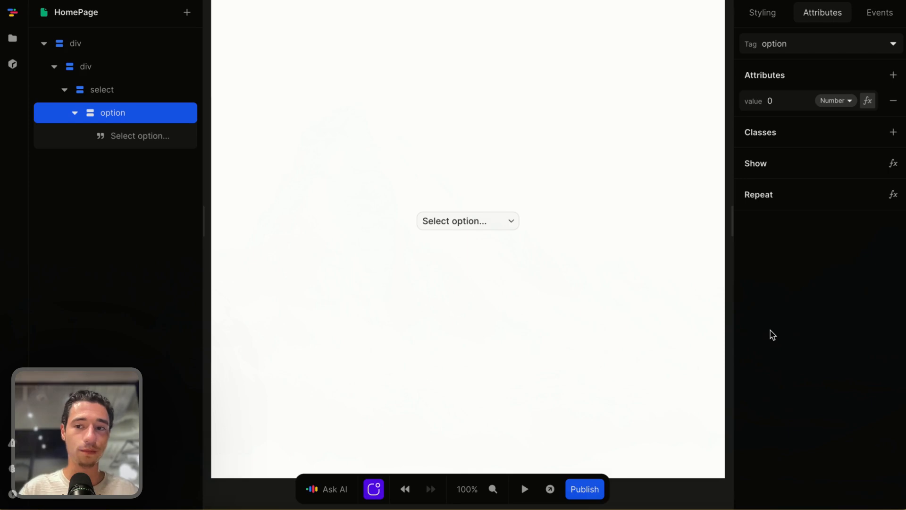
pyautogui.click(486, 220)
pyautogui.click(523, 266)
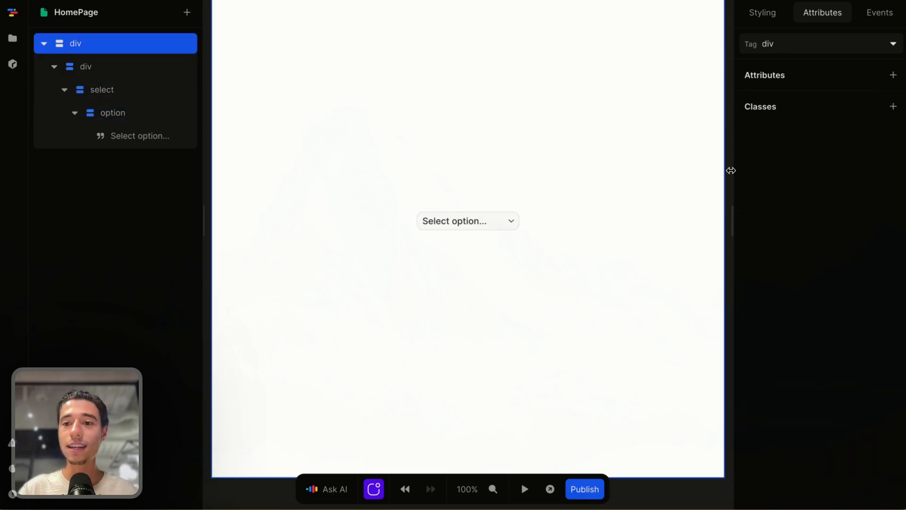
pyautogui.click(488, 224)
pyautogui.click(145, 123)
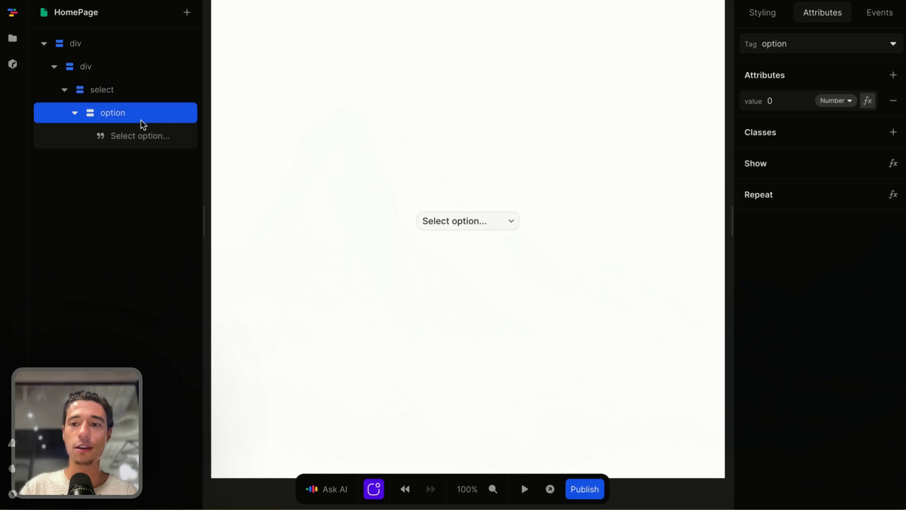
pyautogui.click(590, 285)
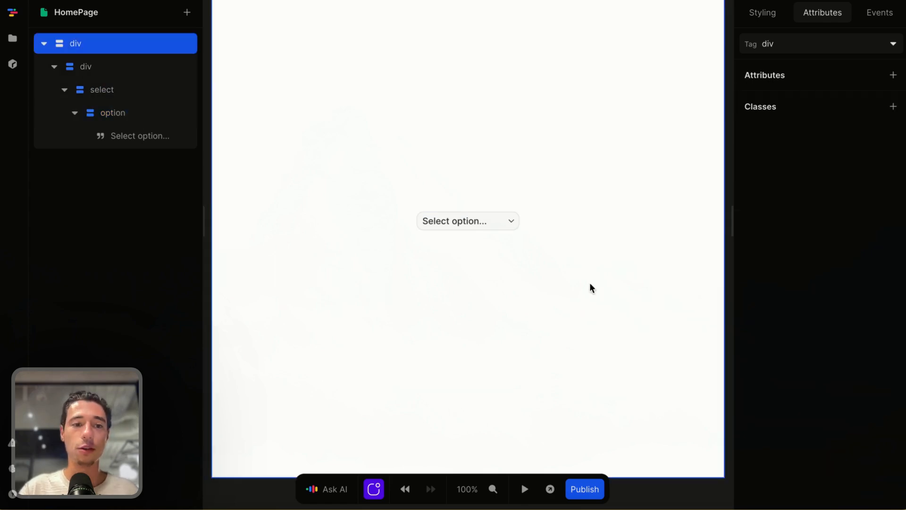
pyautogui.click(474, 226)
# Step: Duplicate the "Select option..." option element inside the select element
pyautogui.click(110, 115)
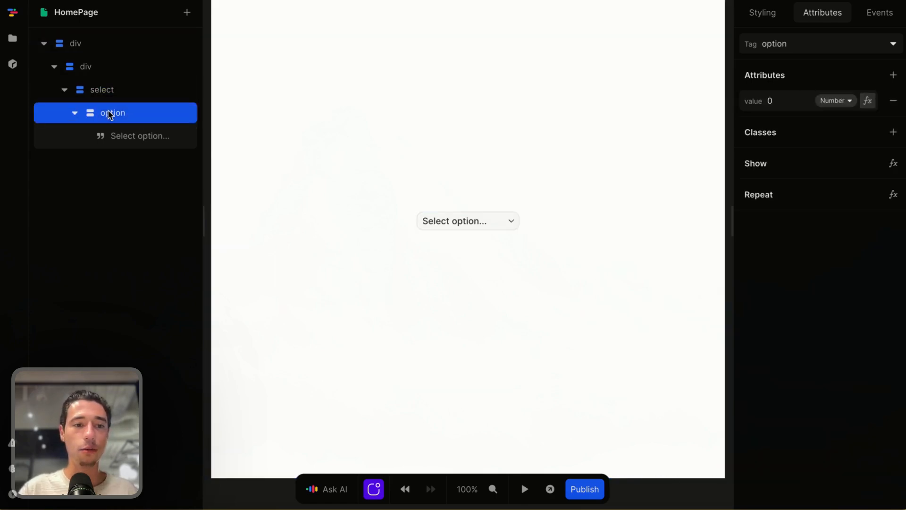
pyautogui.click(109, 91)
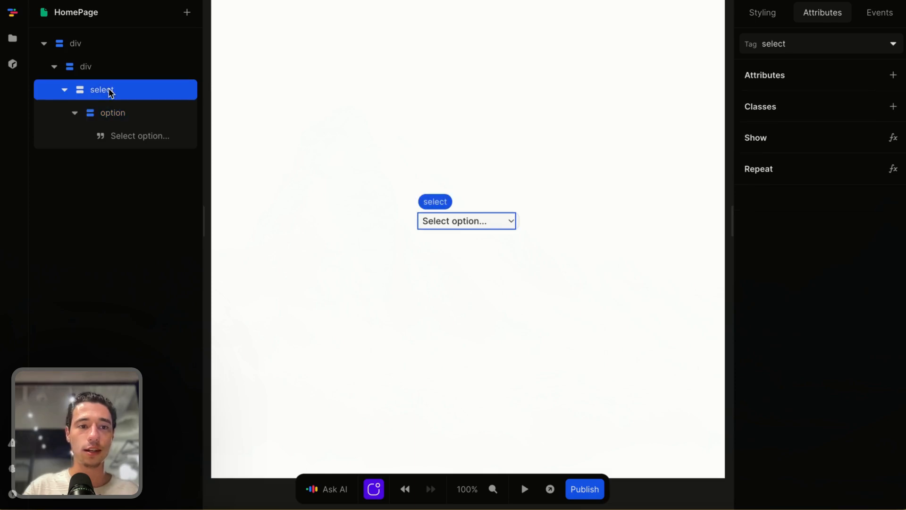
pyautogui.hotkey('ctrl', 'v')
# Step: Give the second option element a repeat formula that uses the data of the options API
pyautogui.click(119, 161)
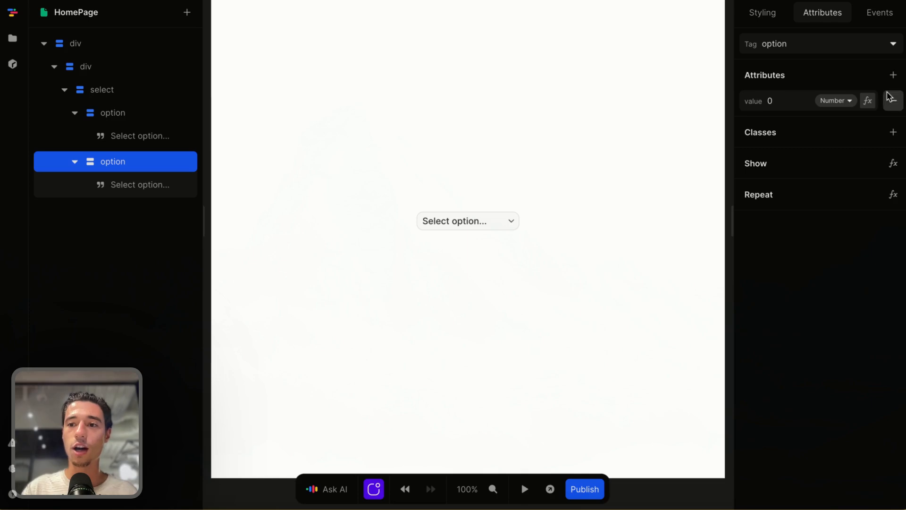
pyautogui.click(893, 194)
pyautogui.click(348, 360)
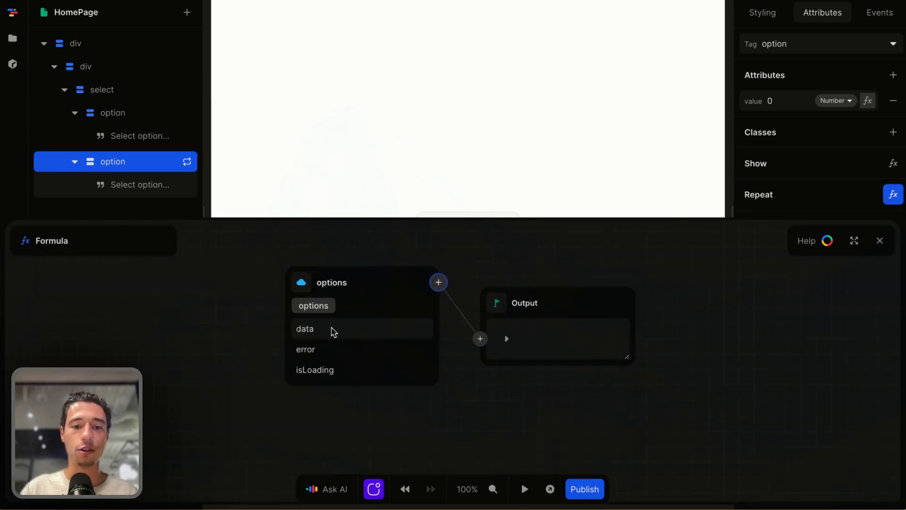
pyautogui.click(317, 329)
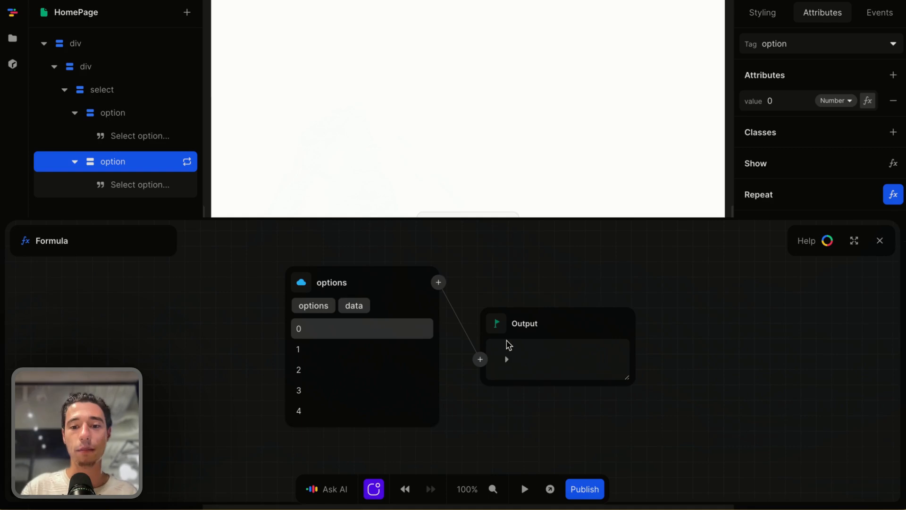
# Step: Expand the repeat formula's output to check its items, close the formula, and preview the dropdown's option list
pyautogui.click(506, 359)
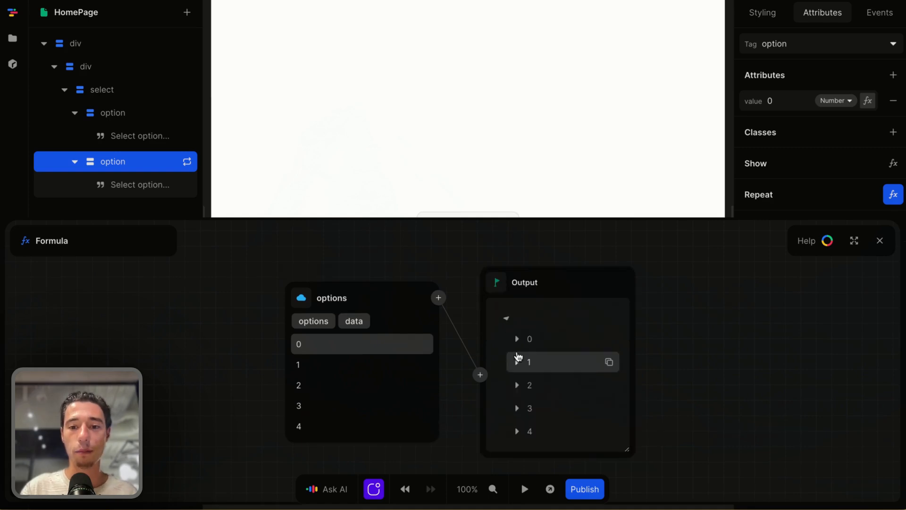
pyautogui.click(879, 241)
pyautogui.click(523, 488)
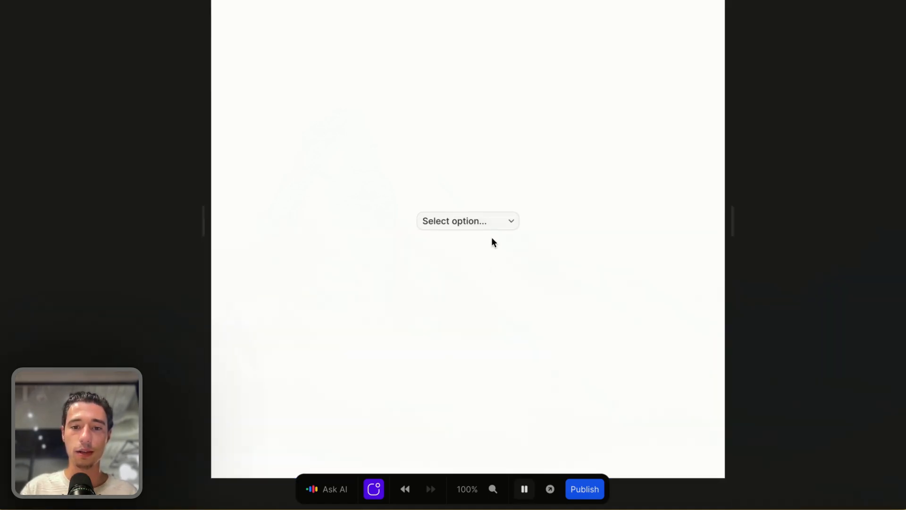
pyautogui.click(491, 224)
pyautogui.click(523, 489)
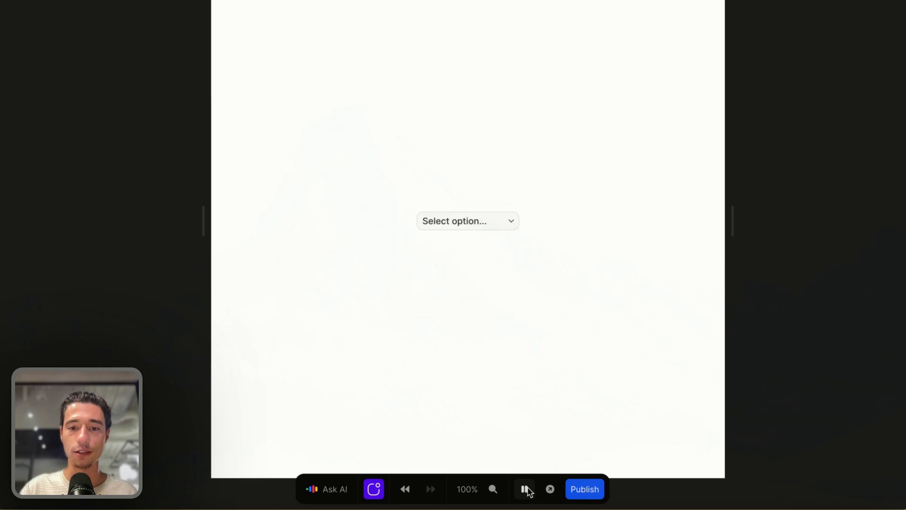
pyautogui.click(524, 488)
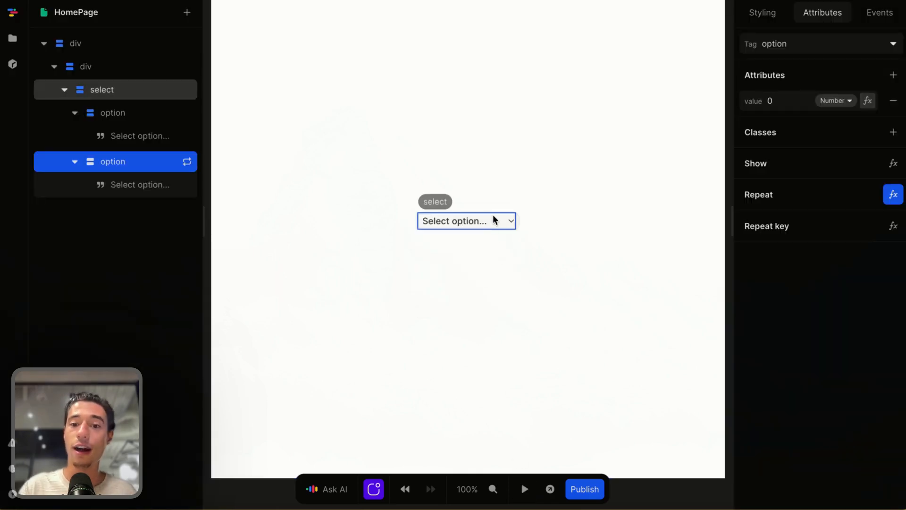
# Step: Bind the text inside the repeated option element to the name field of the repeat Item with a formula
pyautogui.click(141, 193)
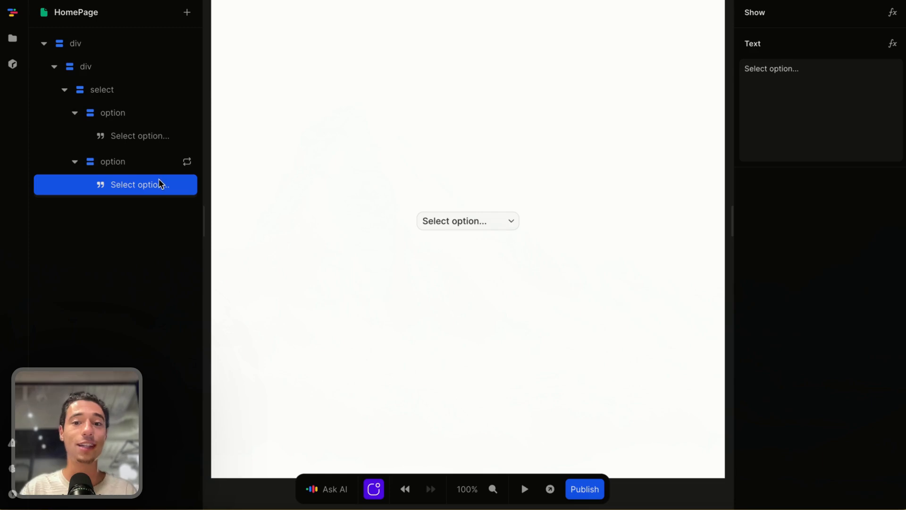
pyautogui.click(890, 47)
pyautogui.click(301, 292)
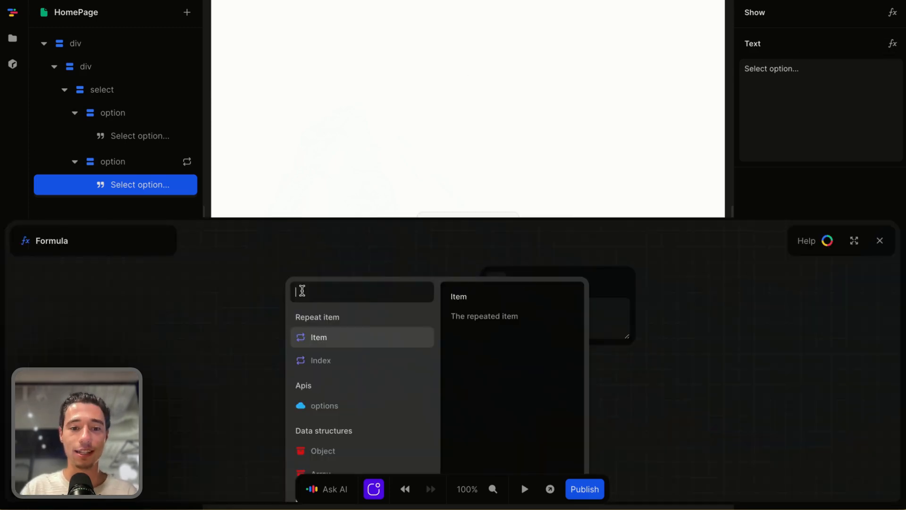
pyautogui.click(312, 336)
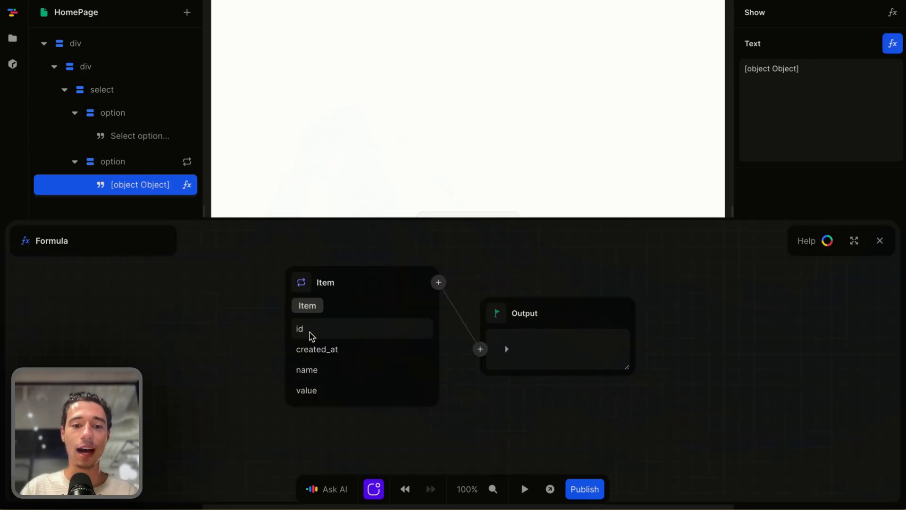
pyautogui.click(313, 373)
pyautogui.click(879, 240)
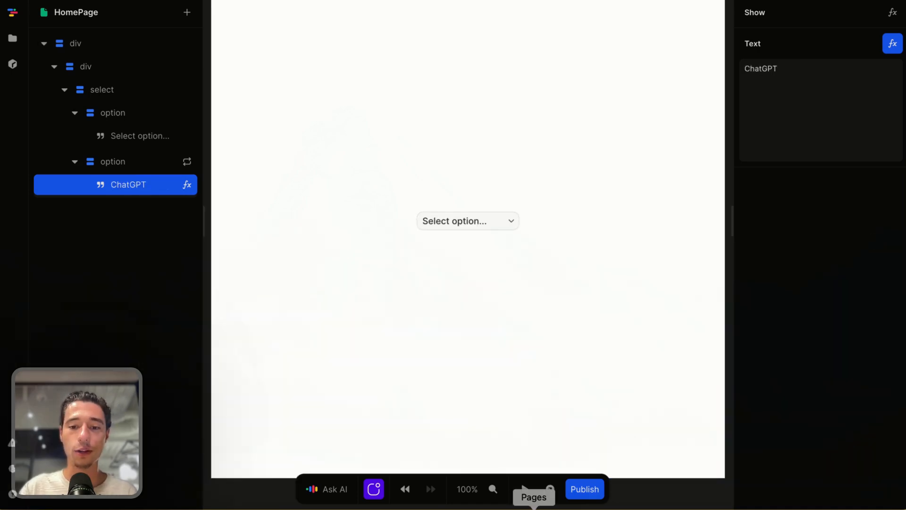
# Step: Test the dropdown in preview mode by choosing Flux 1 from its list, and return to editing
pyautogui.click(525, 488)
pyautogui.click(486, 218)
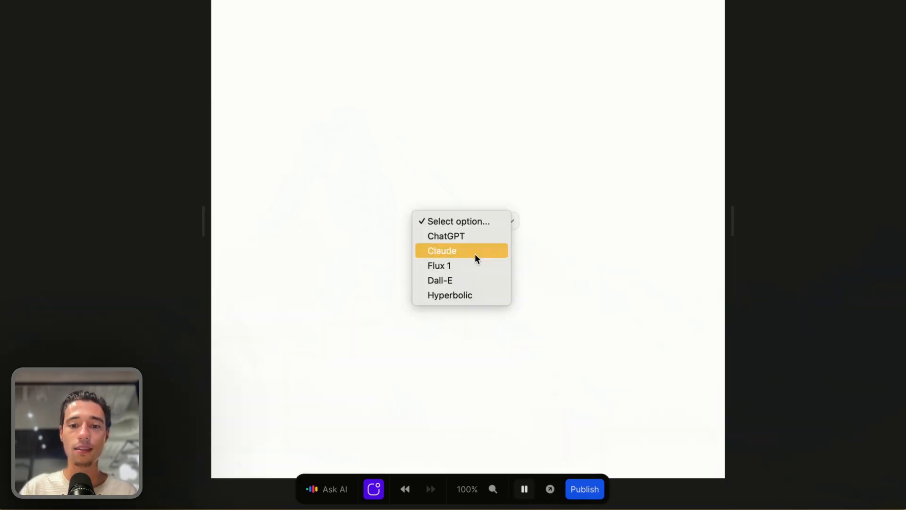
pyautogui.click(523, 491)
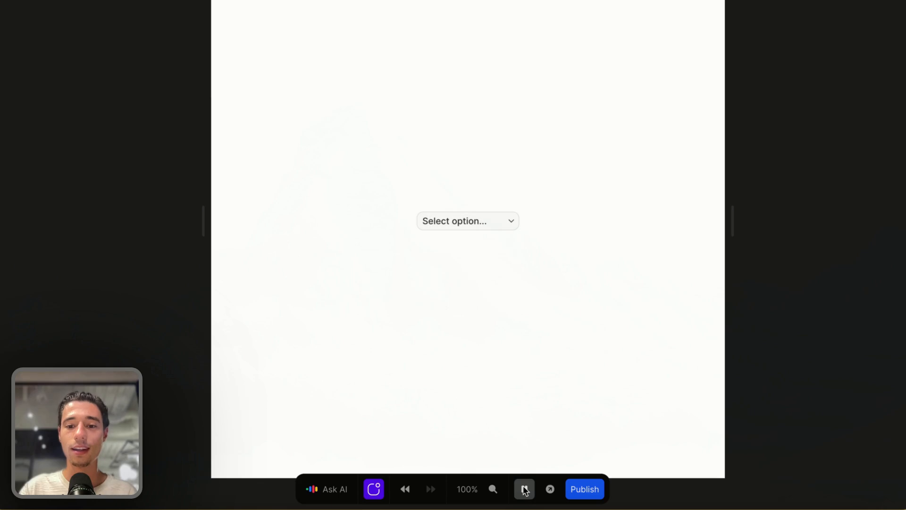
pyautogui.click(501, 224)
pyautogui.click(483, 262)
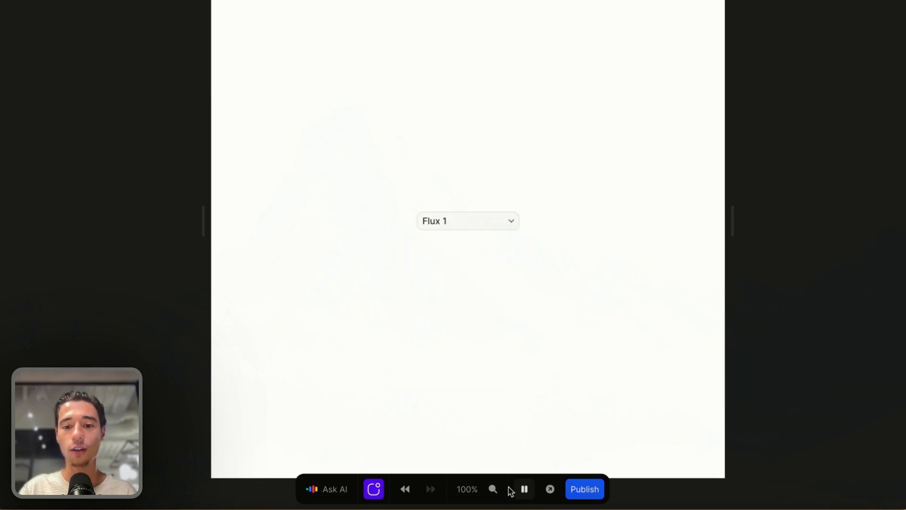
pyautogui.click(523, 489)
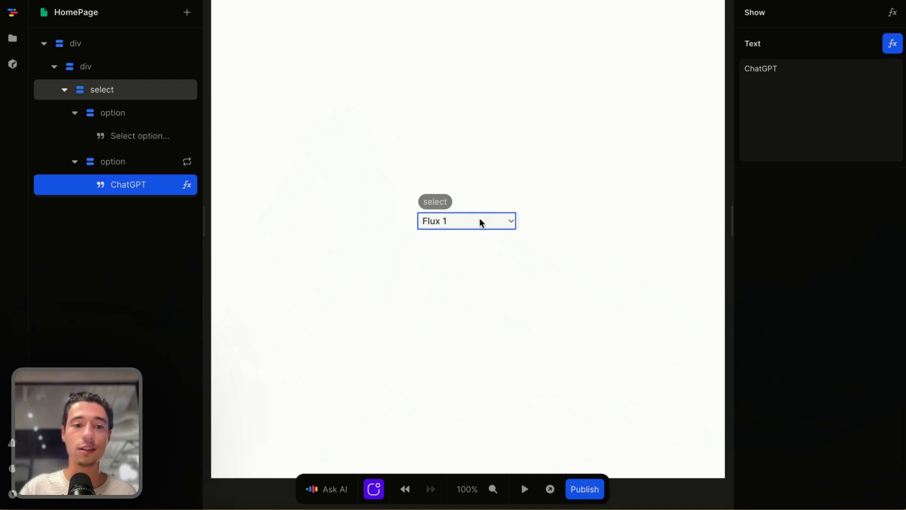
# Step: Bind the repeated option element's value attribute to the value field of the repeat Item with a formula
pyautogui.click(134, 166)
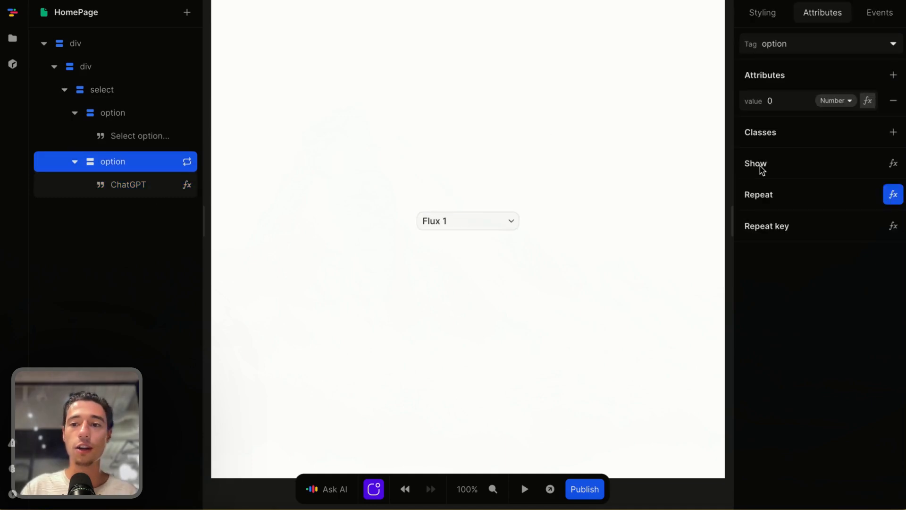
pyautogui.click(869, 103)
pyautogui.click(335, 295)
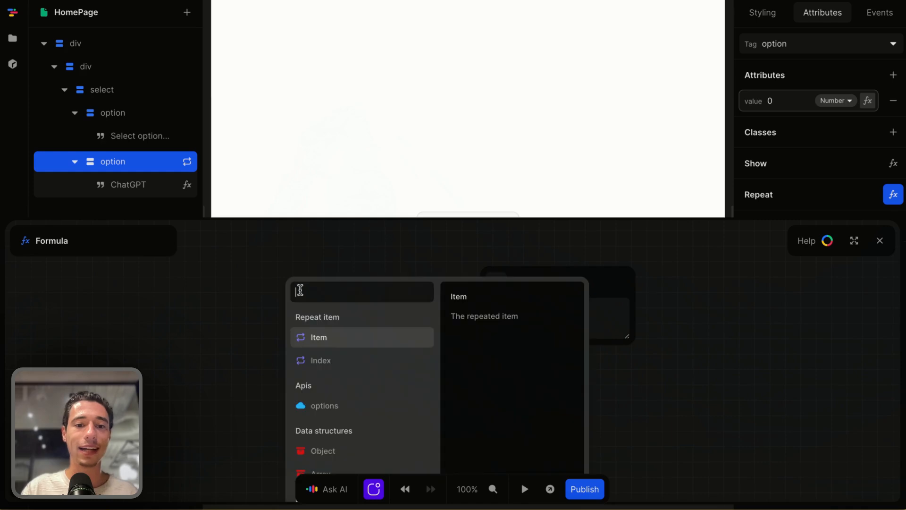
pyautogui.click(321, 336)
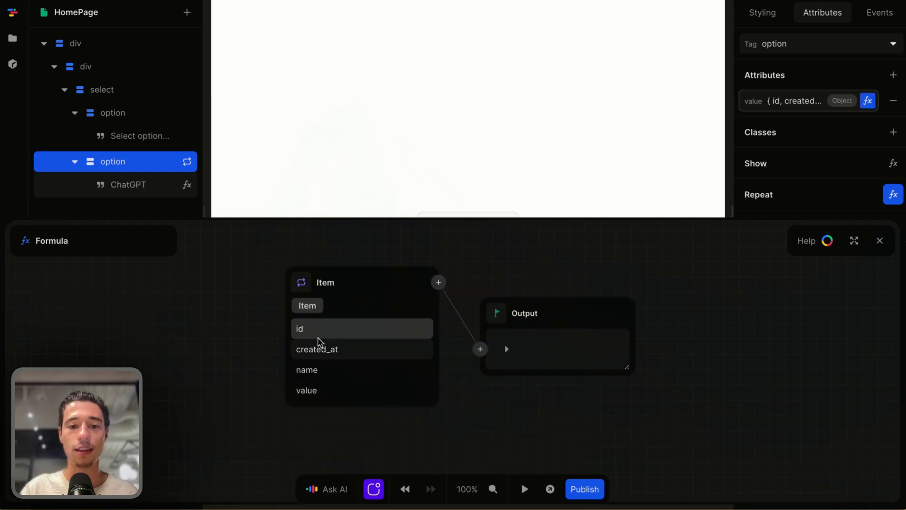
pyautogui.click(324, 390)
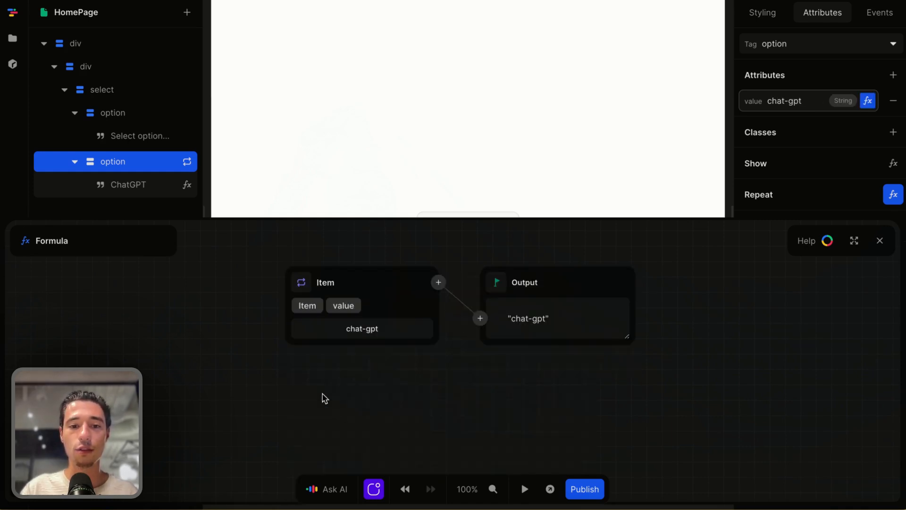
# Step: Close the formula editor and test the dropdown in preview mode by choosing Dall-E
pyautogui.click(880, 240)
pyautogui.click(518, 340)
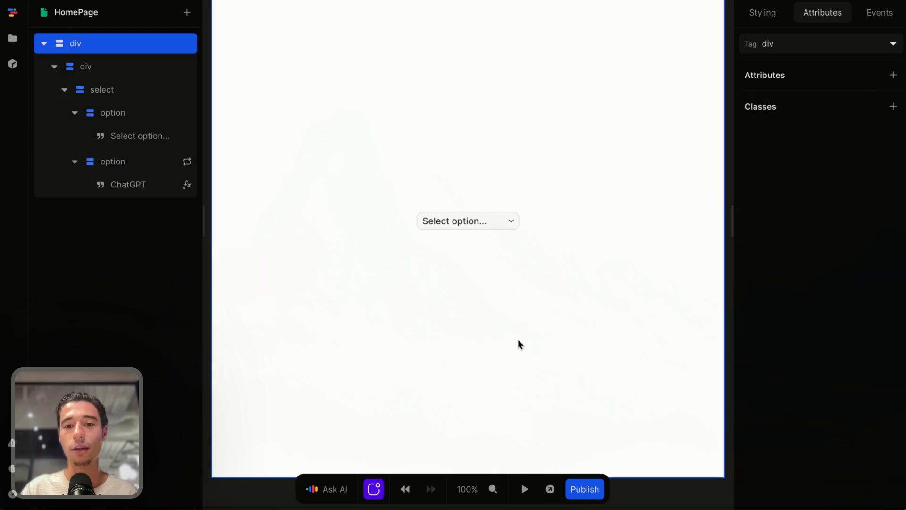
pyautogui.click(522, 487)
pyautogui.click(510, 218)
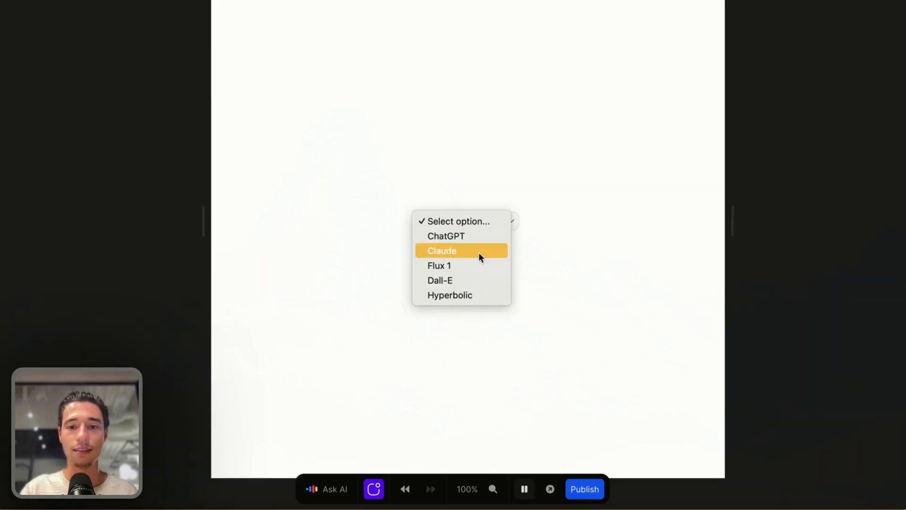
pyautogui.click(480, 280)
pyautogui.click(524, 489)
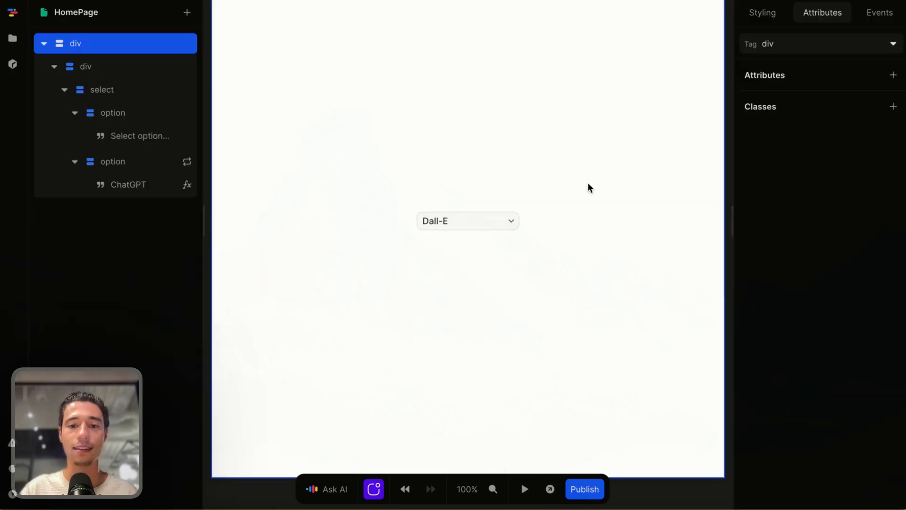
# Step: Add a Log To Console action labelled "I selected!" to the select element's click event
pyautogui.click(497, 222)
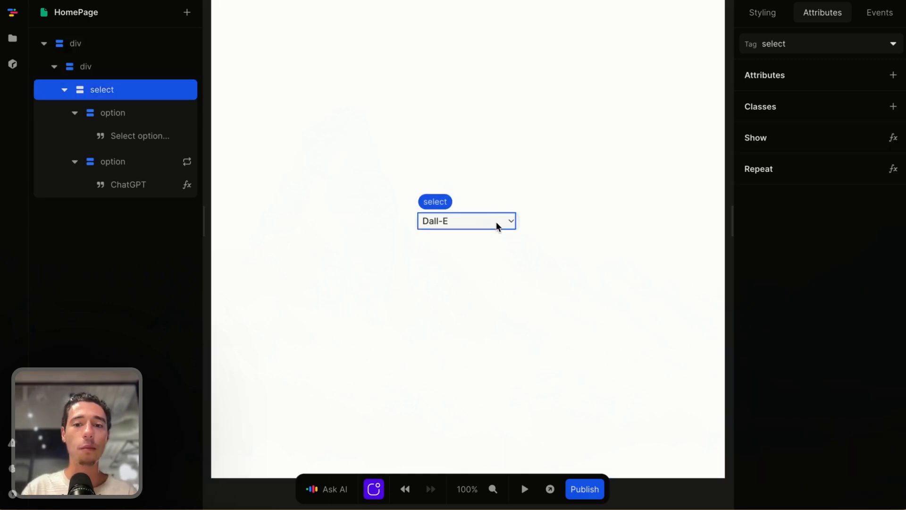
pyautogui.click(885, 13)
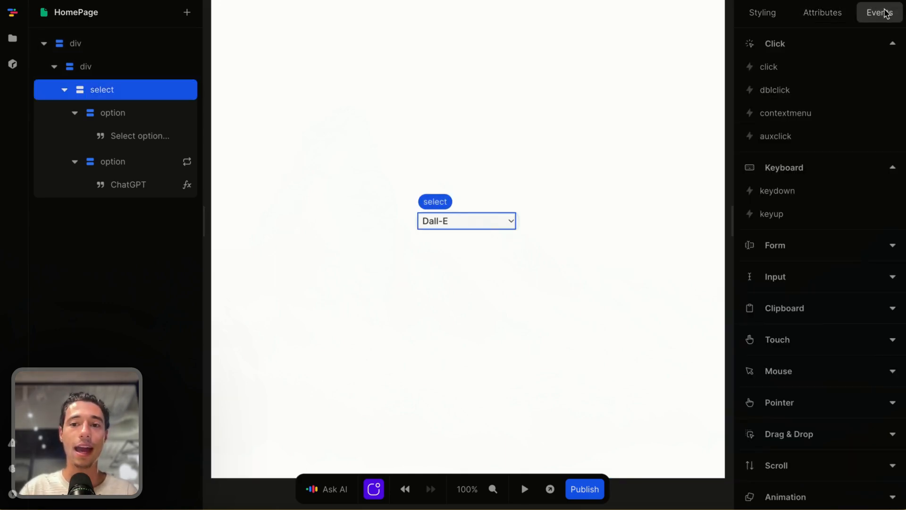
pyautogui.click(797, 70)
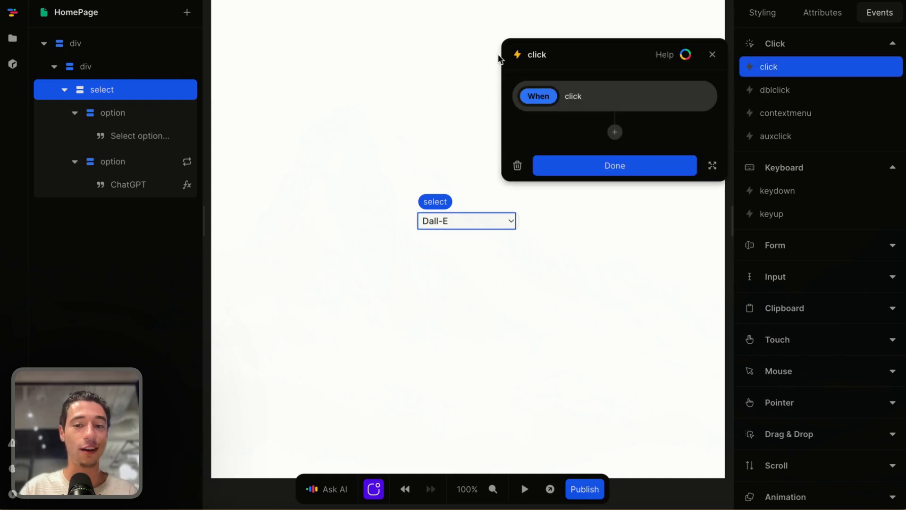
pyautogui.click(616, 133)
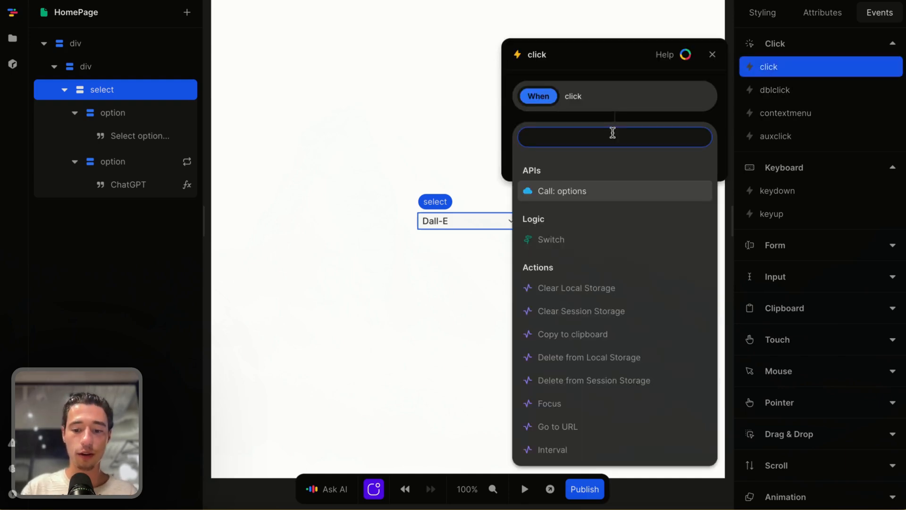
pyautogui.write('log')
pyautogui.click(581, 169)
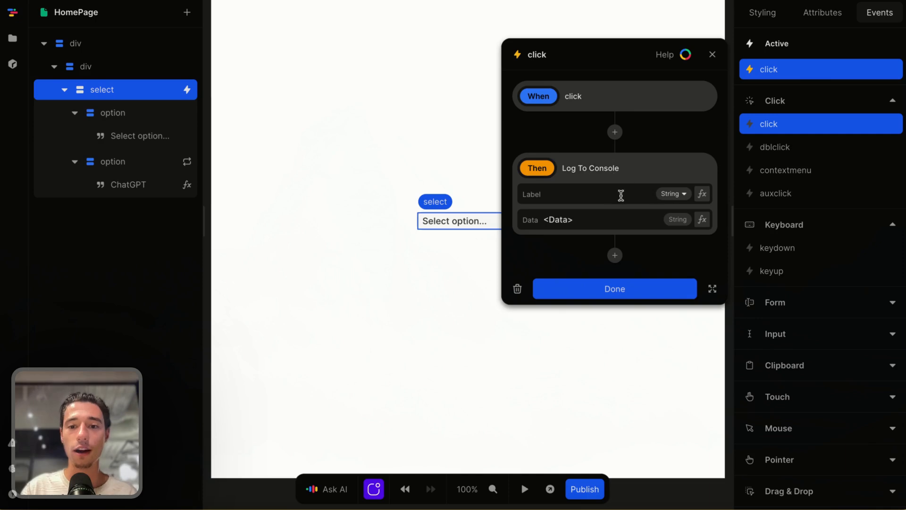
pyautogui.click(601, 198)
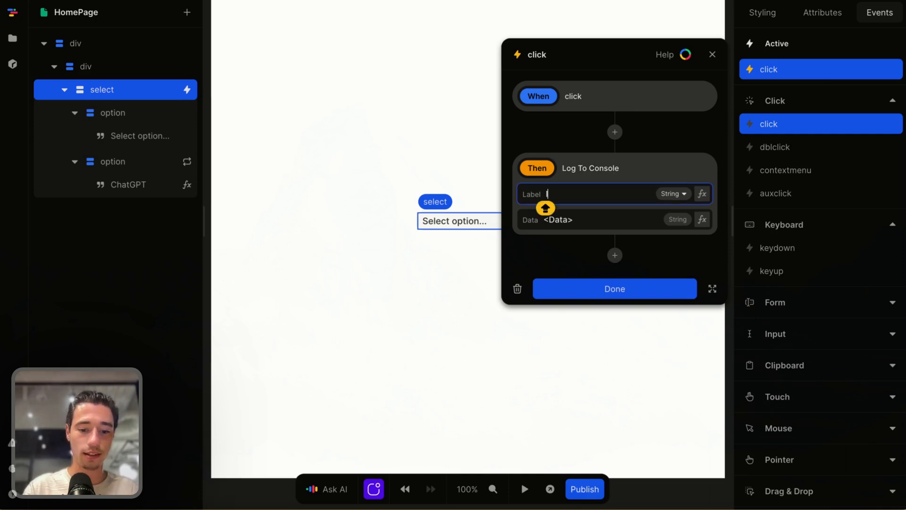
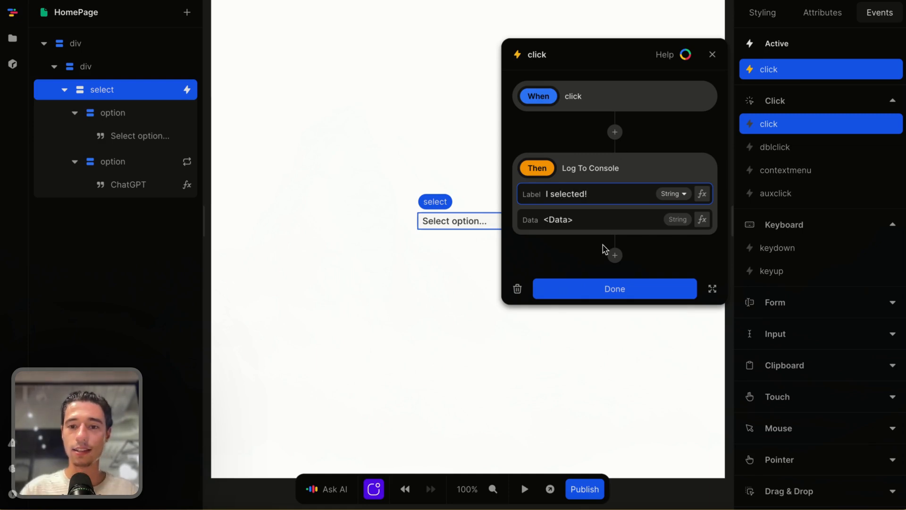
# Step: Set the Log To Console action's data to a formula returning the whole Event object
pyautogui.click(592, 224)
pyautogui.click(703, 219)
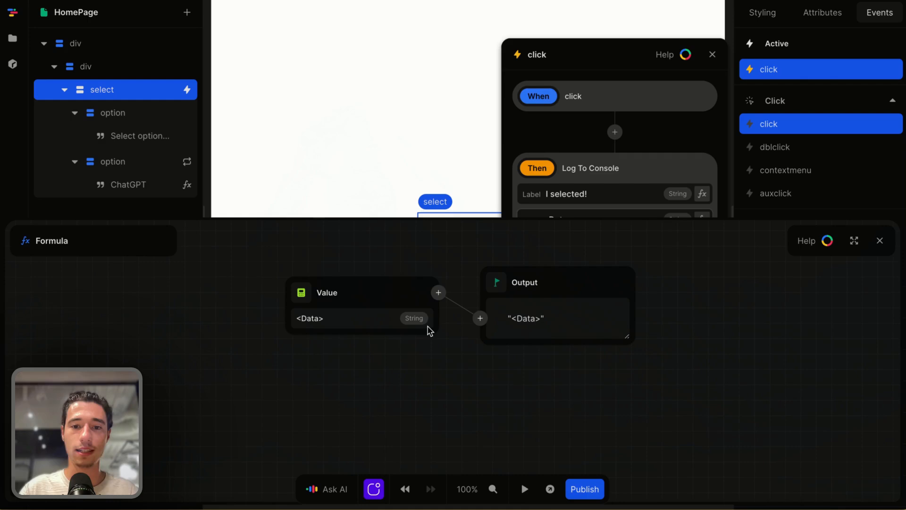
pyautogui.click(306, 291)
pyautogui.click(325, 340)
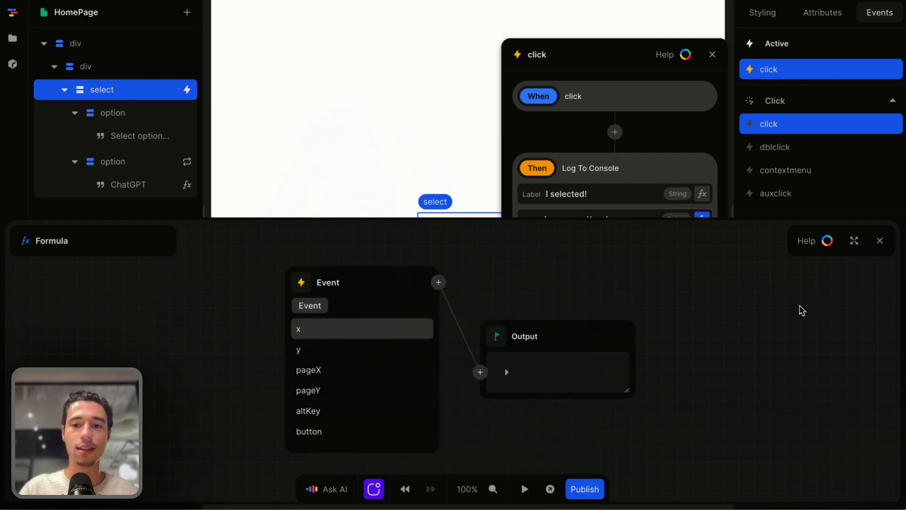
pyautogui.click(880, 245)
# Step: Move the Log To Console action from the select element's click event to its input event
pyautogui.press('BackSpace')
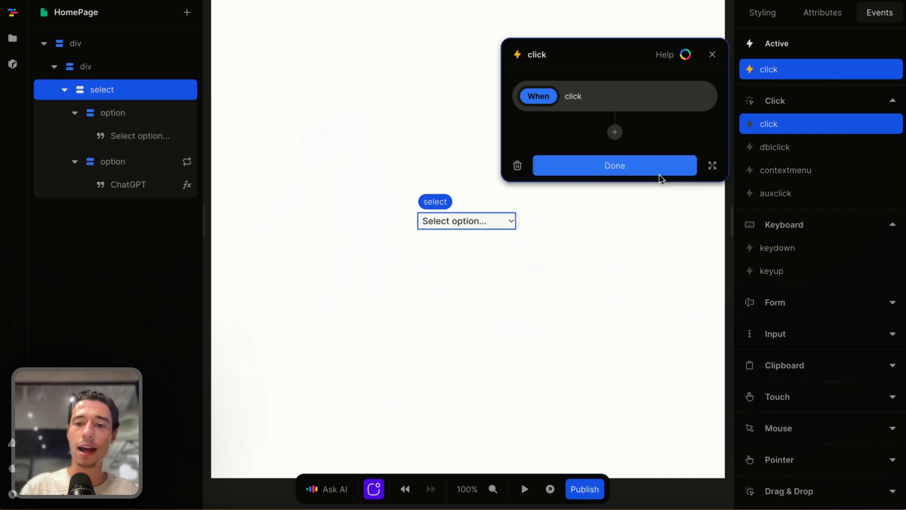
pyautogui.click(546, 171)
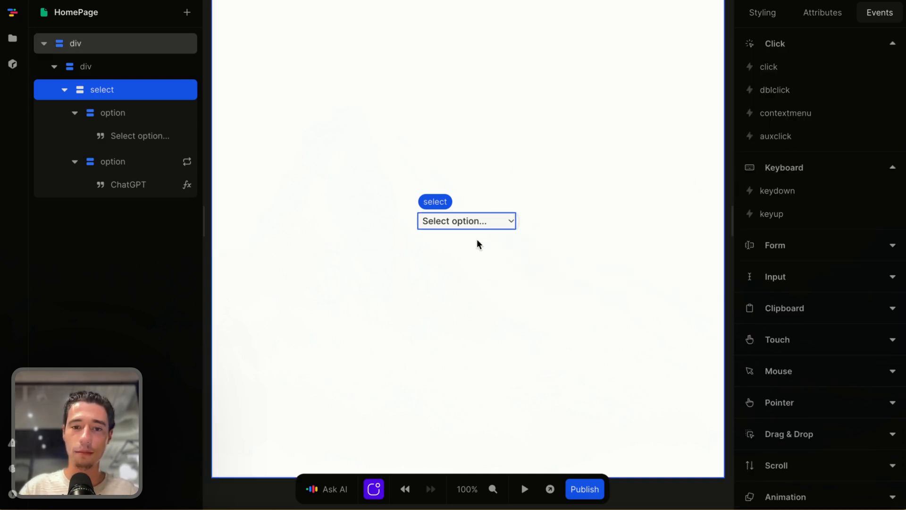
pyautogui.click(772, 278)
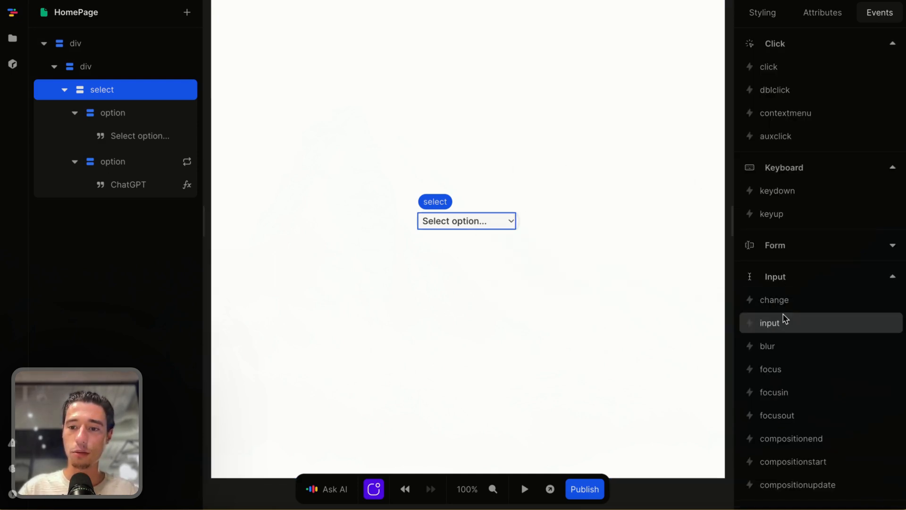
pyautogui.scroll(-2, 787, 307)
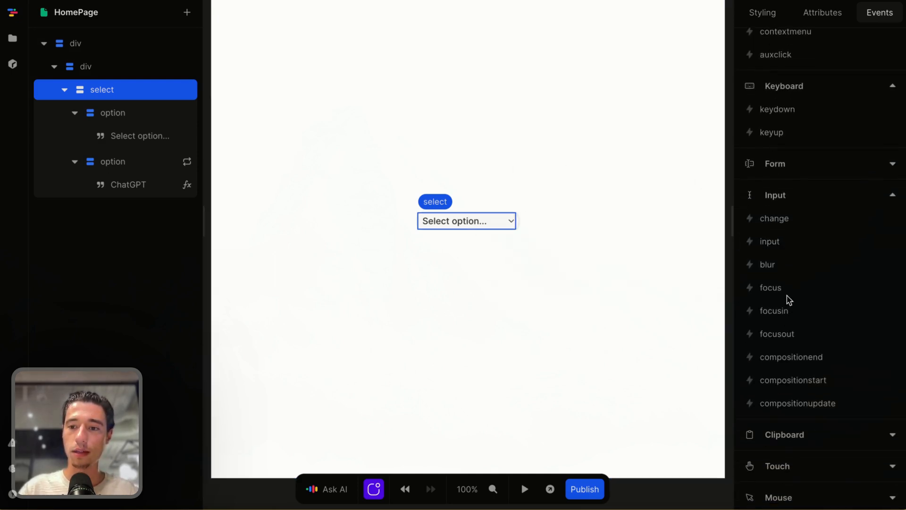
pyautogui.click(787, 240)
pyautogui.click(616, 133)
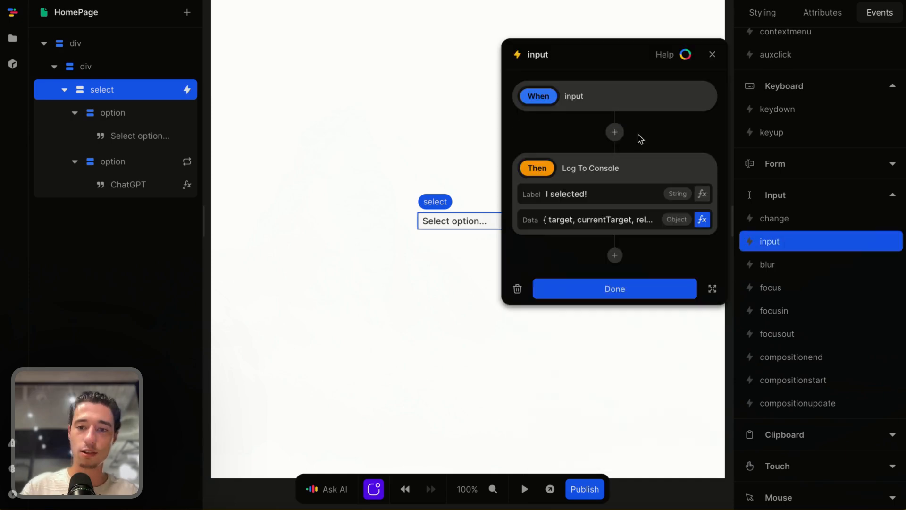
# Step: Relabel the input event's log action "I inputed!" and set its data to that event's own Event object
pyautogui.tripleClick(587, 194)
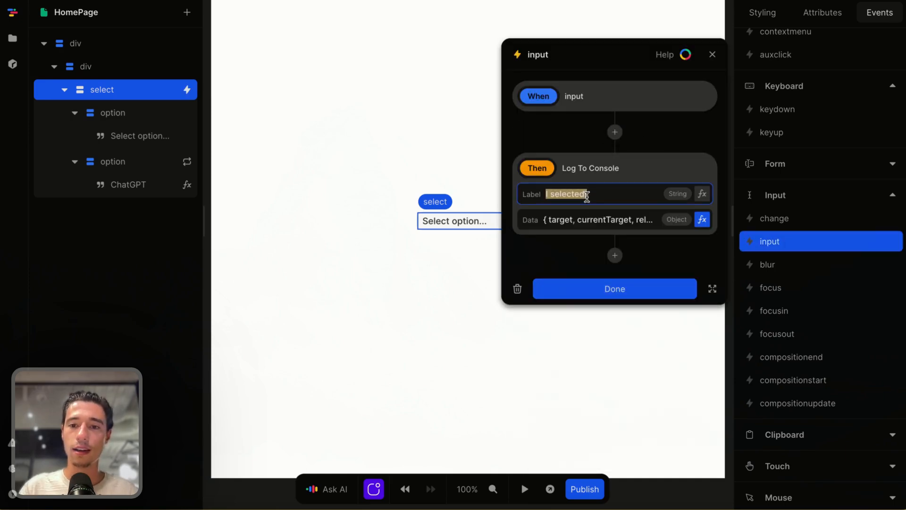
pyautogui.press('BackSpace')
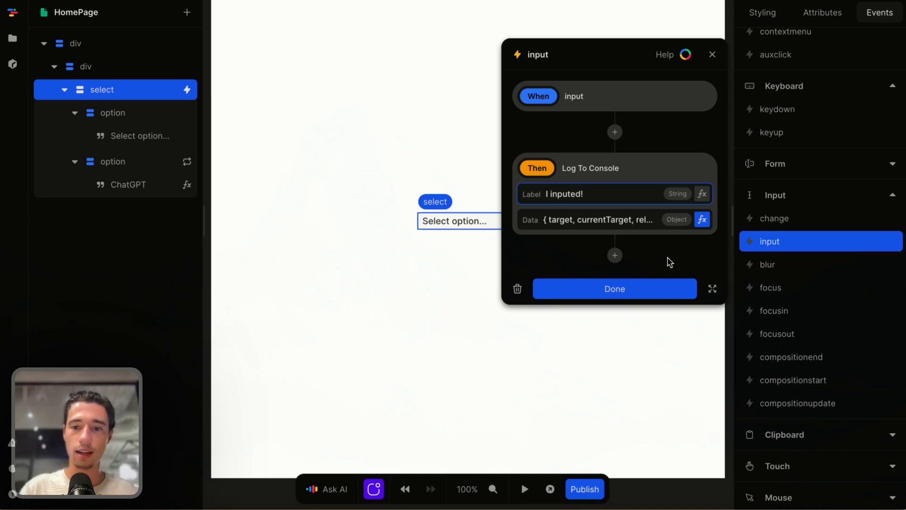
pyautogui.click(702, 219)
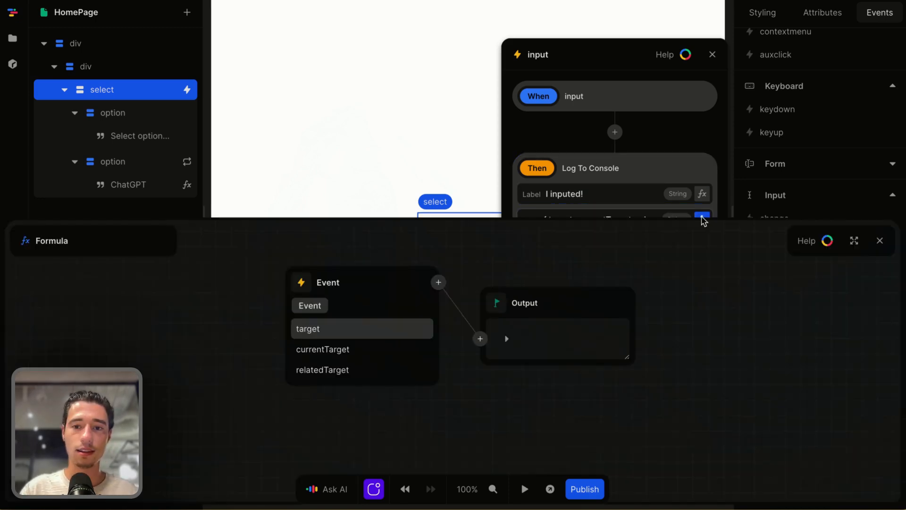
pyautogui.click(310, 328)
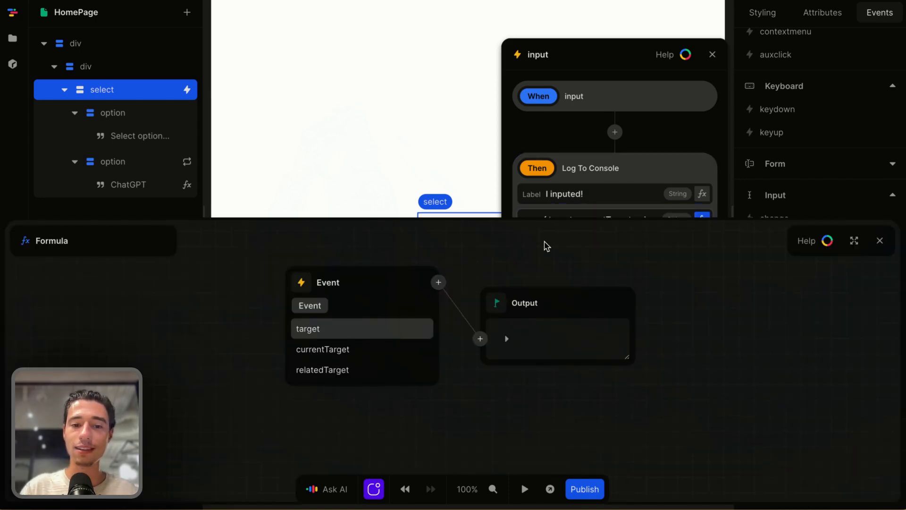
pyautogui.click(305, 285)
pyautogui.click(315, 336)
pyautogui.click(880, 242)
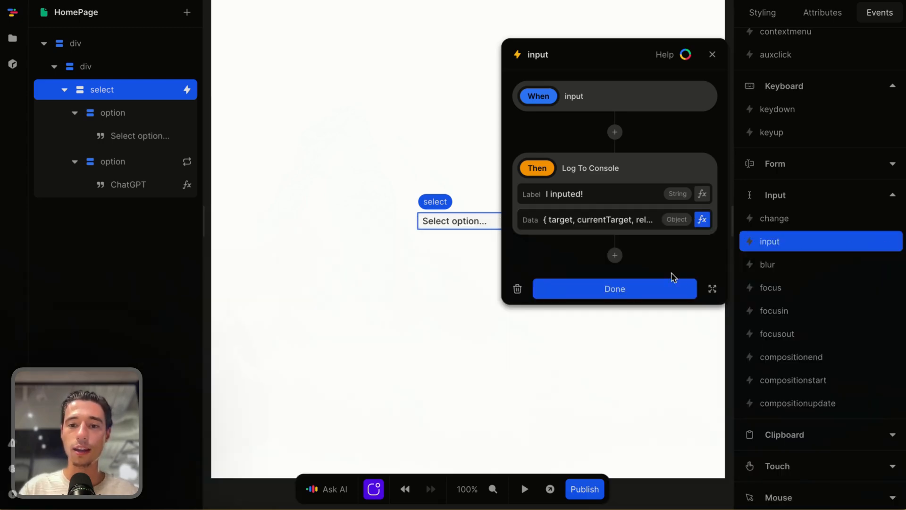
pyautogui.click(655, 287)
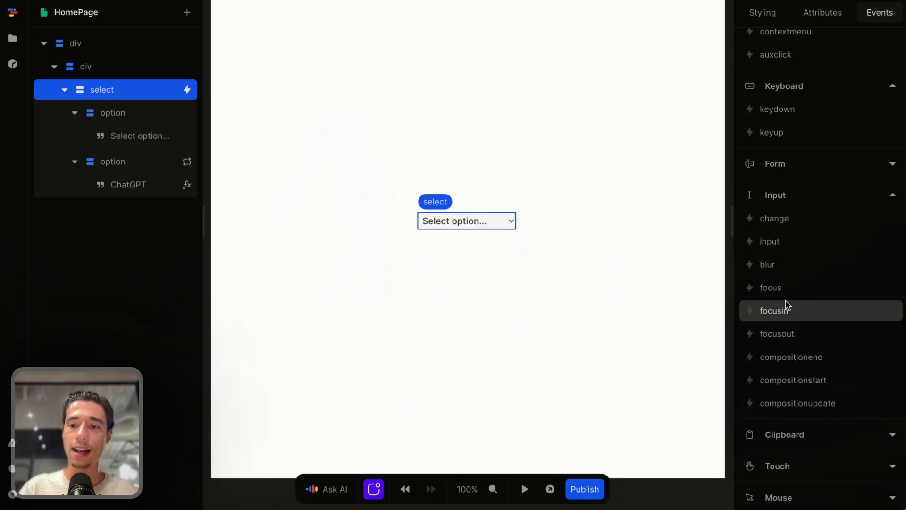
# Step: Add the copied Log To Console action to the select element's change event and label it "I chnaged!"
pyautogui.click(787, 220)
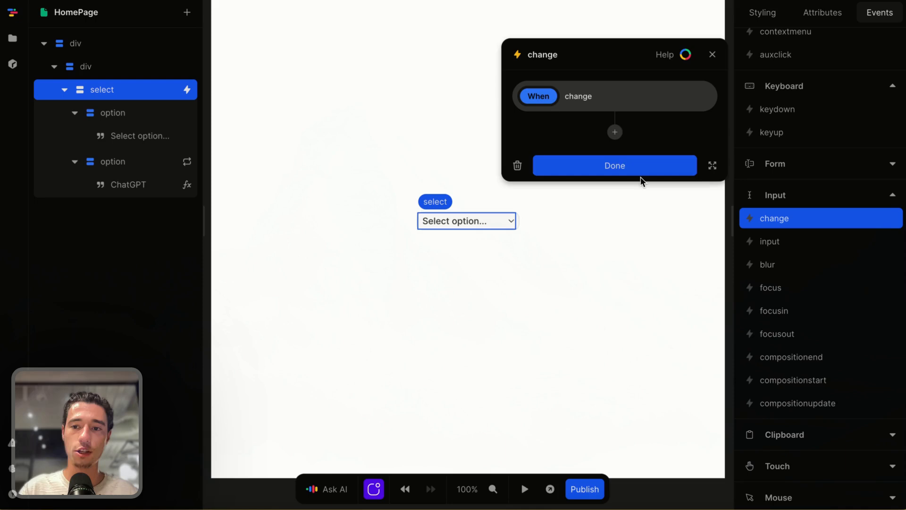
pyautogui.click(614, 133)
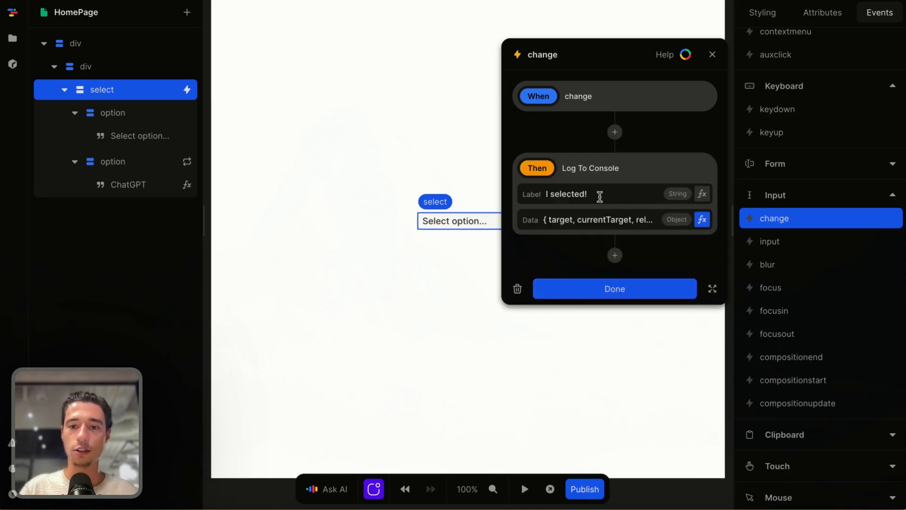
pyautogui.click(600, 197)
pyautogui.doubleClick(563, 193)
pyautogui.press('BackSpace')
pyautogui.press('BackSpace')
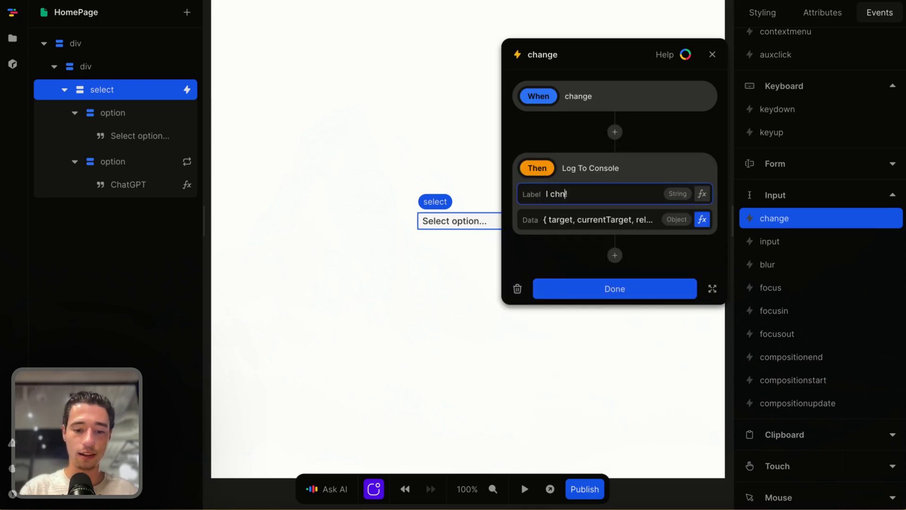
# Step: Set the change event's log data to the Event object and finish the workflow
pyautogui.click(702, 220)
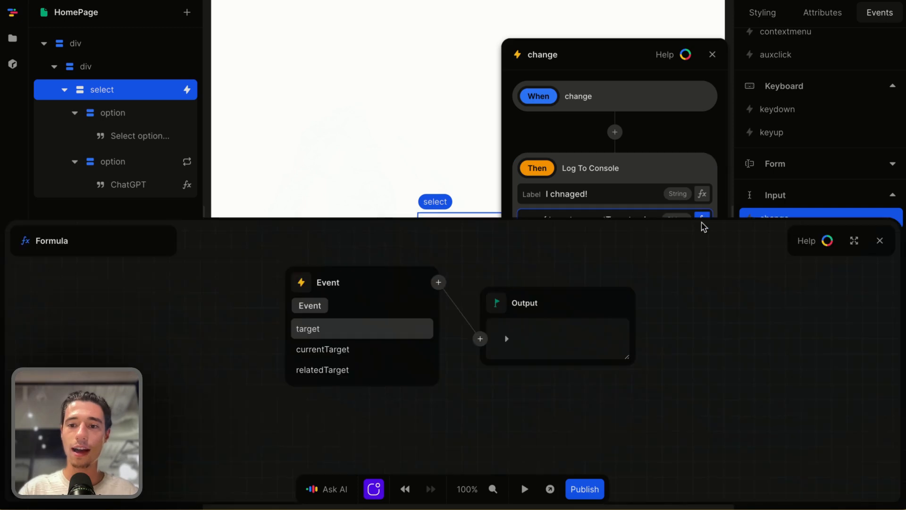
pyautogui.click(299, 282)
pyautogui.click(324, 329)
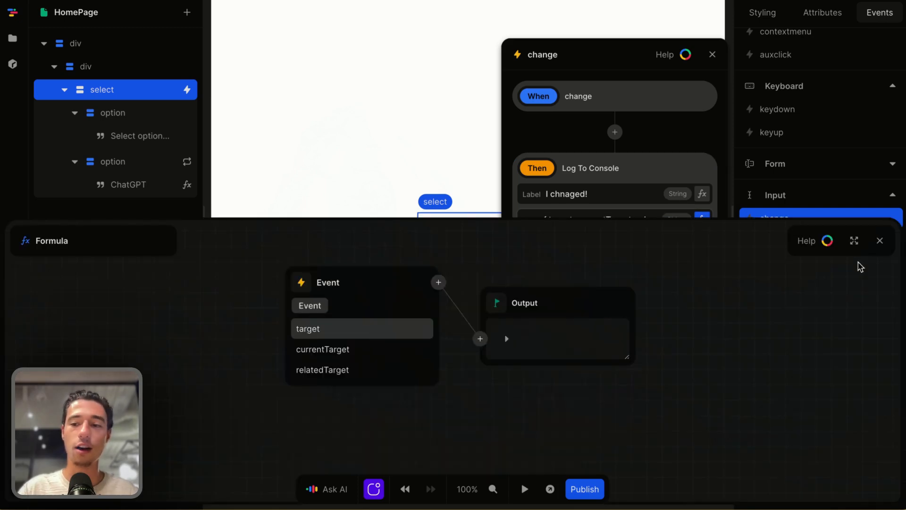
pyautogui.click(879, 240)
pyautogui.click(652, 307)
pyautogui.scroll(4, 832, 241)
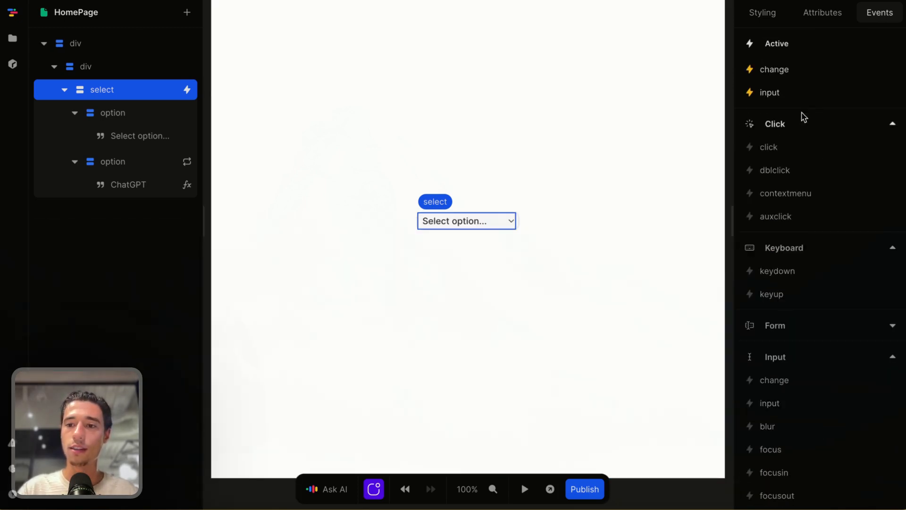
pyautogui.rightClick(652, 203)
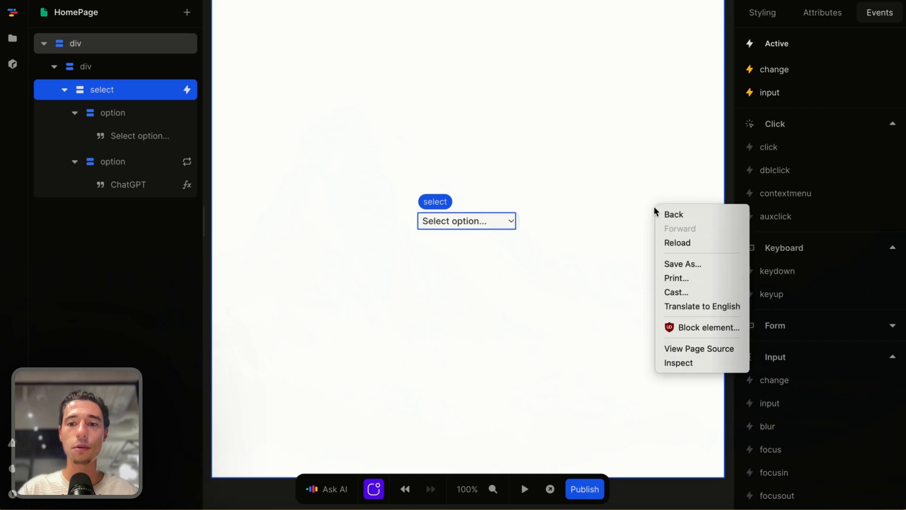
pyautogui.click(672, 363)
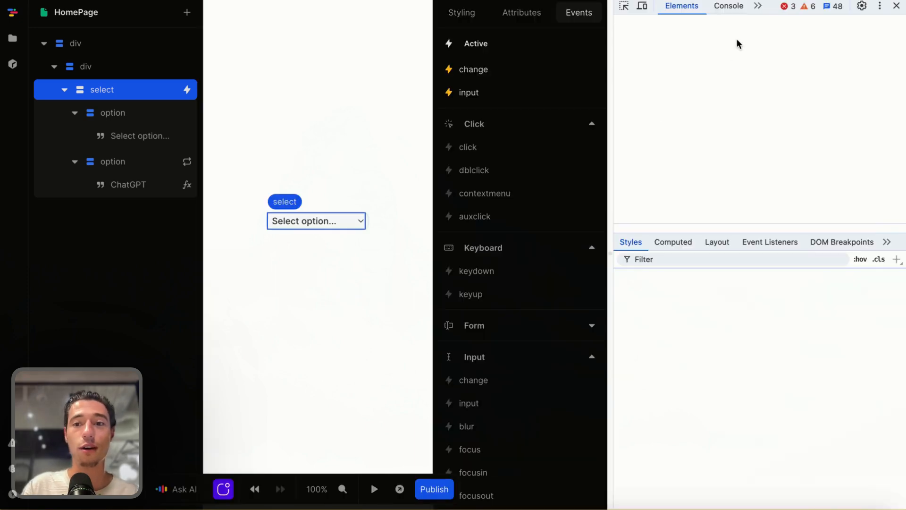
pyautogui.click(728, 6)
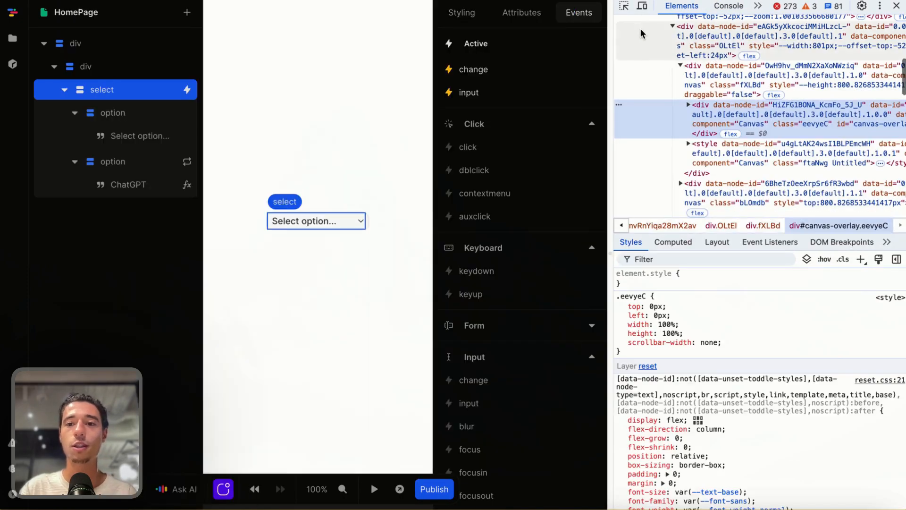
pyautogui.click(729, 6)
pyautogui.click(643, 23)
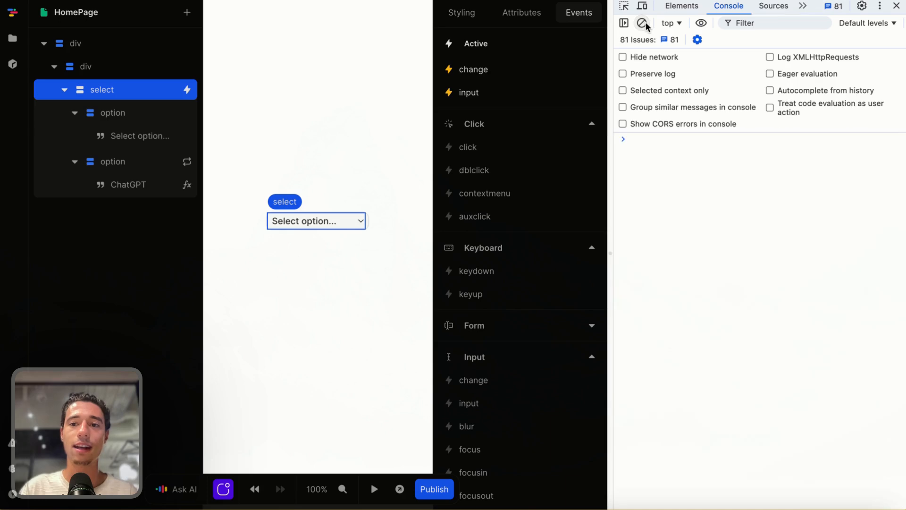
pyautogui.click(896, 6)
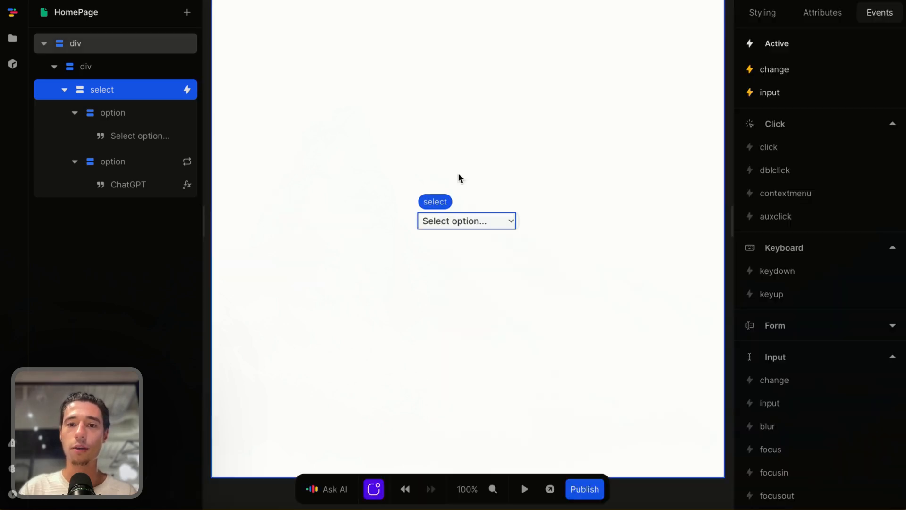
# Step: Open the browser's developer console and clear its messages
pyautogui.rightClick(482, 172)
pyautogui.click(520, 328)
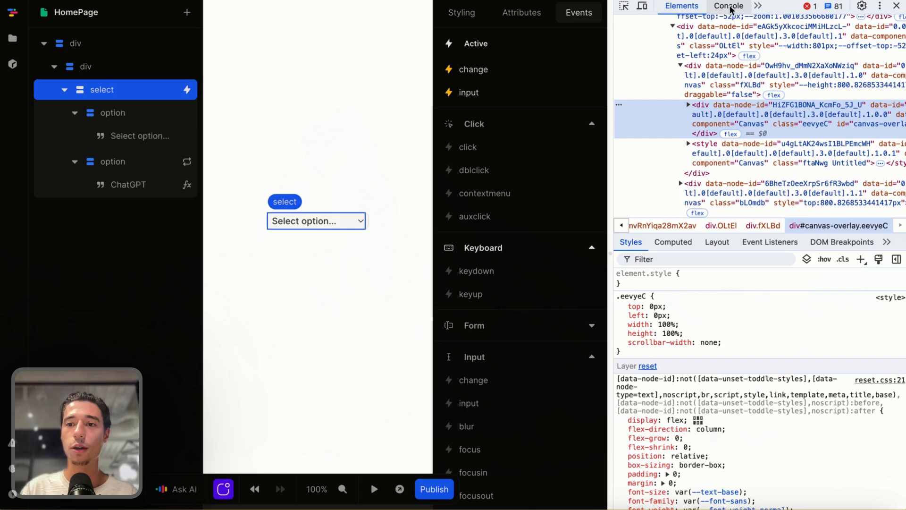
pyautogui.click(729, 6)
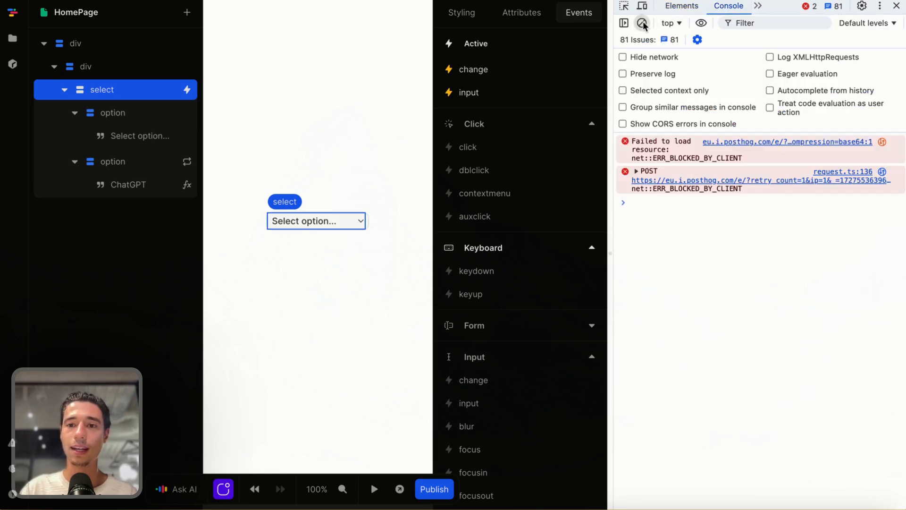
pyautogui.click(642, 23)
# Step: Run the page preview with a cleared console and choose ChatGPT in the dropdown
pyautogui.click(374, 489)
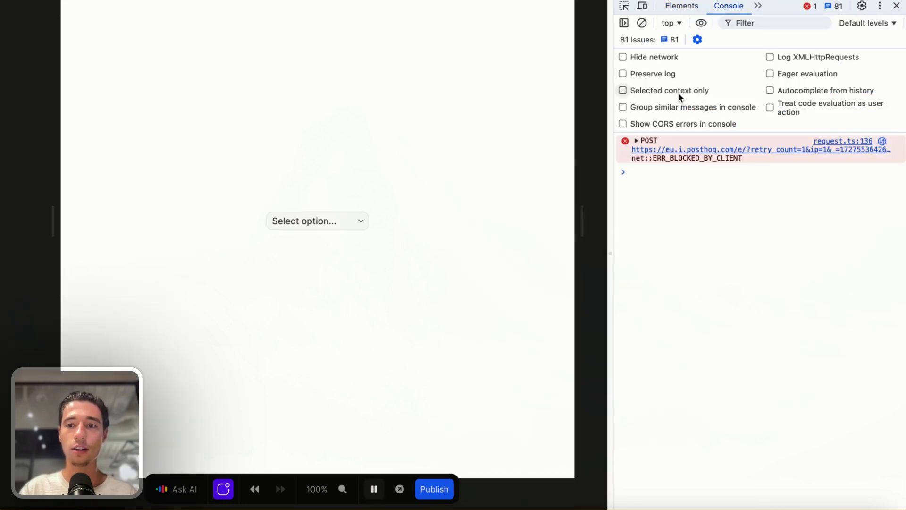
pyautogui.click(642, 23)
pyautogui.click(318, 220)
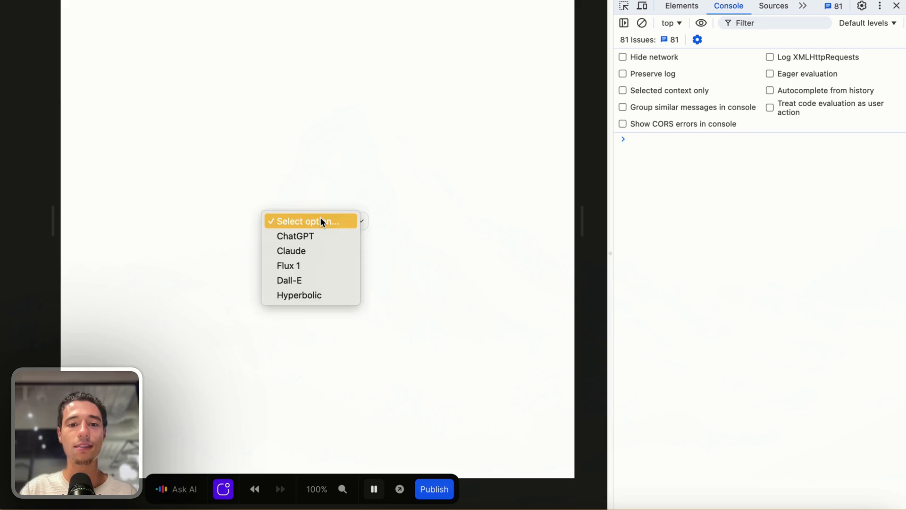
pyautogui.click(313, 236)
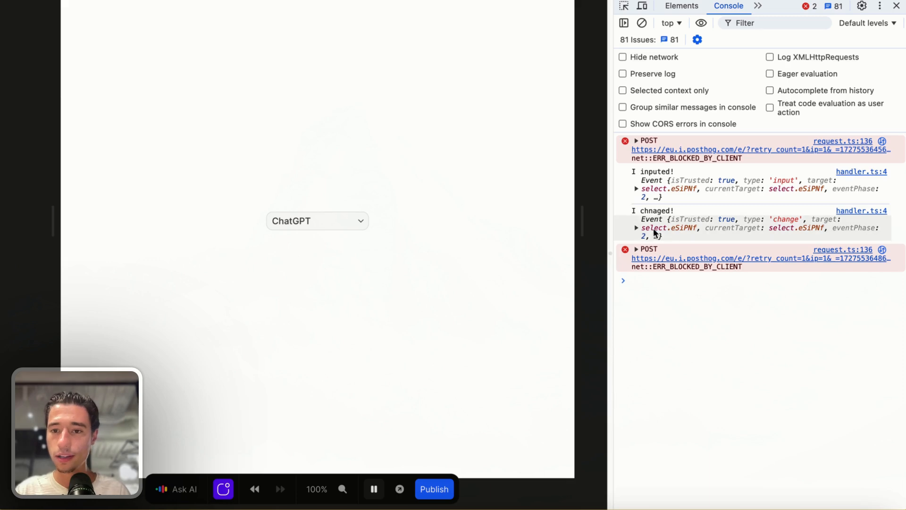
# Step: Expand the logged "I inputed!" event and examine the properties of its target select element
pyautogui.click(636, 189)
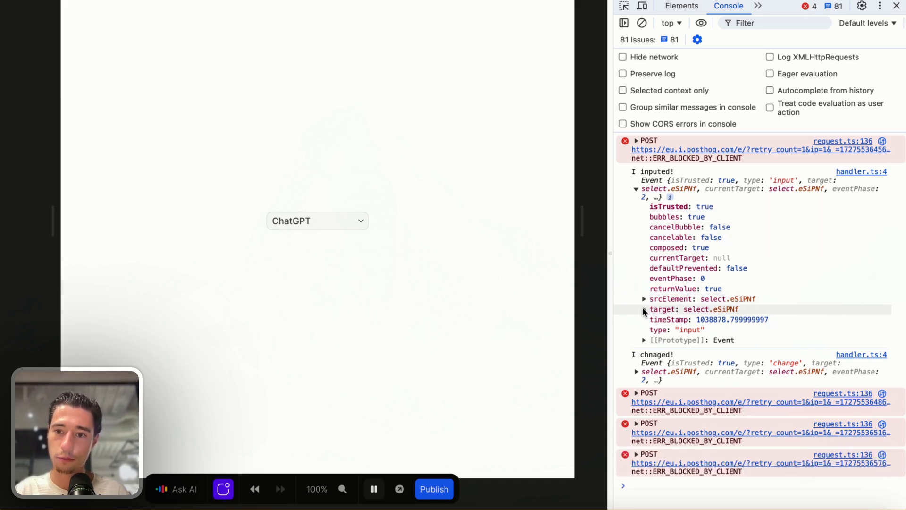
pyautogui.click(644, 309)
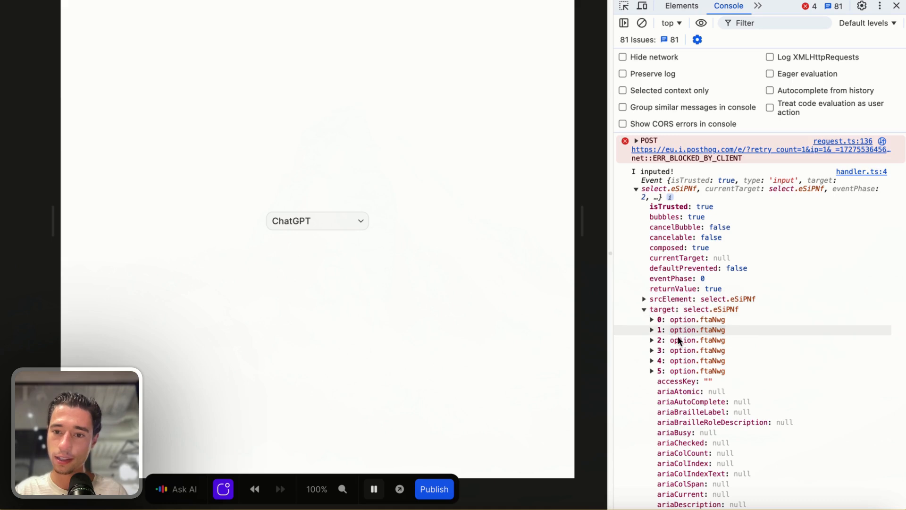
pyautogui.scroll(-1, 675, 352)
pyautogui.scroll(-6, 676, 351)
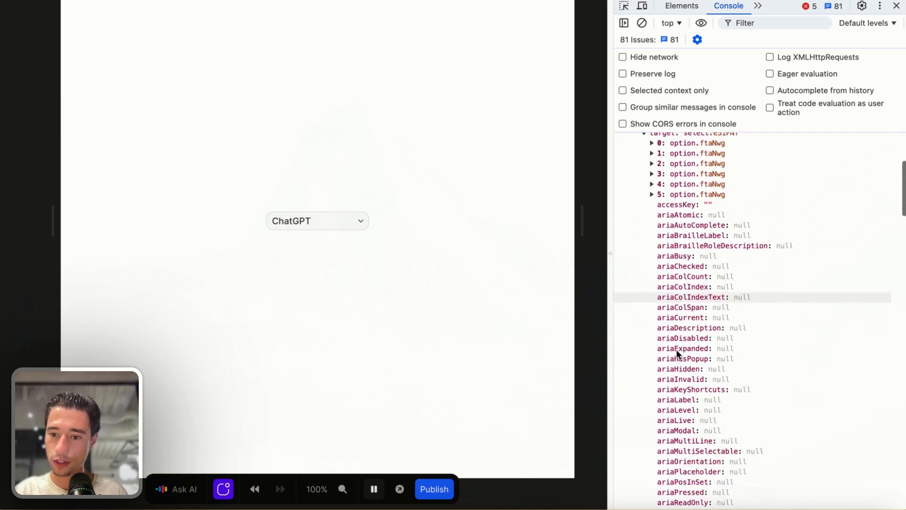
pyautogui.scroll(-5, 676, 353)
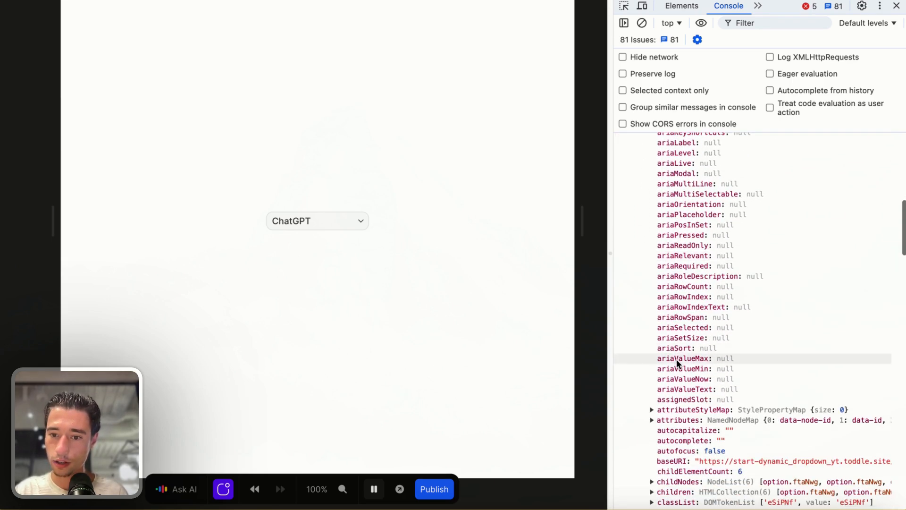
pyautogui.scroll(-4, 676, 361)
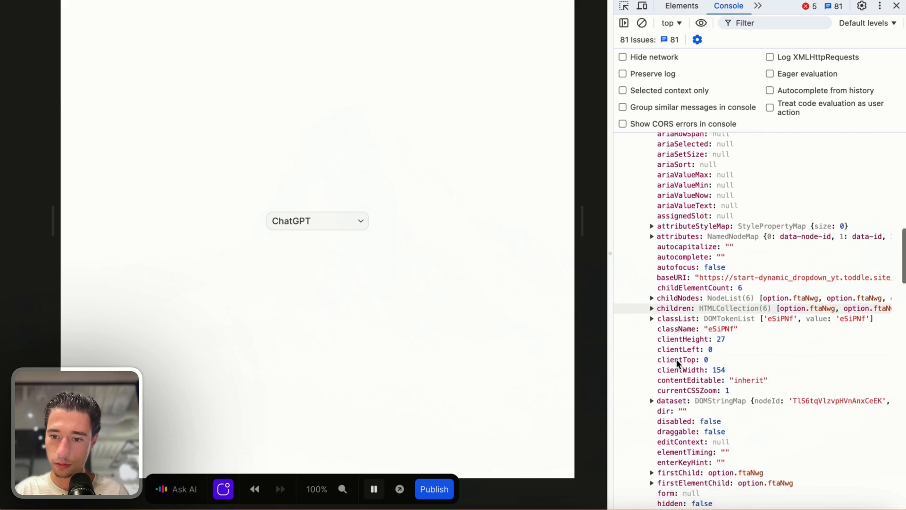
pyautogui.scroll(-1, 676, 361)
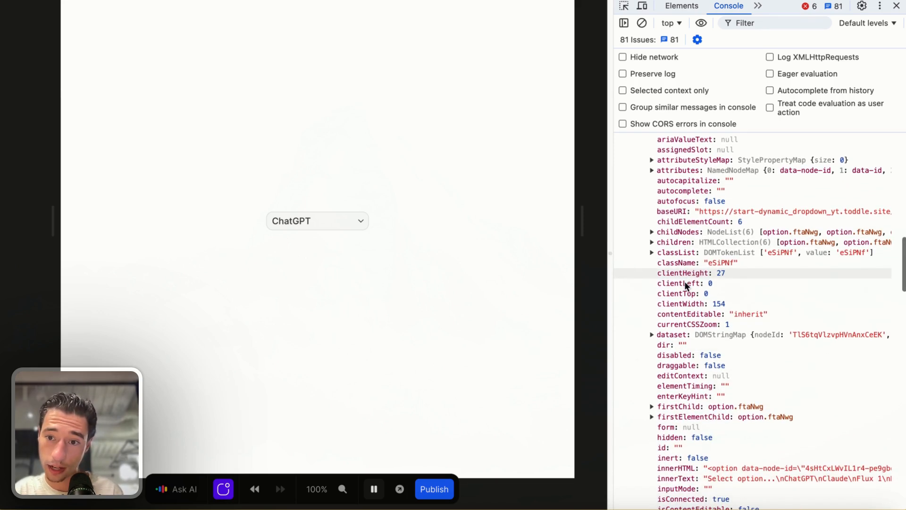
pyautogui.scroll(-3, 685, 284)
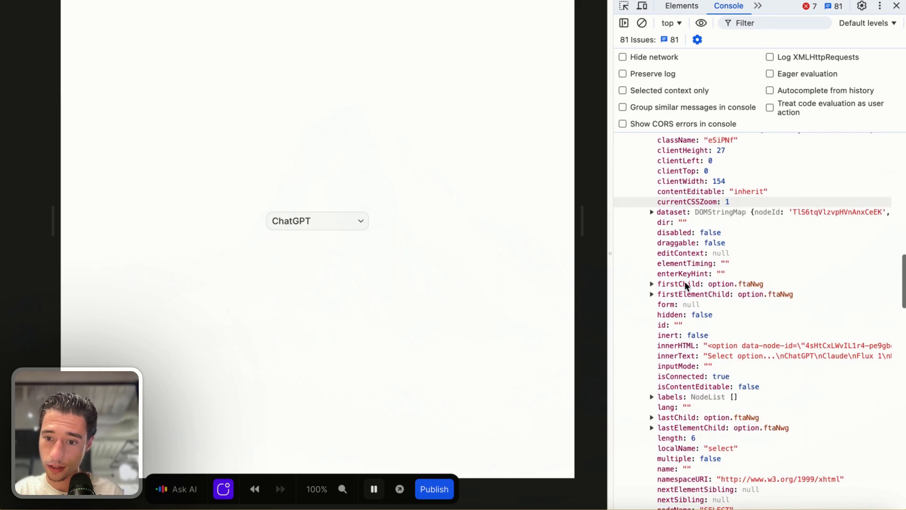
pyautogui.scroll(-5, 684, 281)
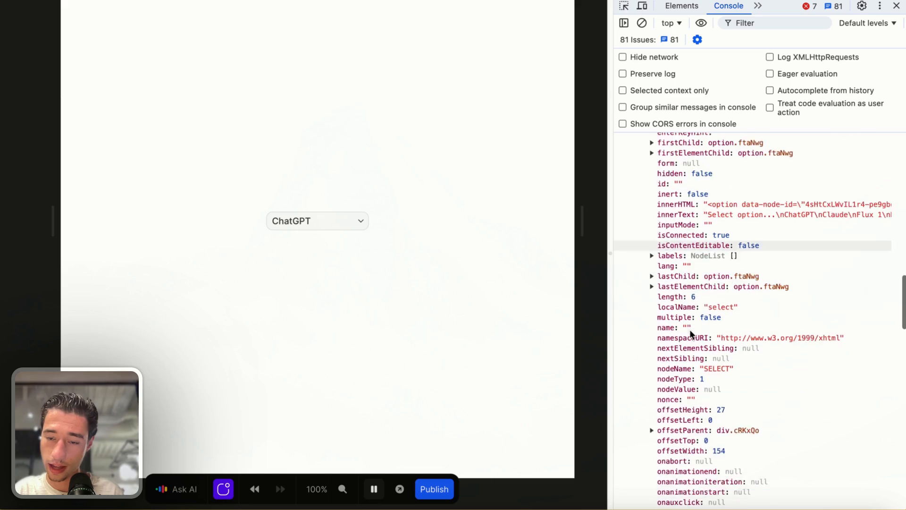
pyautogui.scroll(-6, 689, 330)
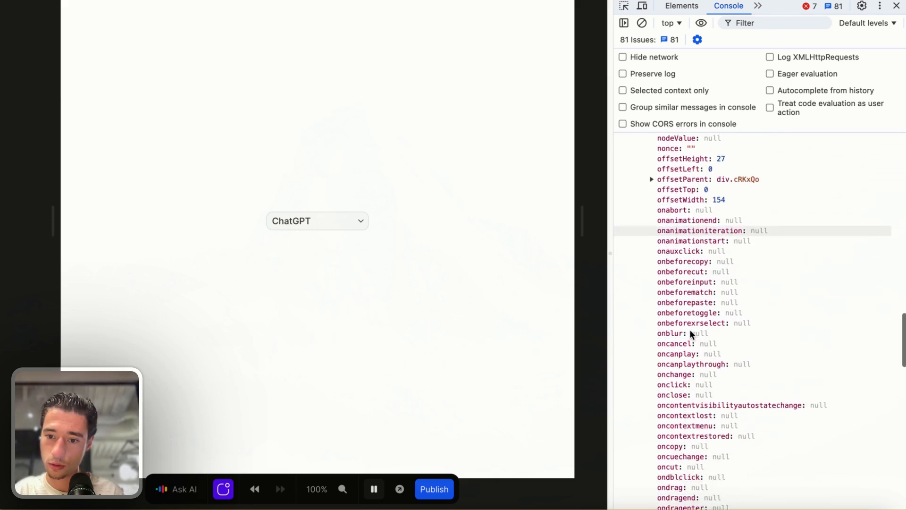
pyautogui.scroll(-15, 689, 330)
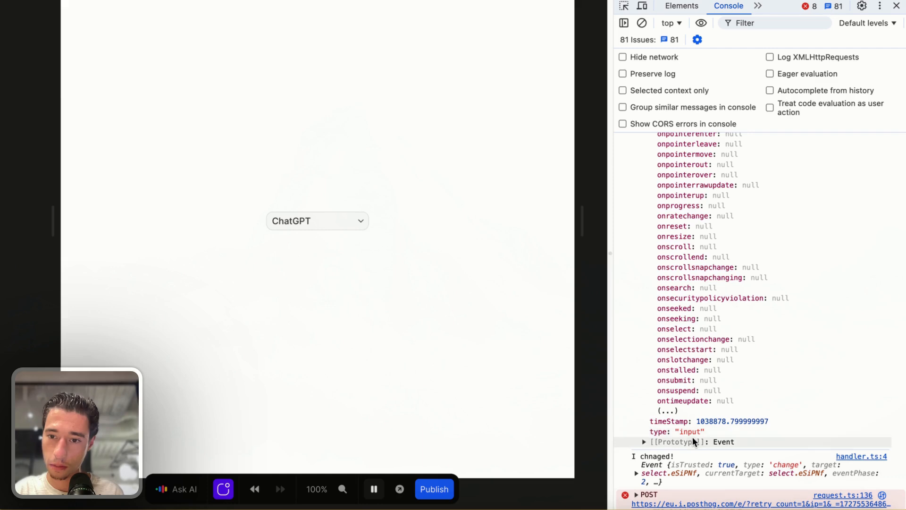
pyautogui.scroll(20, 691, 421)
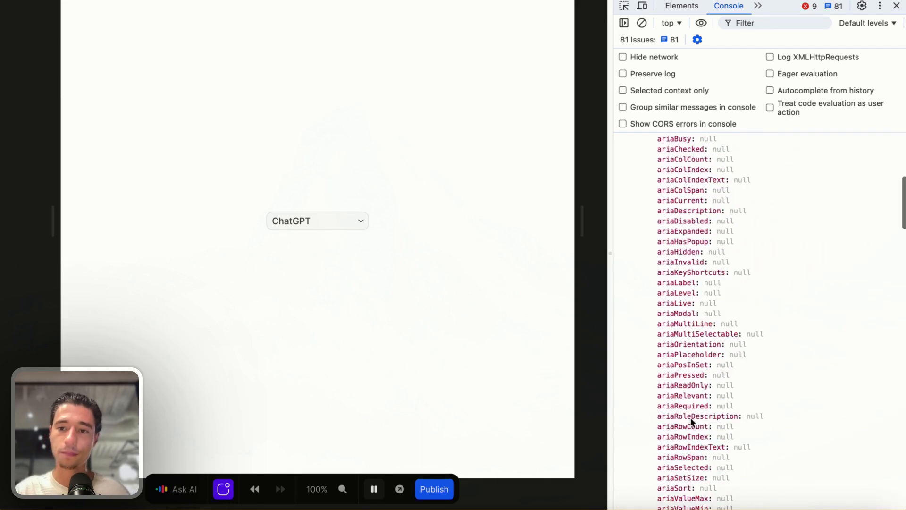
# Step: Search the console for "value" and examine the matches in the input event's target, including its classList
pyautogui.press('super+f')
pyautogui.write('value')
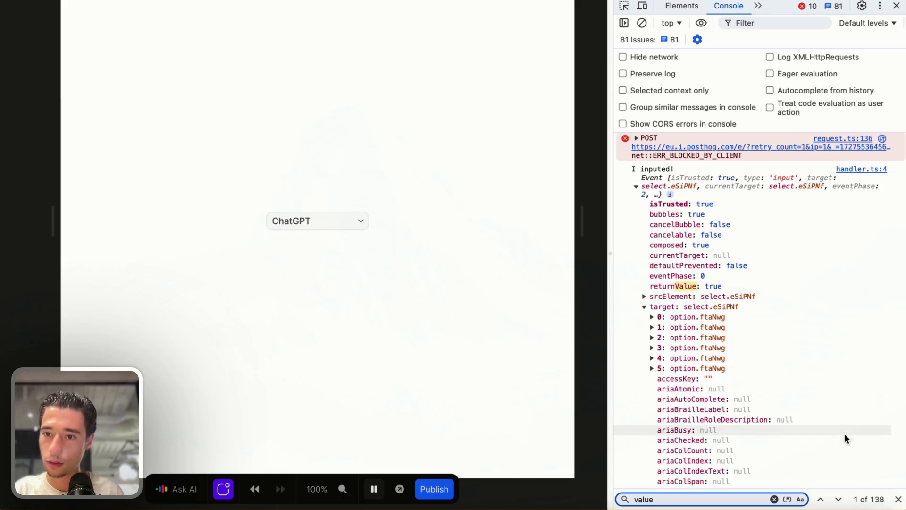
pyautogui.scroll(-4, 844, 433)
pyautogui.scroll(-6, 845, 438)
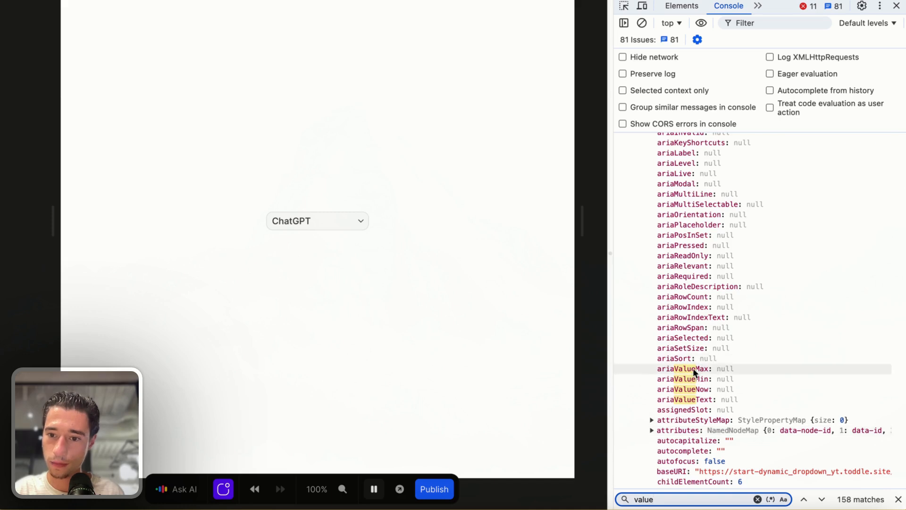
pyautogui.scroll(-2, 693, 367)
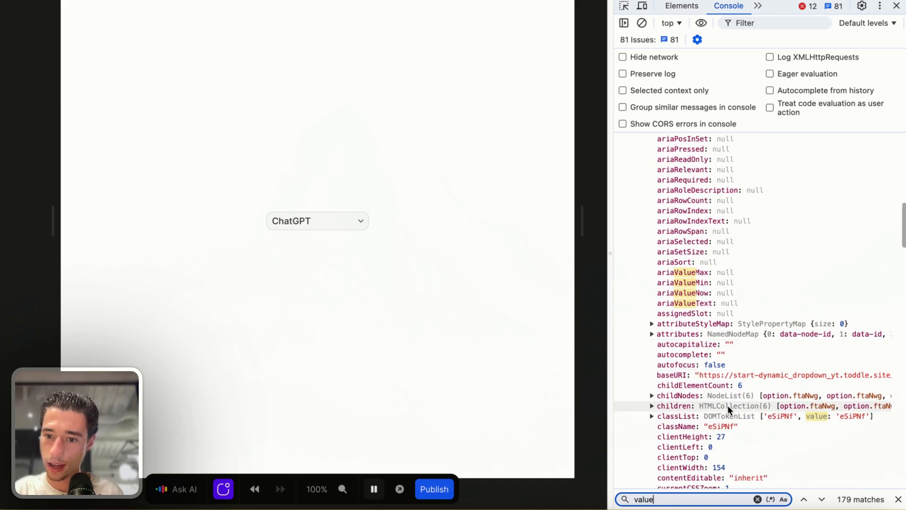
pyautogui.click(650, 416)
pyautogui.scroll(-3, 746, 411)
pyautogui.scroll(-6, 746, 410)
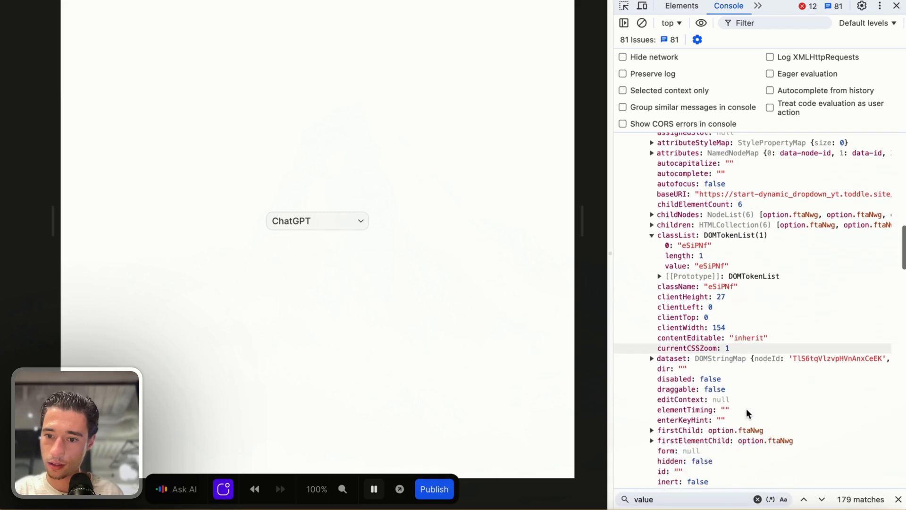
pyautogui.scroll(-10, 746, 410)
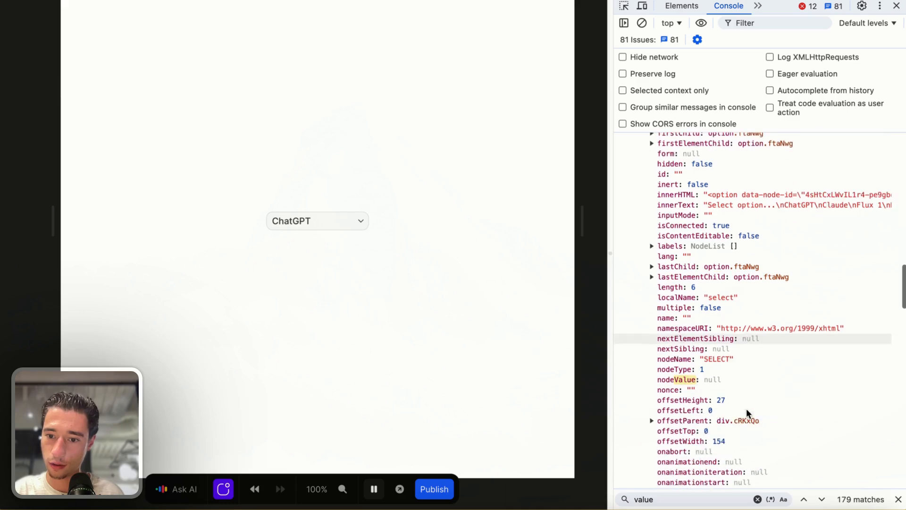
pyautogui.scroll(-14, 746, 408)
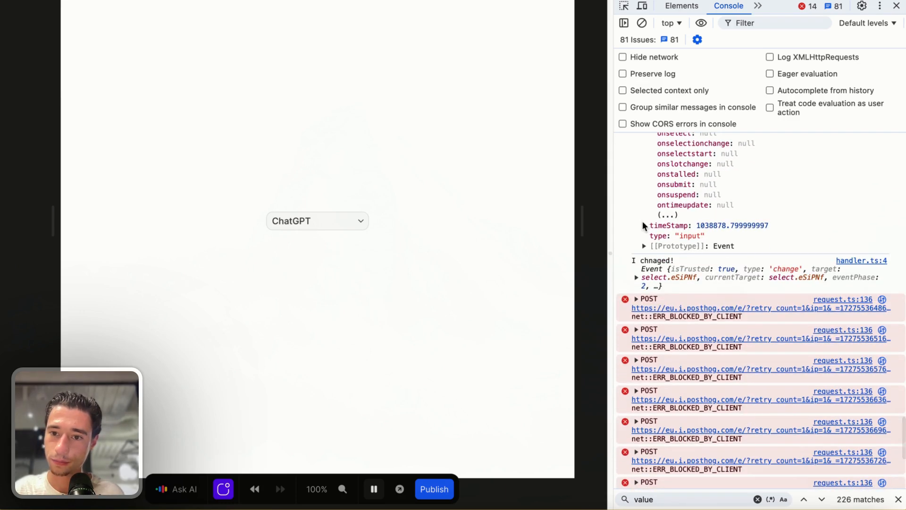
# Step: Expand the logged "I chnaged!" event's target and its first option, and look through their properties for the selected value
pyautogui.click(637, 278)
pyautogui.scroll(-2, 672, 283)
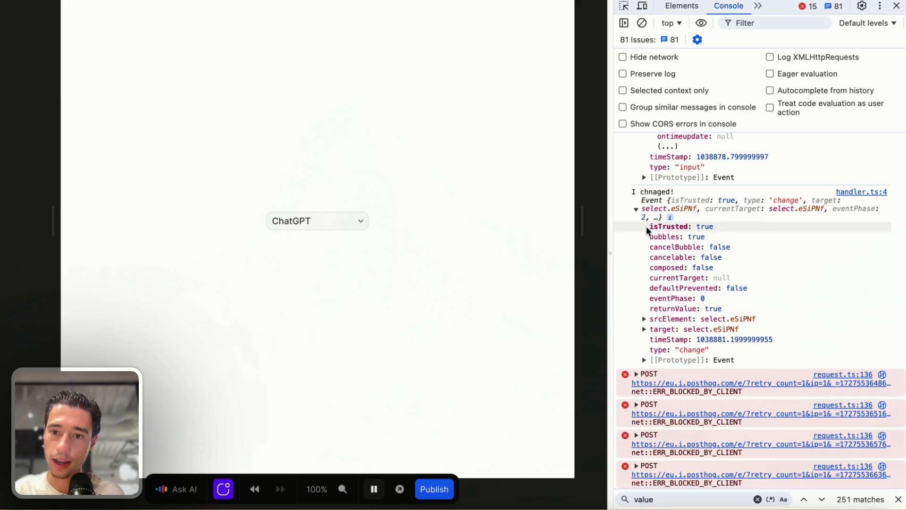
pyautogui.click(644, 329)
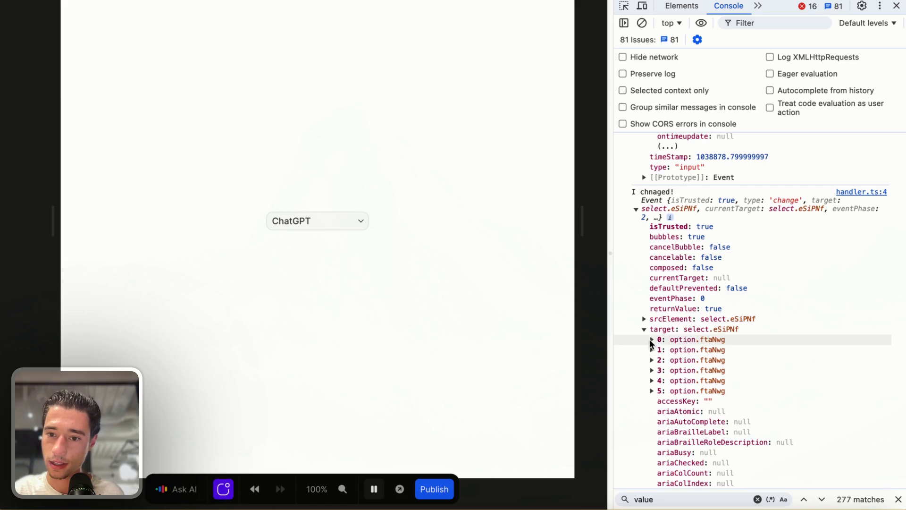
pyautogui.click(651, 340)
pyautogui.scroll(-20, 650, 343)
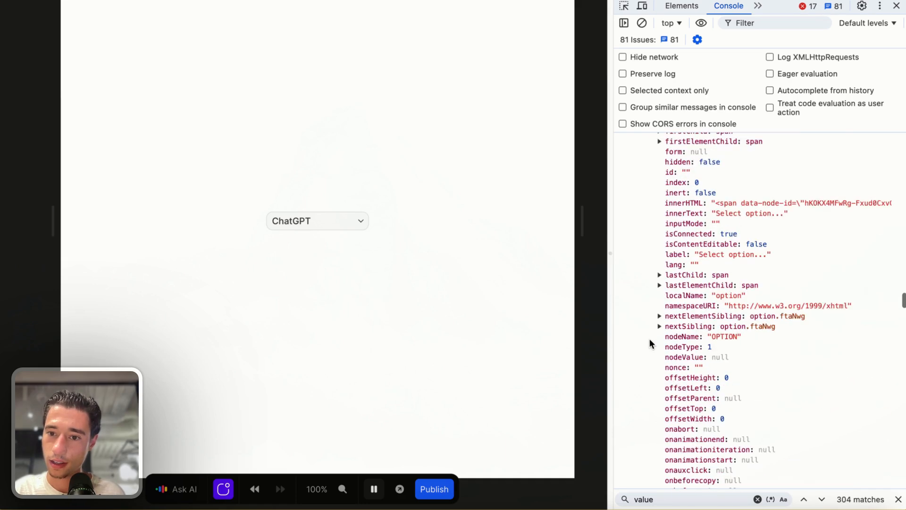
pyautogui.scroll(-20, 649, 341)
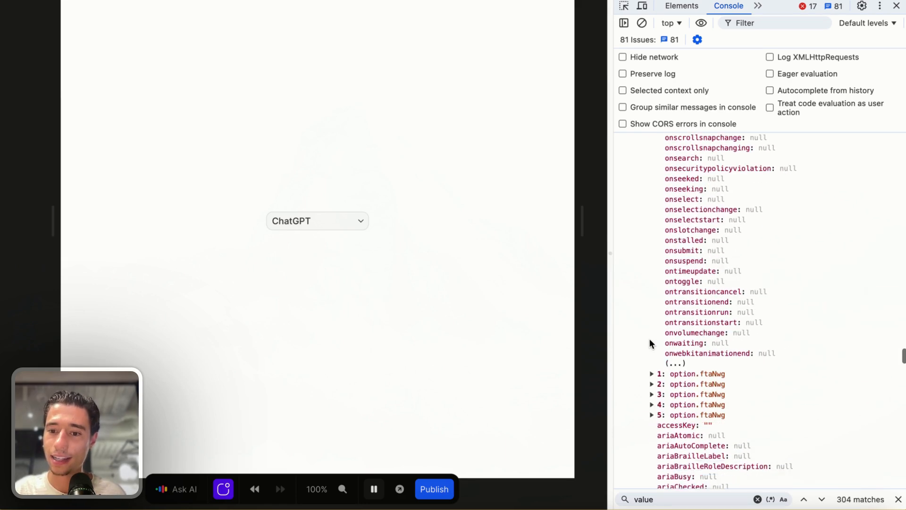
pyautogui.scroll(-10, 650, 342)
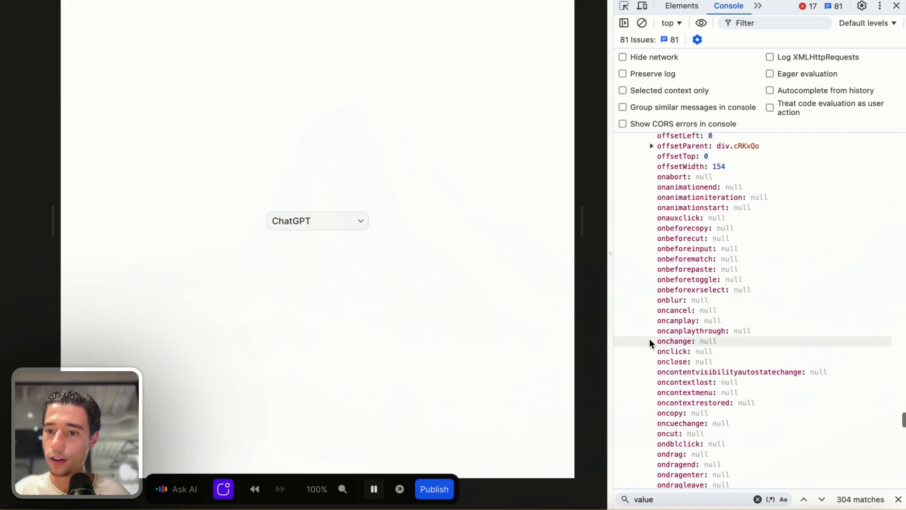
pyautogui.scroll(6, 650, 342)
pyautogui.scroll(6, 650, 342)
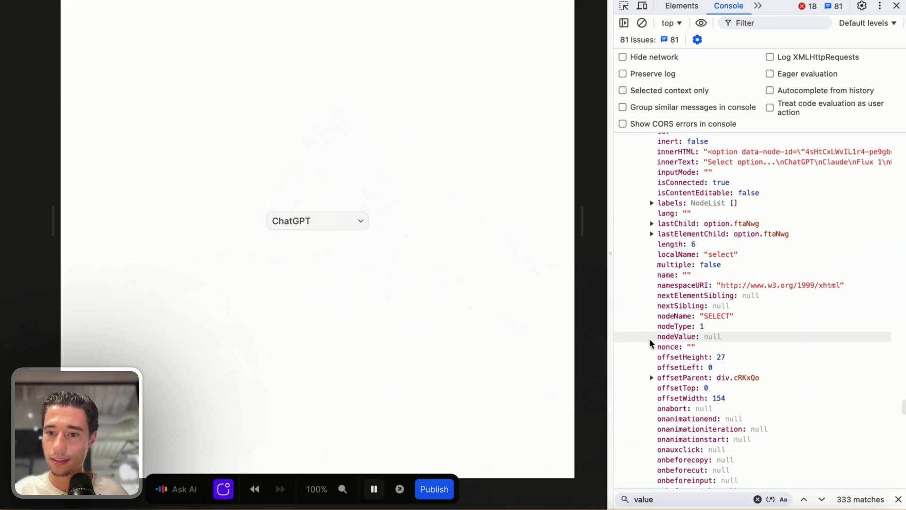
pyautogui.scroll(20, 649, 342)
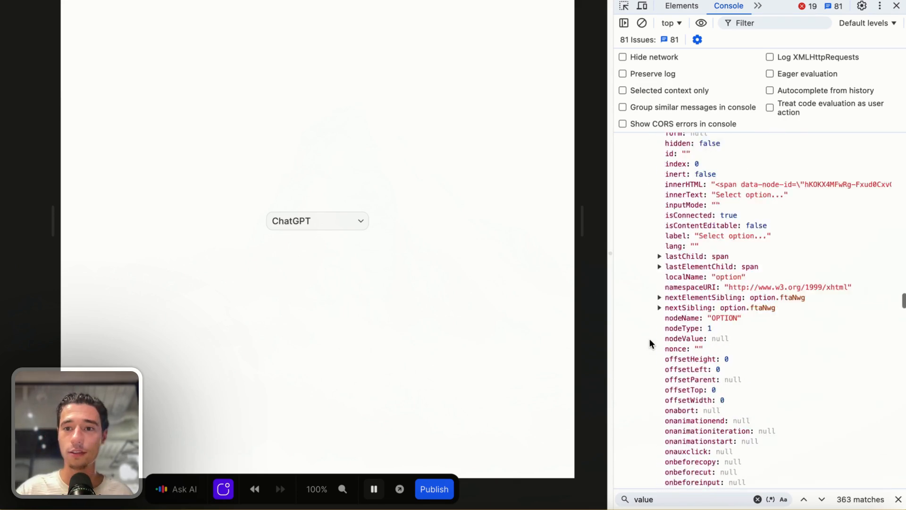
# Step: Clear and close the developer console, and stop the page preview
pyautogui.click(641, 24)
pyautogui.click(895, 6)
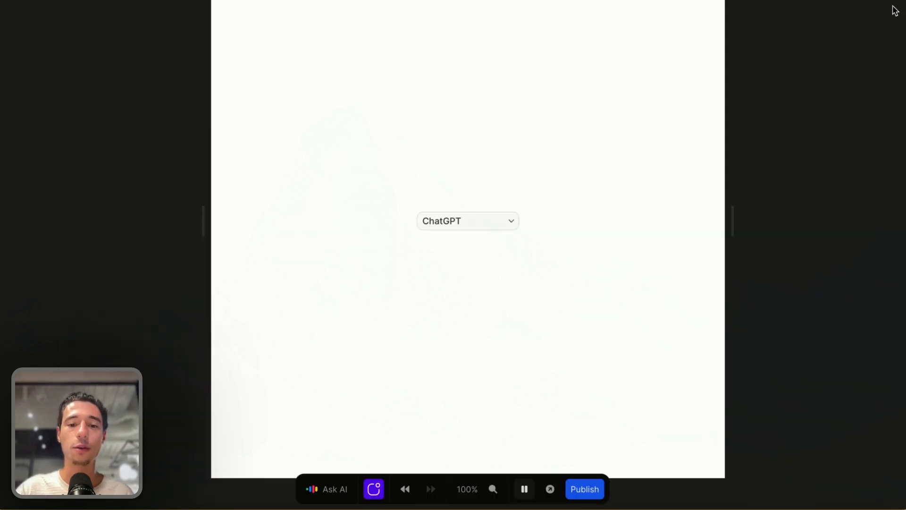
pyautogui.click(524, 488)
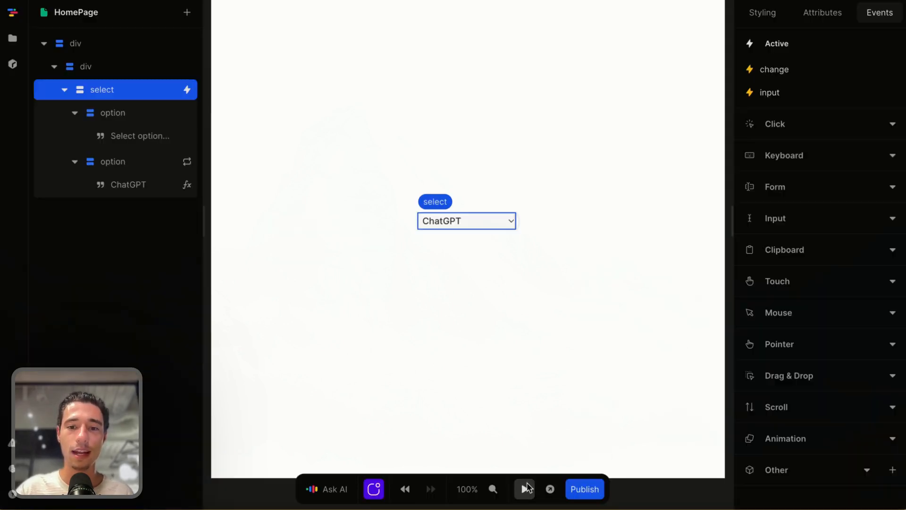
# Step: Set the change event's Log To Console data to the Event's target value and close the workflow
pyautogui.click(786, 76)
pyautogui.click(702, 220)
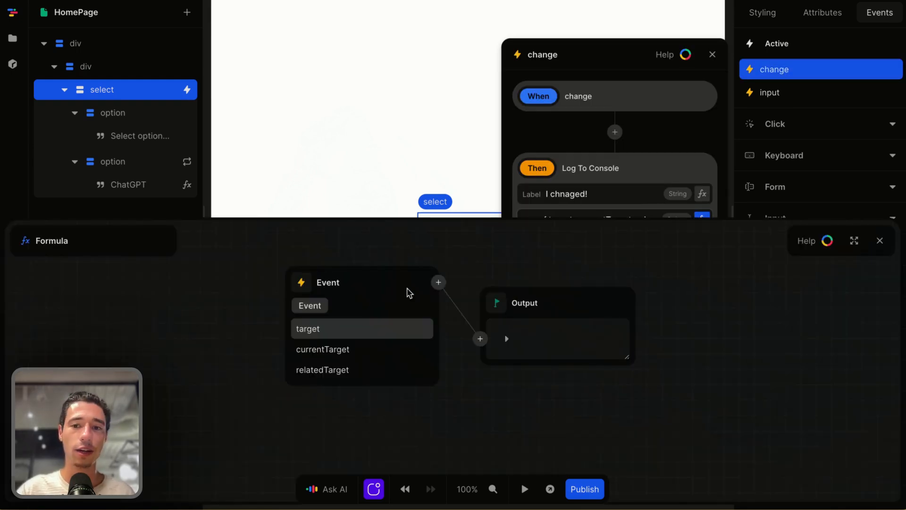
pyautogui.click(317, 331)
pyautogui.click(318, 331)
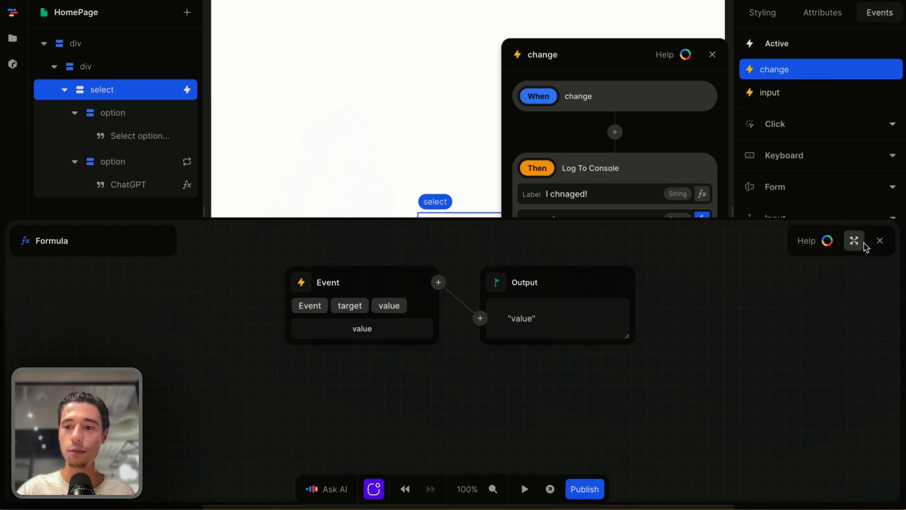
pyautogui.click(880, 241)
pyautogui.click(638, 284)
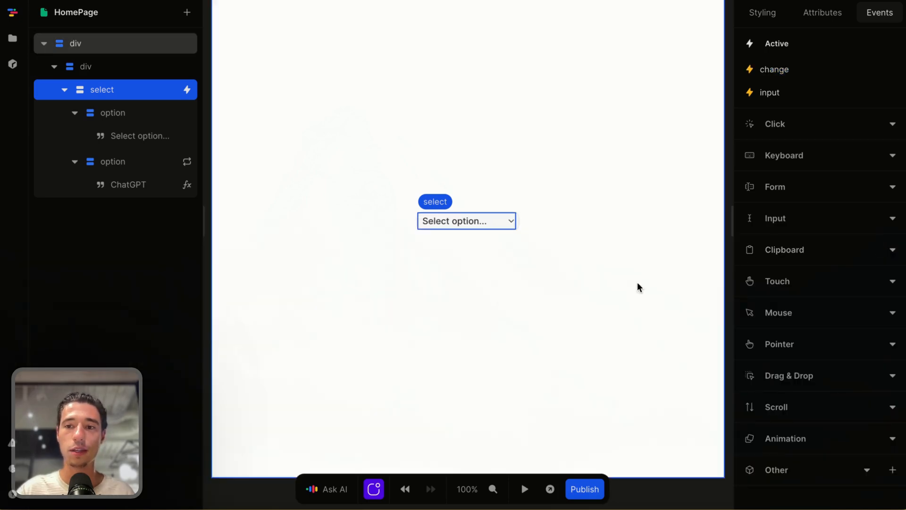
# Step: Set the input event's Log To Console data to the Event's target value and close the workflow
pyautogui.click(774, 91)
pyautogui.click(702, 219)
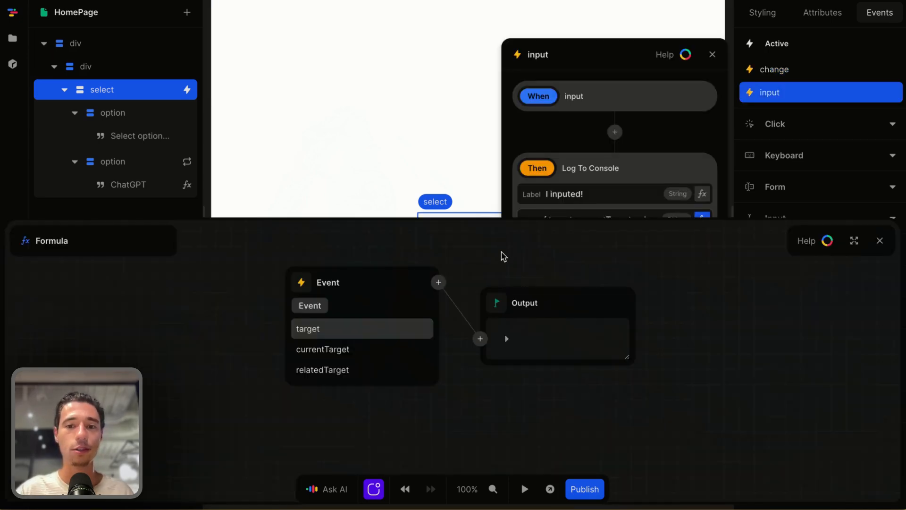
pyautogui.click(330, 324)
pyautogui.click(344, 332)
pyautogui.click(880, 241)
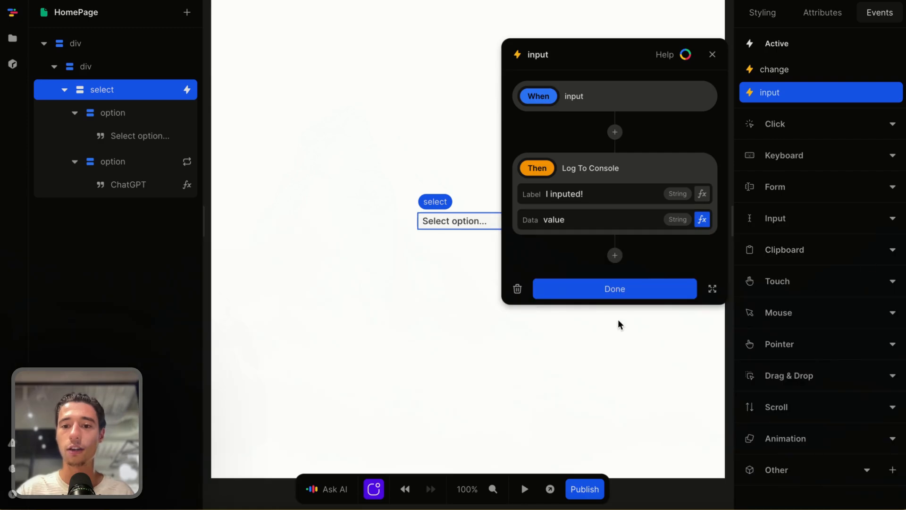
pyautogui.click(620, 287)
# Step: Open the browser's developer console and clear its messages
pyautogui.rightClick(554, 282)
pyautogui.click(580, 422)
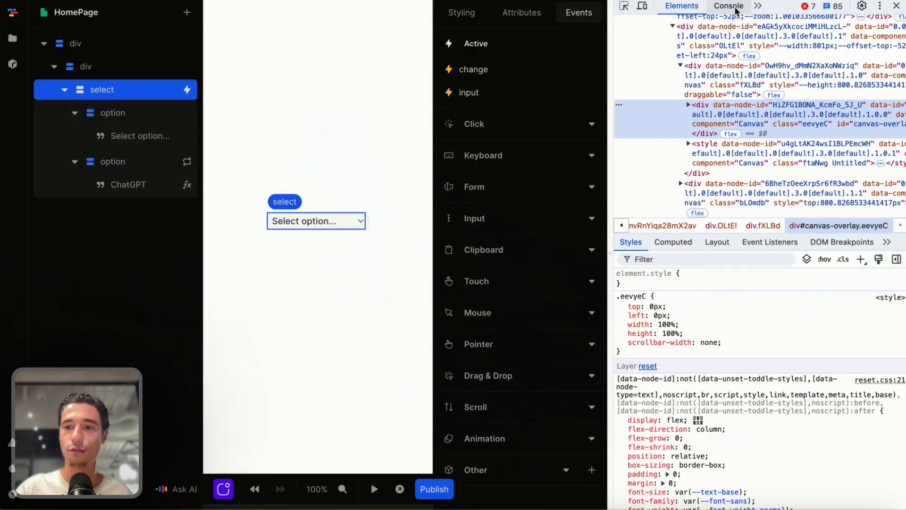
pyautogui.click(729, 6)
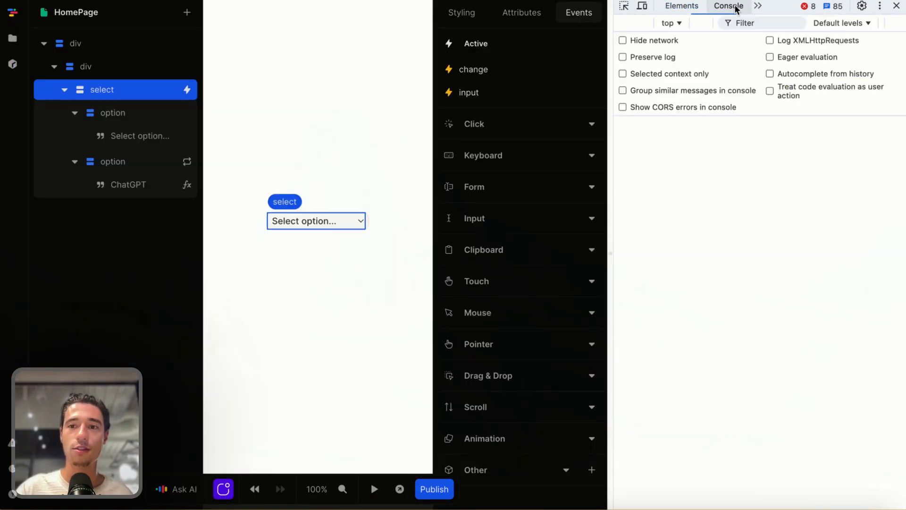
pyautogui.click(642, 22)
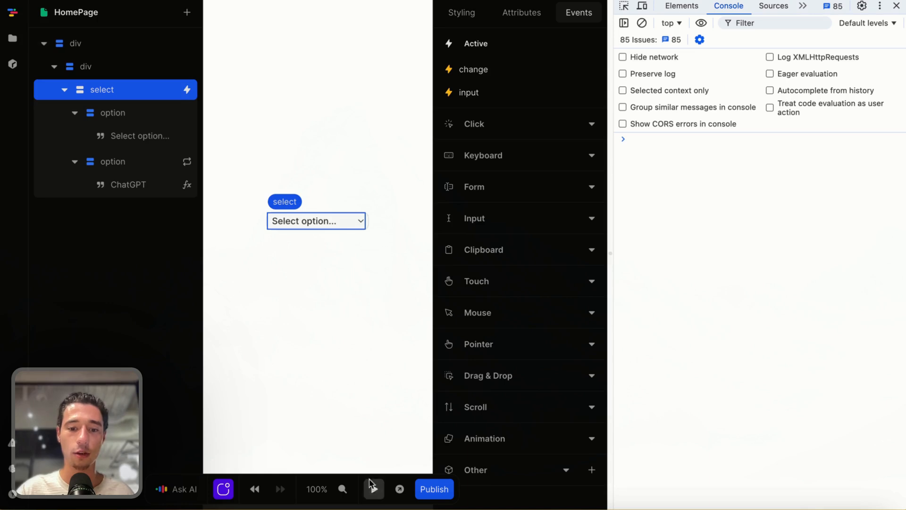
# Step: Preview the page, choose Claude in the dropdown to check the logged events, and close the developer console
pyautogui.click(374, 489)
pyautogui.click(329, 224)
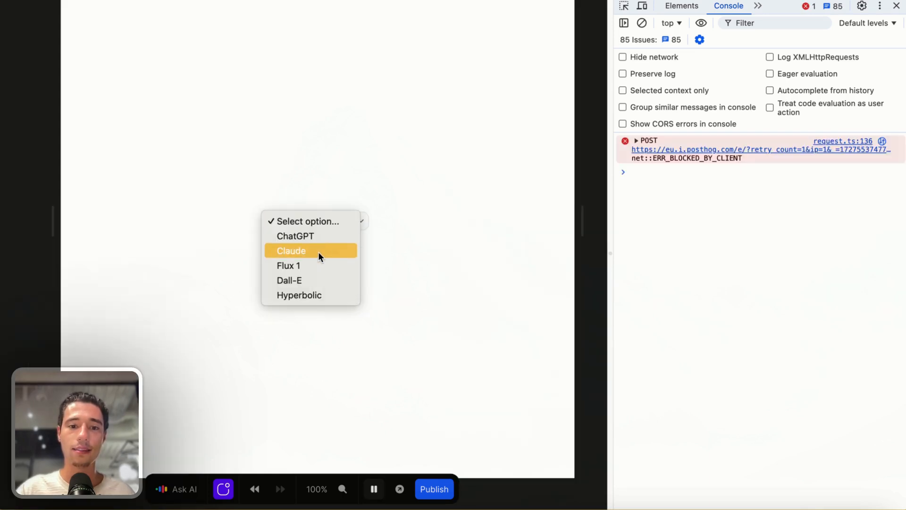
pyautogui.click(320, 250)
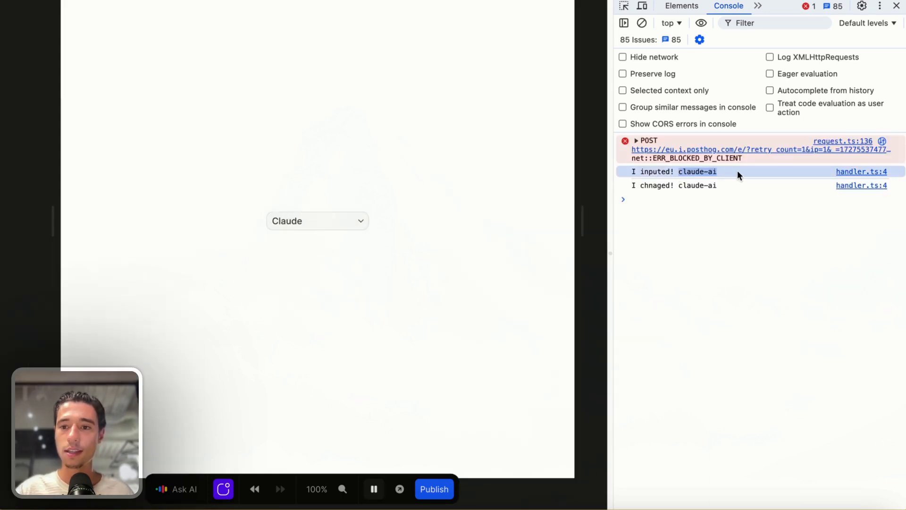
pyautogui.click(896, 5)
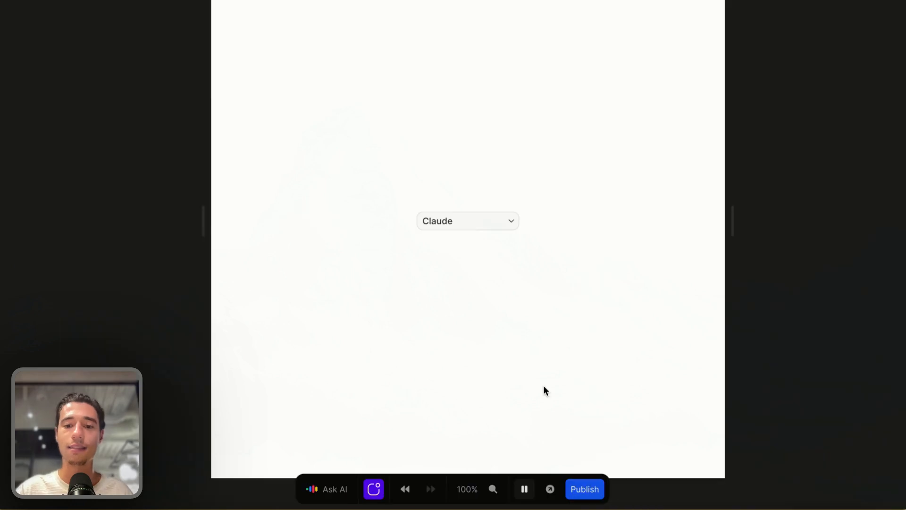
# Step: Stop the page preview and delete the select element's change event
pyautogui.click(522, 489)
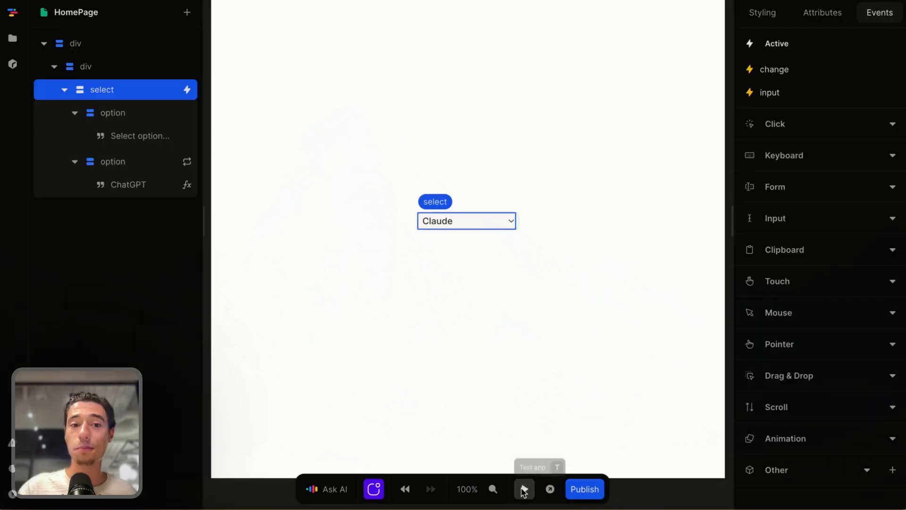
pyautogui.click(781, 71)
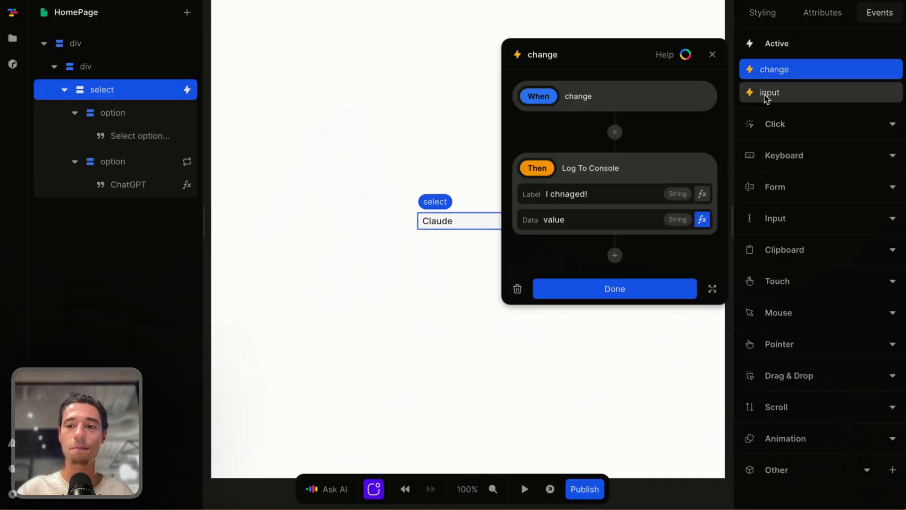
pyautogui.click(518, 291)
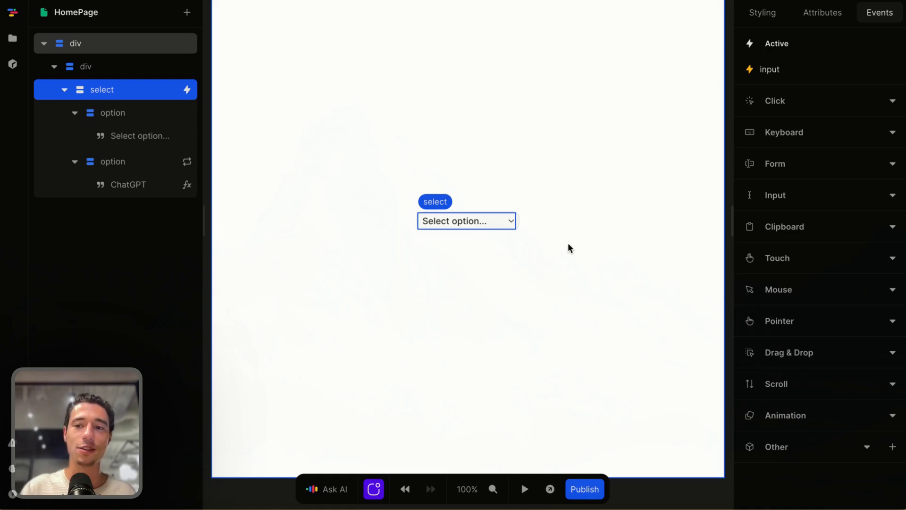
# Step: Review the remaining input event, start the page preview, and open a cleared developer console
pyautogui.click(755, 69)
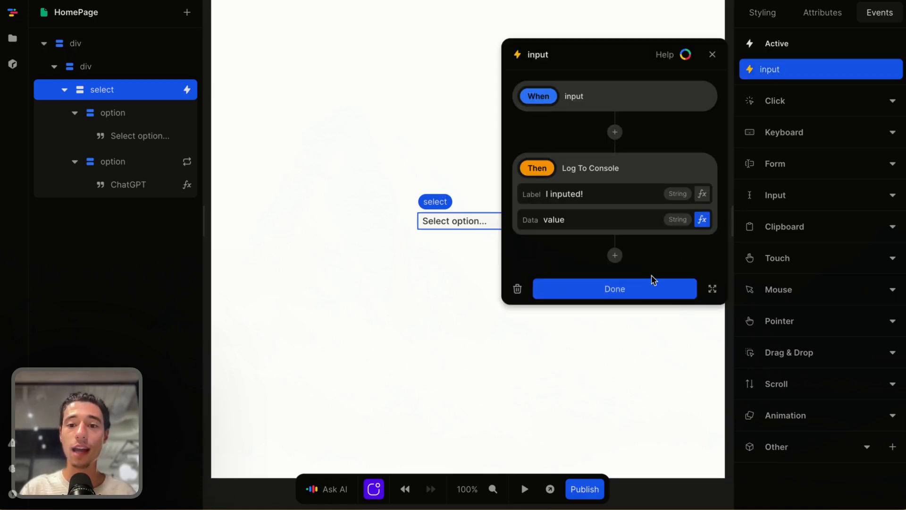
pyautogui.click(633, 297)
pyautogui.click(524, 489)
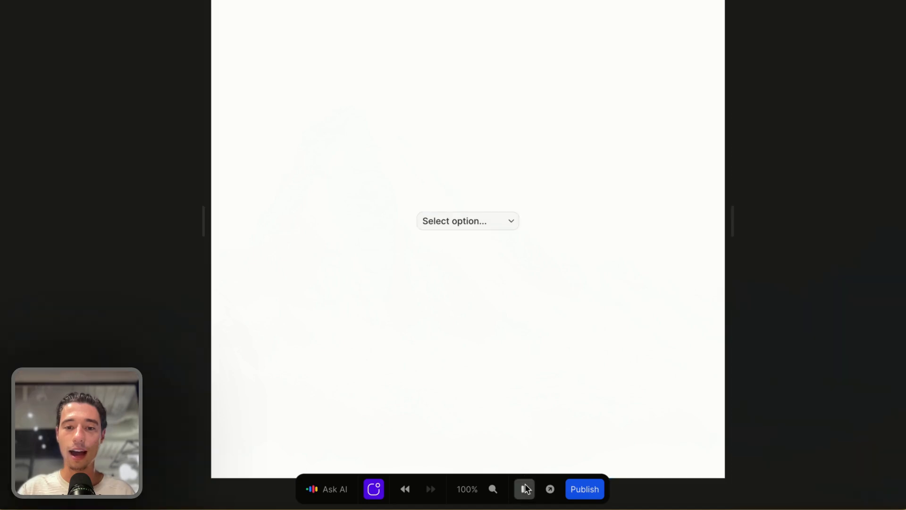
pyautogui.rightClick(588, 272)
pyautogui.click(621, 448)
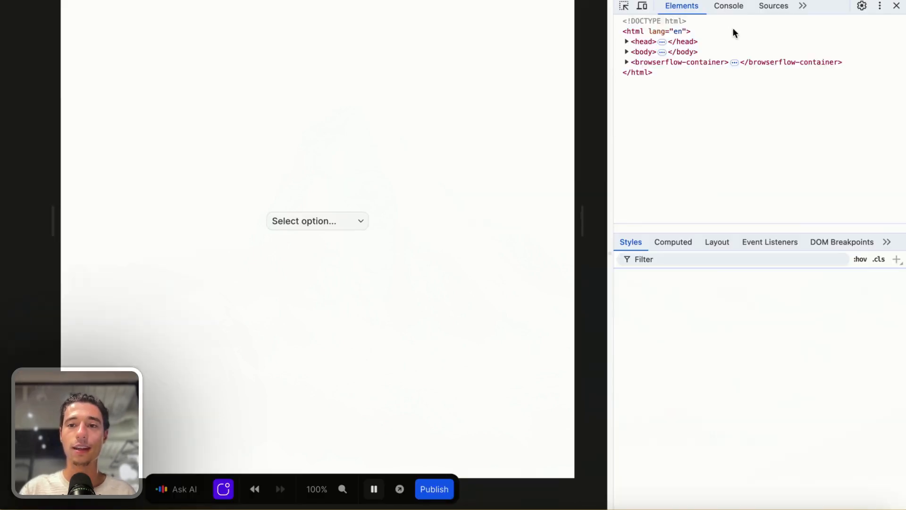
pyautogui.click(728, 5)
pyautogui.click(642, 23)
# Step: Choose Dall-E, Claude and ChatGPT in turn to check the logged input values, and close the console and preview
pyautogui.click(355, 217)
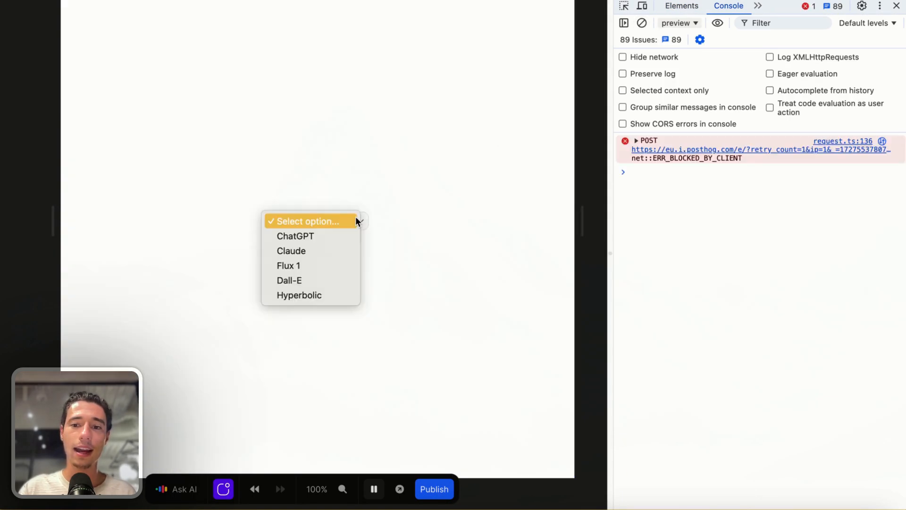
pyautogui.click(329, 278)
pyautogui.click(334, 222)
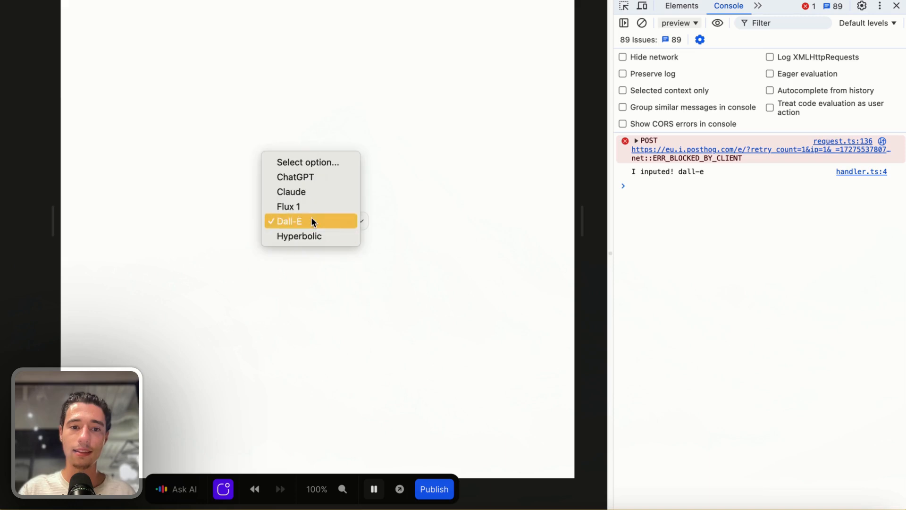
pyautogui.click(312, 191)
pyautogui.click(325, 214)
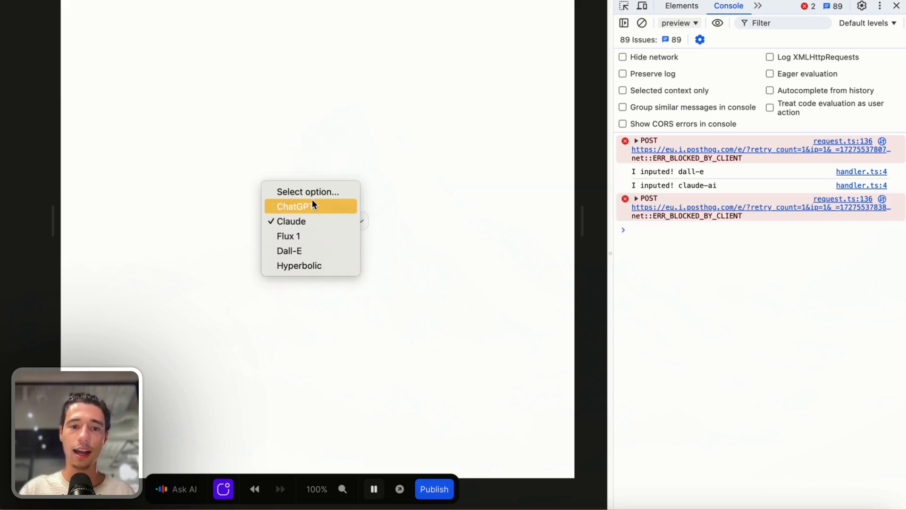
pyautogui.click(309, 206)
pyautogui.doubleClick(694, 231)
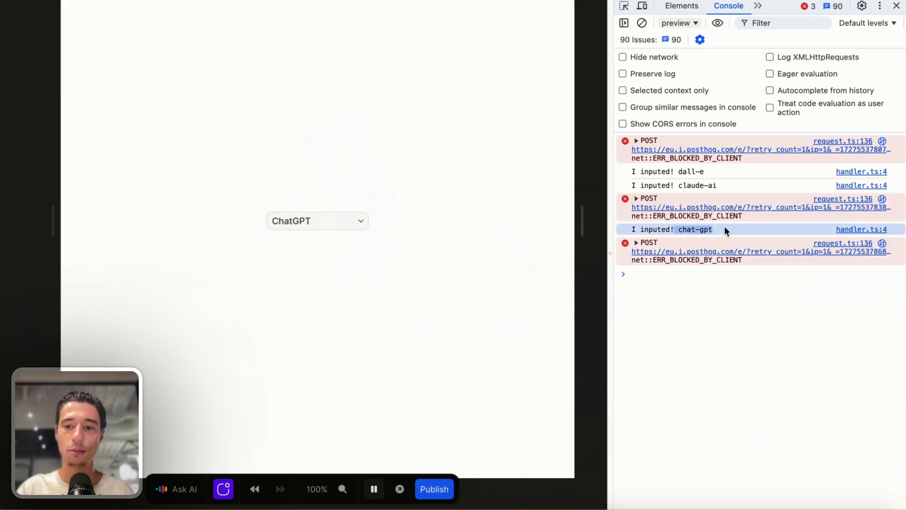
pyautogui.click(896, 6)
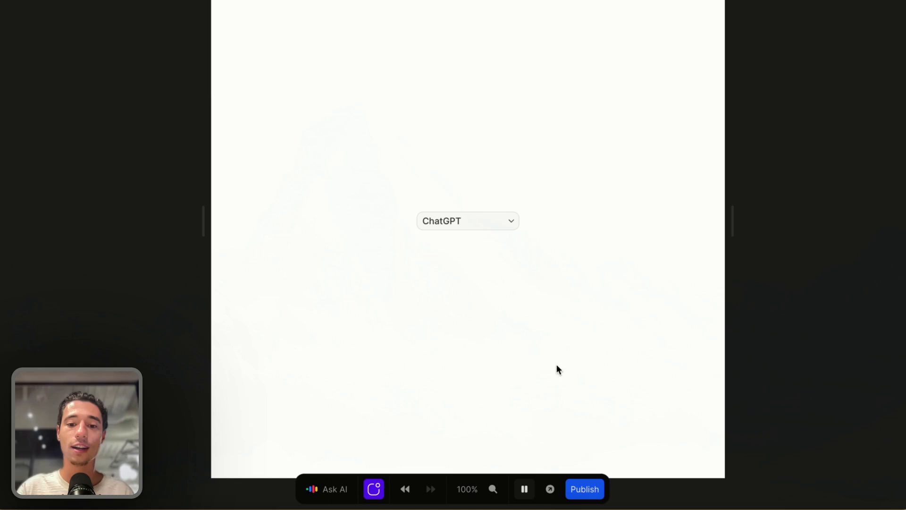
pyautogui.click(524, 488)
# Step: Review the formula behind the input event's Log To Console data and close the workflow
pyautogui.click(791, 66)
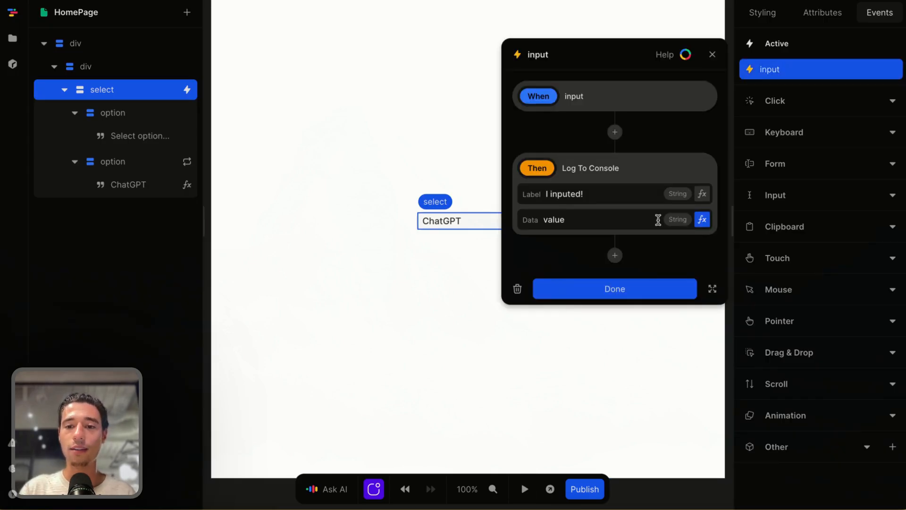
pyautogui.click(702, 219)
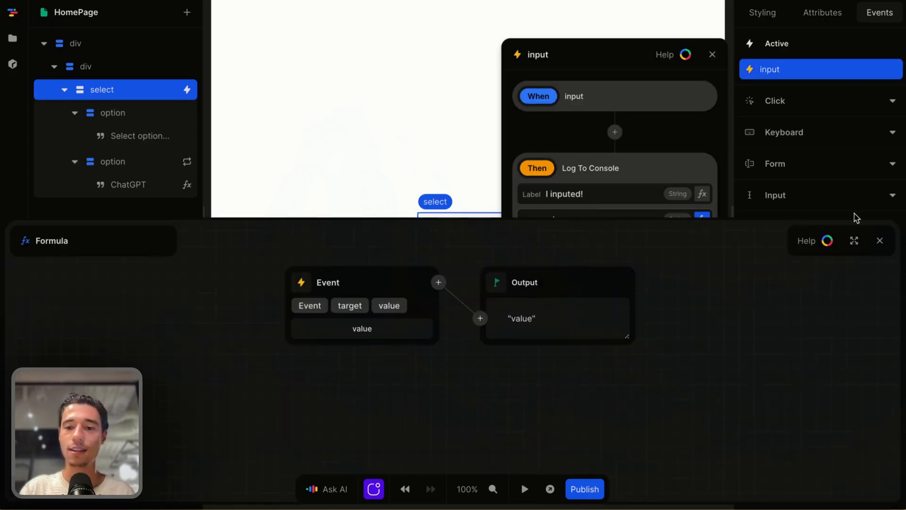
pyautogui.click(881, 242)
pyautogui.click(652, 291)
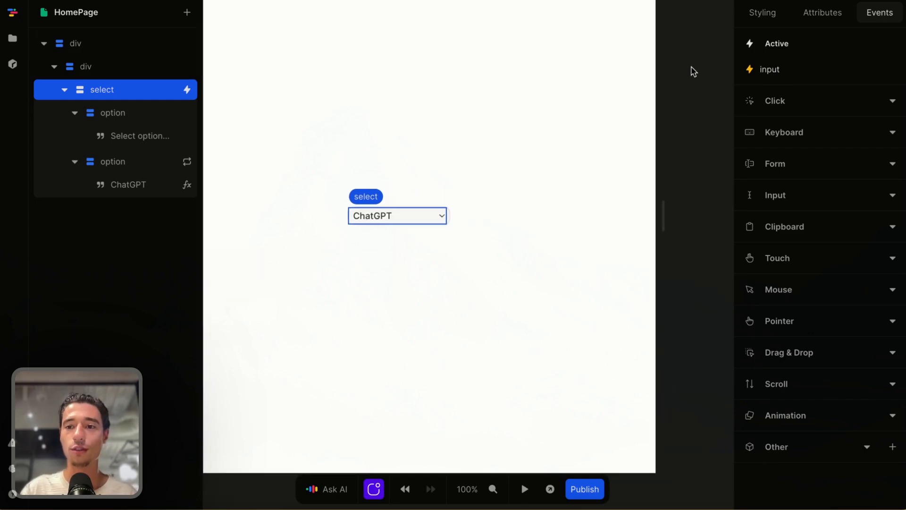
# Step: Add a page variable named selectorValue
pyautogui.click(695, 72)
pyautogui.click(892, 70)
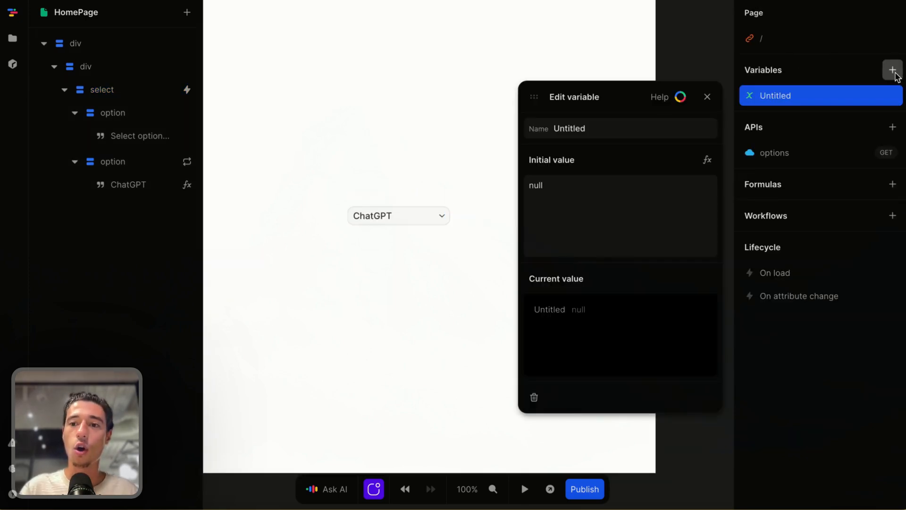
pyautogui.click(587, 131)
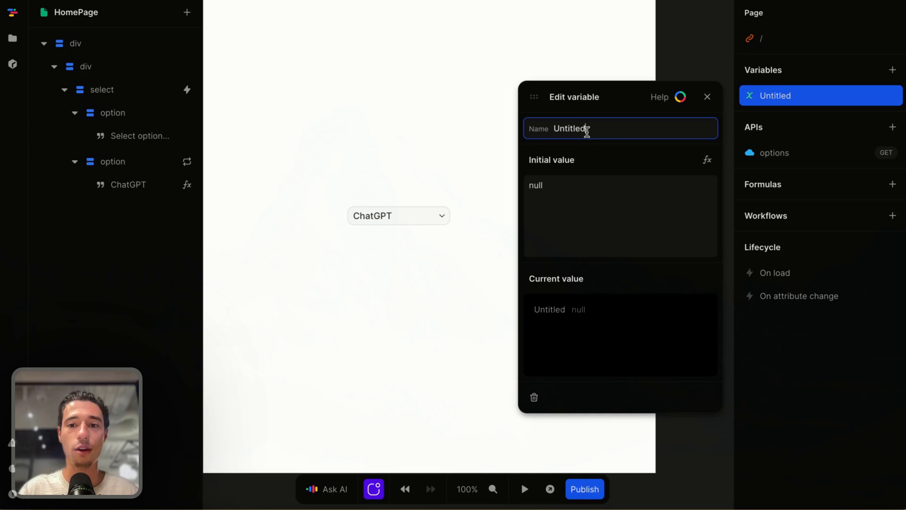
pyautogui.press('BackSpace')
pyautogui.write('selectorValue')
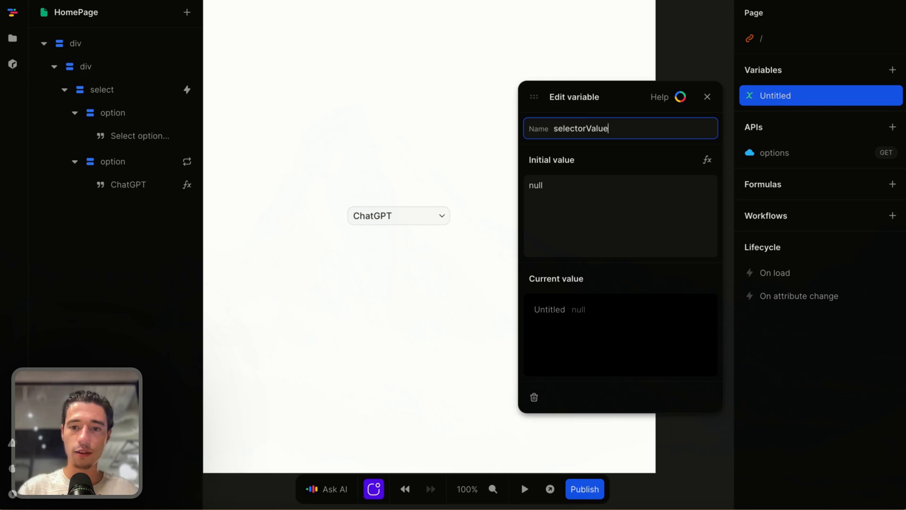
# Step: Set the selectorValue variable's initial value to 0 and close the variable editor
pyautogui.click(565, 194)
pyautogui.doubleClick(566, 194)
pyautogui.press('BackSpace')
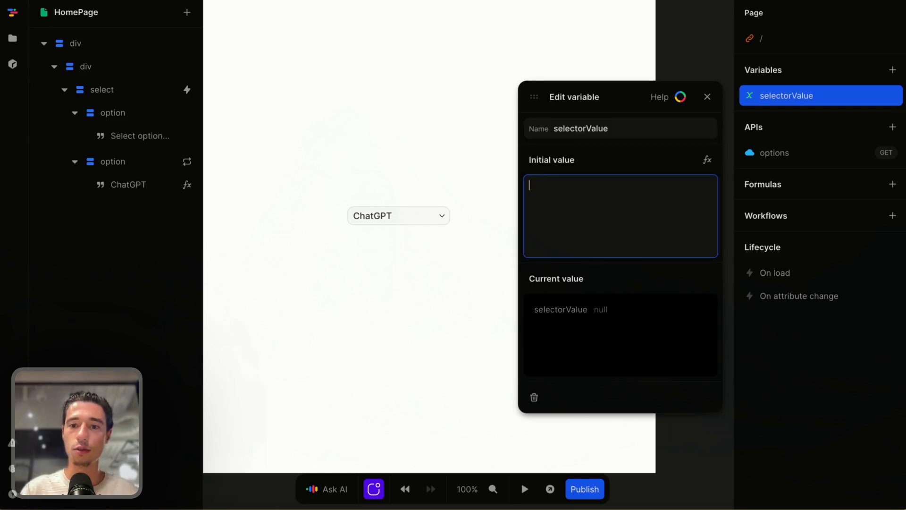
pyautogui.click(618, 169)
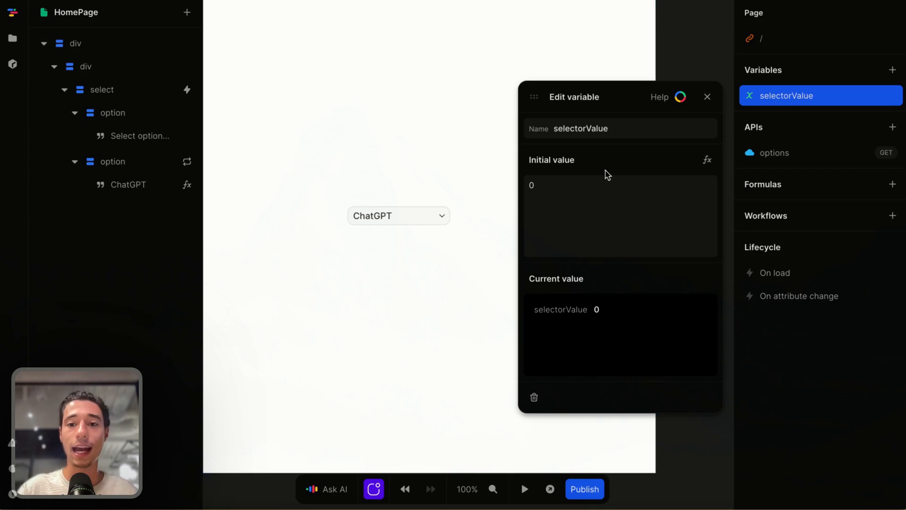
pyautogui.click(707, 96)
# Step: Copy the Event target value node from the data formula of the select's input event
pyautogui.click(415, 219)
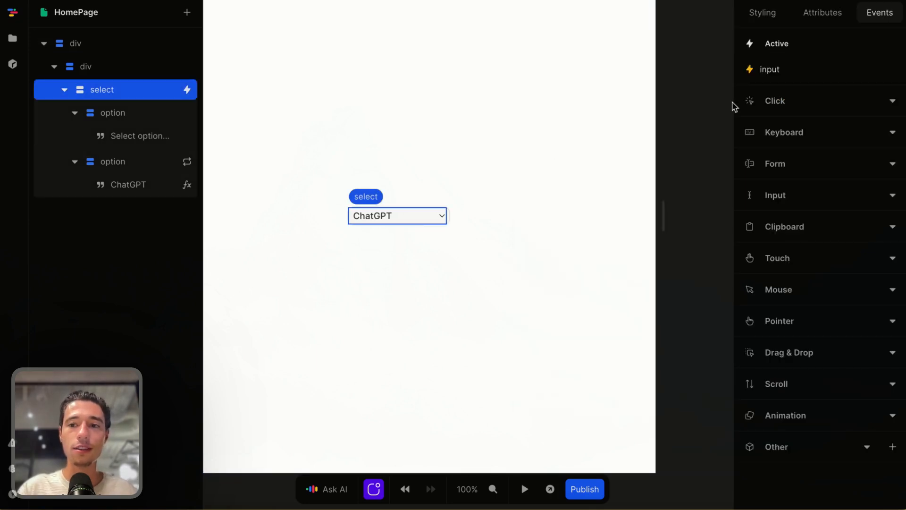
pyautogui.click(819, 15)
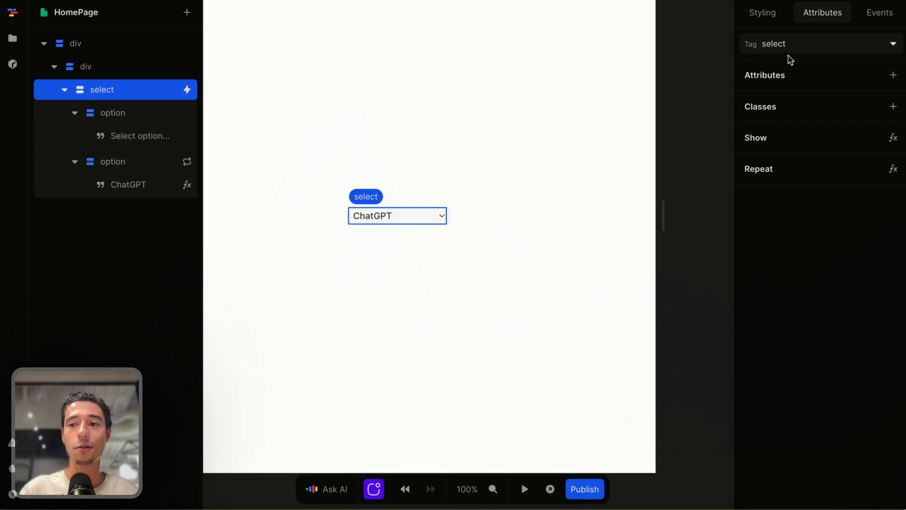
pyautogui.click(890, 21)
pyautogui.click(819, 73)
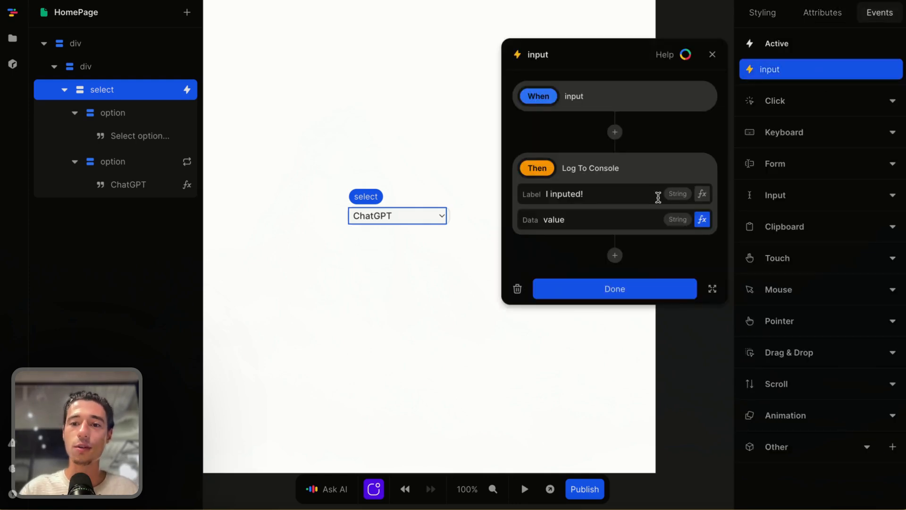
pyautogui.click(708, 223)
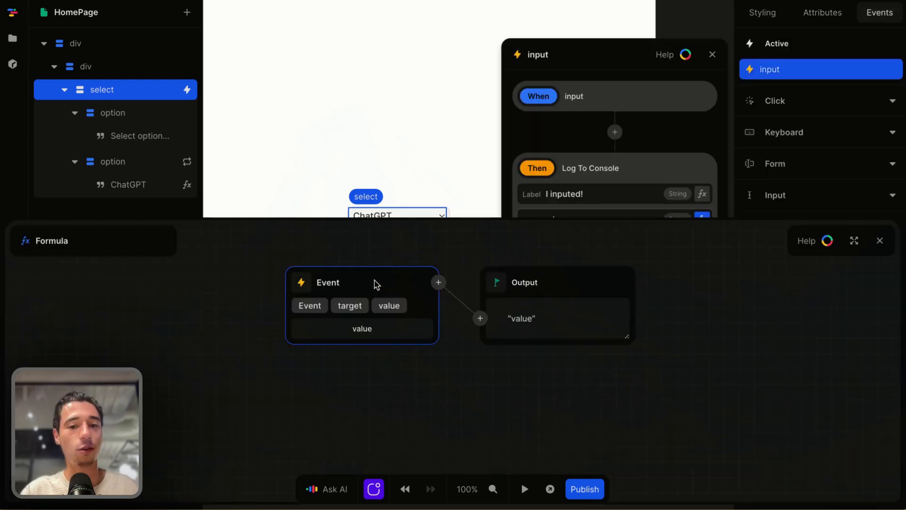
pyautogui.rightClick(360, 287)
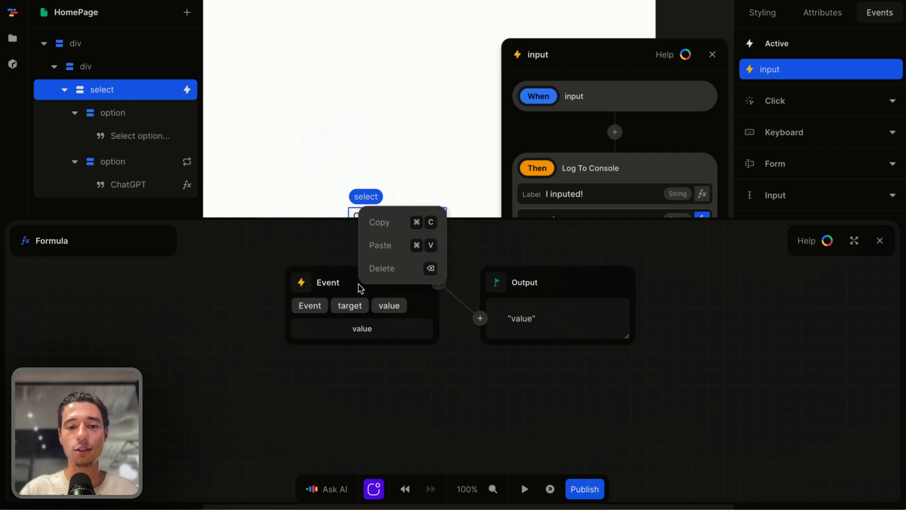
pyautogui.click(394, 230)
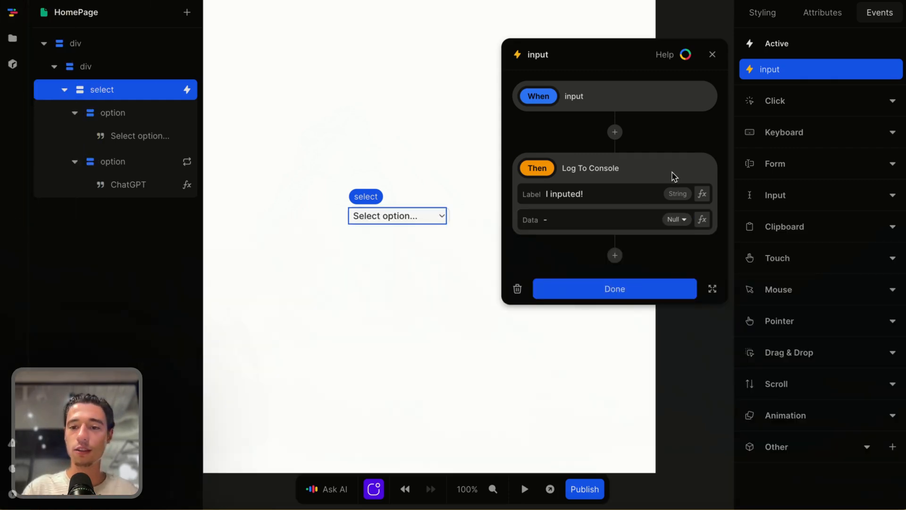
# Step: Replace the input event's Log To Console action with an action that sets the selectorValue variable
pyautogui.click(671, 172)
pyautogui.press('BackSpace')
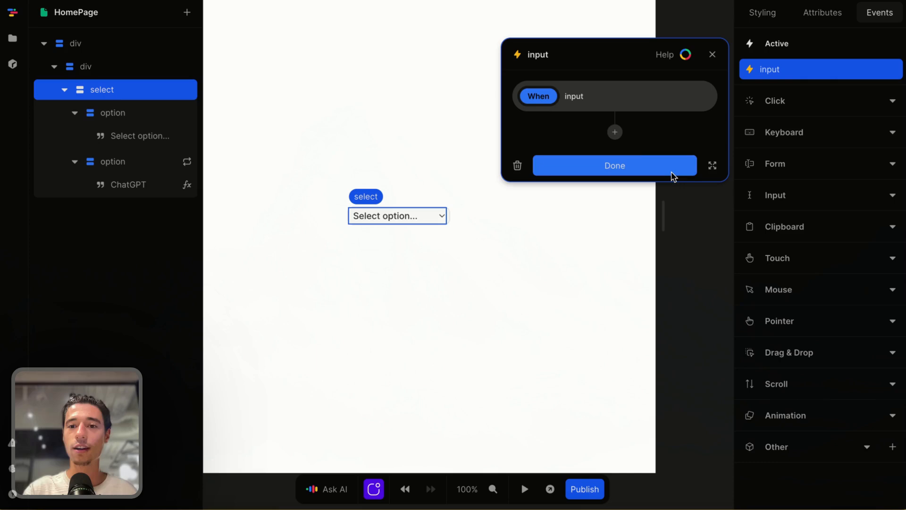
pyautogui.click(613, 133)
pyautogui.click(566, 189)
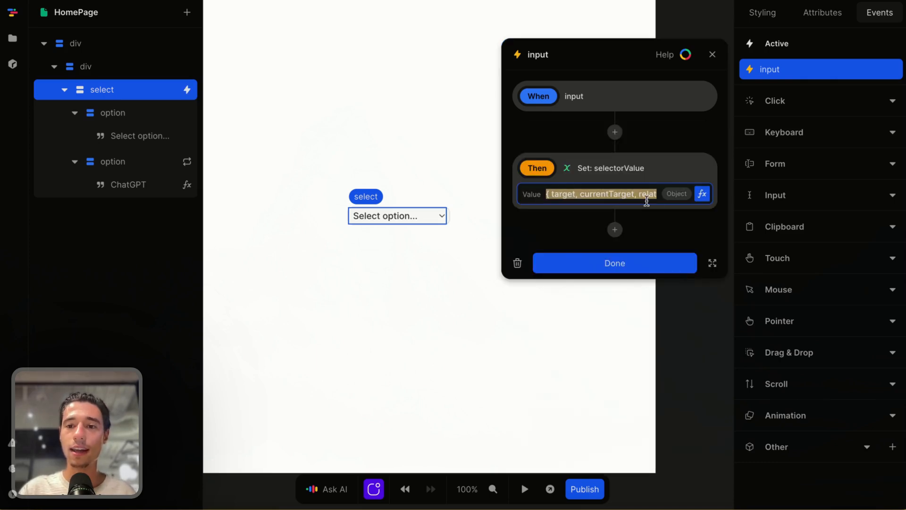
# Step: Set the value of the Set selectorValue action to the Event target value and finish the input event workflow
pyautogui.click(702, 193)
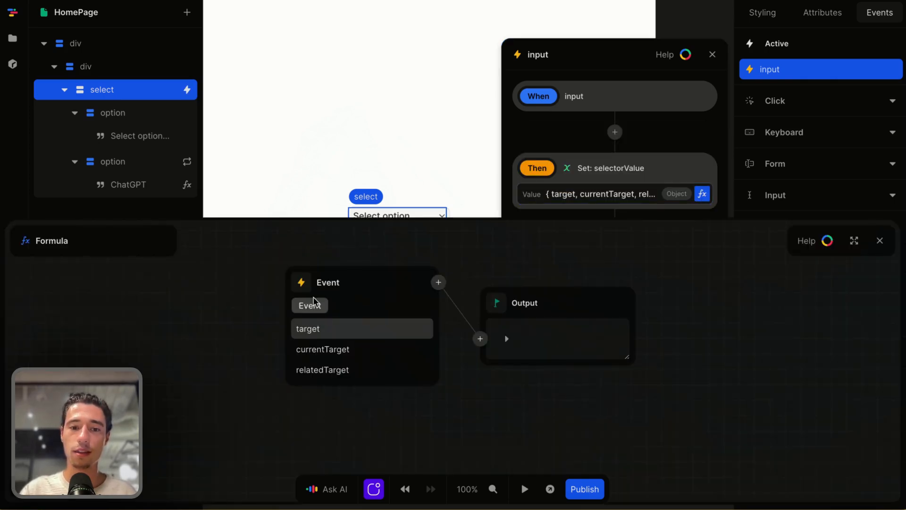
pyautogui.click(311, 328)
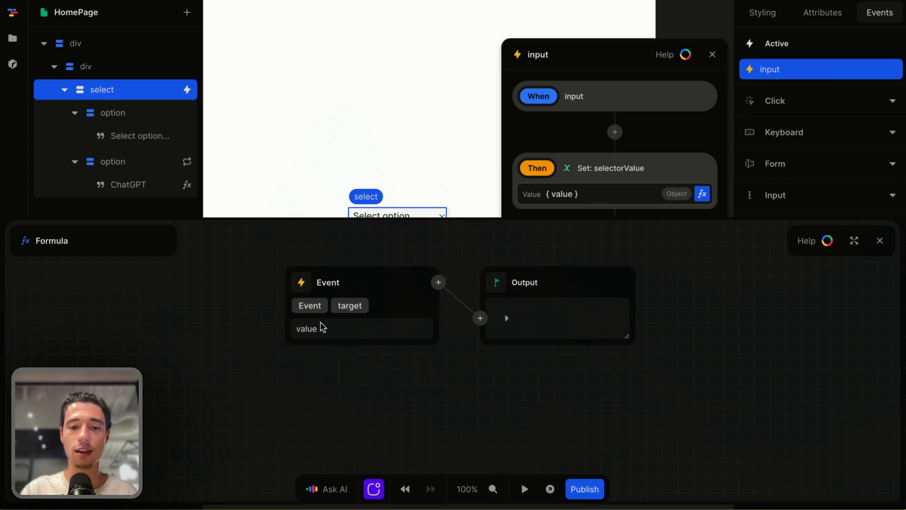
pyautogui.click(334, 331)
pyautogui.click(879, 240)
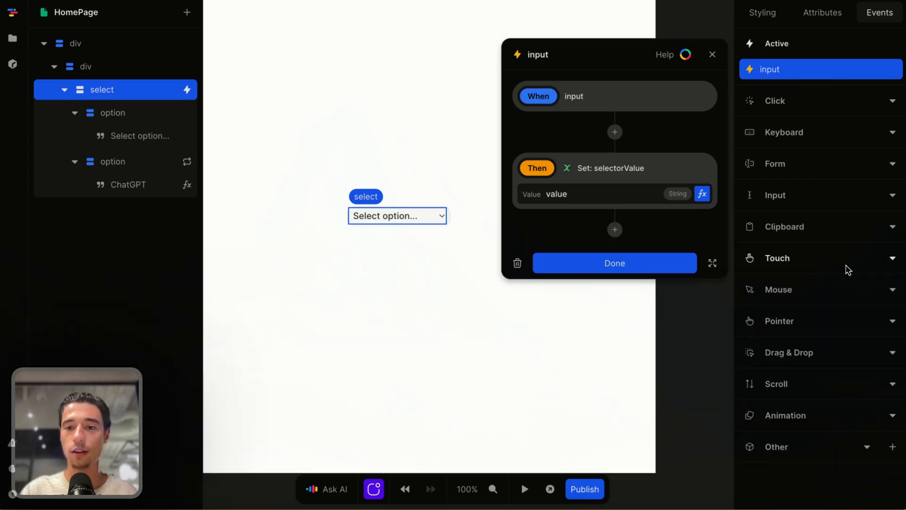
pyautogui.click(653, 273)
# Step: Add a Text element to the page below the select dropdown
pyautogui.click(404, 317)
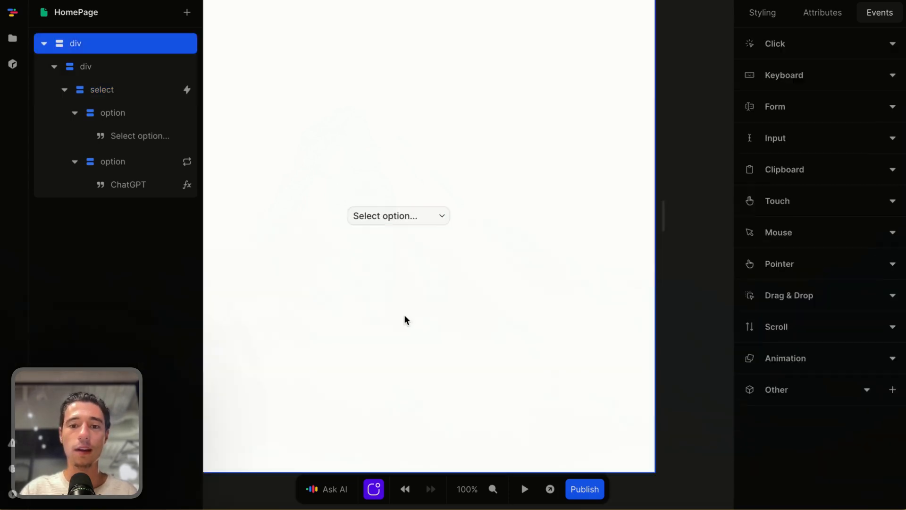
pyautogui.click(187, 12)
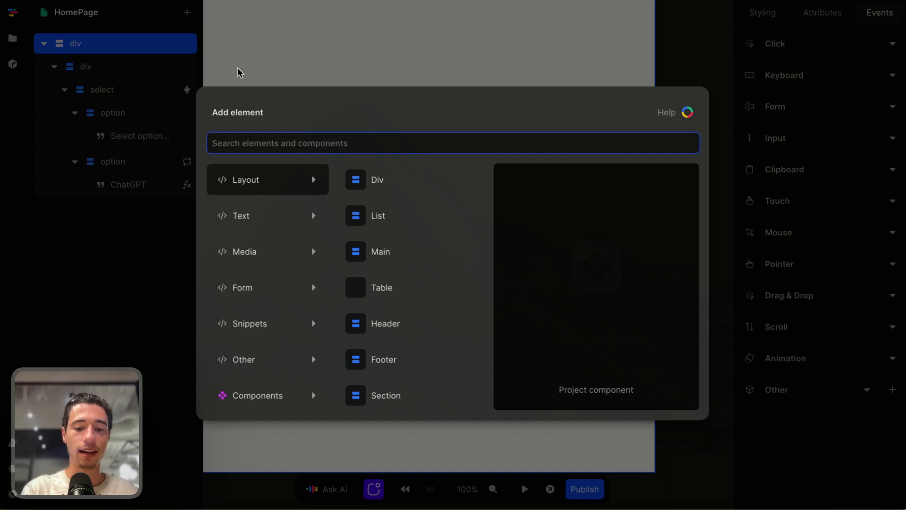
pyautogui.write('t')
pyautogui.click(227, 179)
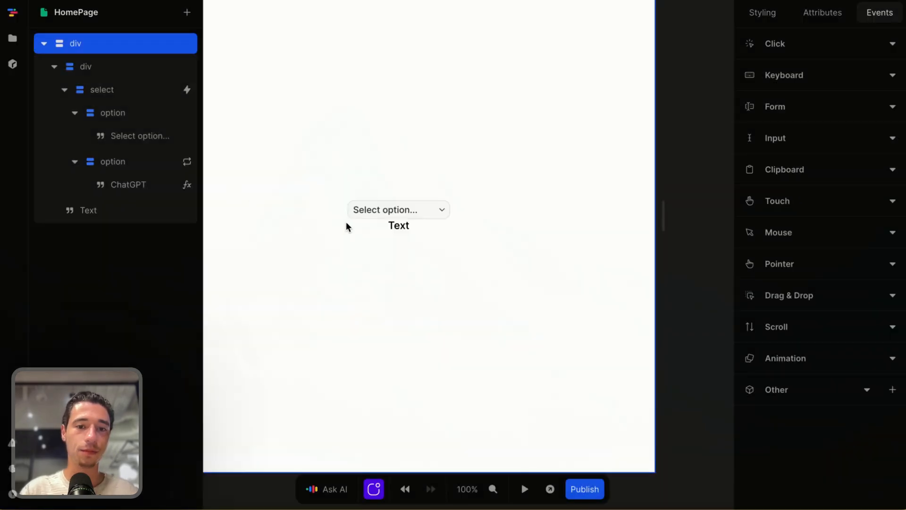
# Step: Bind the new text element's content to the selectorValue variable with a formula
pyautogui.click(407, 227)
pyautogui.click(811, 71)
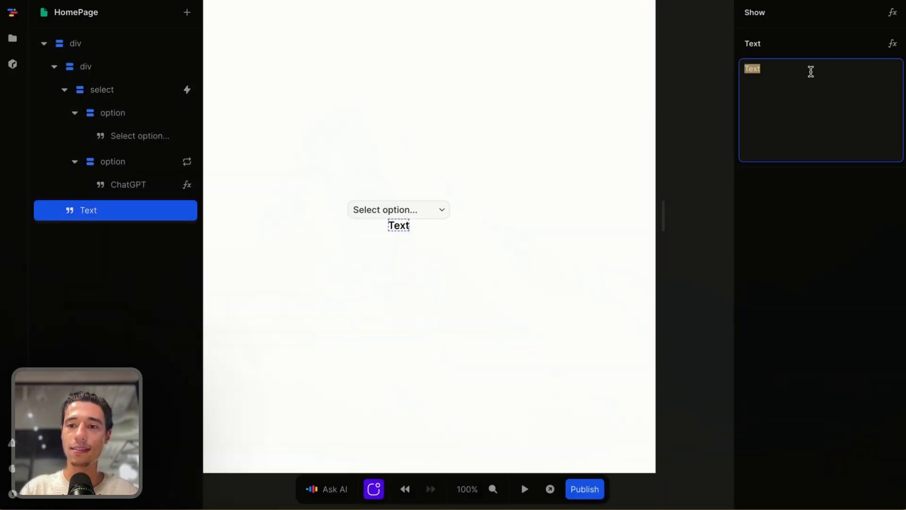
pyautogui.click(892, 43)
pyautogui.click(302, 296)
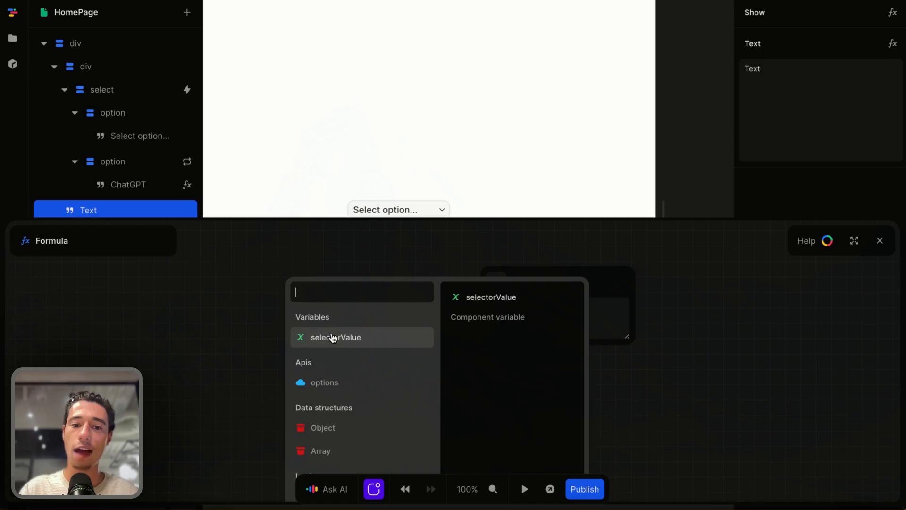
pyautogui.click(332, 338)
pyautogui.click(879, 242)
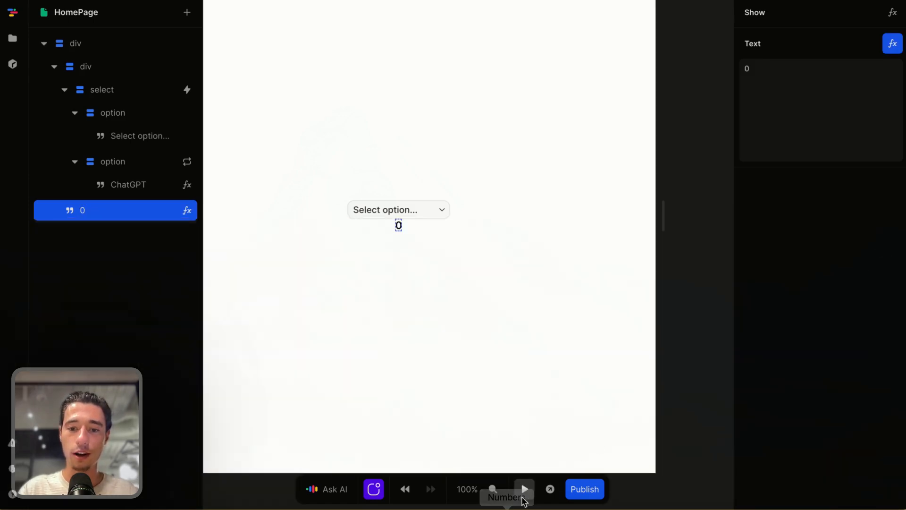
# Step: Test the dropdown in preview mode by choosing Flux 1, Hyperbolic and ChatGPT, and return to design mode
pyautogui.click(524, 496)
pyautogui.click(418, 211)
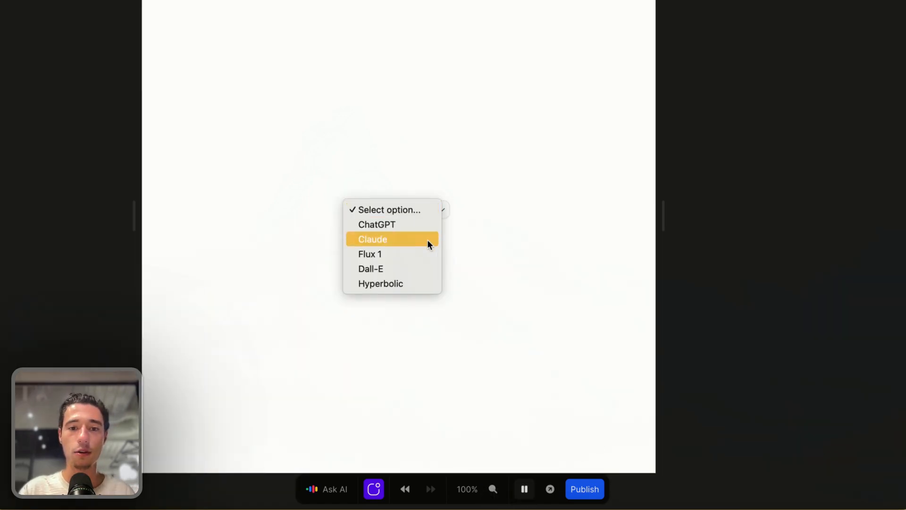
pyautogui.click(407, 255)
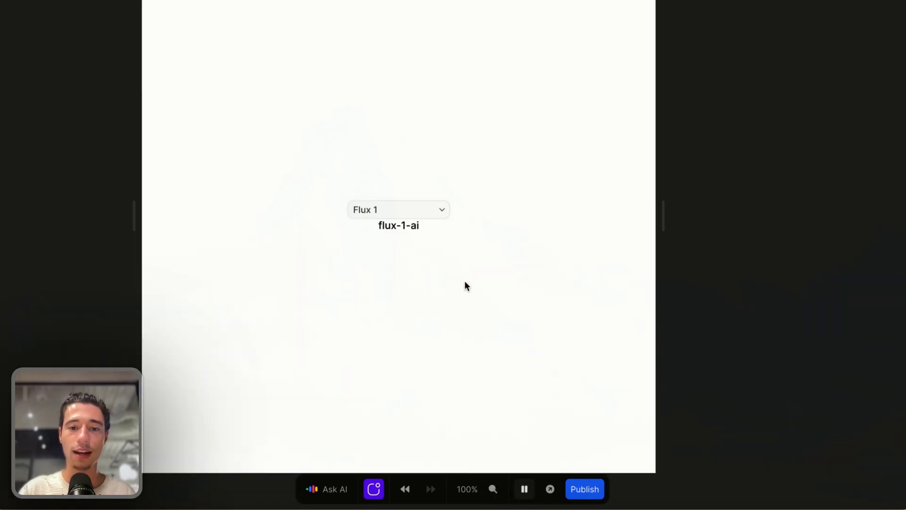
pyautogui.click(431, 210)
pyautogui.click(409, 239)
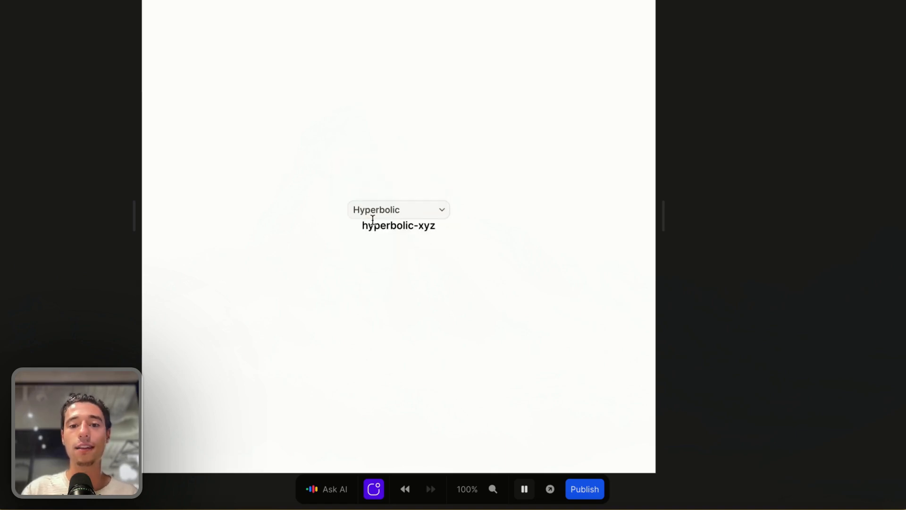
pyautogui.click(436, 210)
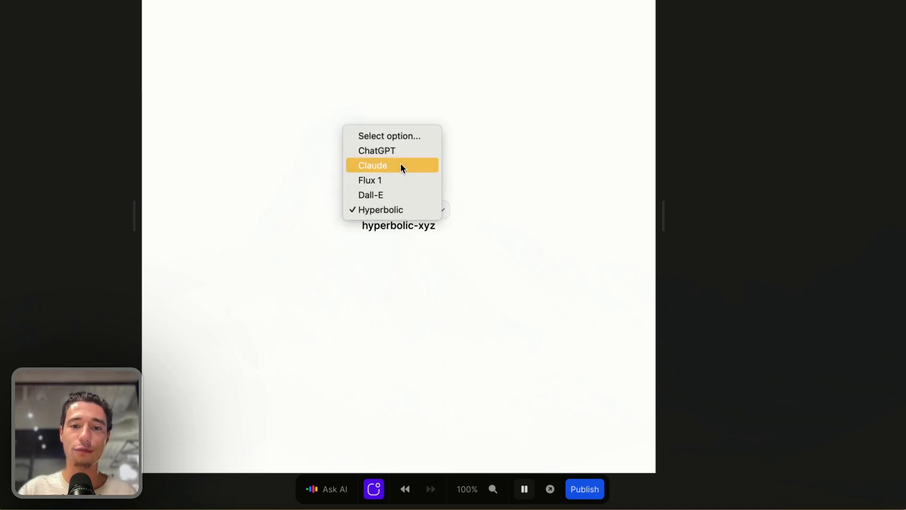
pyautogui.click(395, 150)
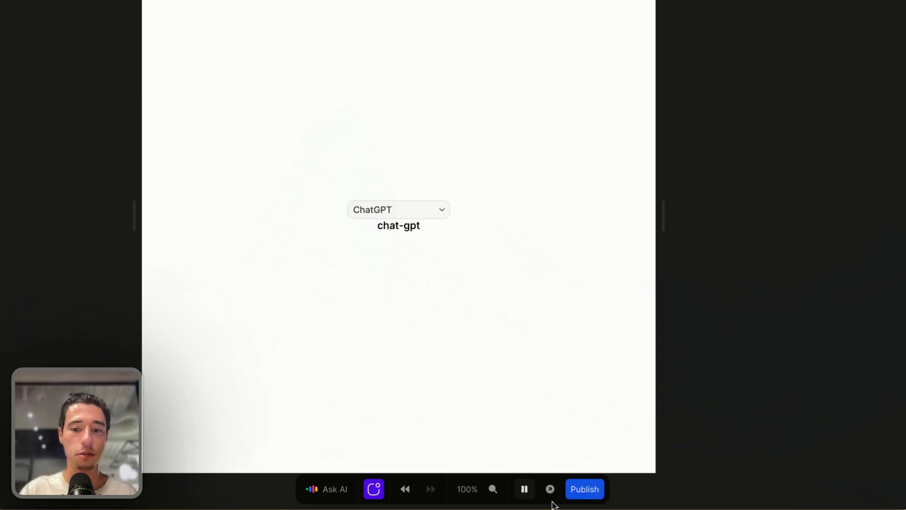
pyautogui.click(524, 489)
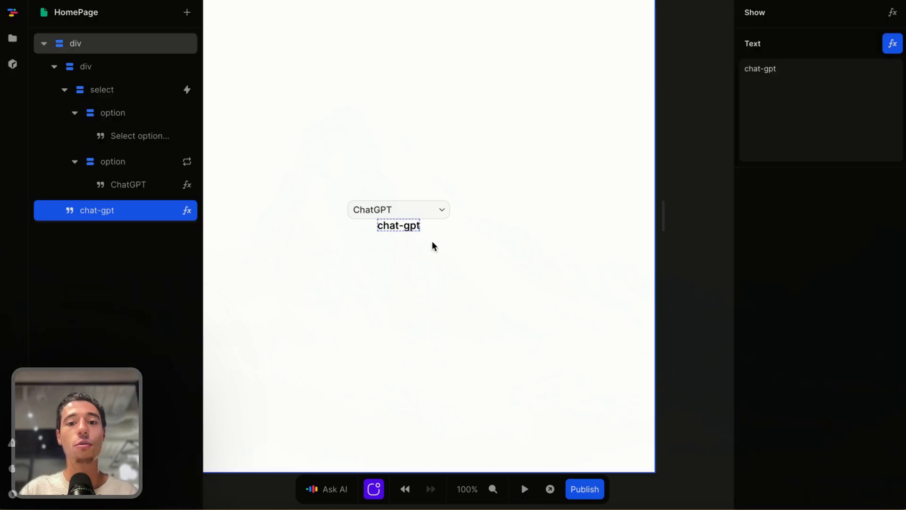
pyautogui.click(524, 489)
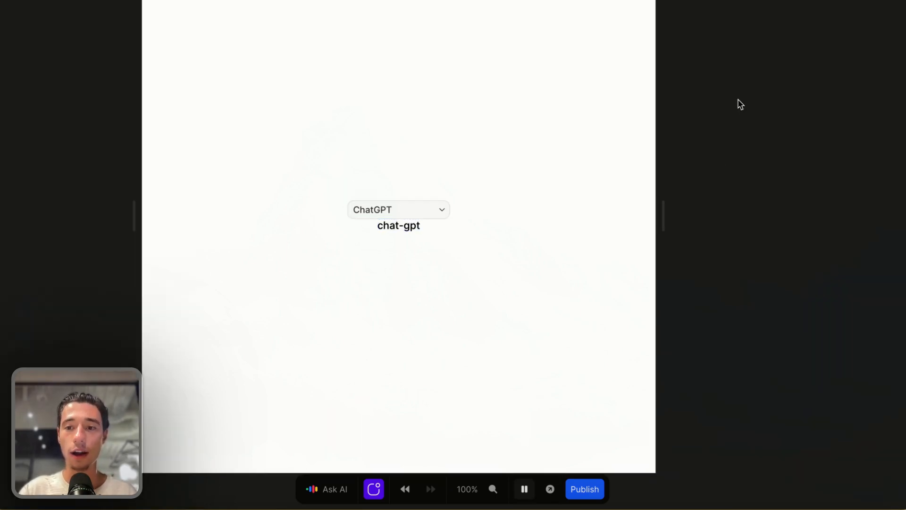
pyautogui.click(523, 489)
# Step: Set the selectorValue variable's initial value to "chat-gpt" and check the saved entry
pyautogui.click(689, 128)
pyautogui.click(779, 97)
pyautogui.click(575, 189)
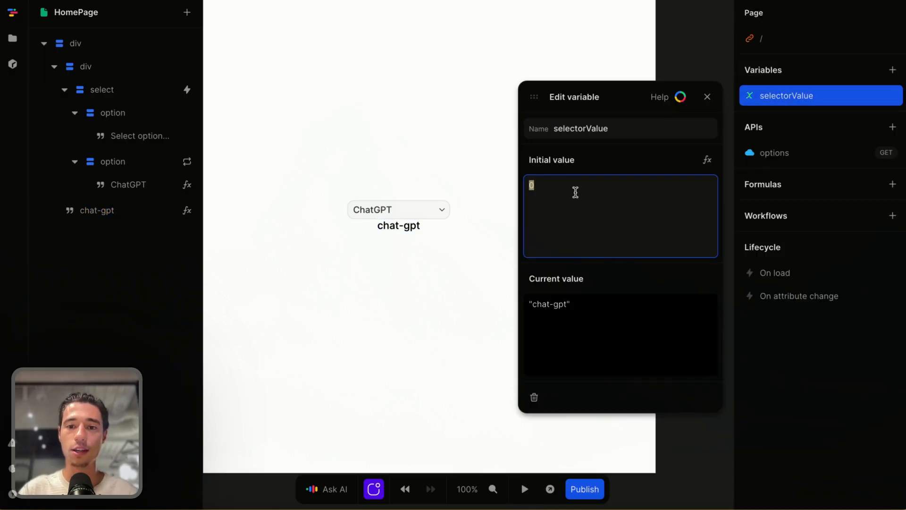
pyautogui.press('BackSpace')
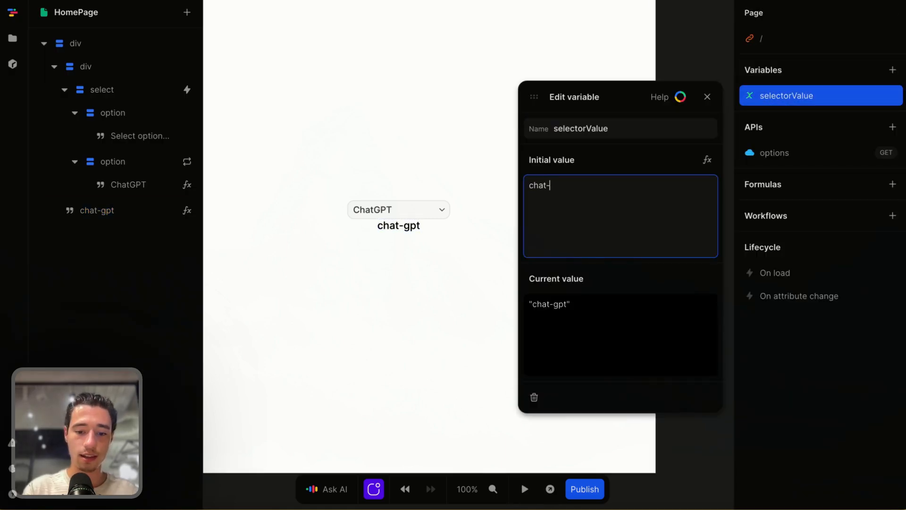
pyautogui.click(606, 168)
pyautogui.click(707, 96)
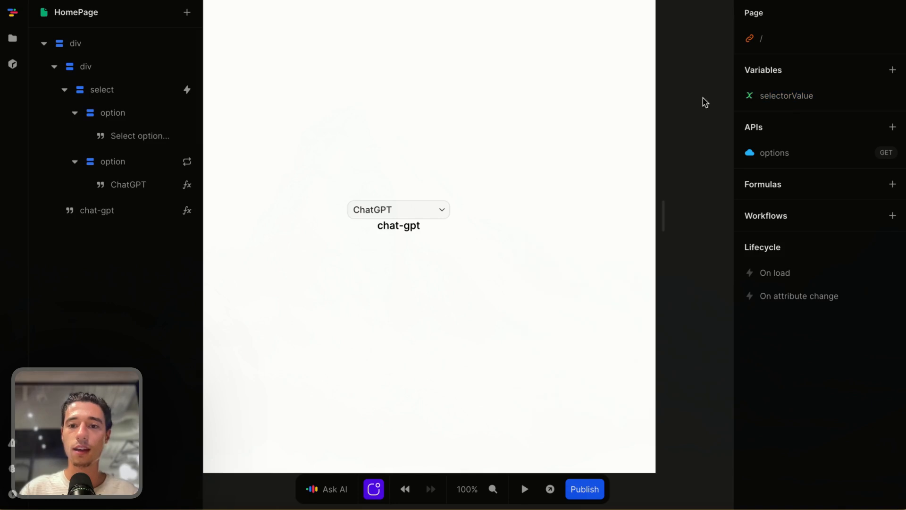
pyautogui.click(805, 95)
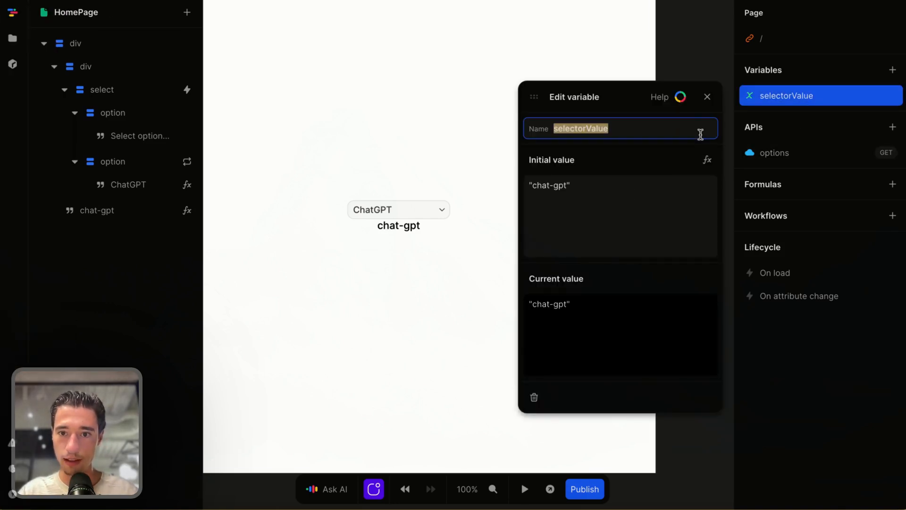
pyautogui.click(707, 96)
# Step: Reload the editor page and inspect which option the select dropdown shows by default
pyautogui.moveTo(33, 66)
pyautogui.click(19, 36)
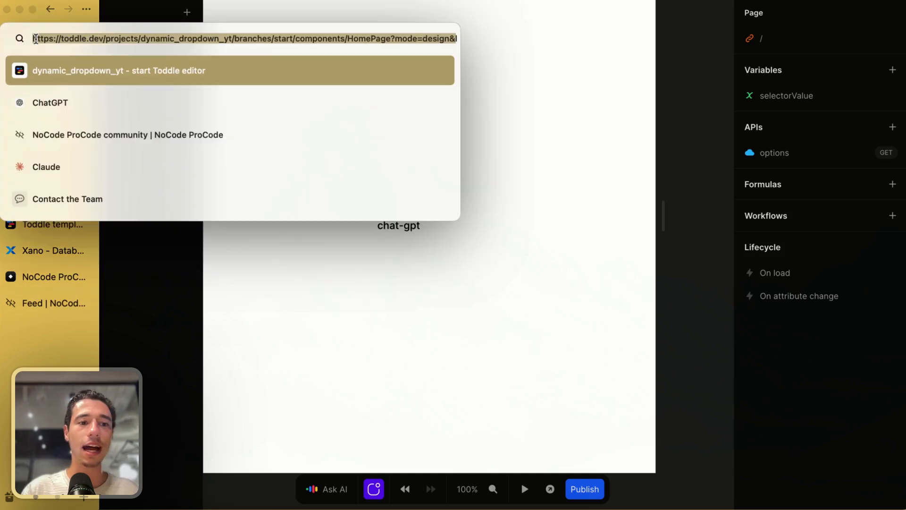
pyautogui.press('Escape')
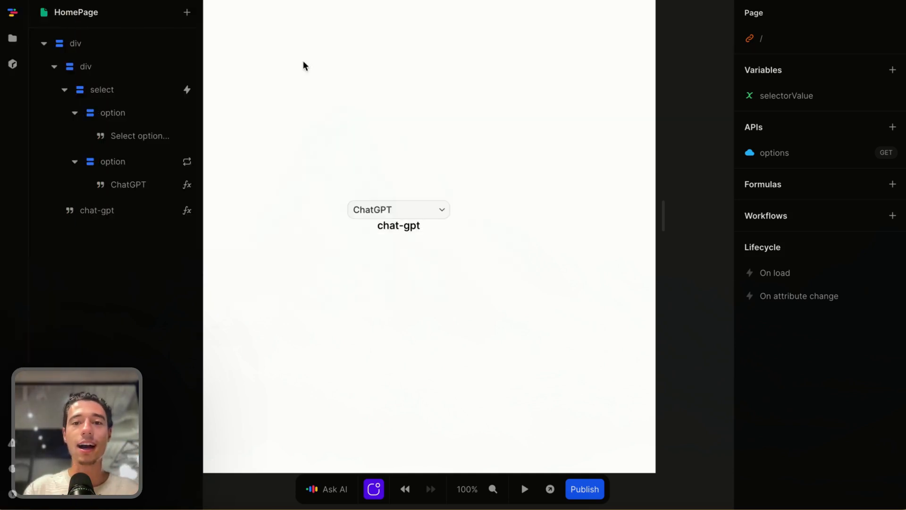
pyautogui.press('super+r')
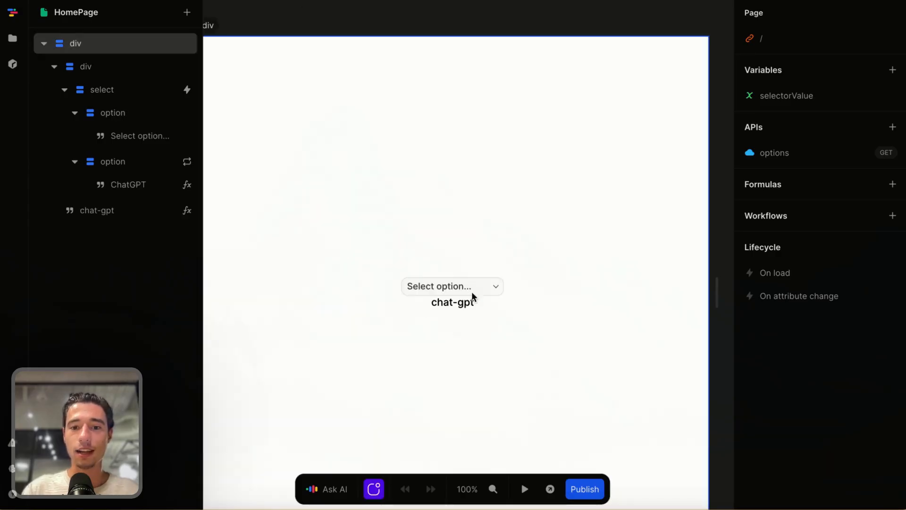
pyautogui.click(470, 285)
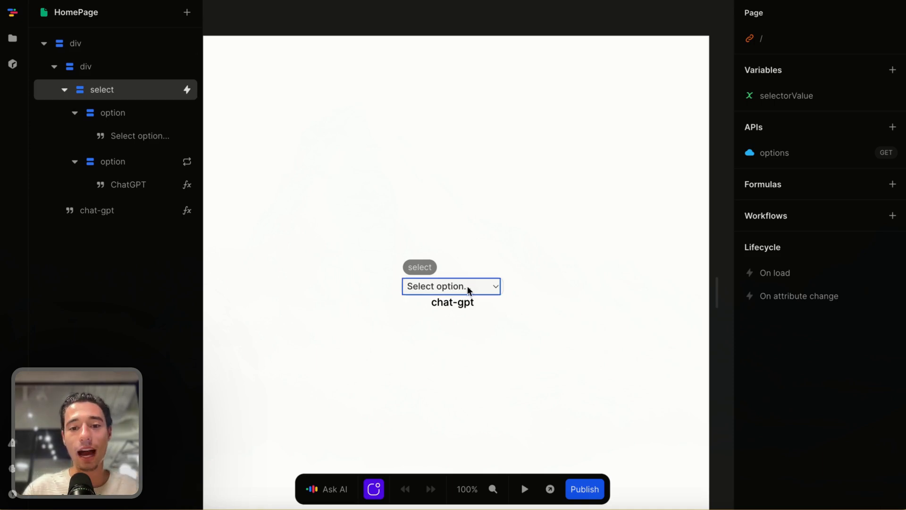
pyautogui.scroll(2, 469, 289)
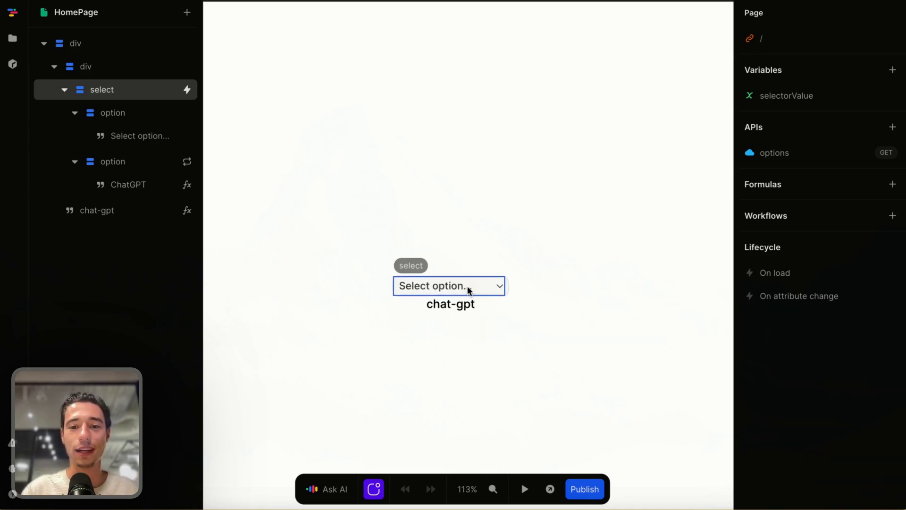
pyautogui.click(470, 289)
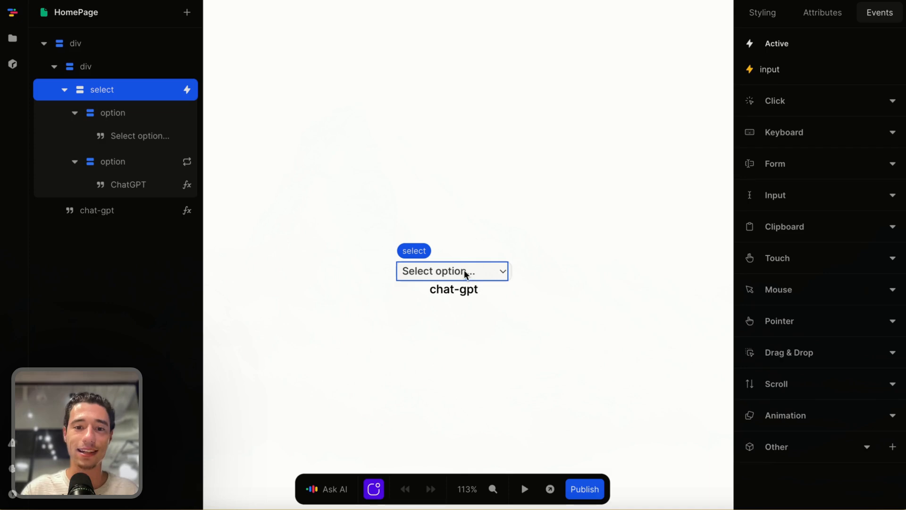
# Step: Add an attribute named selected to the repeated option element
pyautogui.click(124, 168)
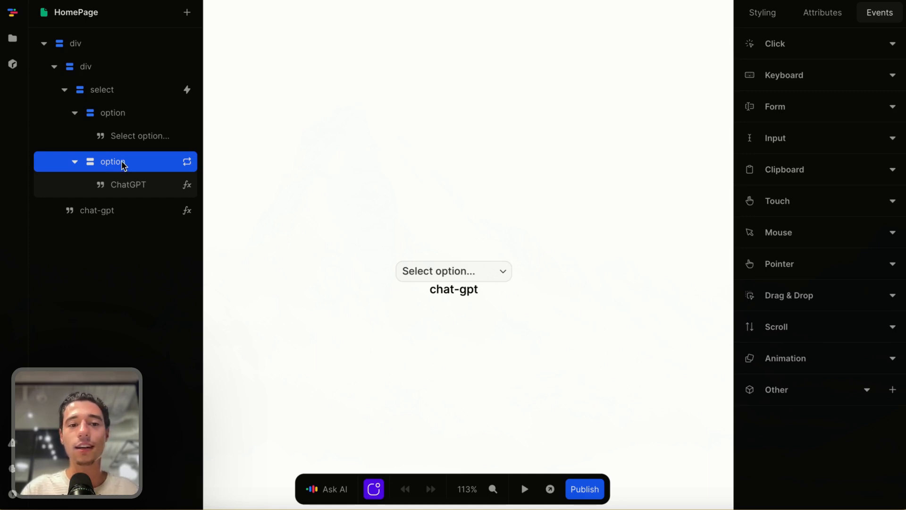
pyautogui.click(828, 15)
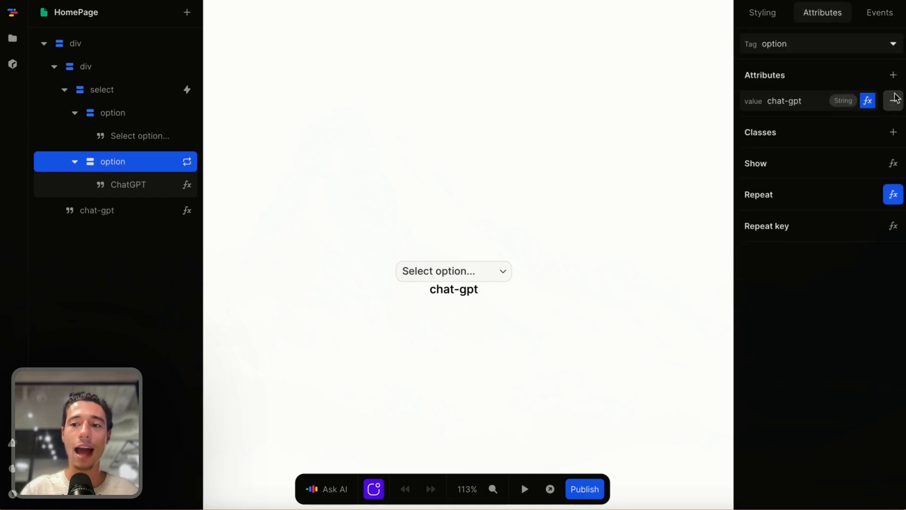
pyautogui.click(893, 77)
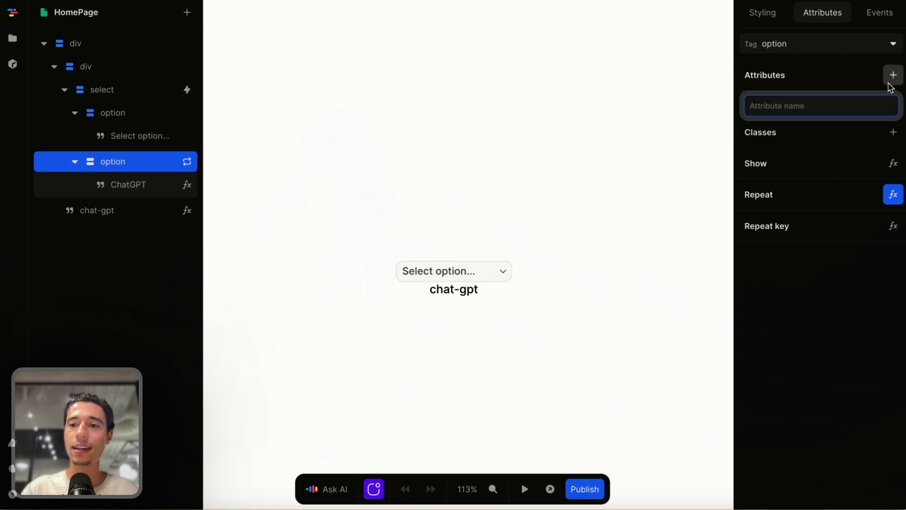
pyautogui.click(835, 83)
pyautogui.click(892, 79)
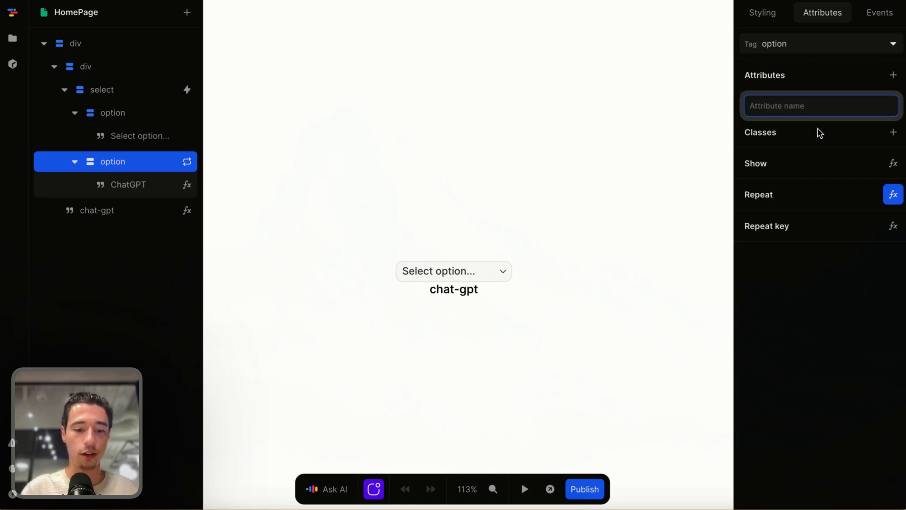
pyautogui.write('selected')
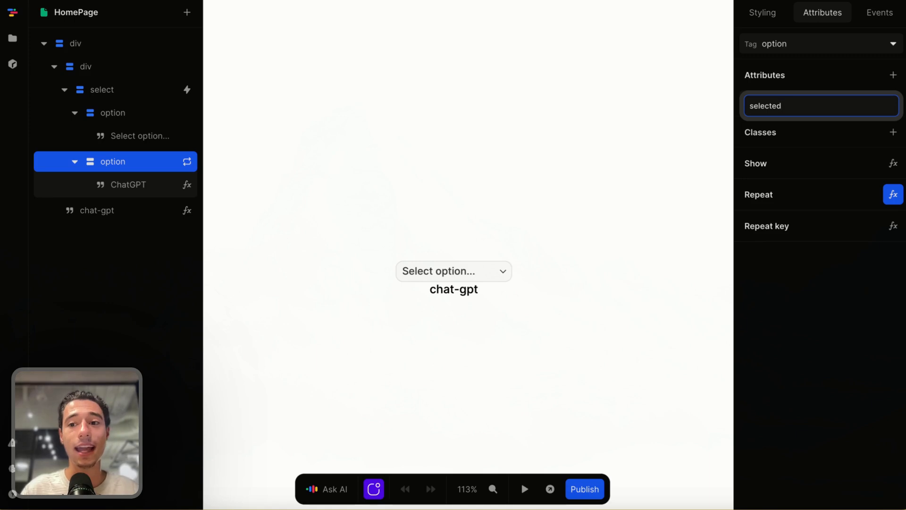
pyautogui.press('Return')
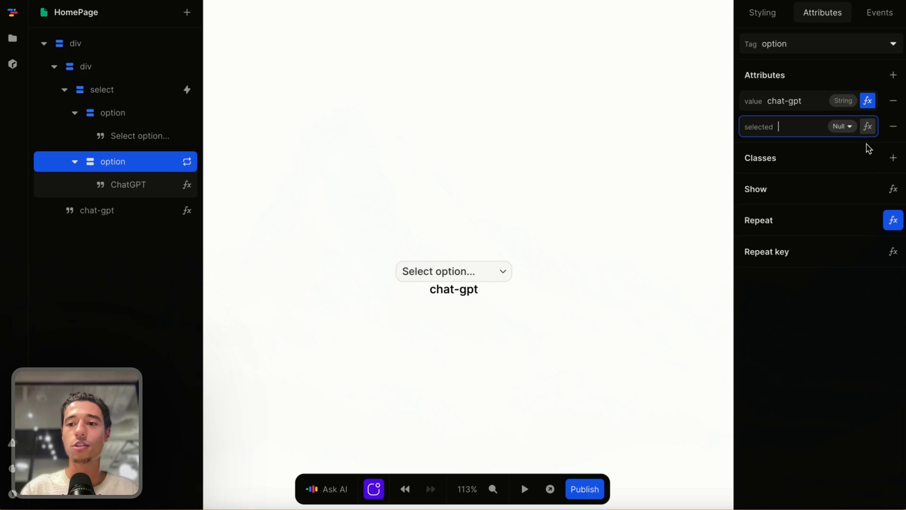
# Step: Start a formula for the repeated option's selected attribute using the repeated item's value field
pyautogui.click(867, 127)
pyautogui.click(311, 294)
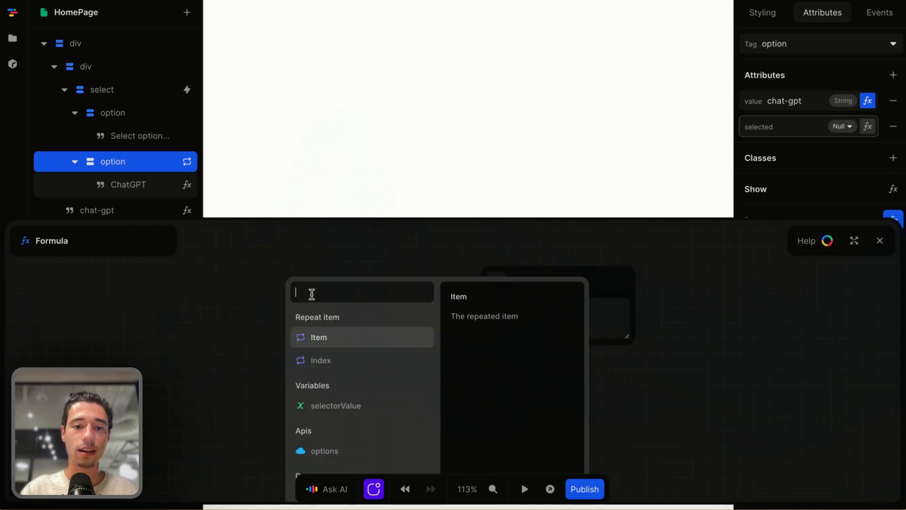
pyautogui.click(311, 337)
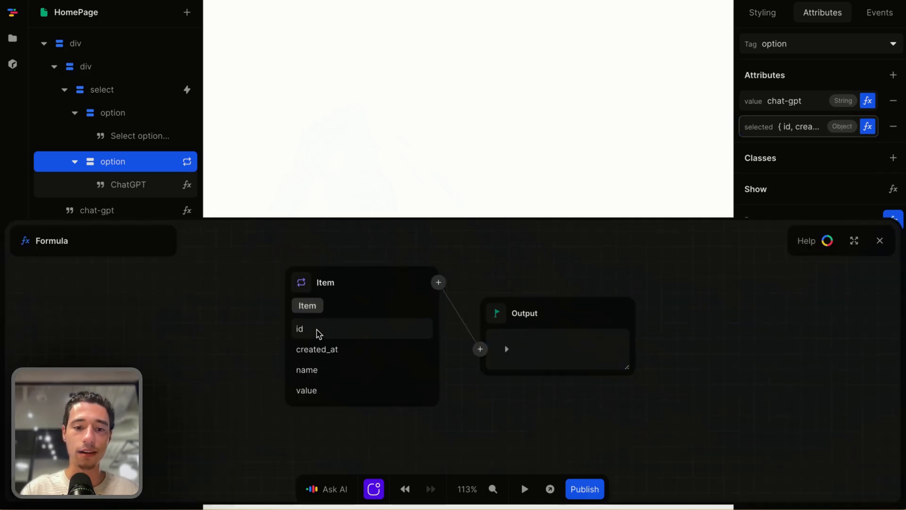
pyautogui.click(307, 390)
# Step: Compare the item's value with the selectorValue variable through an Equals formula and close the formula editor
pyautogui.click(437, 283)
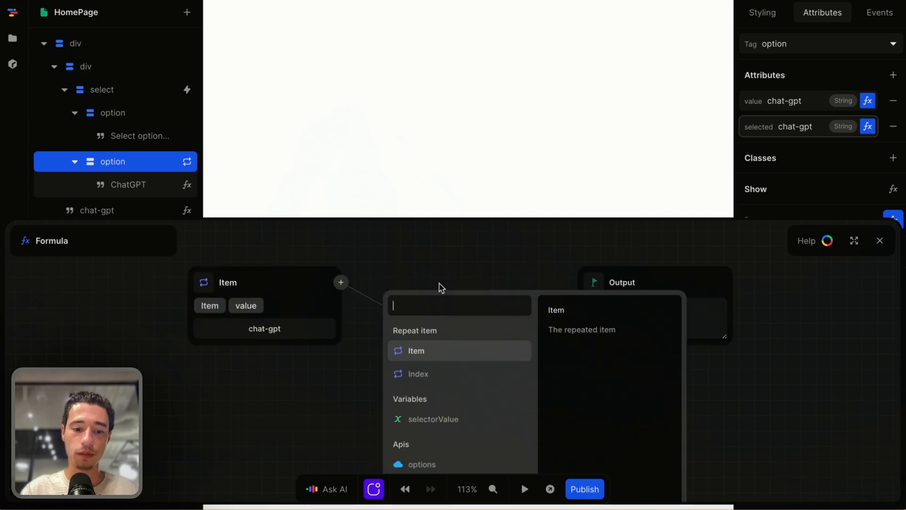
pyautogui.write('eq')
pyautogui.click(437, 329)
pyautogui.click(383, 343)
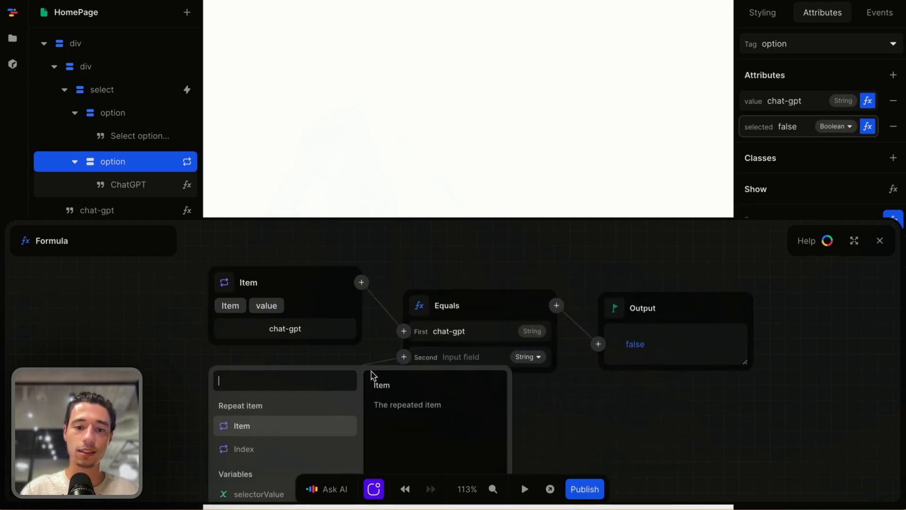
pyautogui.scroll(-2, 264, 453)
pyautogui.click(260, 455)
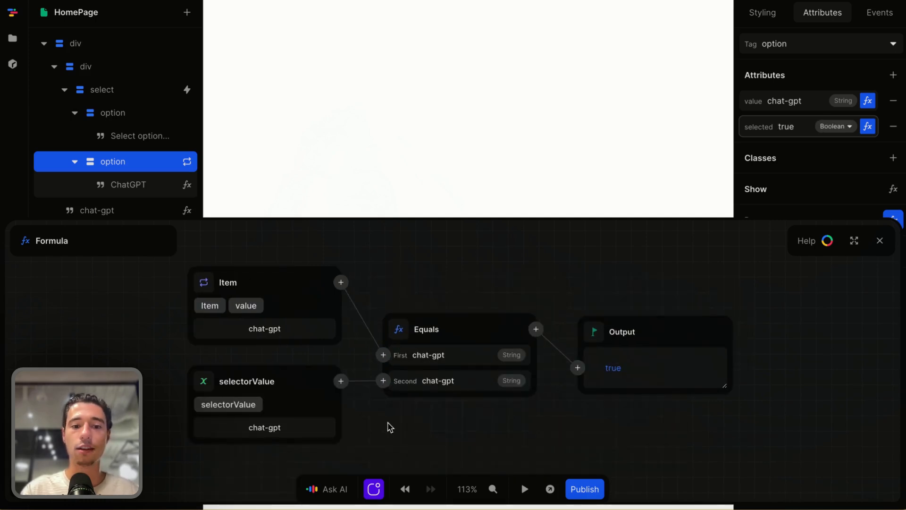
pyautogui.scroll(-1, 402, 451)
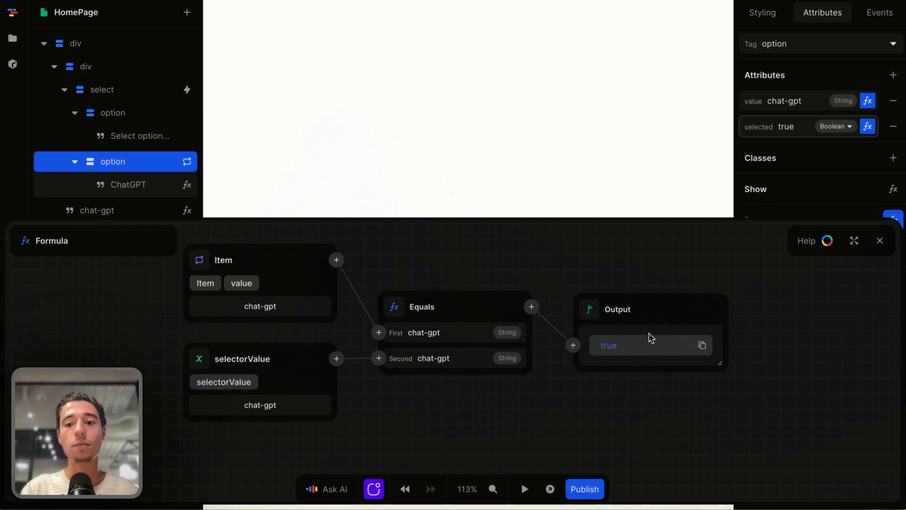
pyautogui.click(880, 240)
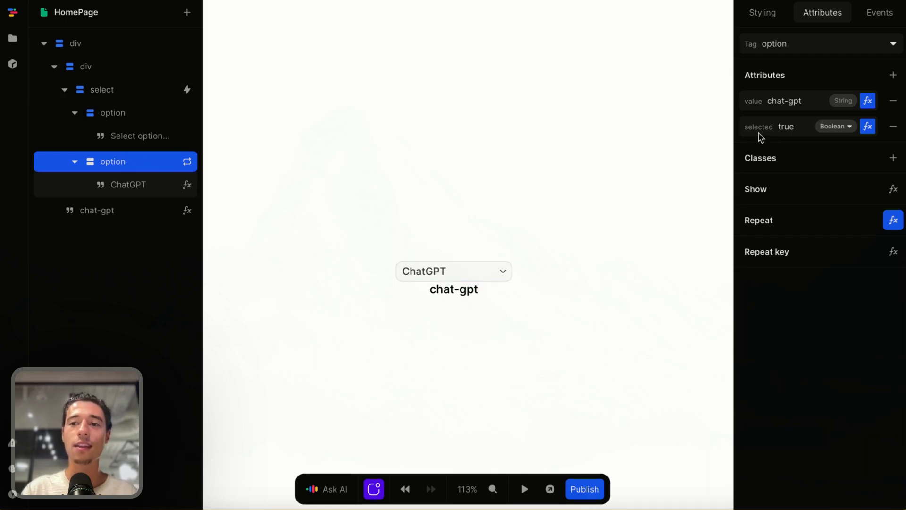
# Step: Review the selected attribute's formula and check the dropdown's default option in preview mode
pyautogui.click(867, 127)
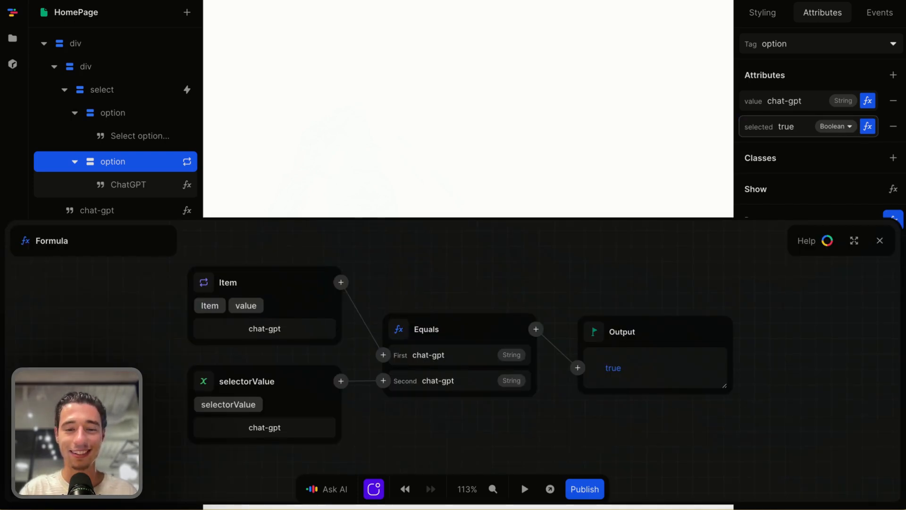
pyautogui.click(880, 241)
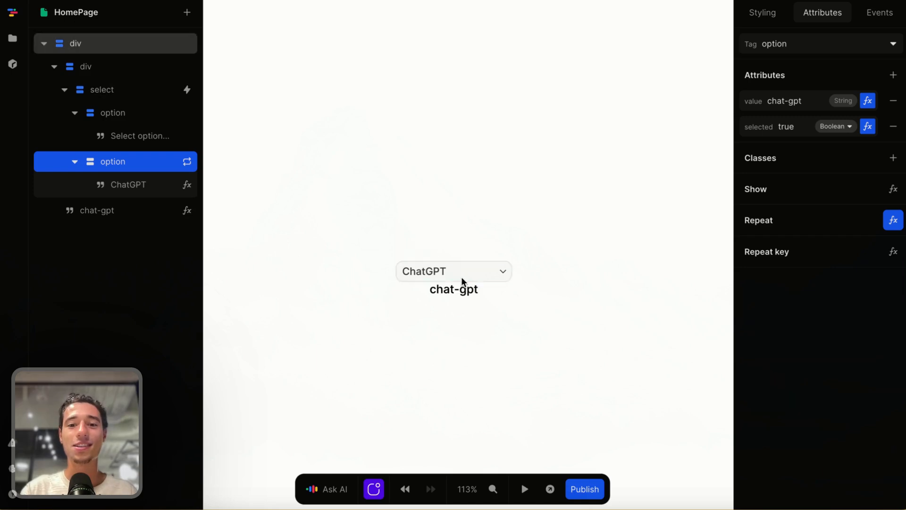
pyautogui.click(524, 489)
pyautogui.click(524, 489)
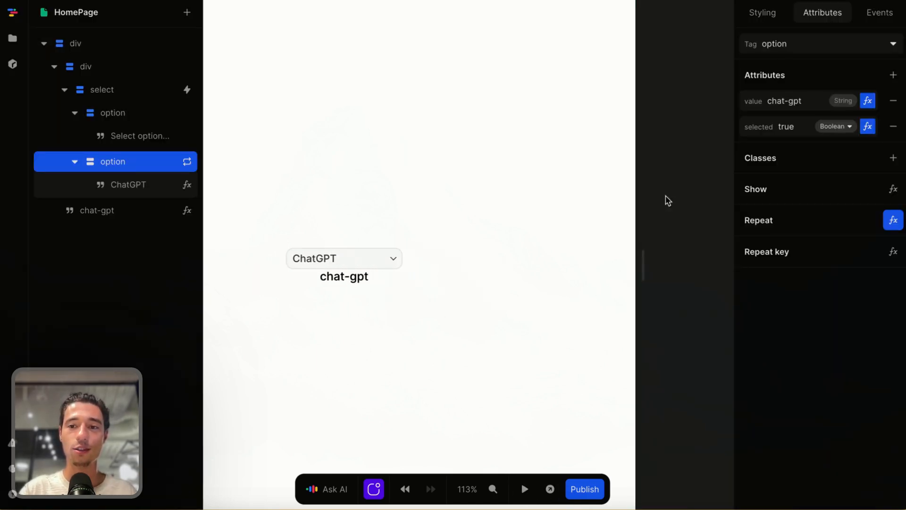
# Step: Set the selectorValue variable's initial value to "claude-ai" and check the dropdown's preselected option
pyautogui.click(676, 157)
pyautogui.click(808, 96)
pyautogui.click(606, 190)
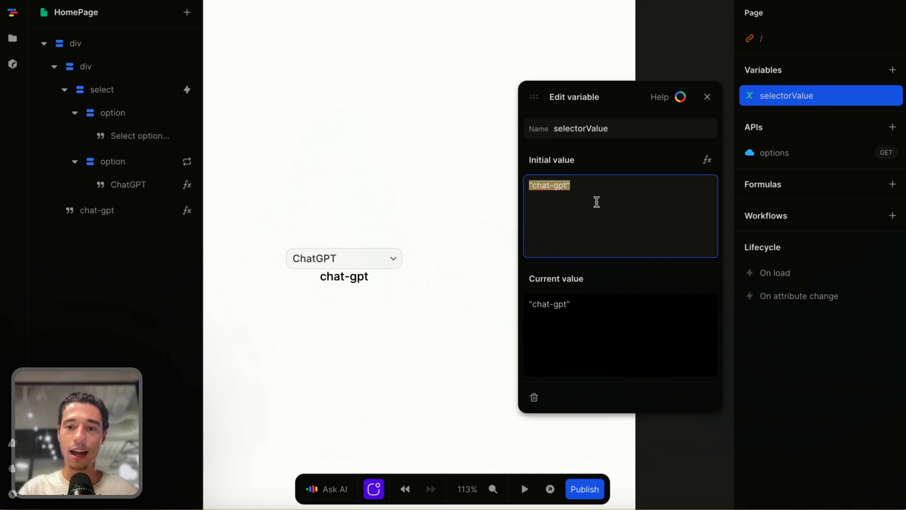
pyautogui.press('BackSpace')
pyautogui.write('claude-ai')
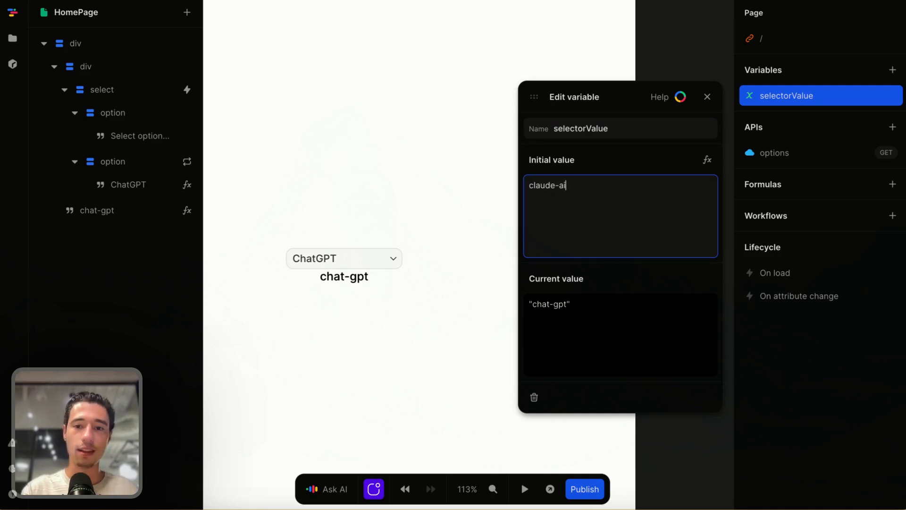
pyautogui.click(617, 172)
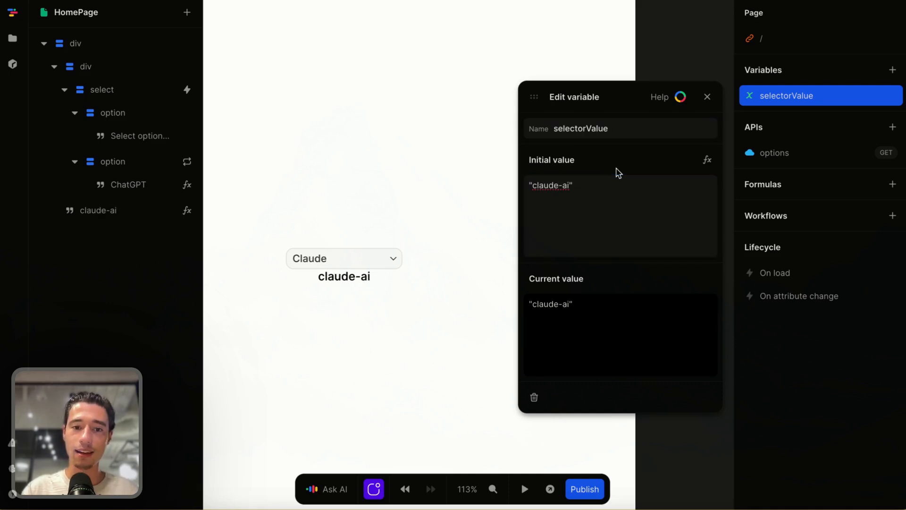
pyautogui.click(343, 263)
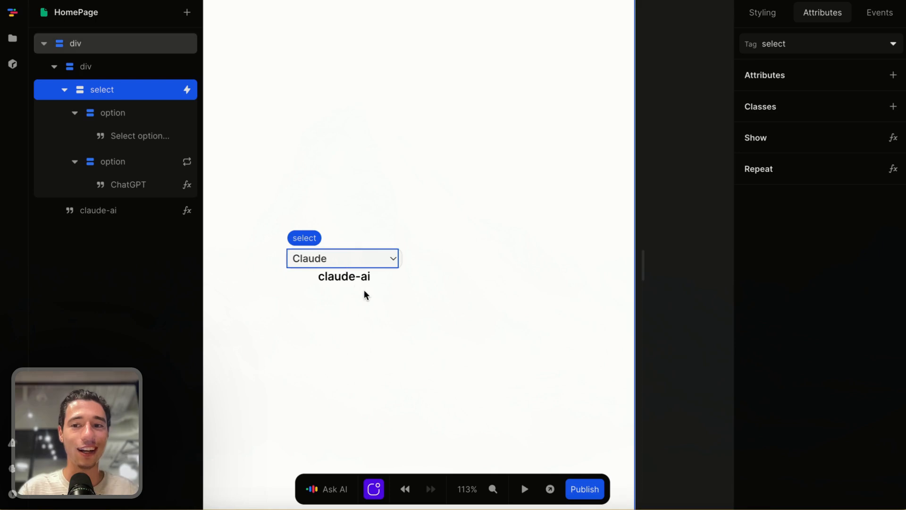
pyautogui.click(523, 488)
pyautogui.click(524, 489)
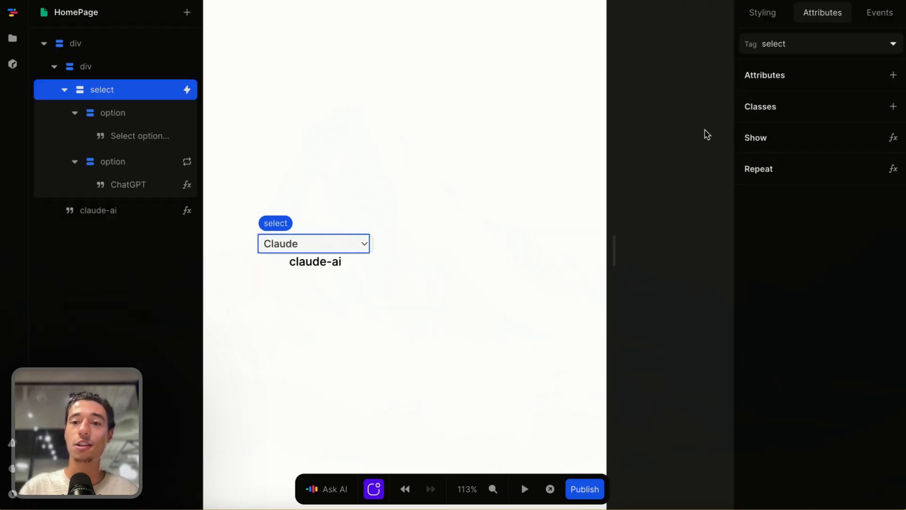
# Step: Set the selectorValue variable's initial value to 0 and close the variable editor
pyautogui.click(706, 132)
pyautogui.click(818, 102)
pyautogui.click(585, 201)
pyautogui.hotkey('ctrl', 'a')
pyautogui.write('0')
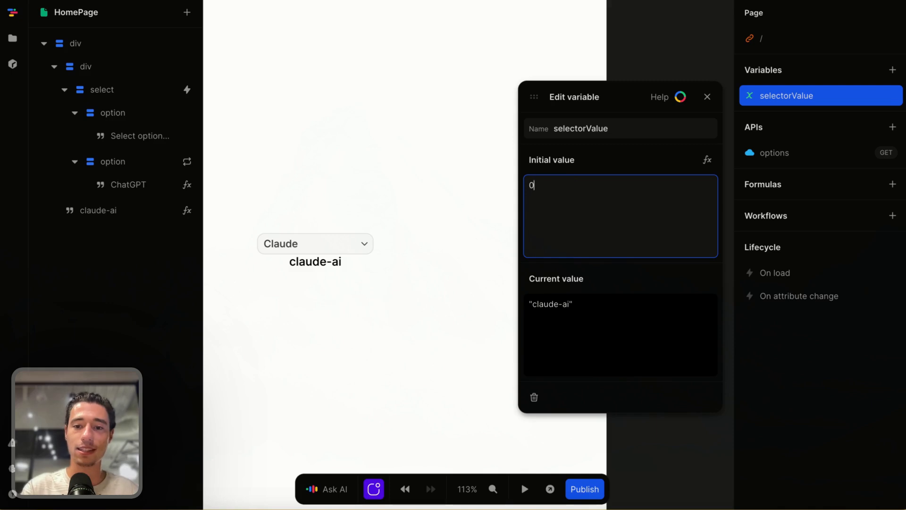
pyautogui.click(615, 171)
pyautogui.click(706, 106)
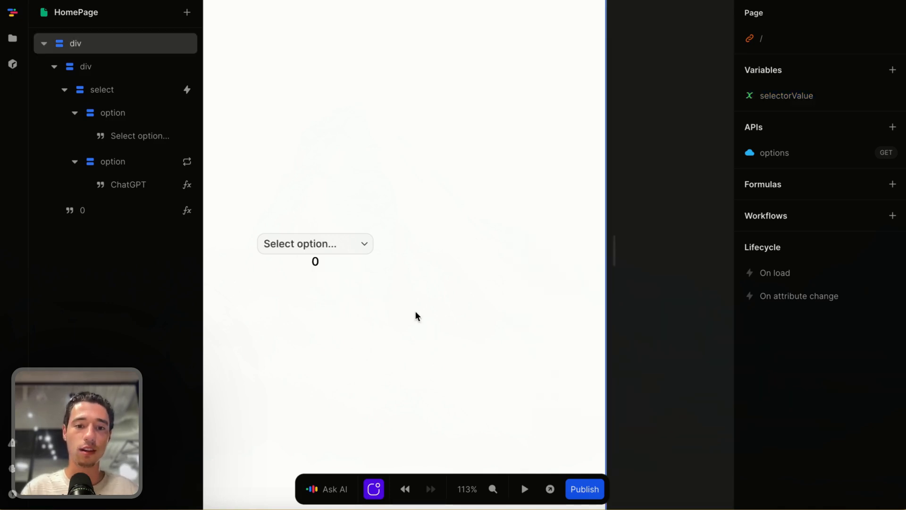
# Step: Add an attribute named selected to the placeholder option element "Select option..."
pyautogui.click(380, 250)
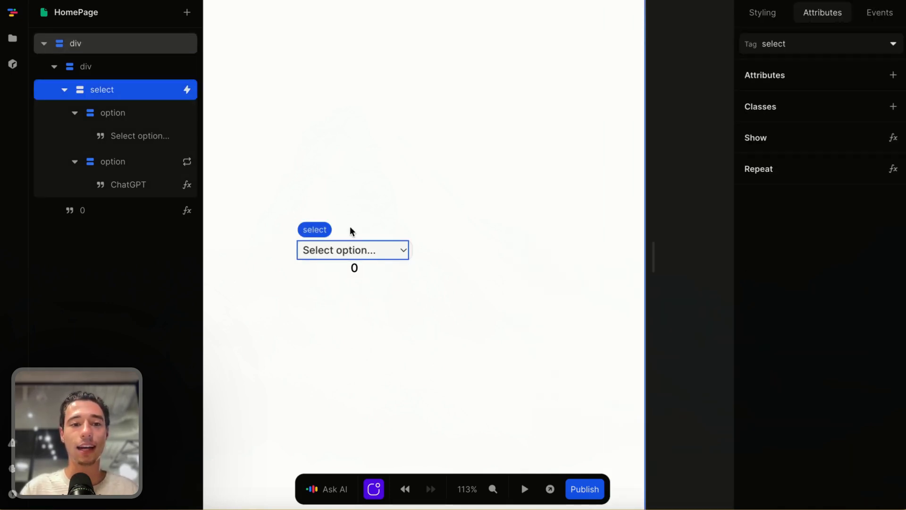
pyautogui.click(132, 161)
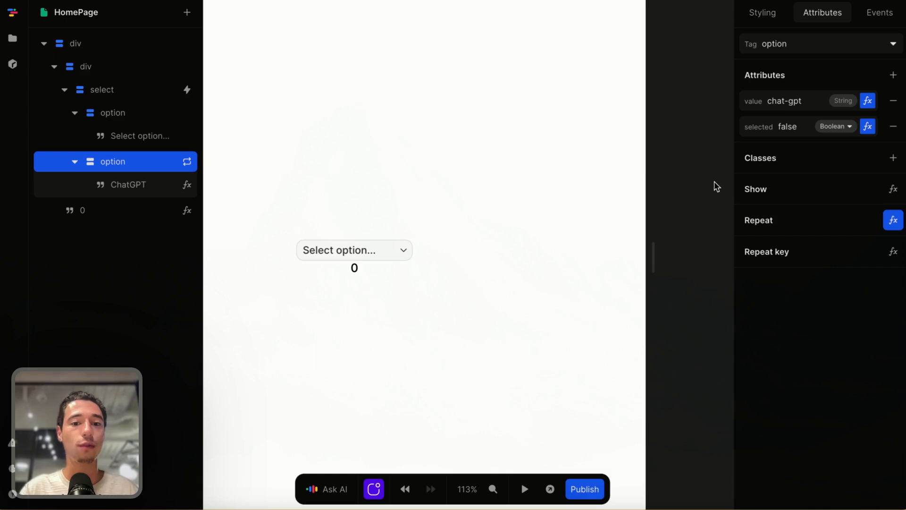
pyautogui.click(130, 115)
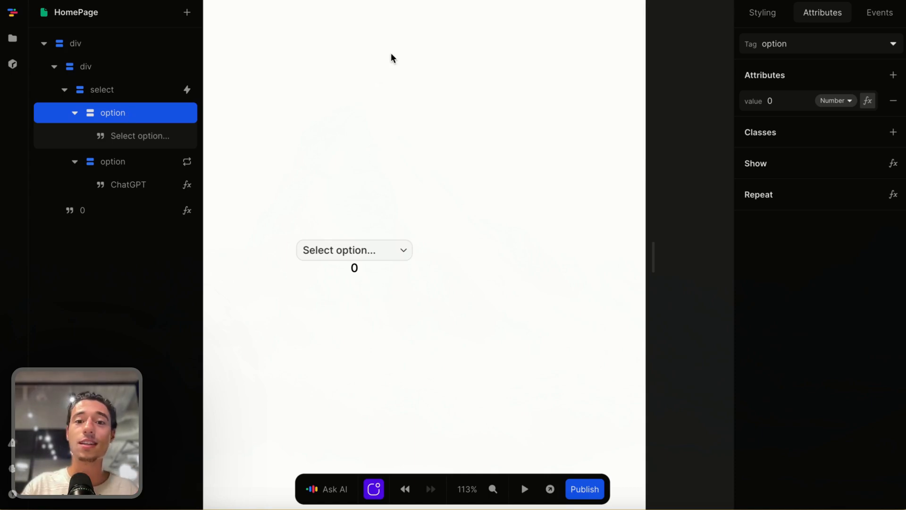
pyautogui.click(893, 75)
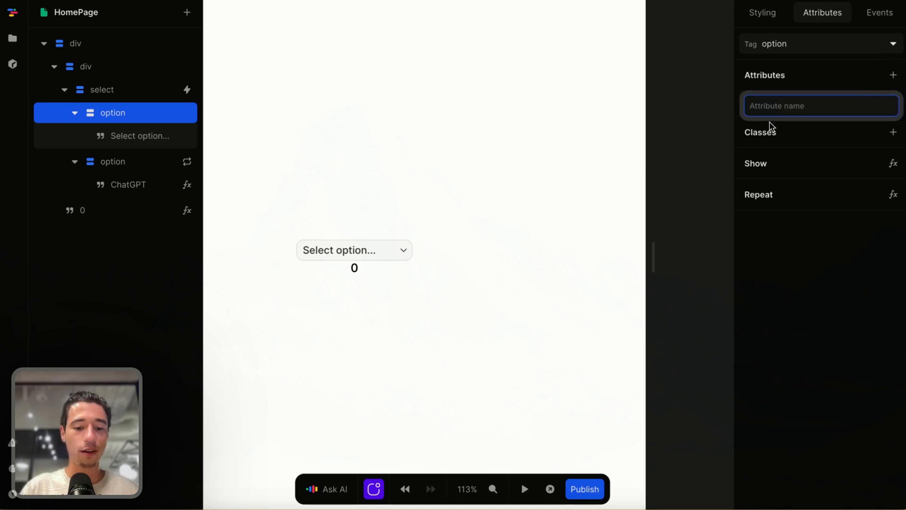
pyautogui.write('selected')
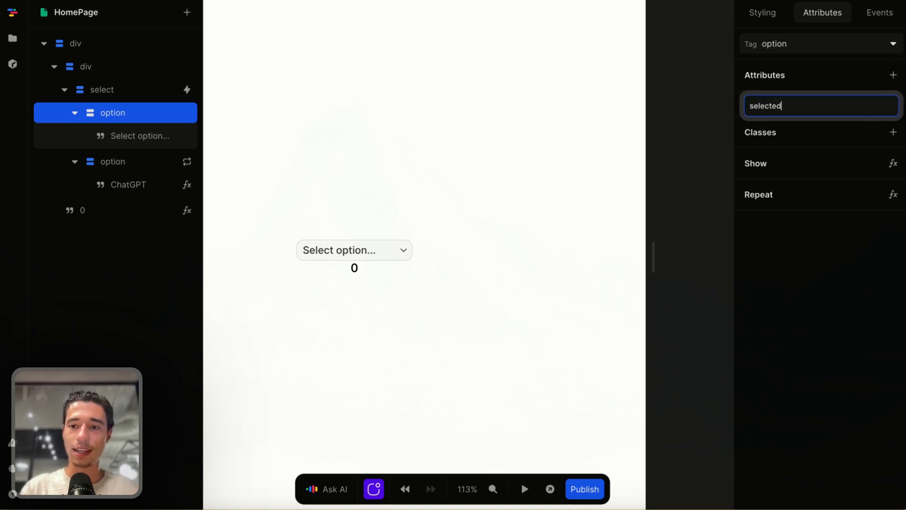
pyautogui.press('Return')
# Step: Set the placeholder option's selected attribute to a formula testing whether selectorValue Equals 0
pyautogui.click(868, 126)
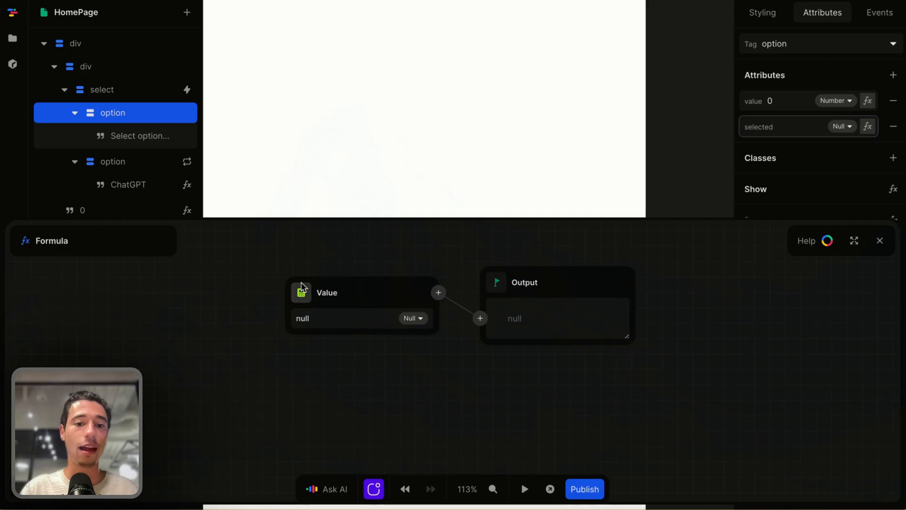
pyautogui.click(302, 289)
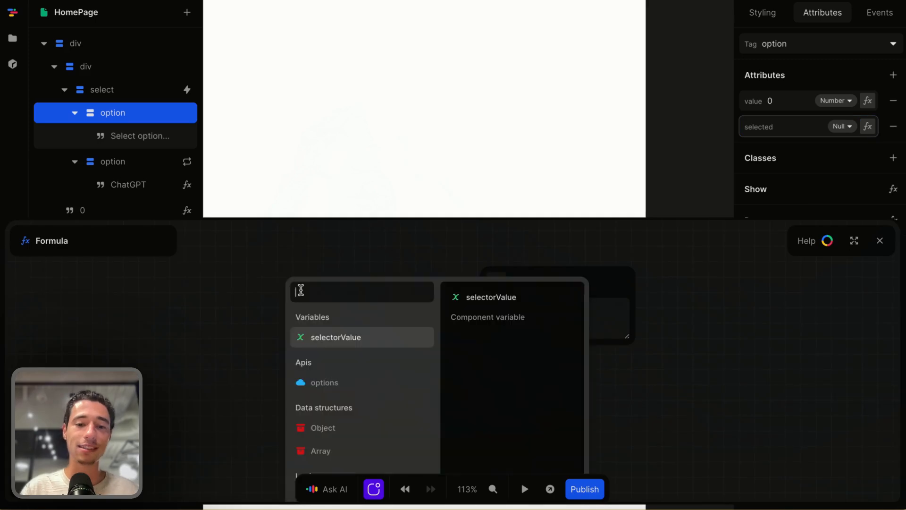
pyautogui.click(328, 341)
pyautogui.click(437, 283)
pyautogui.write('eq')
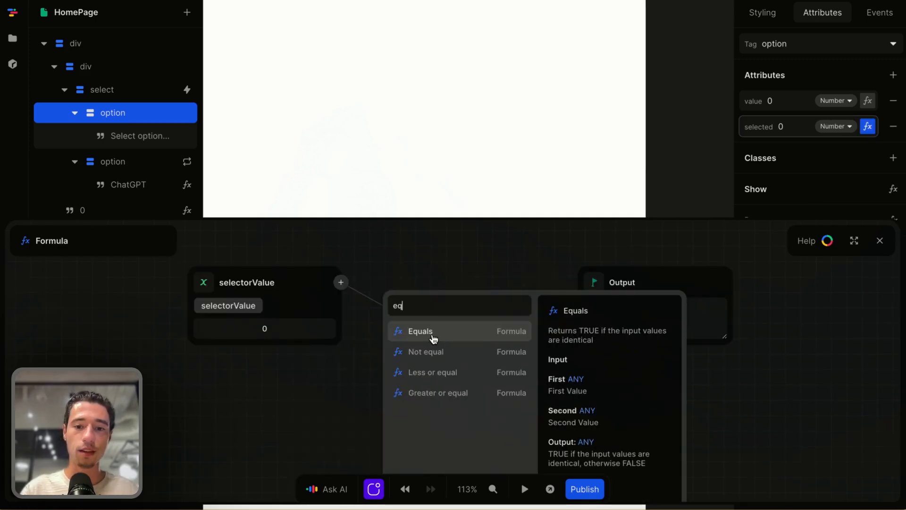
pyautogui.click(433, 337)
pyautogui.click(429, 341)
pyautogui.write('0')
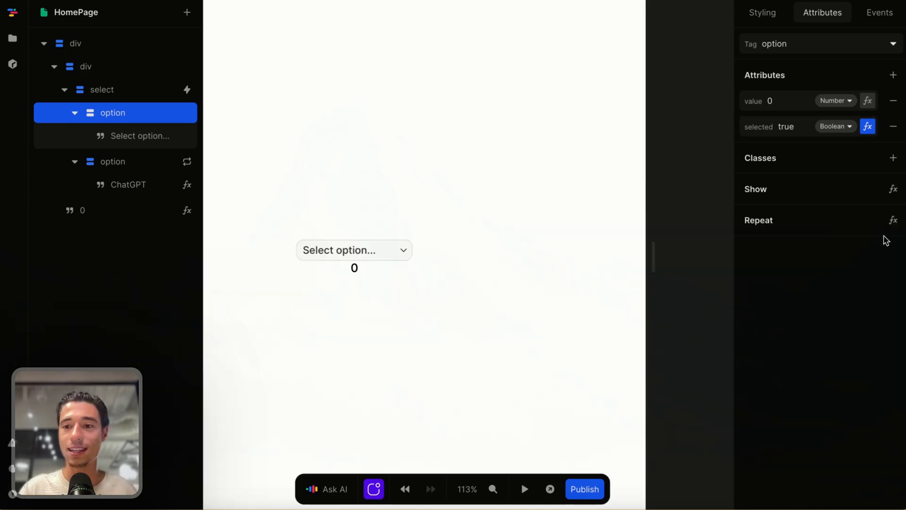
pyautogui.click(880, 241)
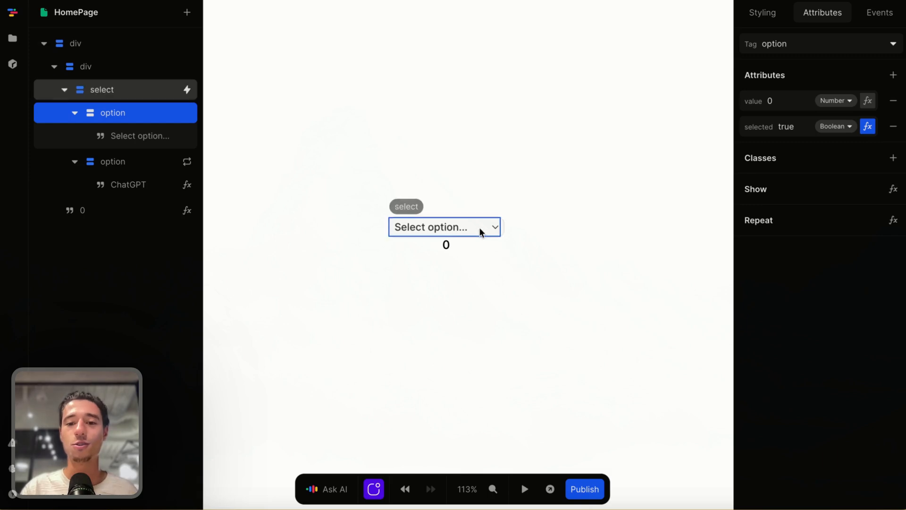
# Step: Reload the editor page in preview mode and inspect which option the dropdown shows by default
pyautogui.click(479, 228)
pyautogui.click(525, 489)
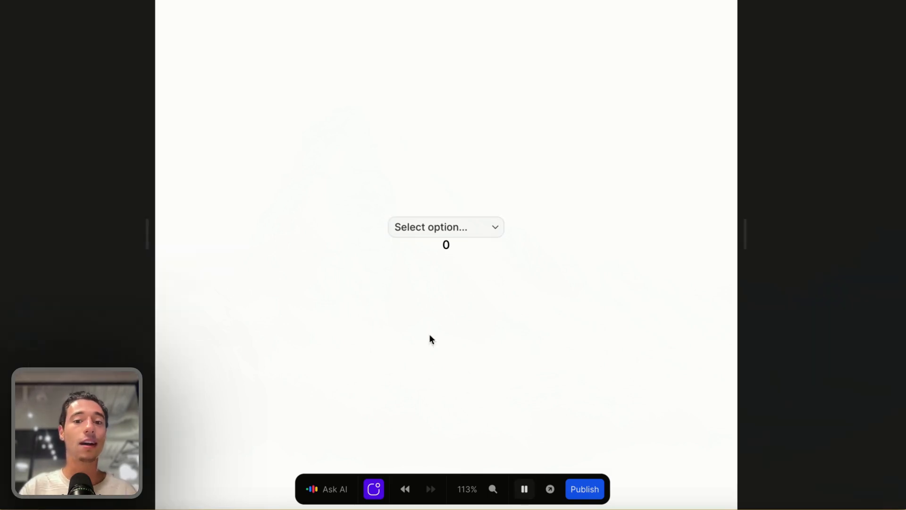
pyautogui.moveTo(21, 118)
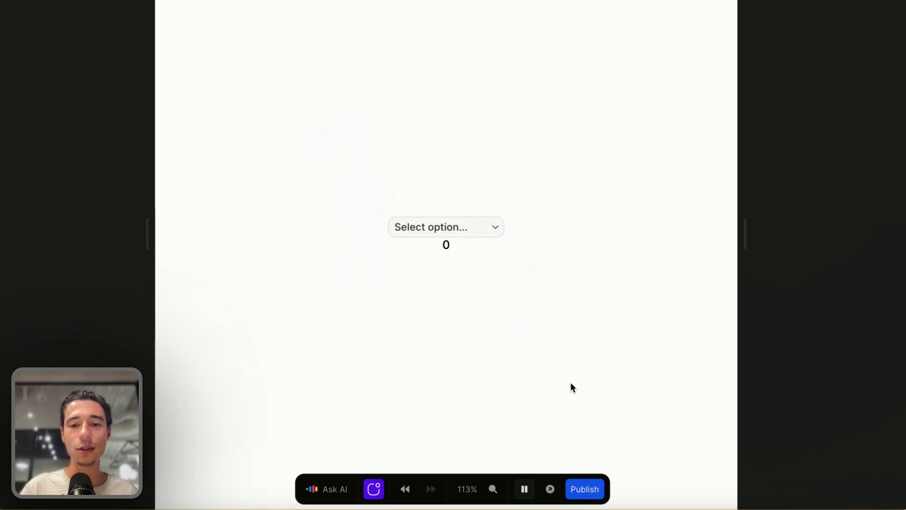
pyautogui.press('super+r')
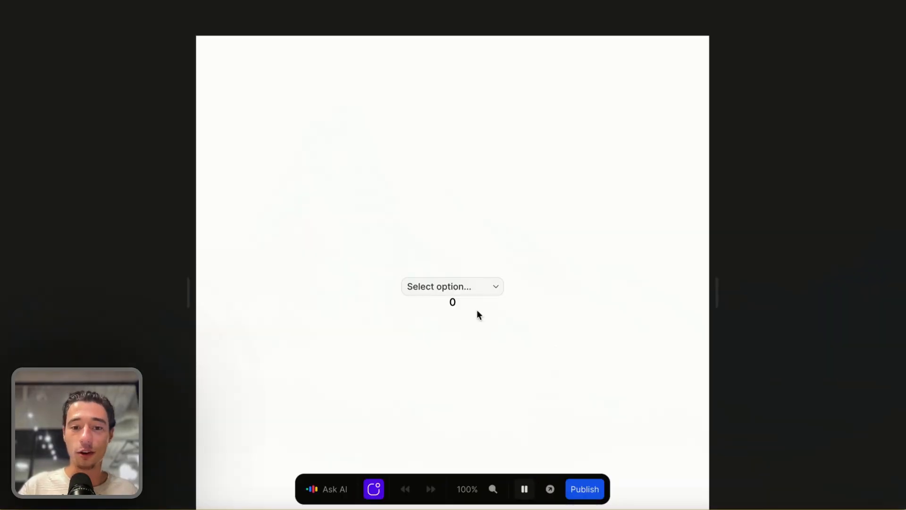
pyautogui.click(524, 489)
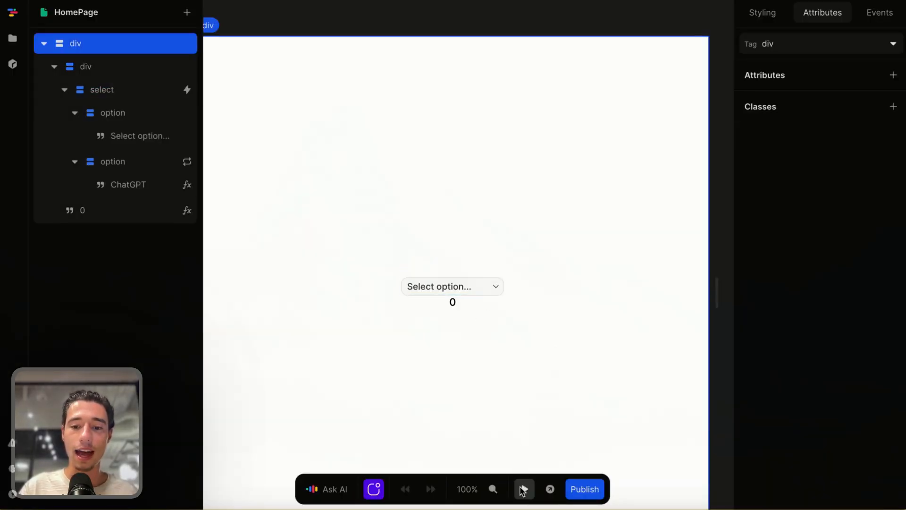
pyautogui.click(524, 489)
pyautogui.click(524, 488)
pyautogui.click(481, 293)
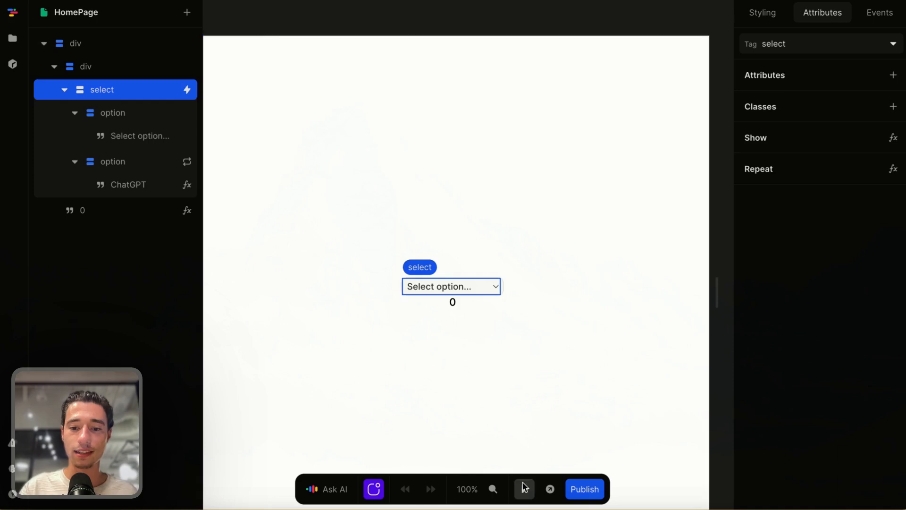
# Step: Test the dropdown in preview mode by choosing Flux 1, Hyperbolic, Claude and ChatGPT in turn
pyautogui.click(524, 489)
pyautogui.click(477, 286)
pyautogui.click(455, 329)
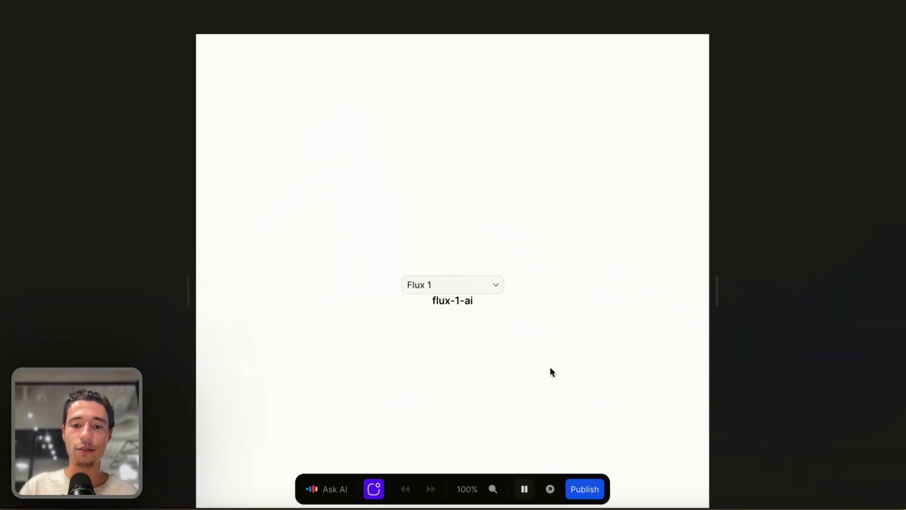
pyautogui.click(496, 287)
pyautogui.click(465, 316)
pyautogui.click(481, 287)
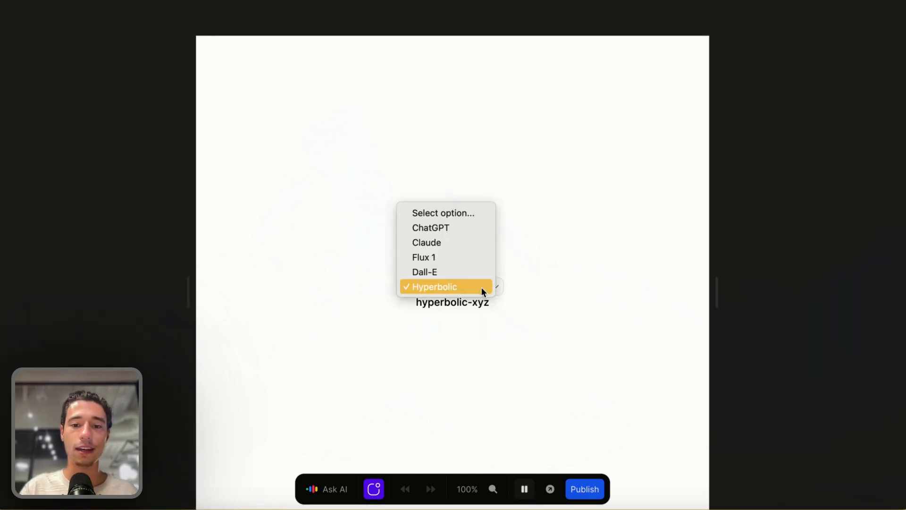
pyautogui.click(481, 287)
pyautogui.click(472, 287)
pyautogui.click(453, 242)
pyautogui.click(457, 288)
pyautogui.click(457, 270)
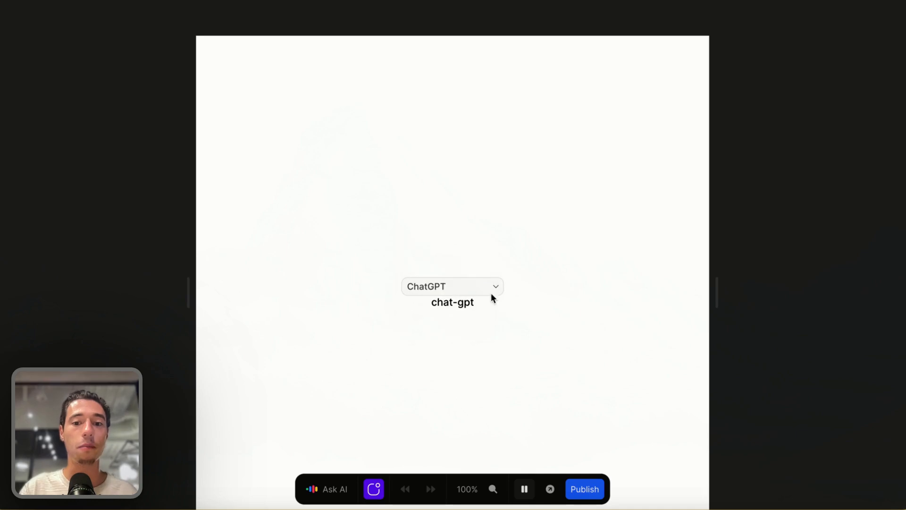
# Step: Leave preview mode and return to editing the page, with no element selected
pyautogui.click(524, 489)
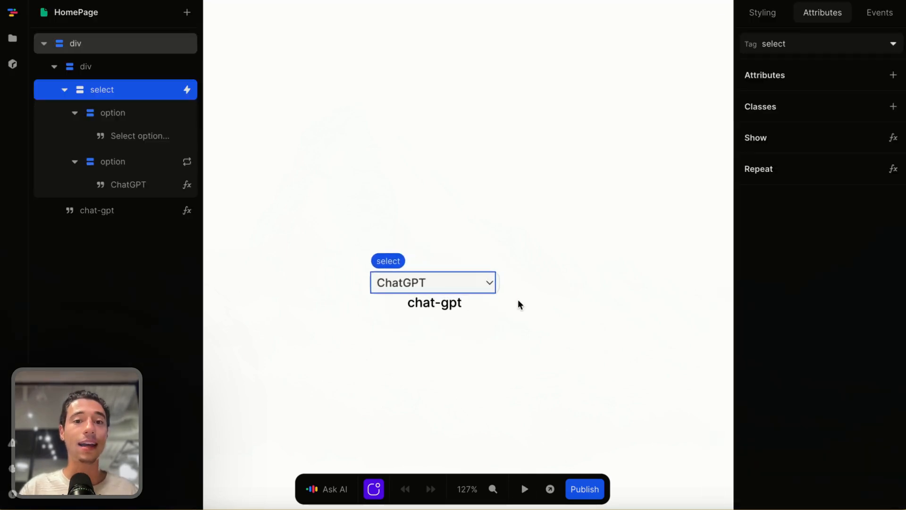
pyautogui.scroll(-1, 518, 300)
pyautogui.hscroll(-1, 518, 300)
pyautogui.click(502, 252)
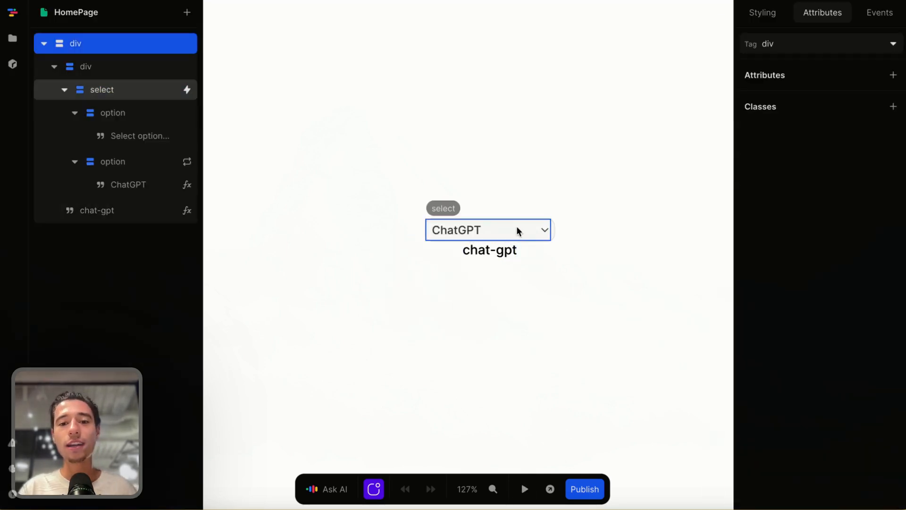
pyautogui.click(518, 231)
pyautogui.scroll(-3, 548, 210)
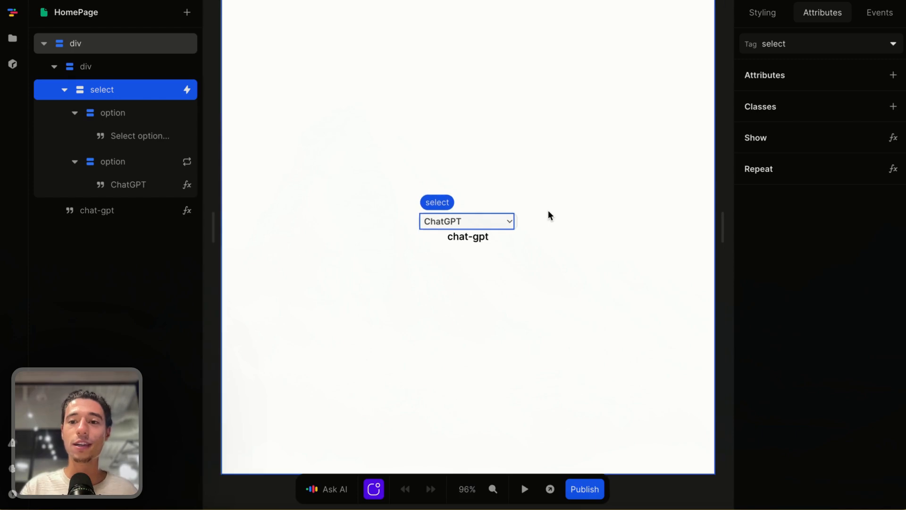
pyautogui.hscroll(1, 548, 210)
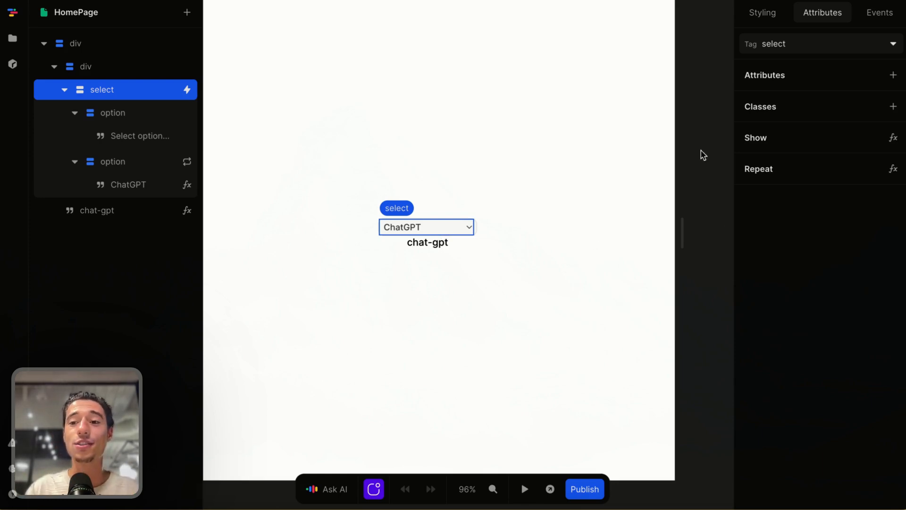
pyautogui.click(715, 91)
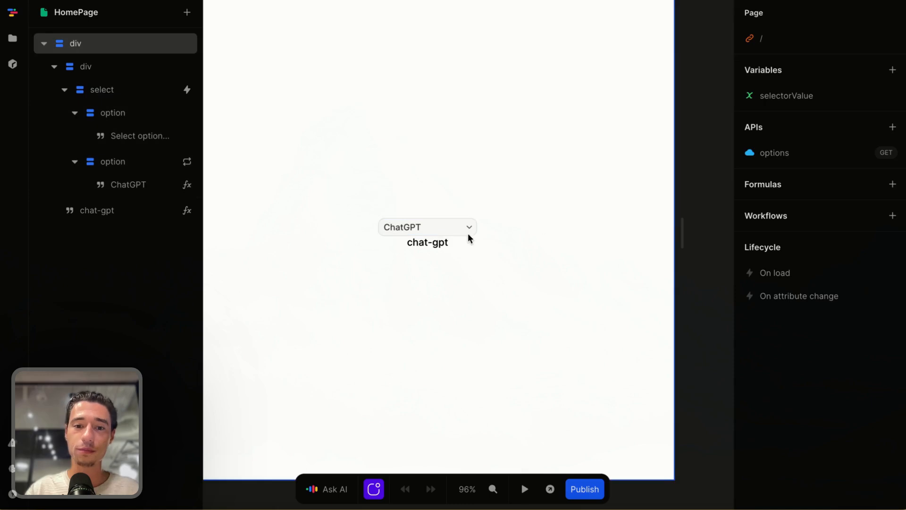
# Step: Add a Save To Local Storage action after the selectorValue action in the select element's input event
pyautogui.click(447, 230)
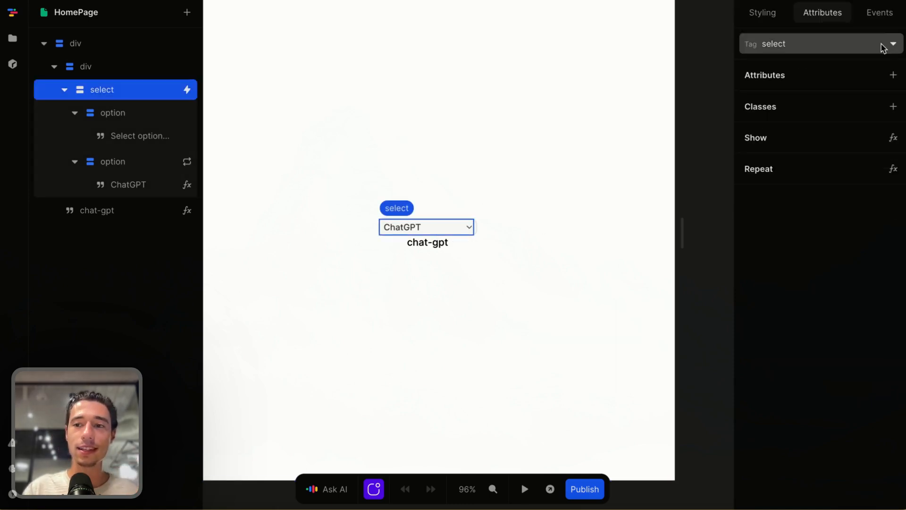
pyautogui.click(882, 12)
pyautogui.click(784, 79)
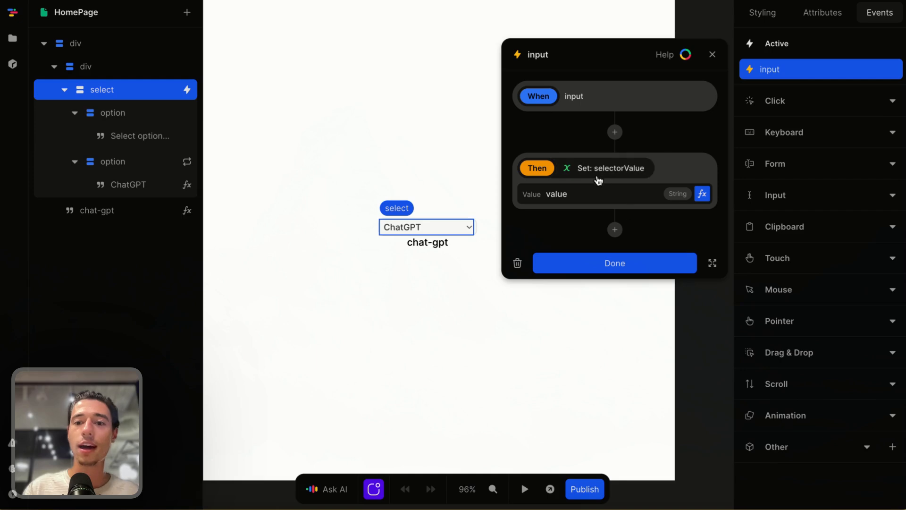
pyautogui.click(615, 229)
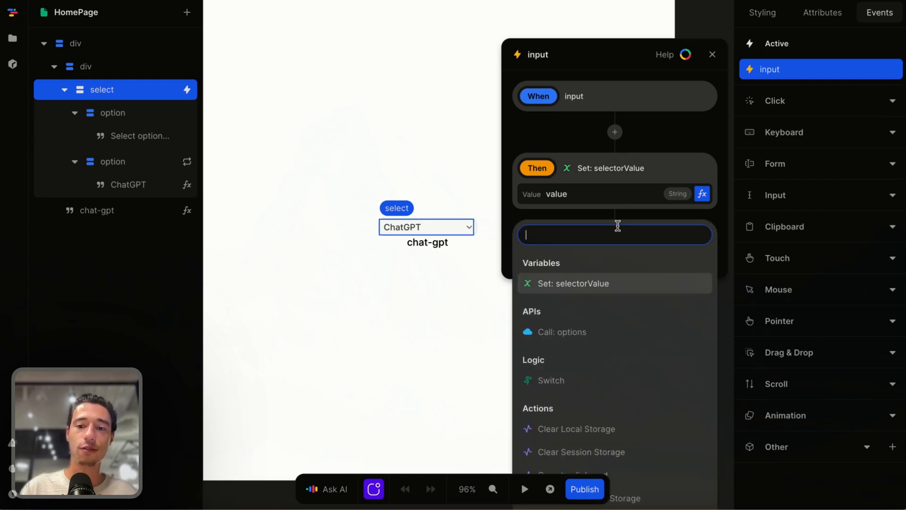
pyautogui.write('local')
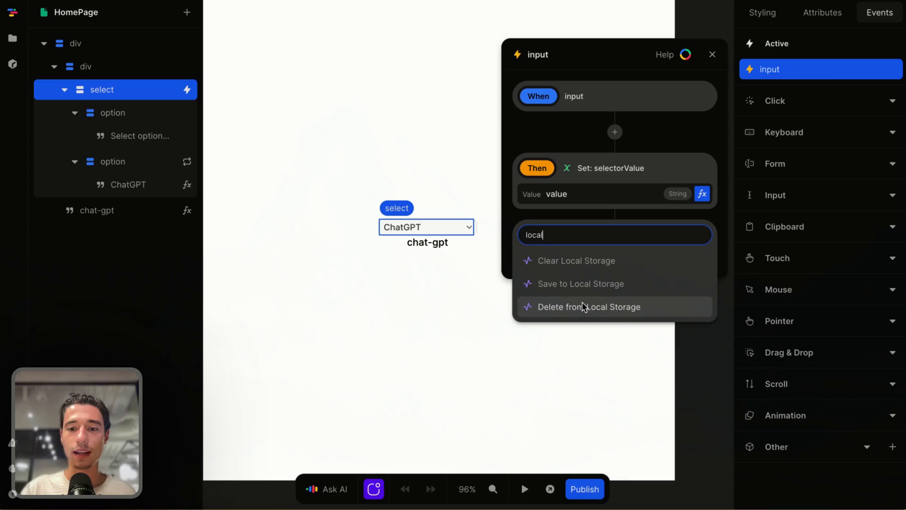
pyautogui.click(581, 283)
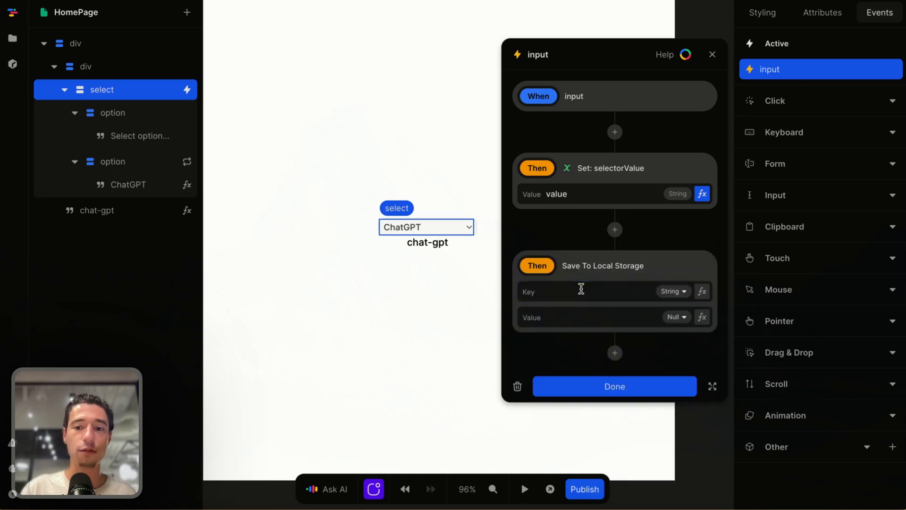
# Step: Set the key of the Save To Local Storage action to selectorValue
pyautogui.write('o')
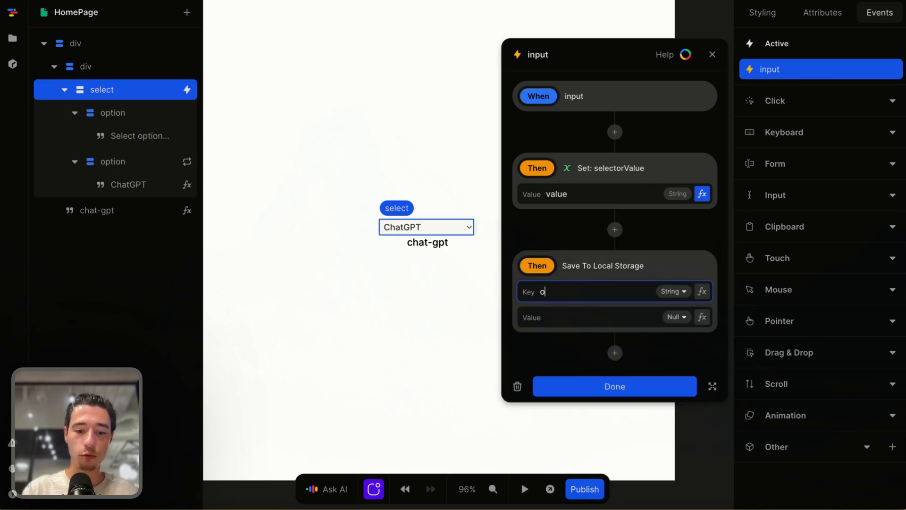
pyautogui.press('BackSpace')
pyautogui.press('BackSpace')
pyautogui.press('BackSpace')
pyautogui.press('BackSpace')
pyautogui.press('BackSpace')
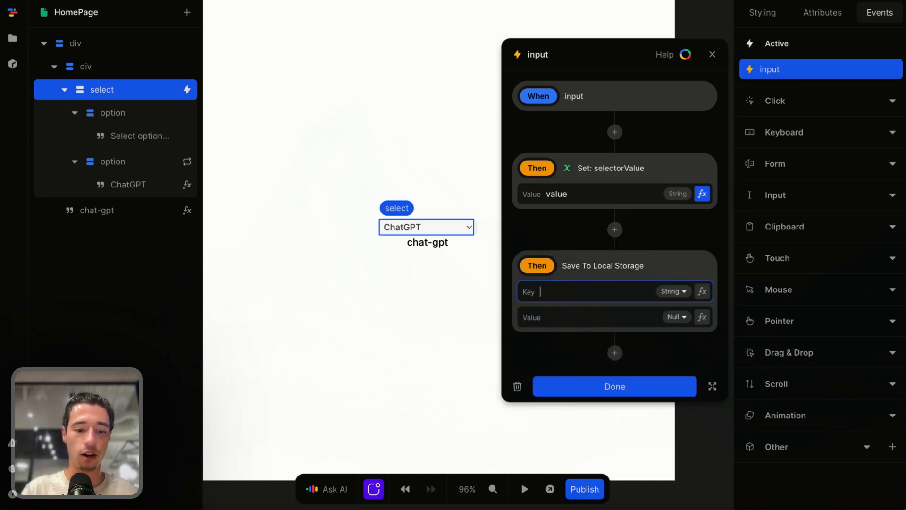
pyautogui.write('elector')
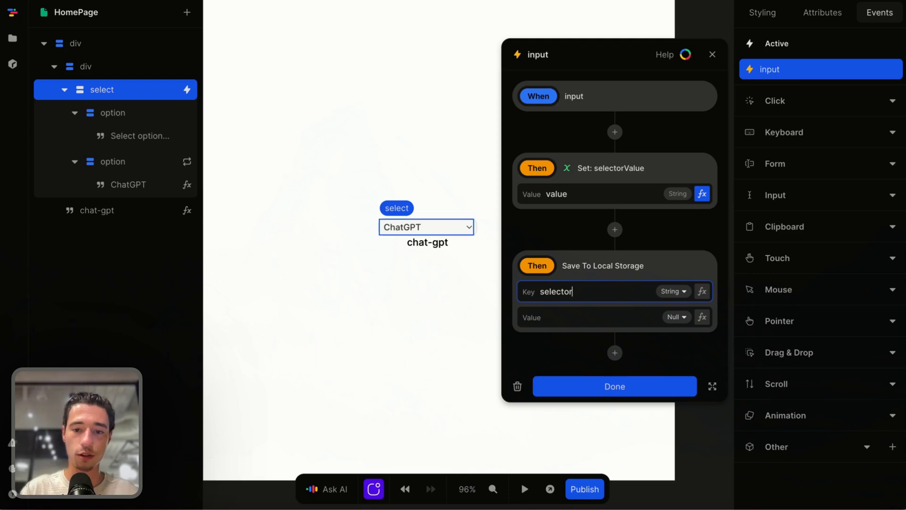
pyautogui.write('Value')
pyautogui.doubleClick(567, 292)
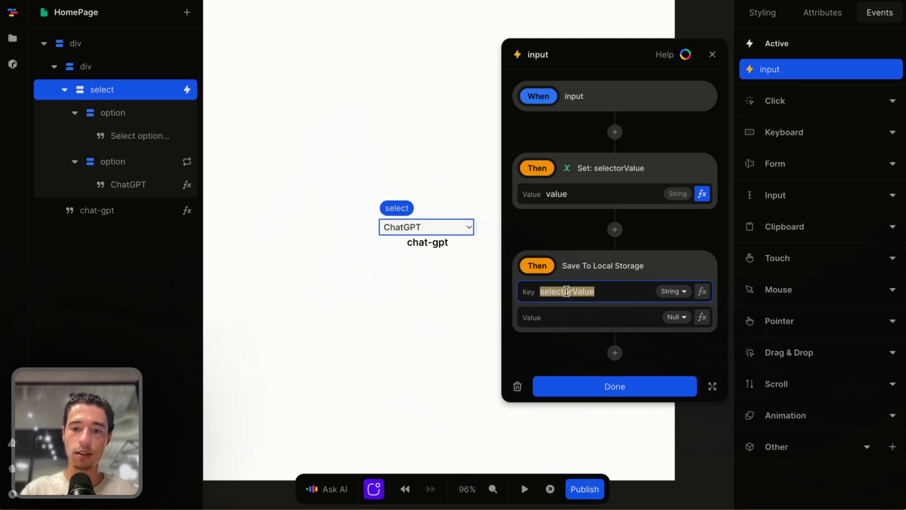
# Step: Bind the value of the Save To Local Storage action to the selectorValue variable and finish editing the input event
pyautogui.click(603, 319)
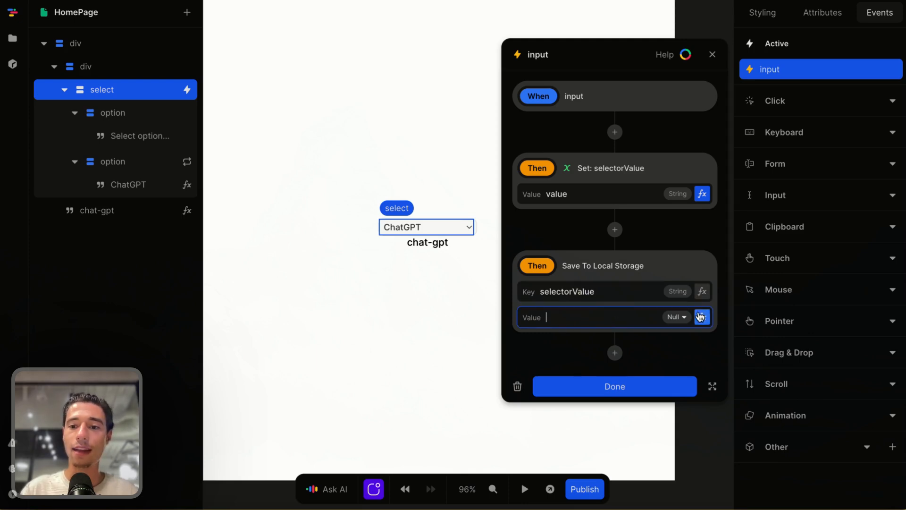
pyautogui.click(702, 316)
pyautogui.click(301, 297)
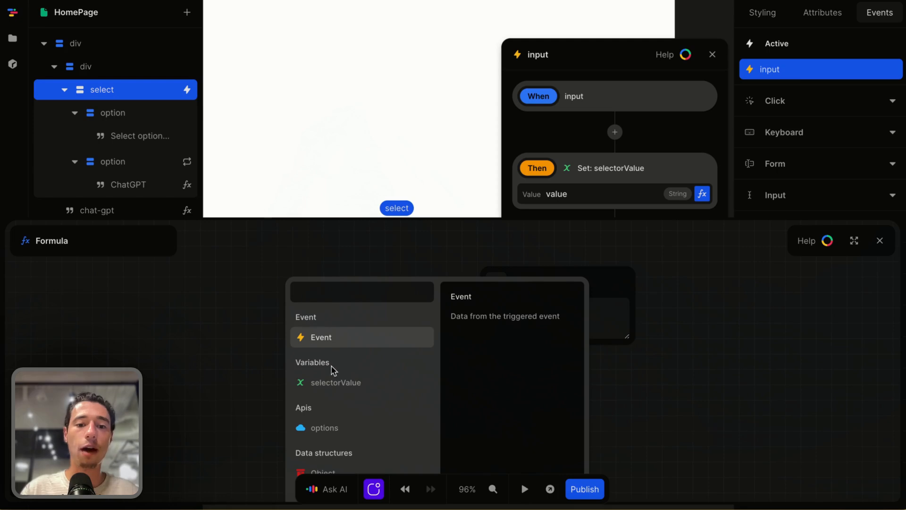
pyautogui.click(334, 380)
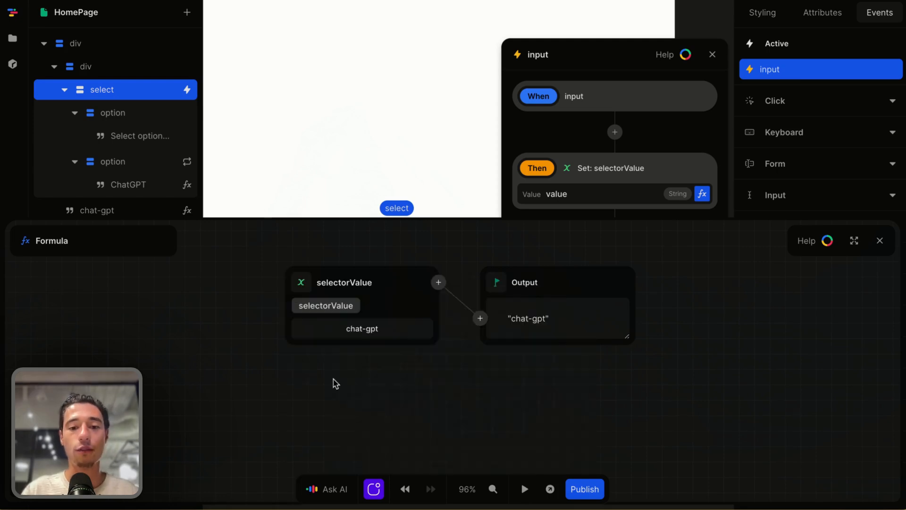
pyautogui.click(880, 240)
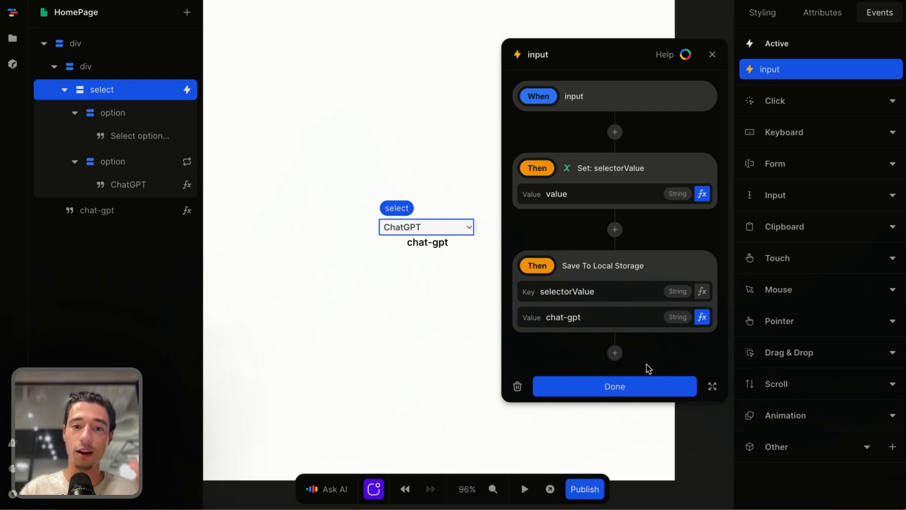
pyautogui.click(639, 385)
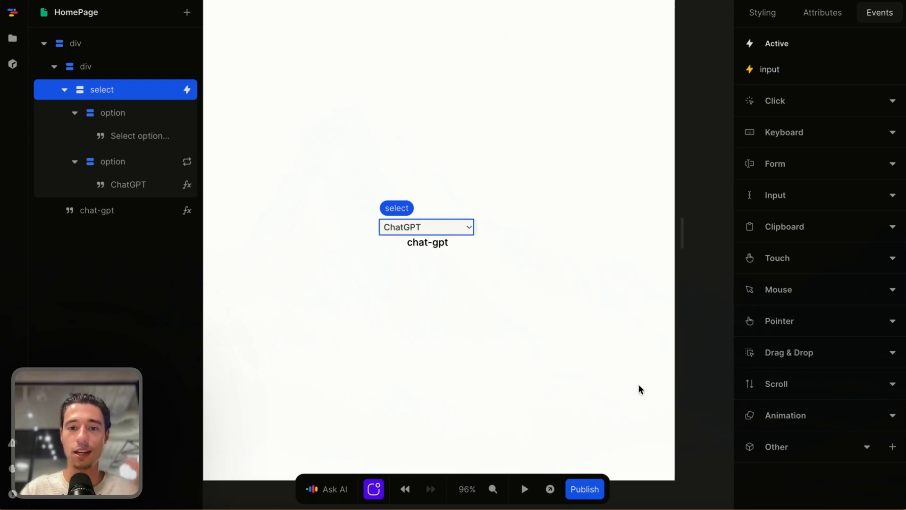
# Step: Add a new text element to the outer div, below the existing text showing the selected value
pyautogui.click(713, 151)
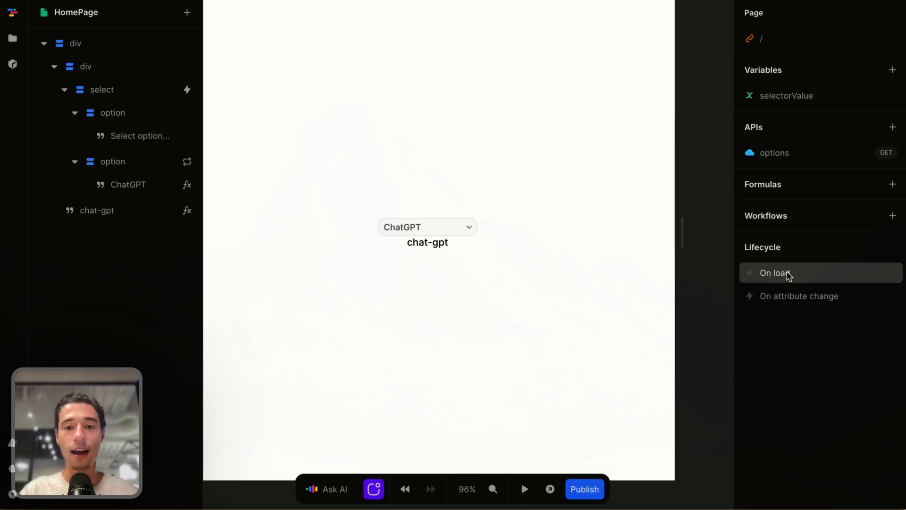
pyautogui.click(525, 257)
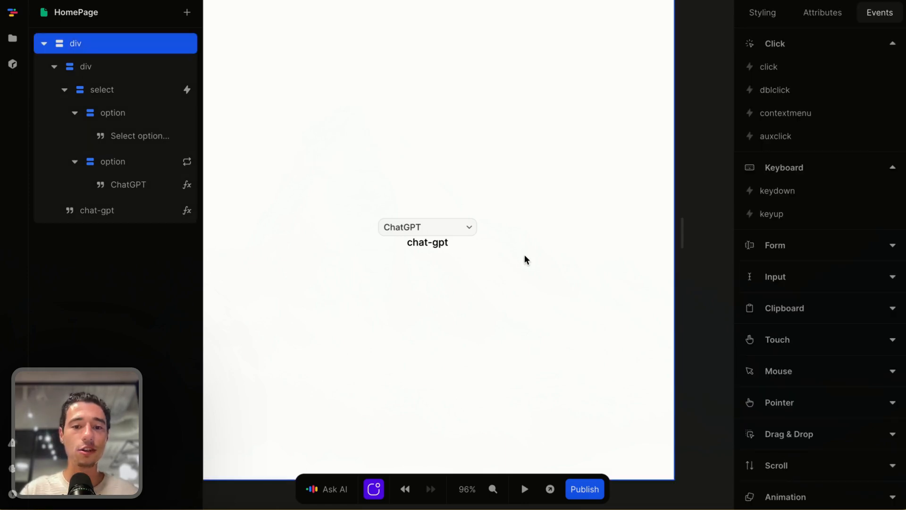
pyautogui.click(187, 12)
pyautogui.write('t')
pyautogui.press('Return')
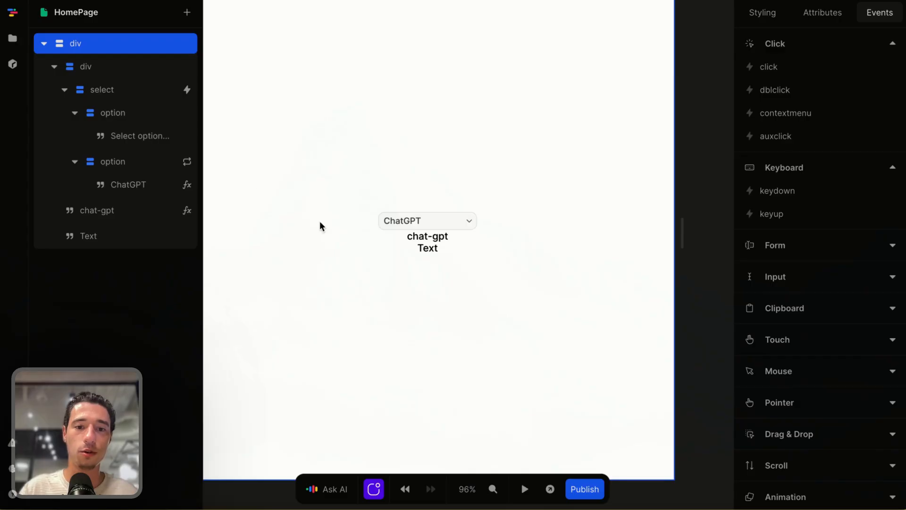
# Step: Bind the new text element's content to a Get from Local Storage formula
pyautogui.click(427, 249)
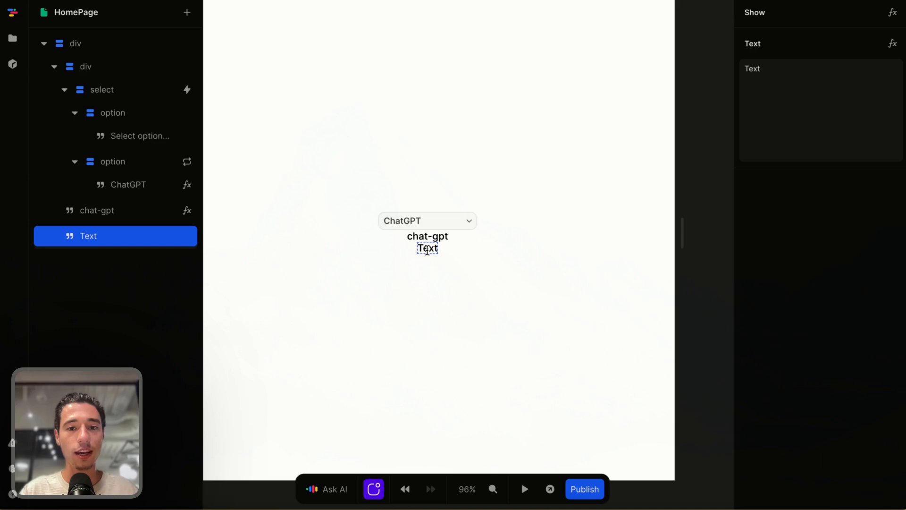
pyautogui.click(892, 43)
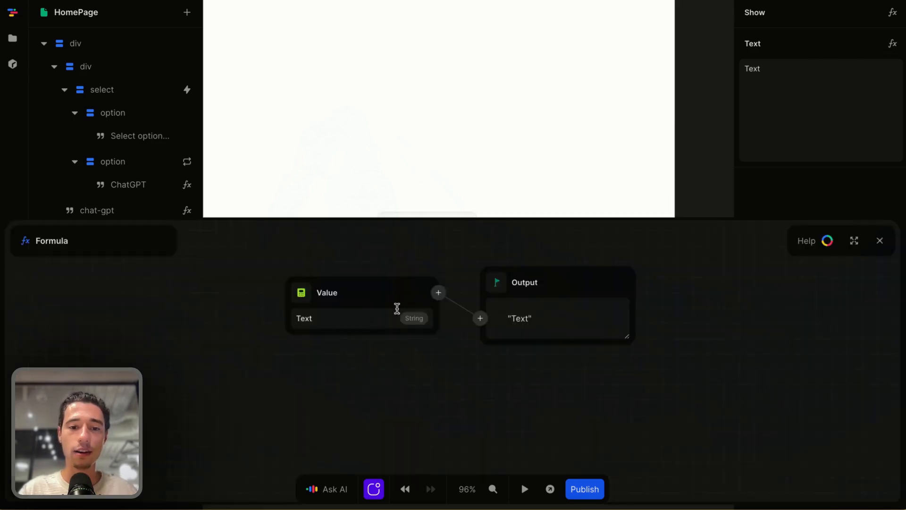
pyautogui.press('Escape')
pyautogui.click(427, 248)
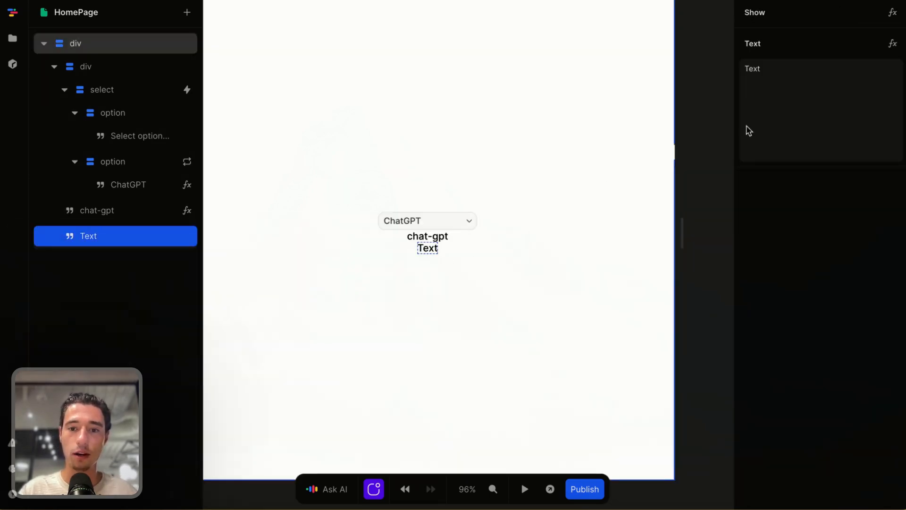
pyautogui.click(892, 44)
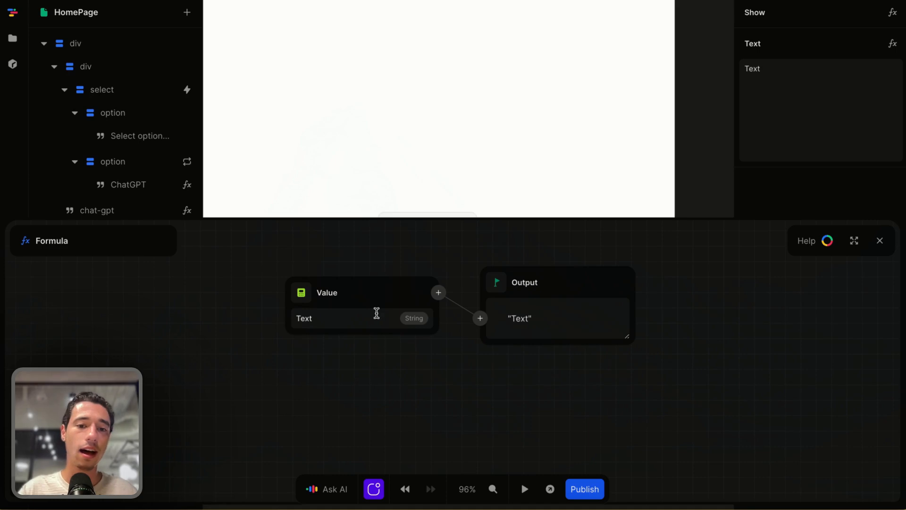
pyautogui.click(300, 293)
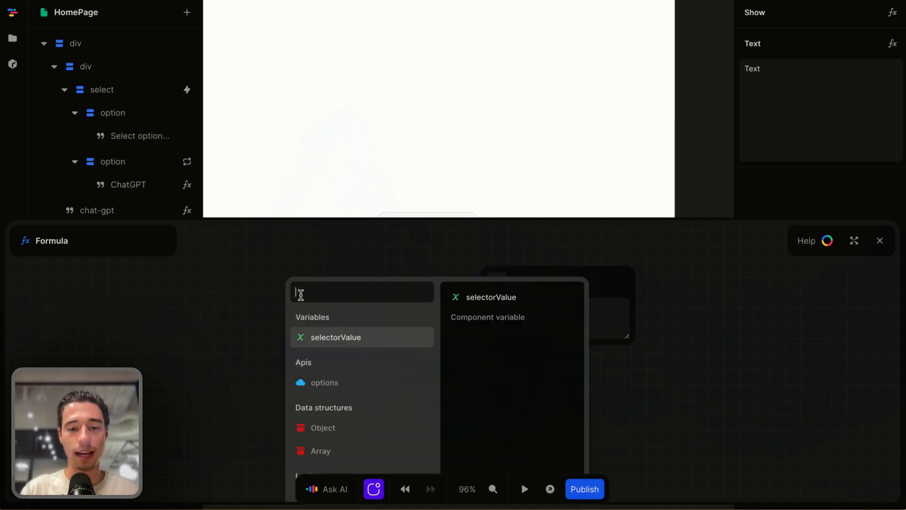
pyautogui.write('get from')
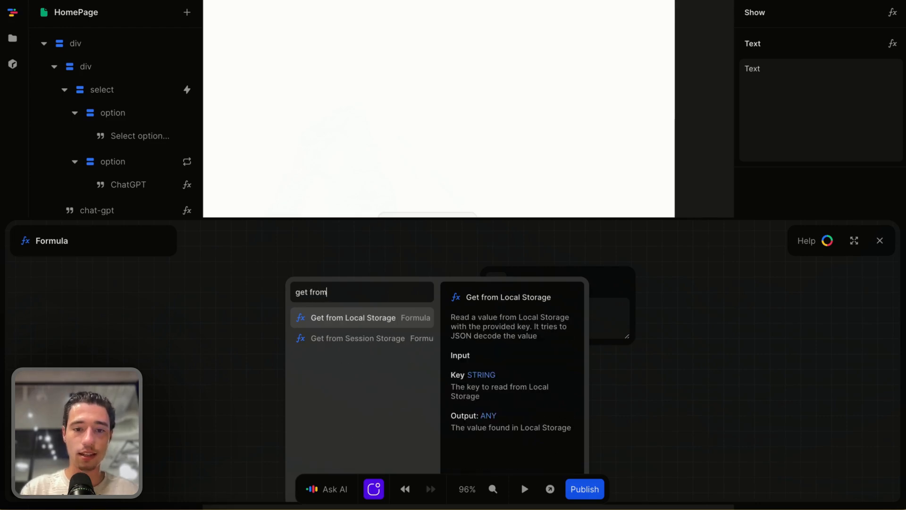
pyautogui.click(341, 316)
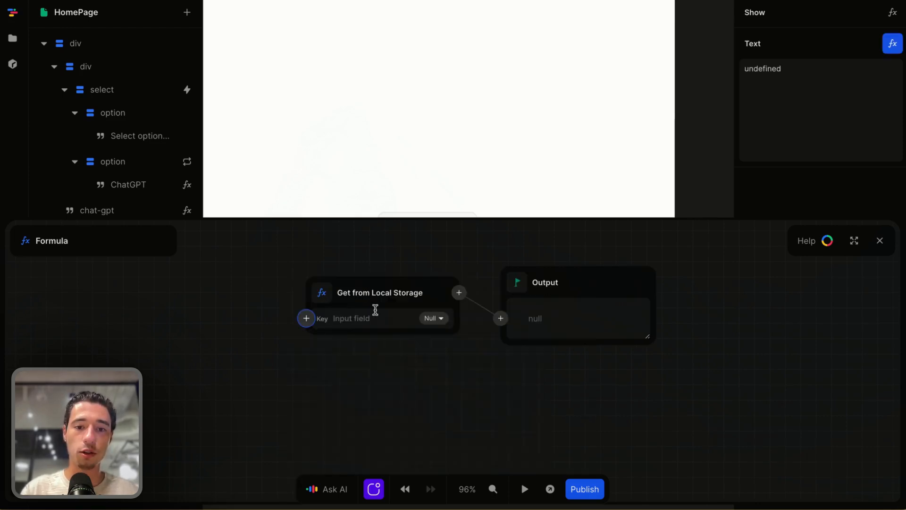
# Step: Set the Get from Local Storage key to selectorValue and close the formula editor
pyautogui.click(374, 317)
pyautogui.write('selectorValue')
pyautogui.click(400, 370)
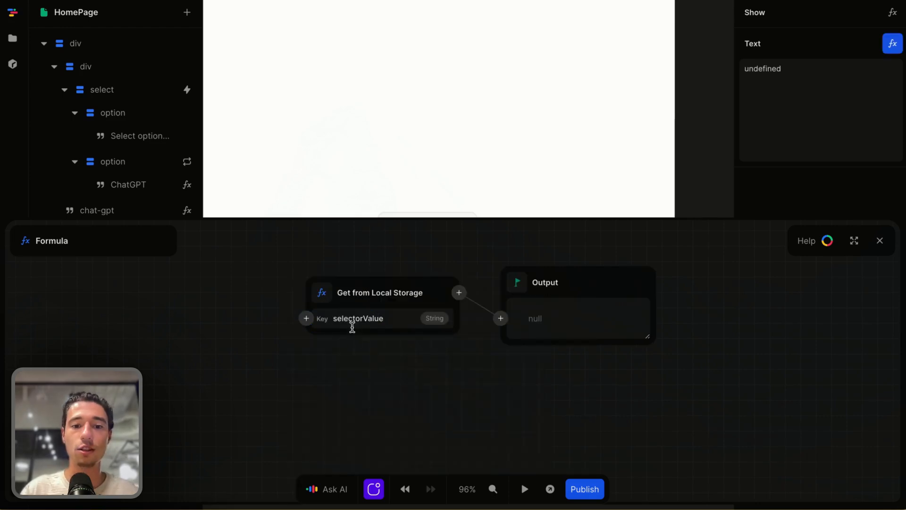
pyautogui.click(880, 241)
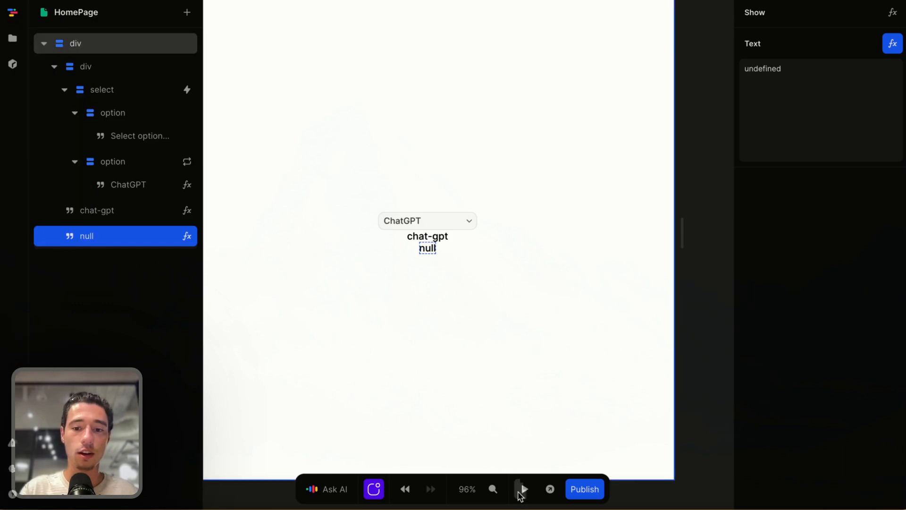
# Step: Choose Dall-E in preview mode, reload the editor page, and inspect the dropdown and stored value in preview again
pyautogui.click(524, 489)
pyautogui.click(434, 220)
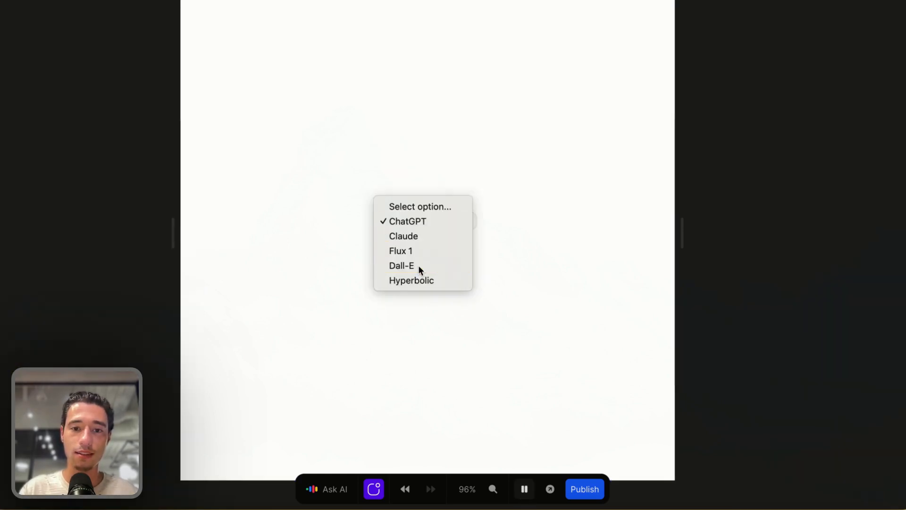
pyautogui.click(418, 266)
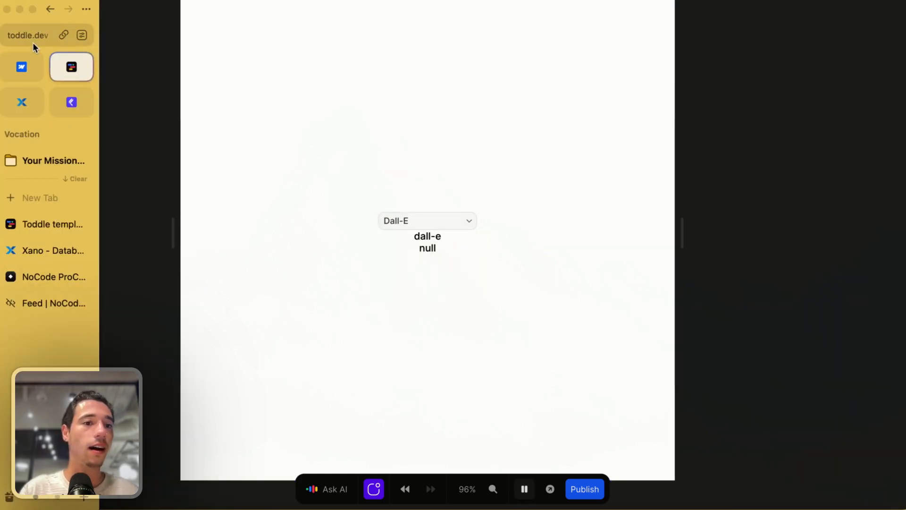
pyautogui.click(530, 489)
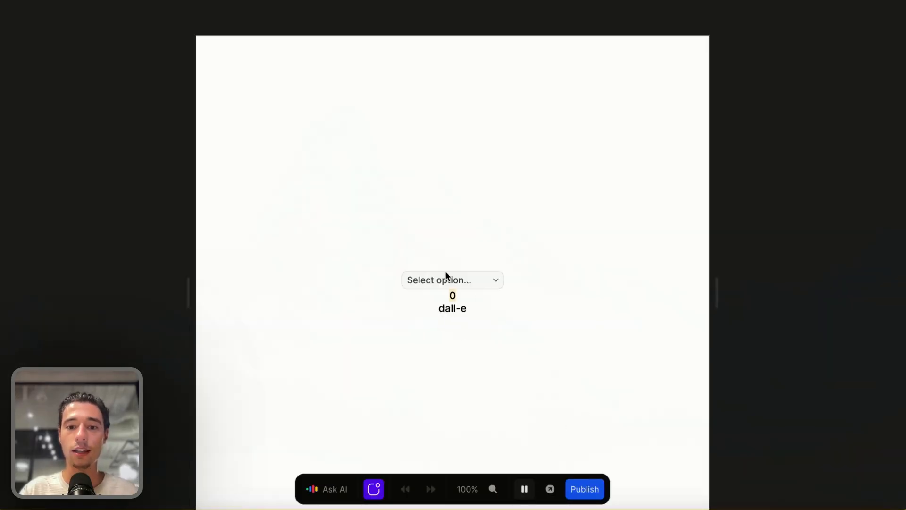
pyautogui.click(486, 273)
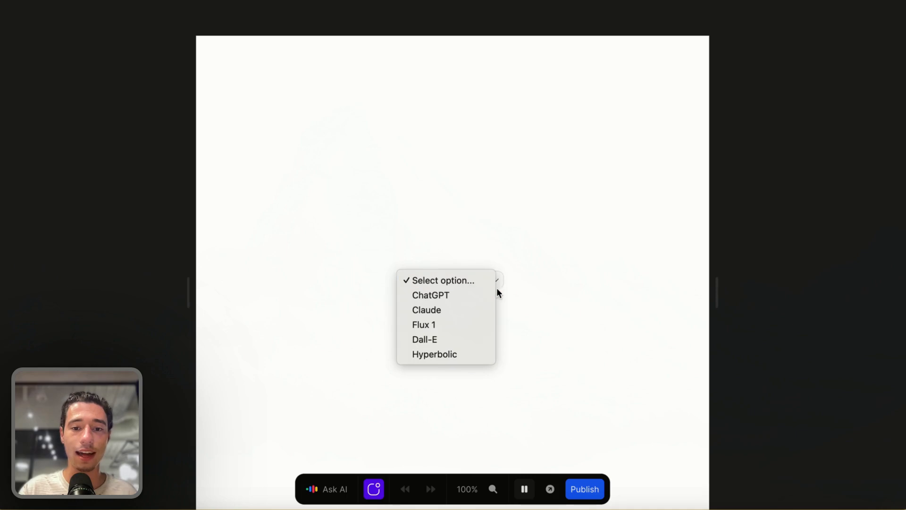
# Step: Choose Hyperbolic in the preview dropdown, reload the page, and compare the dropdown with the value read from local storage
pyautogui.click(453, 356)
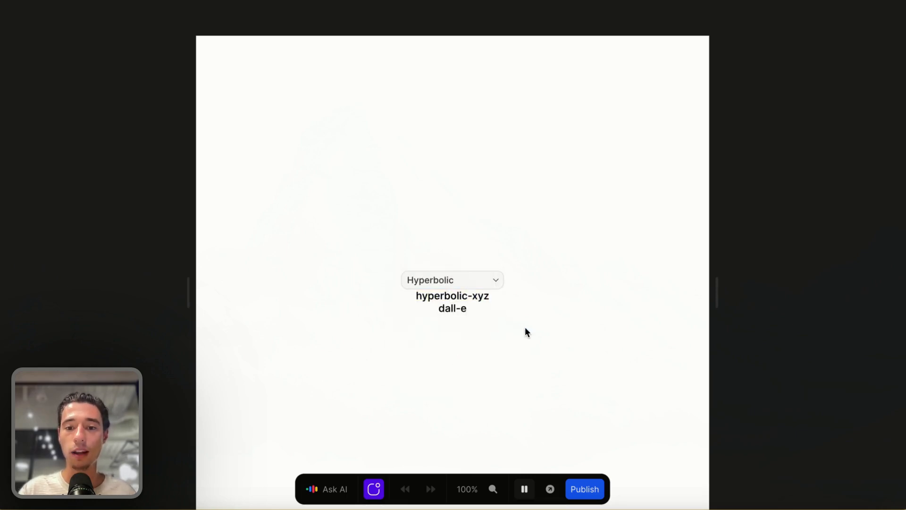
pyautogui.moveTo(417, 295); pyautogui.dragTo(488, 296)
pyautogui.click(496, 296)
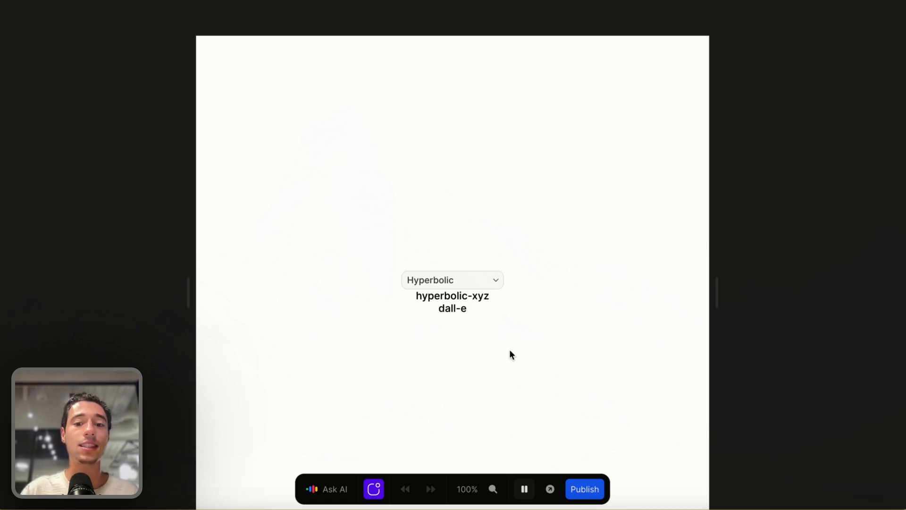
pyautogui.moveTo(2, 43)
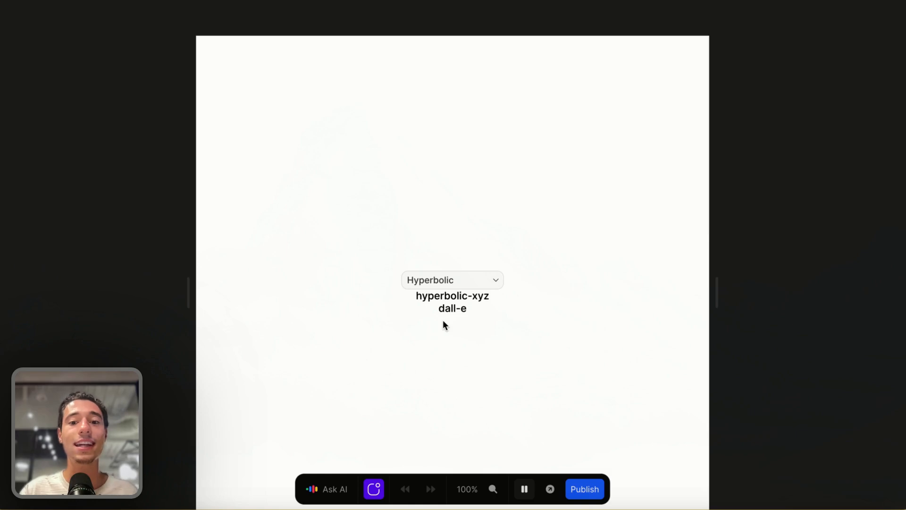
pyautogui.press('super+r')
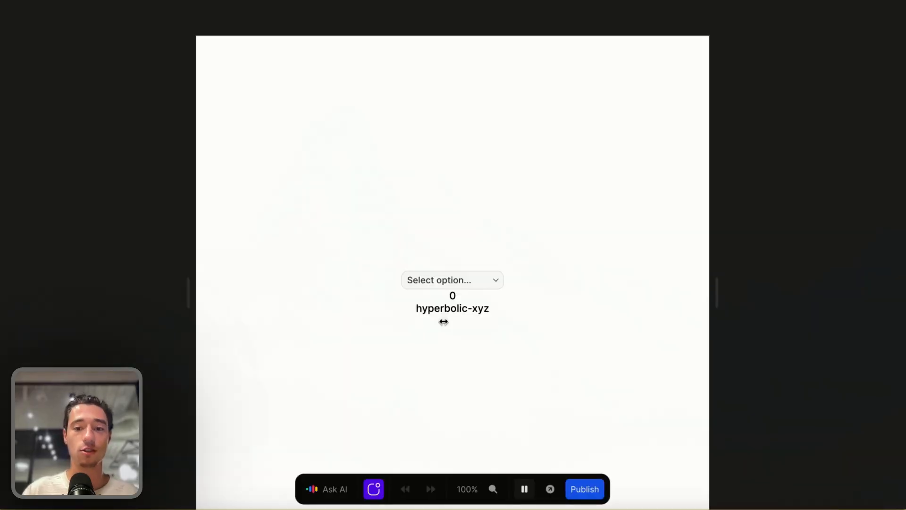
pyautogui.moveTo(417, 310); pyautogui.dragTo(488, 307)
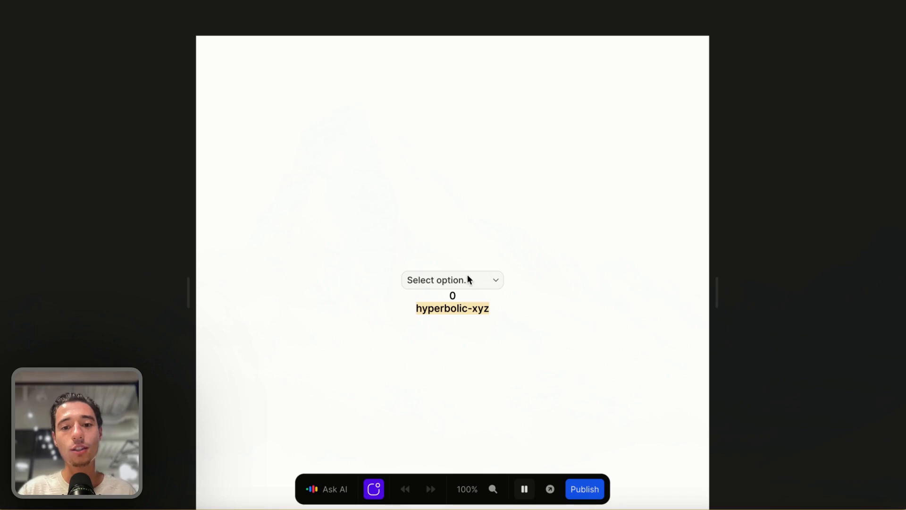
# Step: Leave preview mode and add a Set selectorValue action to the page's On load event
pyautogui.click(523, 488)
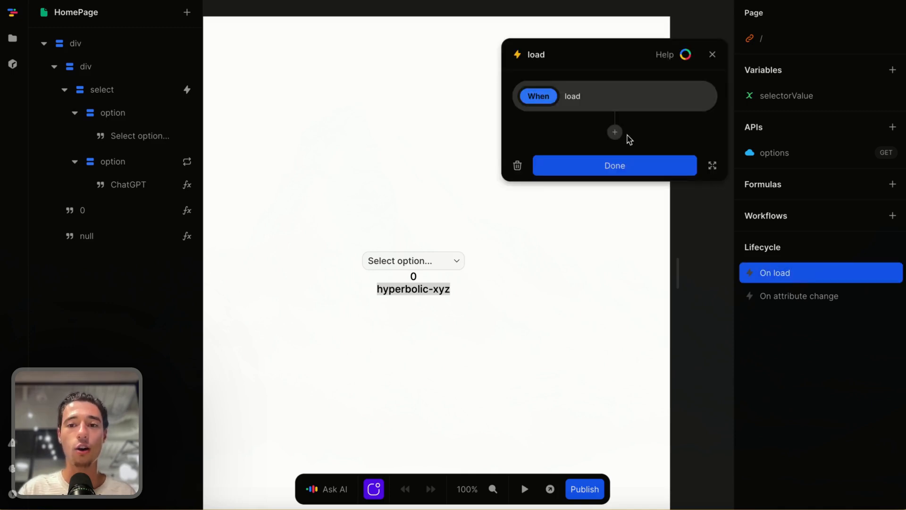
pyautogui.click(615, 132)
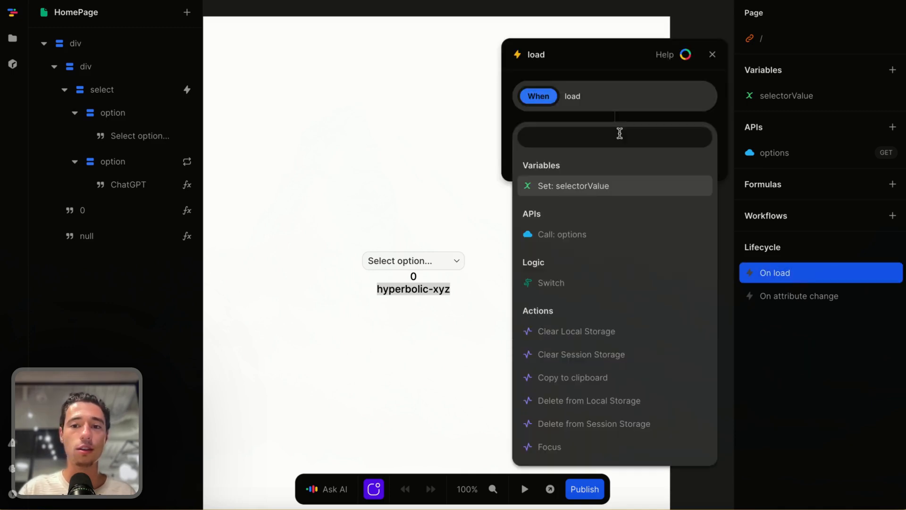
pyautogui.click(557, 188)
# Step: Bind the On load action's value to a Get from Local Storage formula with the key selectorValue
pyautogui.click(702, 193)
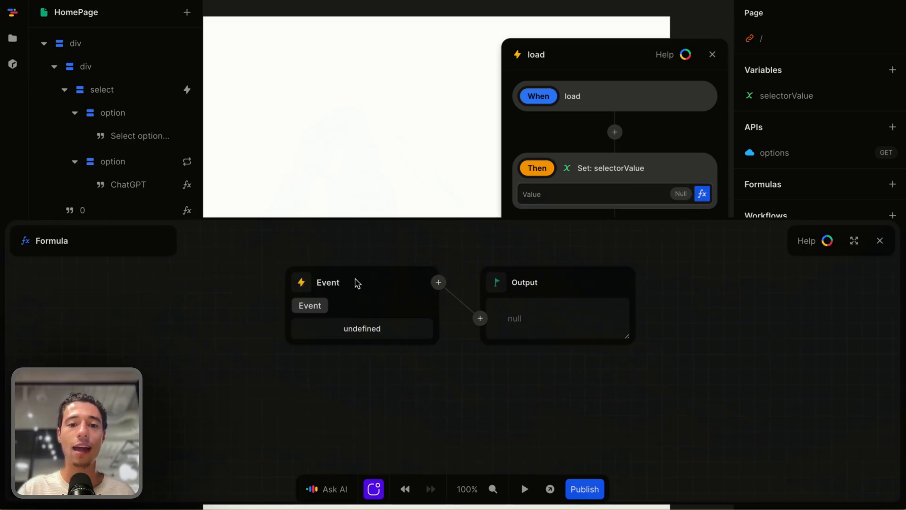
pyautogui.click(300, 285)
pyautogui.write('local')
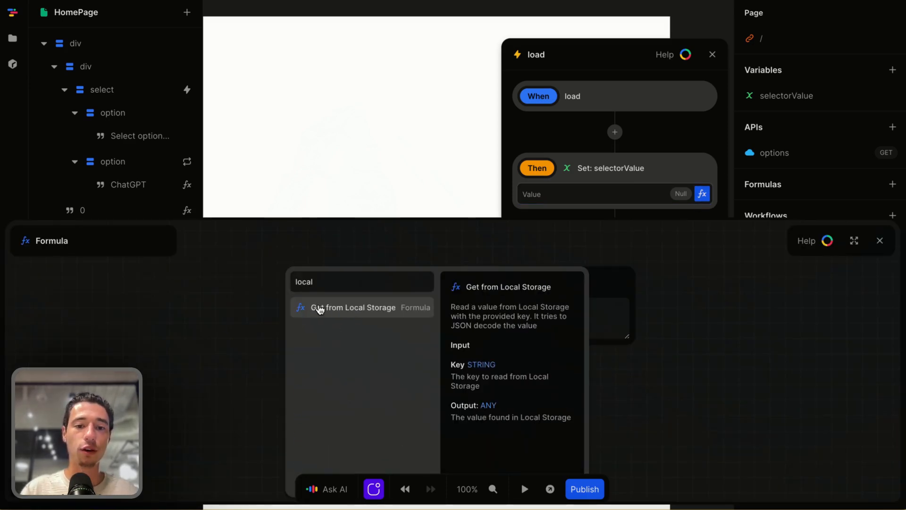
pyautogui.click(349, 308)
pyautogui.click(361, 320)
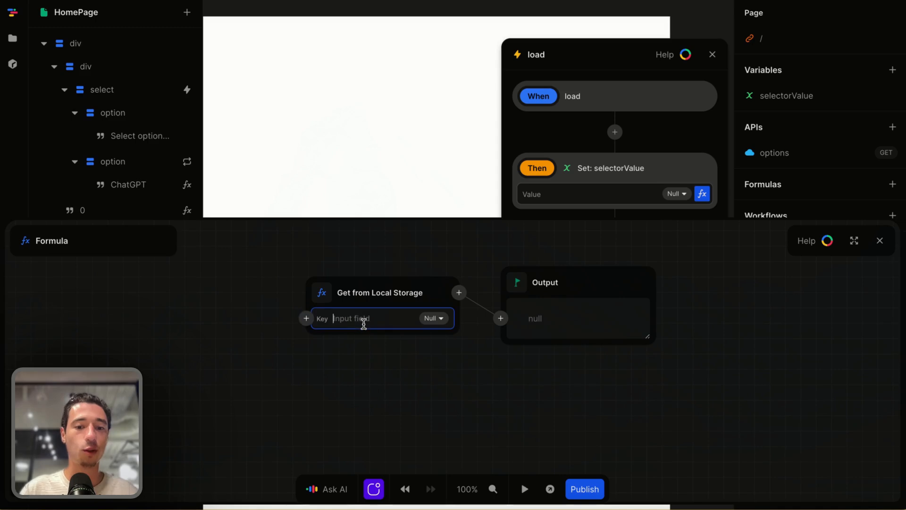
pyautogui.write('selectorValue')
pyautogui.click(397, 366)
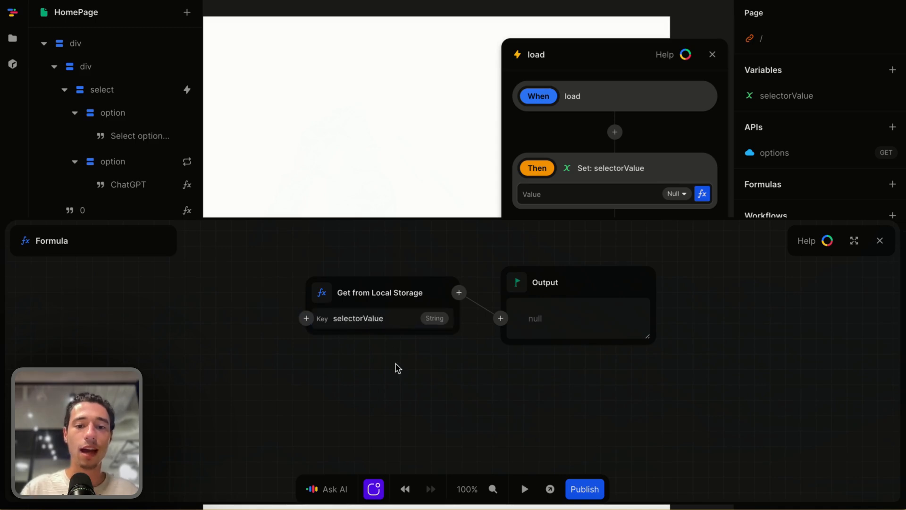
pyautogui.click(879, 240)
# Step: Check the formula of the lower text element that reads from local storage, and delete that element
pyautogui.click(638, 264)
pyautogui.click(470, 298)
pyautogui.click(433, 290)
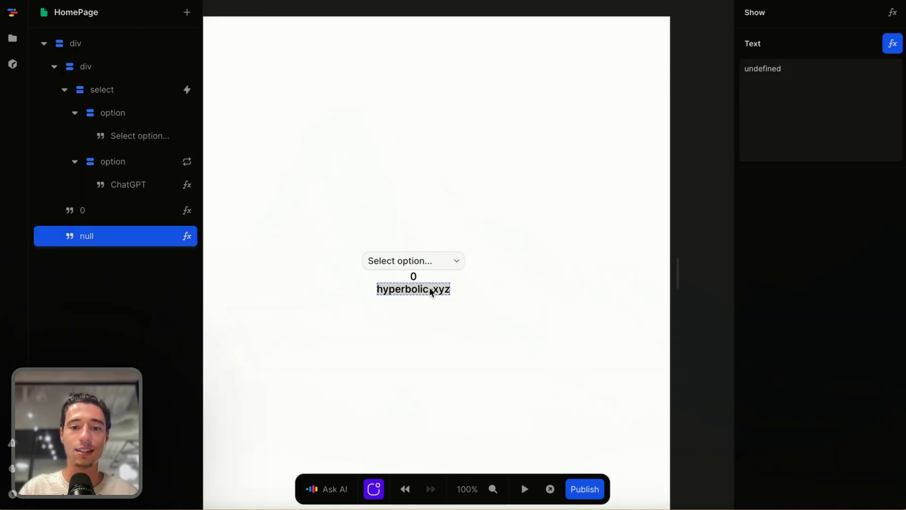
pyautogui.click(892, 43)
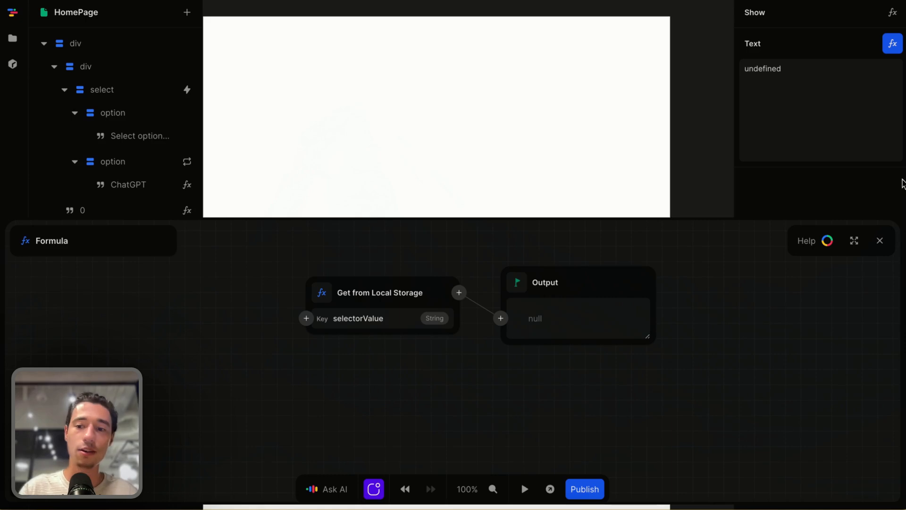
pyautogui.click(880, 240)
pyautogui.click(471, 354)
pyautogui.click(442, 293)
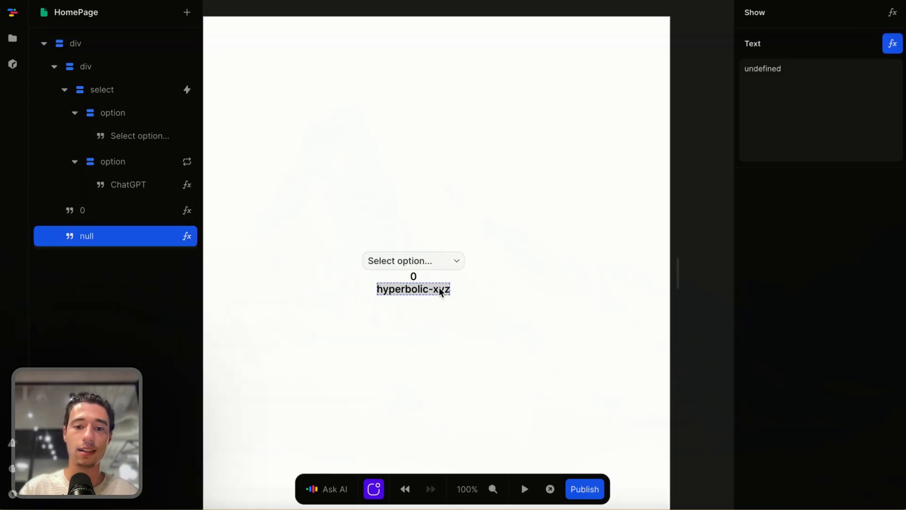
pyautogui.click(469, 313)
pyautogui.moveTo(1, 65)
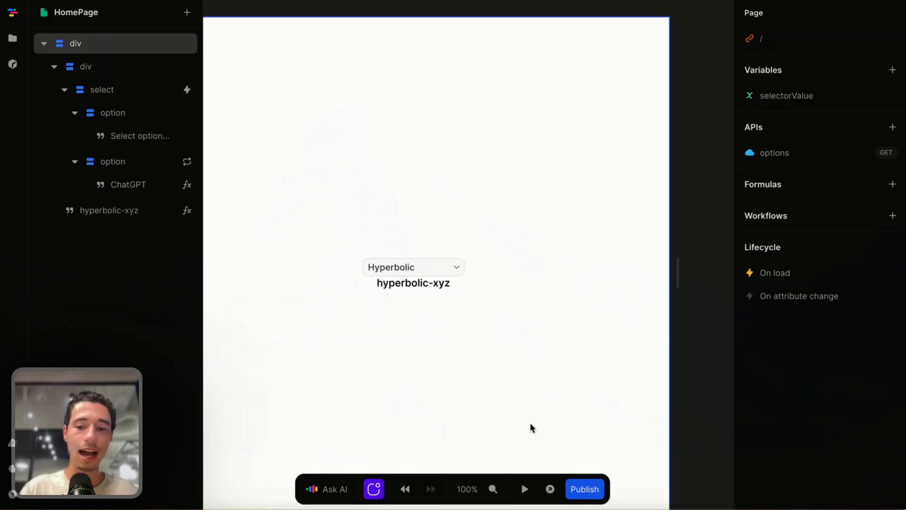
# Step: Choose Dall-E in preview mode and reload the page twice to check whether the selection persists
pyautogui.click(524, 489)
pyautogui.click(448, 272)
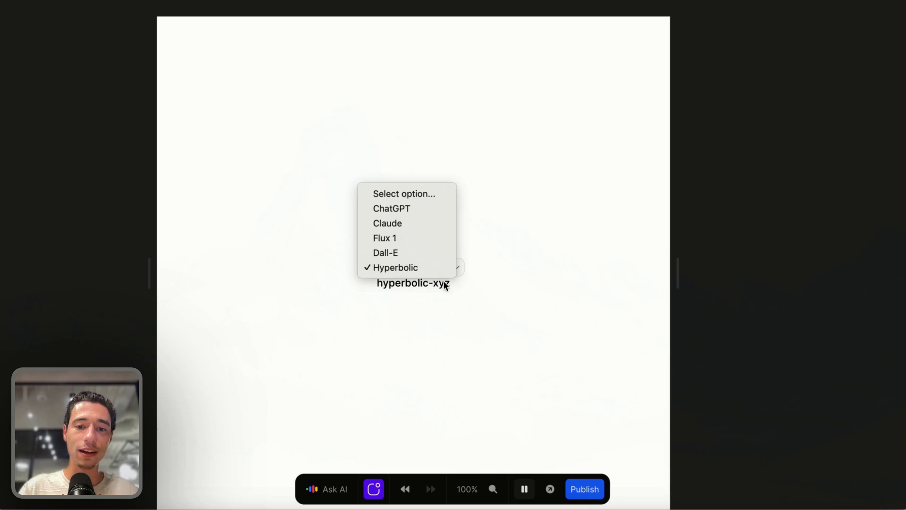
pyautogui.click(423, 252)
pyautogui.moveTo(2, 38)
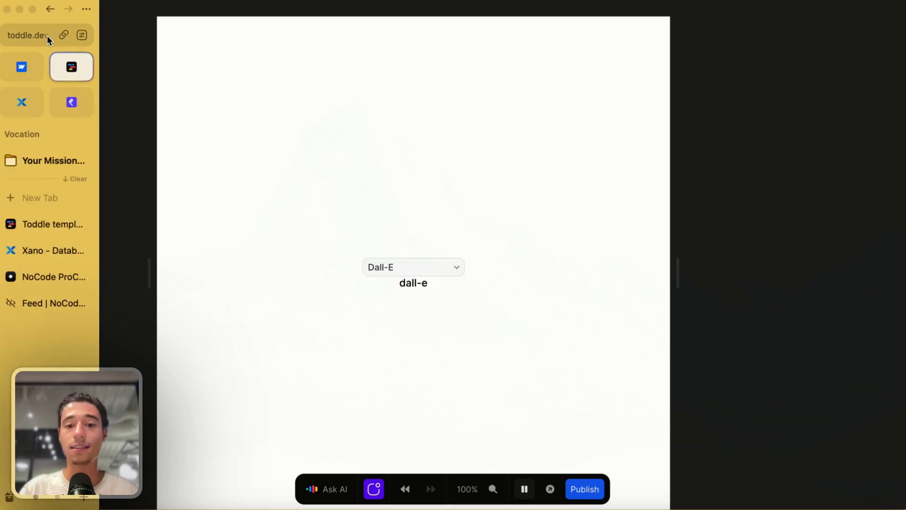
pyautogui.click(47, 36)
pyautogui.press('Escape')
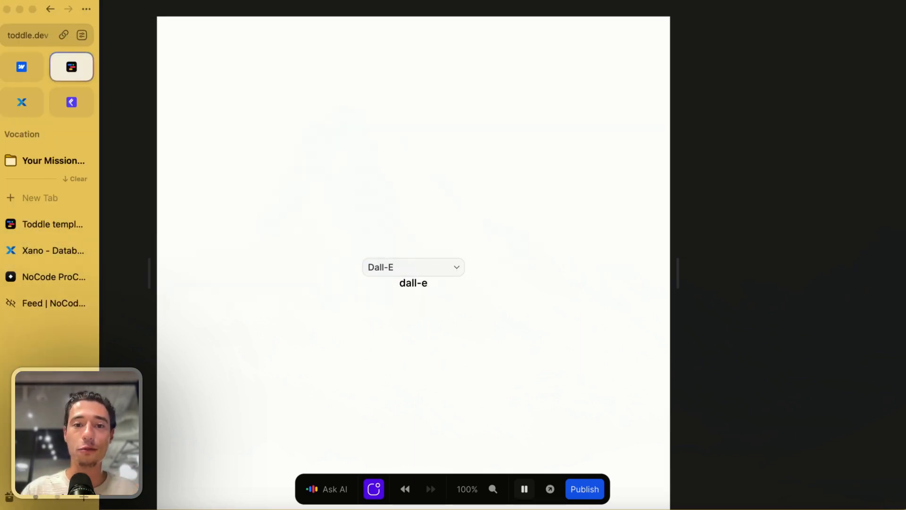
pyautogui.press('super+r')
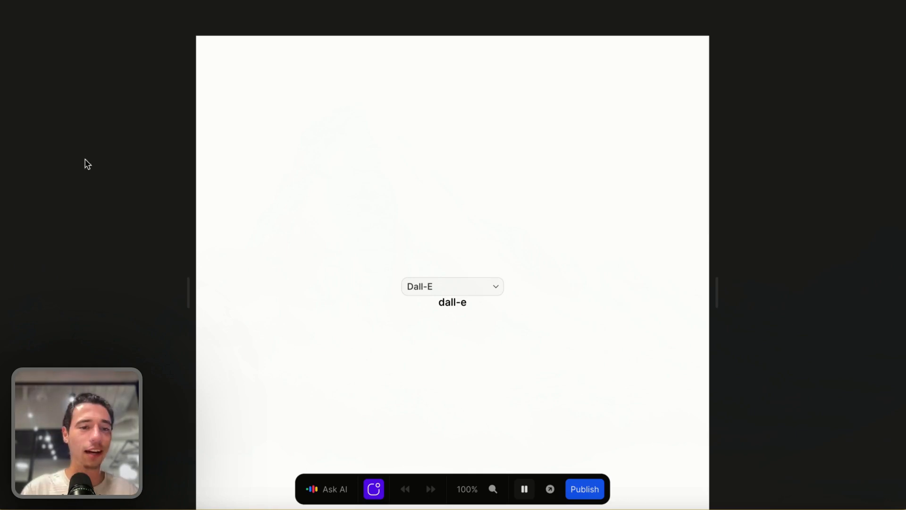
pyautogui.moveTo(3, 161)
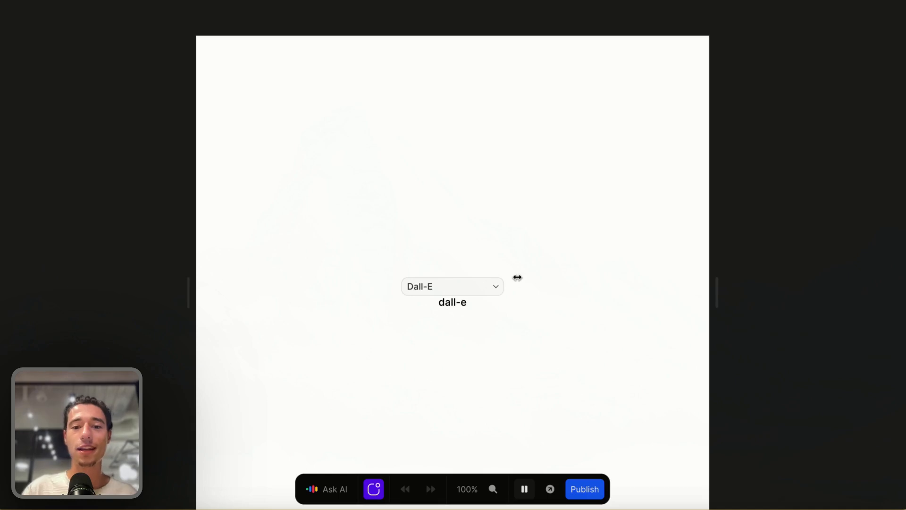
pyautogui.press('super+r')
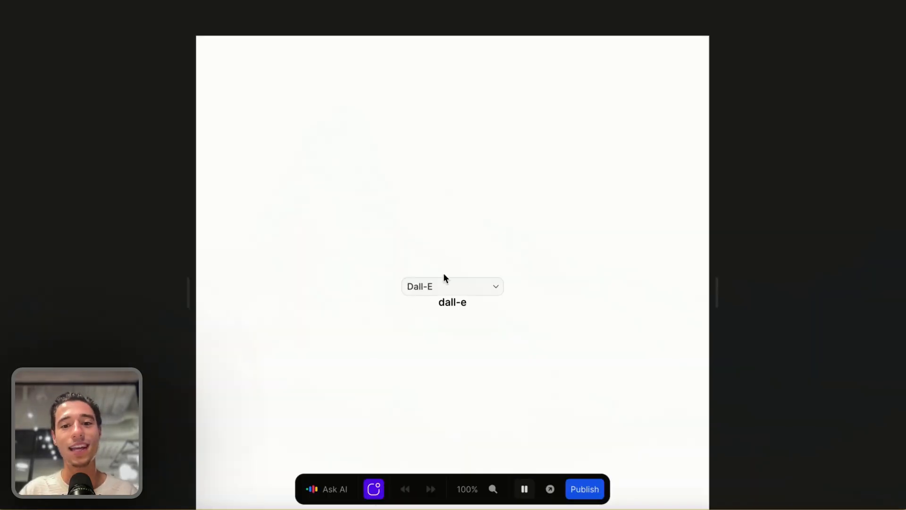
# Step: Leave preview mode and delete the remaining text element below the dropdown that shows the selected value
pyautogui.click(524, 489)
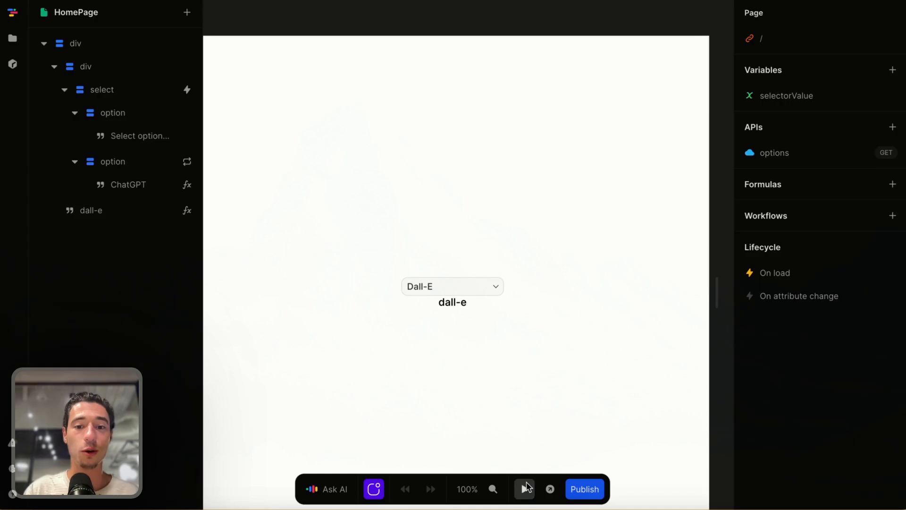
pyautogui.click(467, 304)
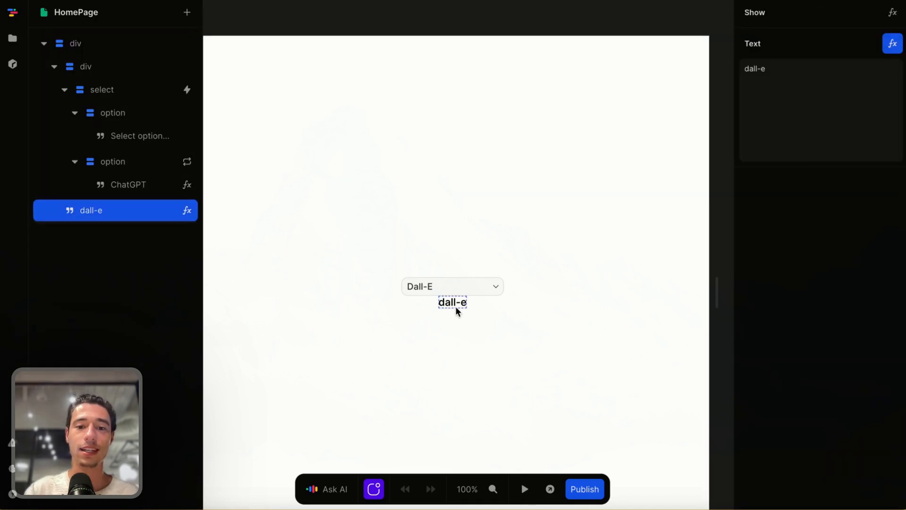
pyautogui.press('Delete')
pyautogui.click(531, 423)
# Step: Test the dropdown in preview mode by choosing Flux 1 followed by ChatGPT, and return to the editor
pyautogui.click(524, 488)
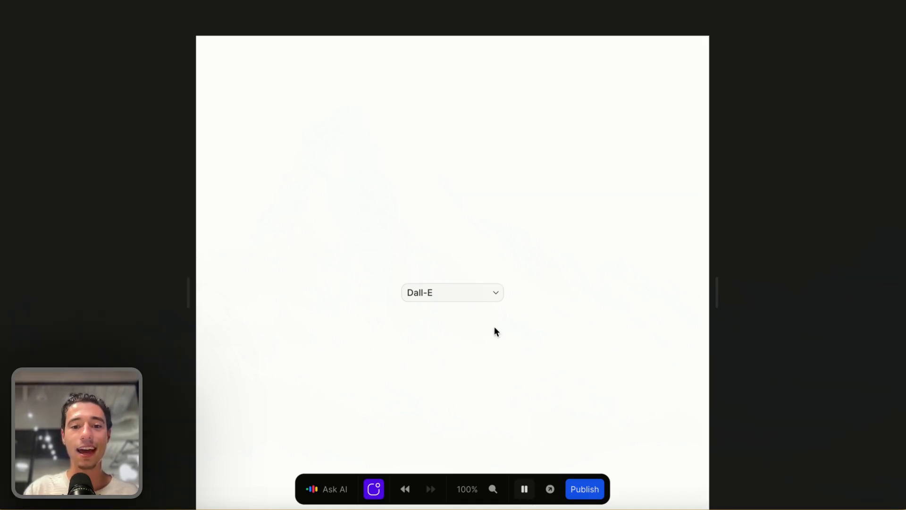
pyautogui.click(475, 294)
pyautogui.click(447, 277)
pyautogui.click(471, 293)
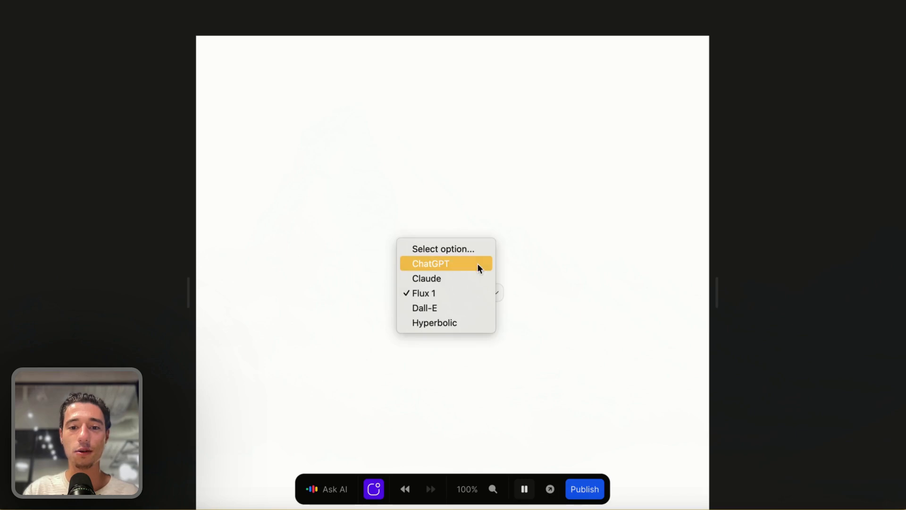
pyautogui.click(479, 263)
pyautogui.click(524, 489)
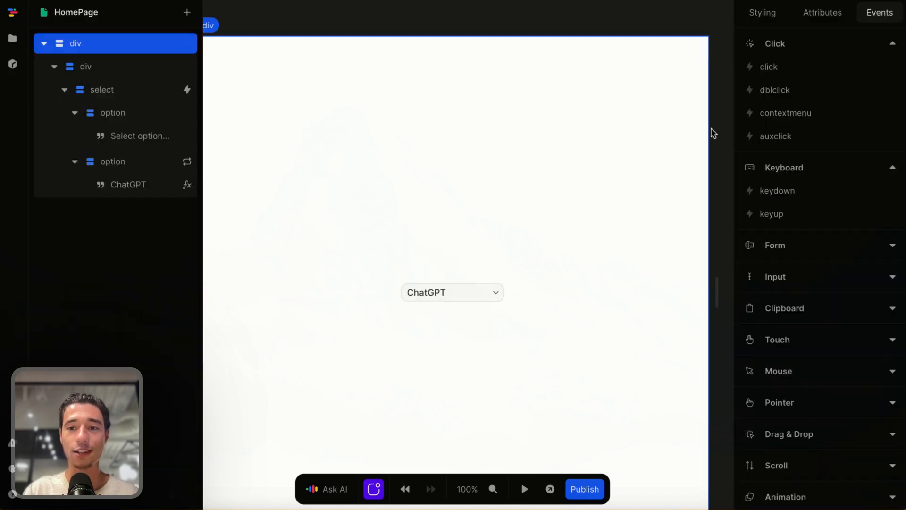
# Step: Inspect the selectorValue variable's current value before and after reloading the page
pyautogui.click(716, 30)
pyautogui.click(771, 96)
pyautogui.click(707, 96)
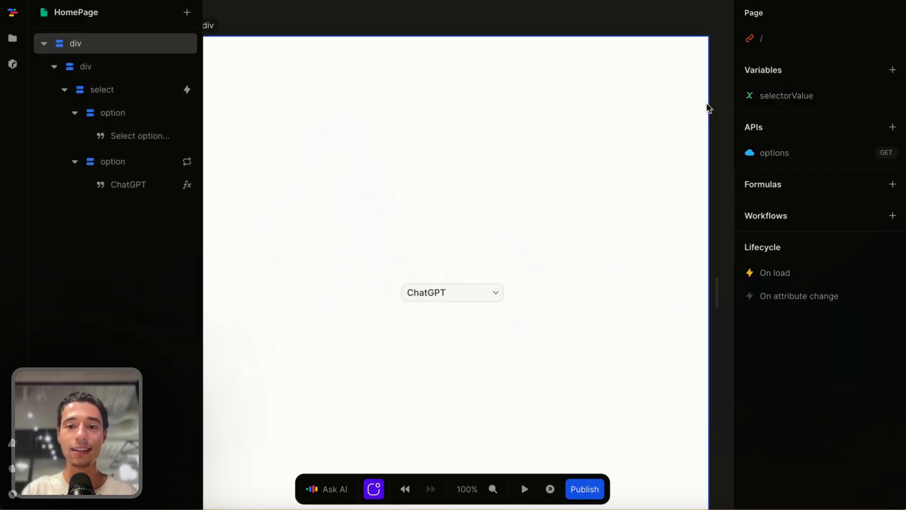
pyautogui.moveTo(4, 45)
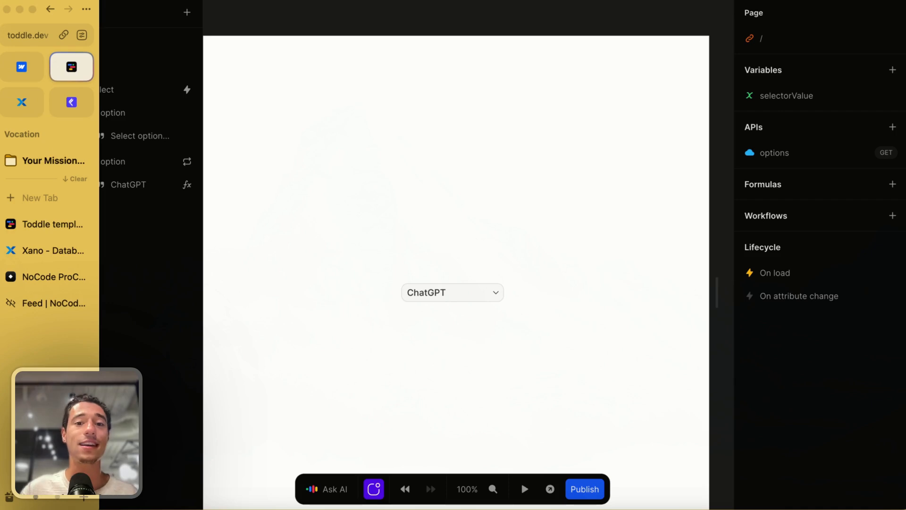
pyautogui.press('super+r')
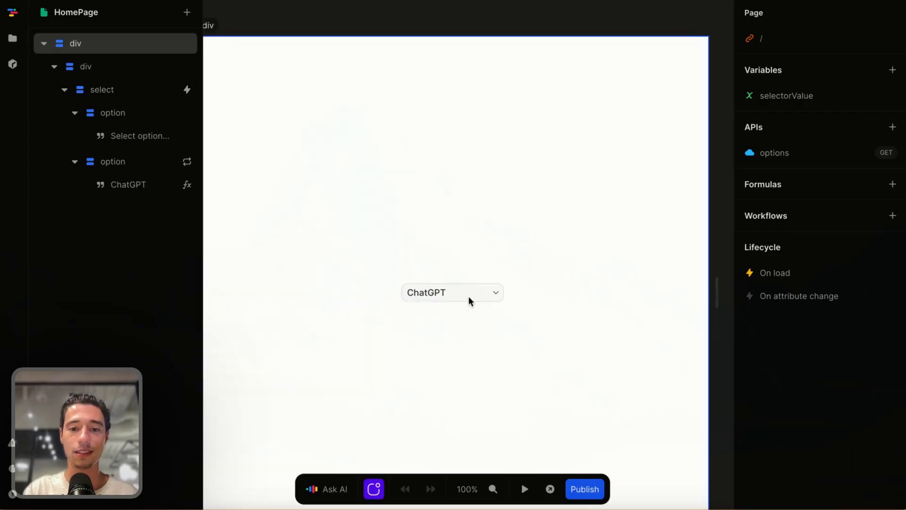
pyautogui.click(772, 96)
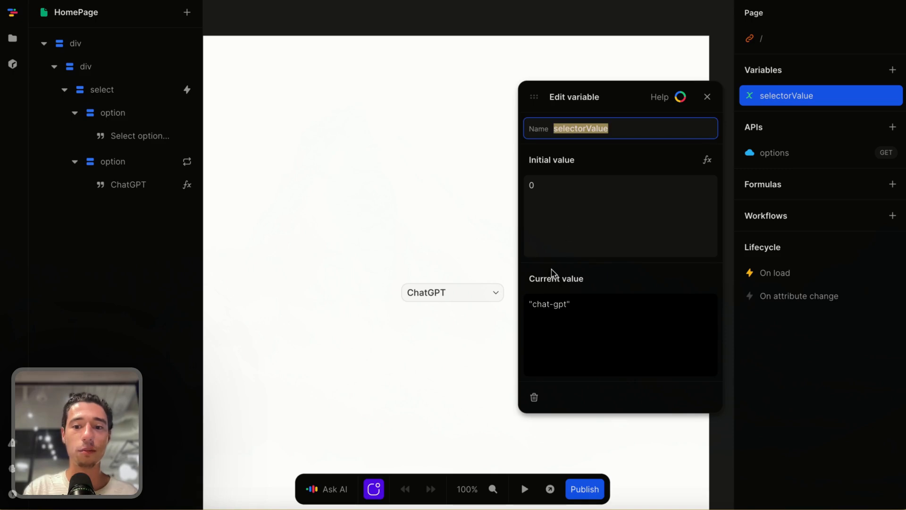
pyautogui.click(706, 96)
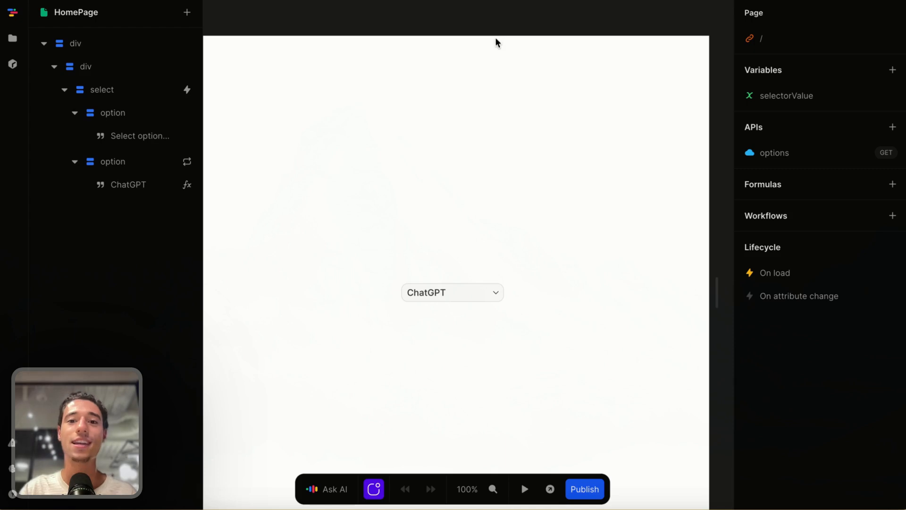
# Step: Switch to the NoCode ProCode community feed and on to the NCPC landing page
pyautogui.scroll(-1, 502, 321)
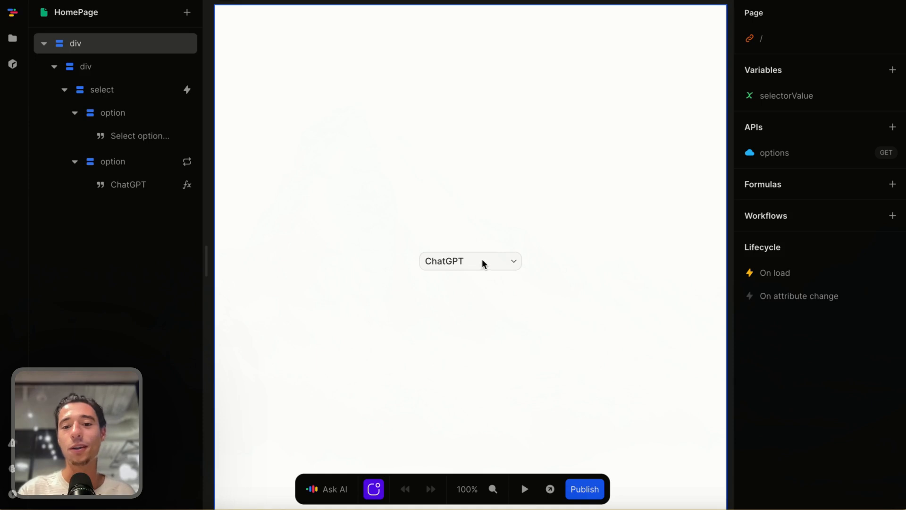
pyautogui.moveTo(1, 177)
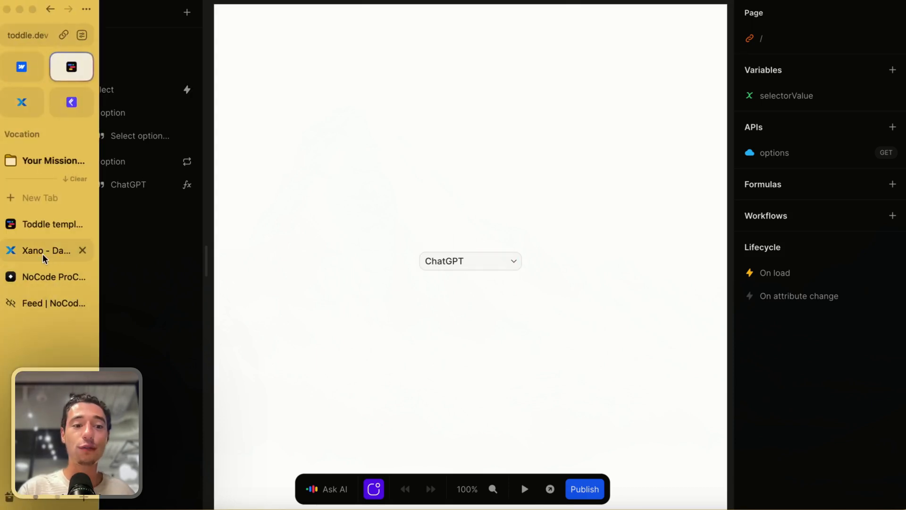
pyautogui.click(52, 306)
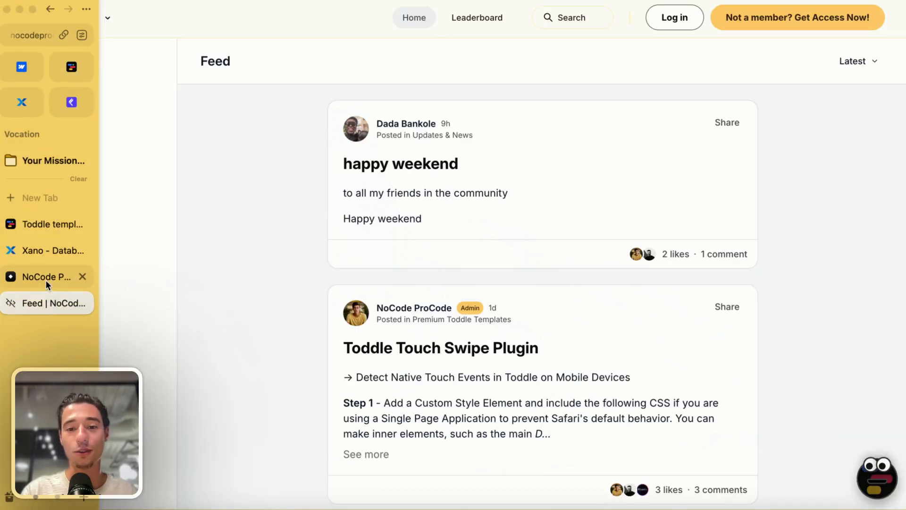
pyautogui.click(44, 277)
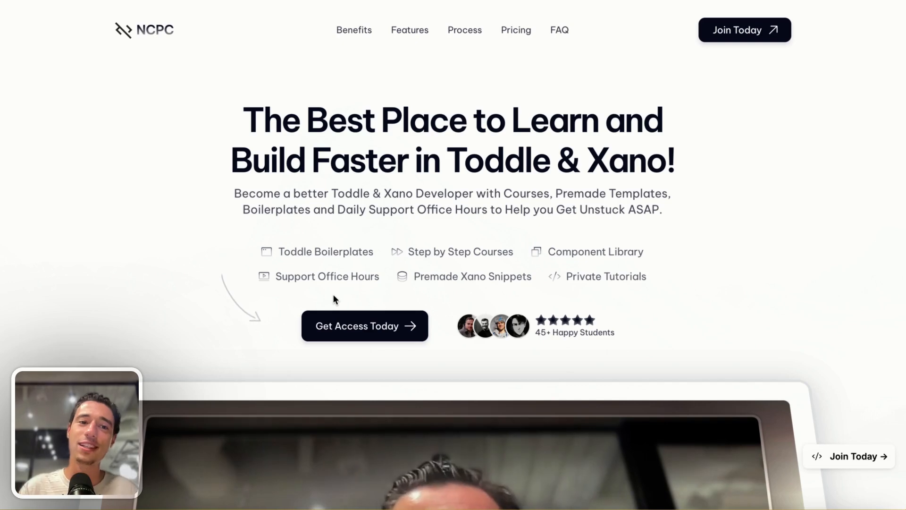
# Step: Examine the member testimonials below the intro video and in the Results section of the NCPC landing page
pyautogui.scroll(-10, 454, 355)
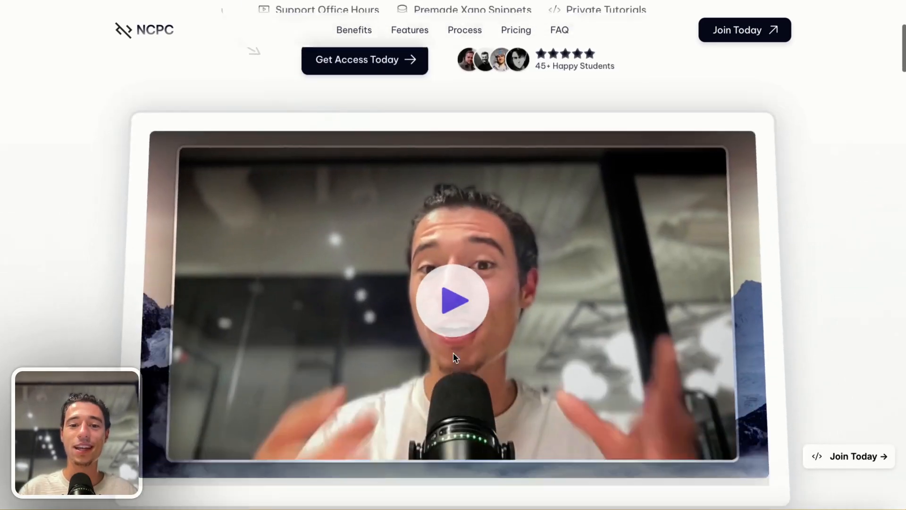
pyautogui.scroll(-1, 453, 357)
pyautogui.moveTo(534, 294); pyautogui.dragTo(607, 321)
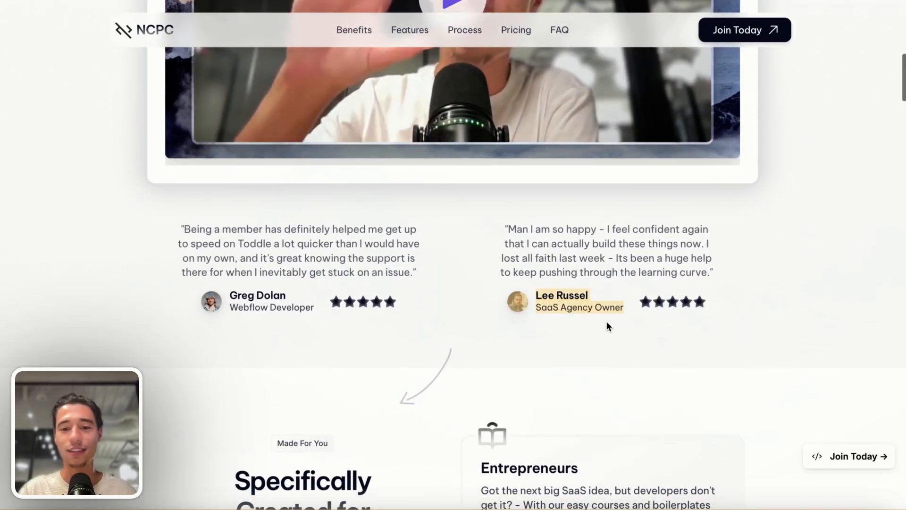
pyautogui.click(256, 299)
pyautogui.moveTo(229, 295); pyautogui.dragTo(324, 313)
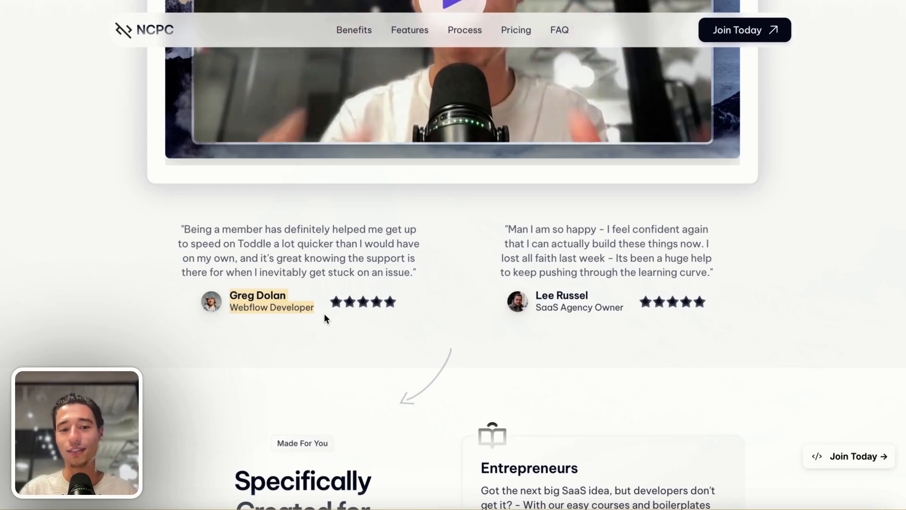
pyautogui.scroll(-4, 324, 313)
pyautogui.scroll(-20, 325, 313)
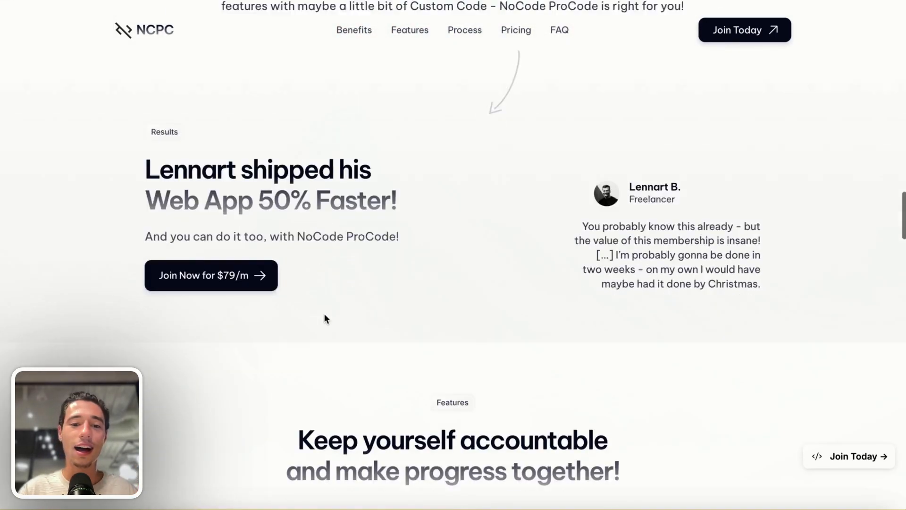
pyautogui.scroll(2, 324, 313)
pyautogui.moveTo(620, 231); pyautogui.dragTo(692, 259)
pyautogui.click(686, 274)
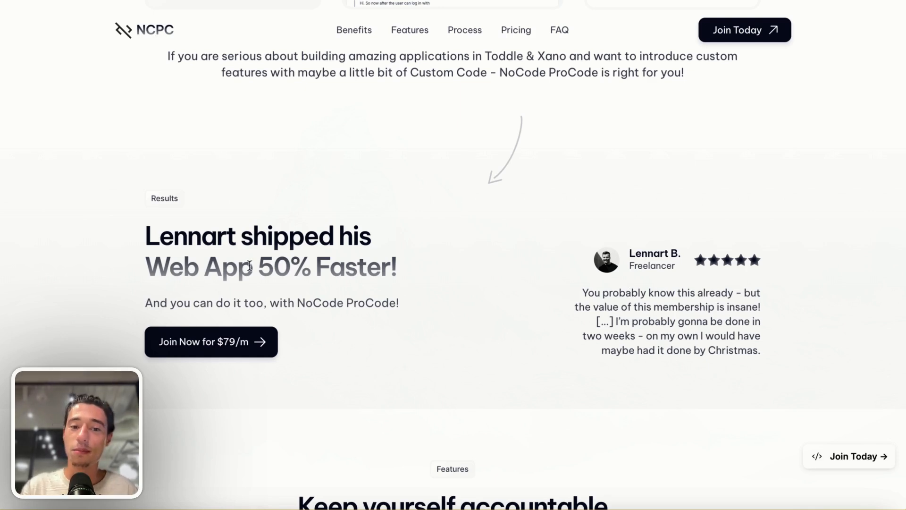
pyautogui.moveTo(247, 263); pyautogui.dragTo(458, 264)
pyautogui.click(458, 264)
# Step: Look through the landing page from the Features section to Fair Pricing, and return to the main headline
pyautogui.scroll(-20, 458, 264)
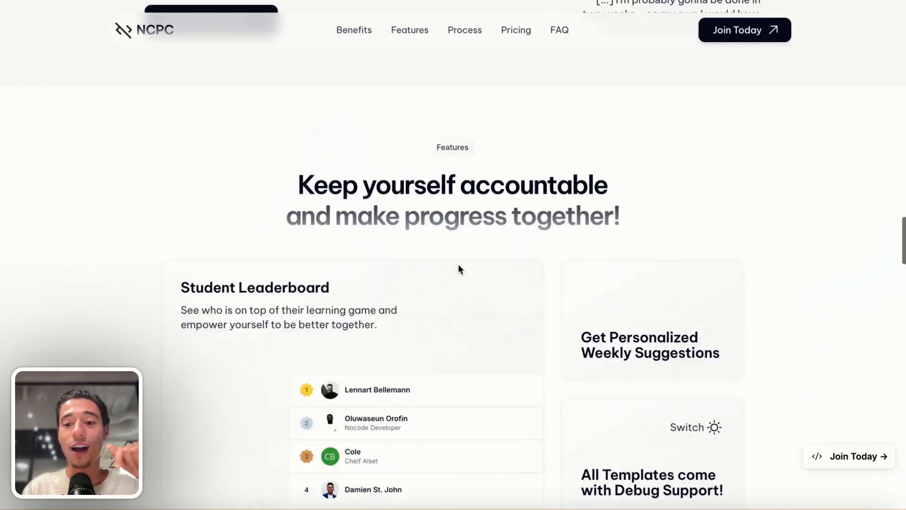
pyautogui.scroll(-9, 458, 267)
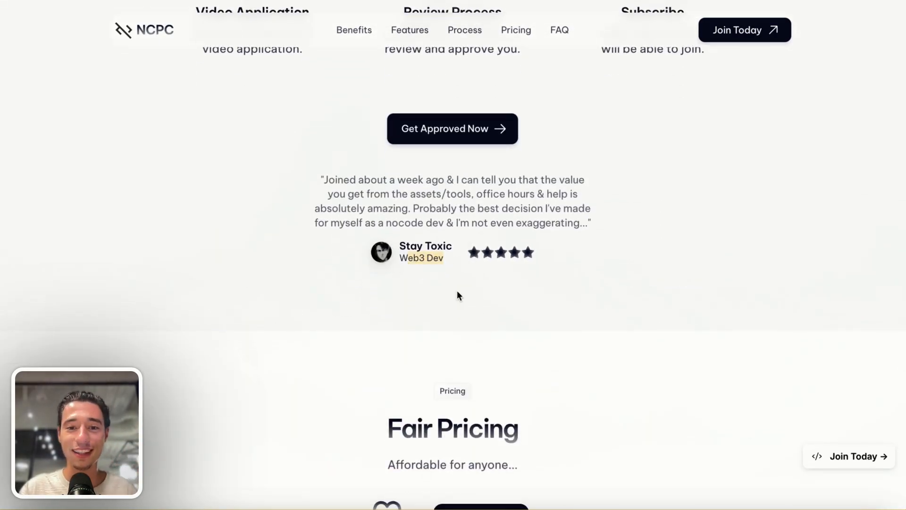
pyautogui.scroll(15, 456, 294)
pyautogui.scroll(20, 456, 298)
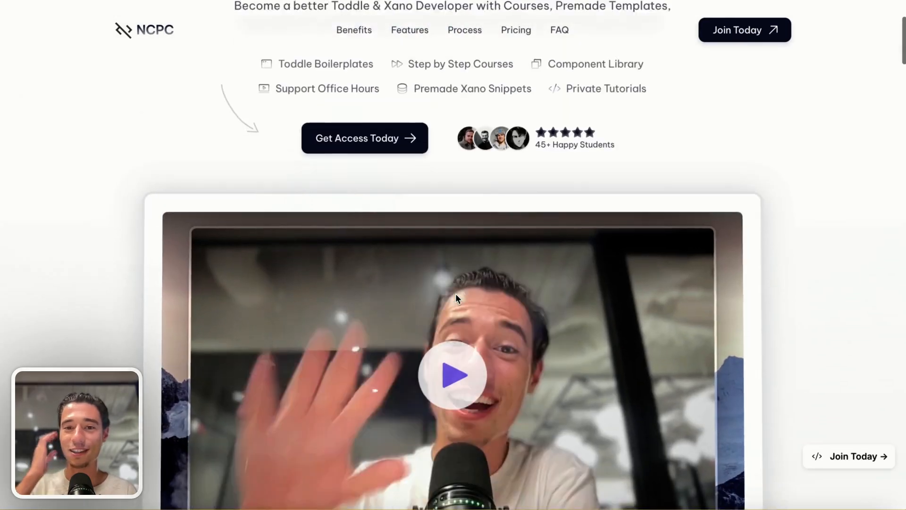
pyautogui.scroll(3, 570, 298)
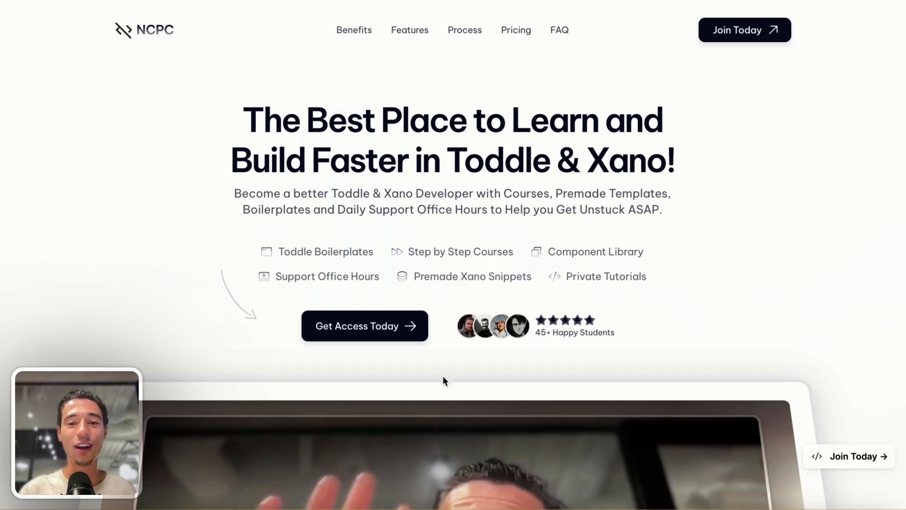
# Step: View the onboarding page behind Get Access Today, pausing its welcome video, and return to the landing page
pyautogui.click(357, 328)
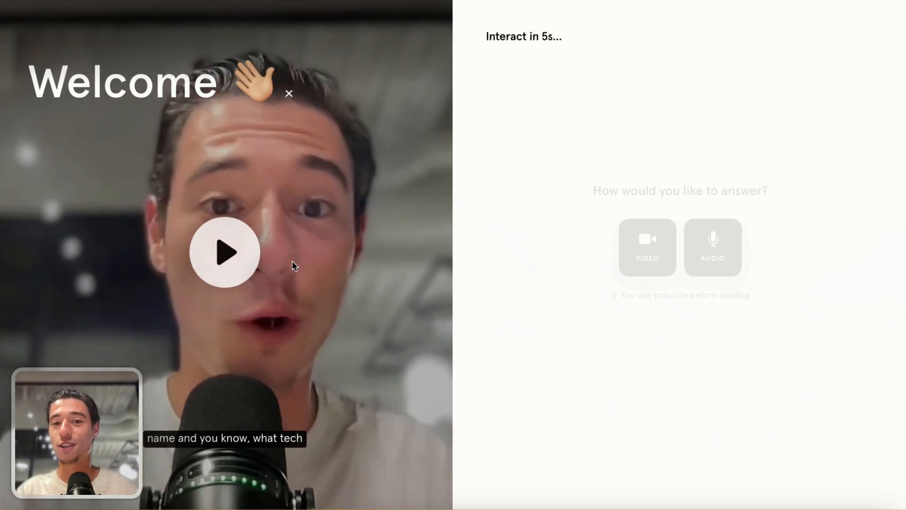
pyautogui.click(38, 182)
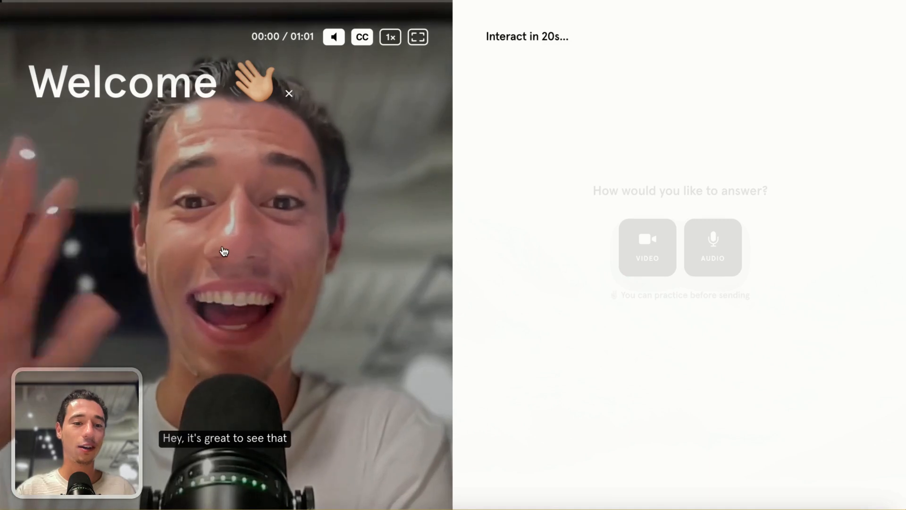
pyautogui.click(232, 271)
pyautogui.moveTo(1, 156)
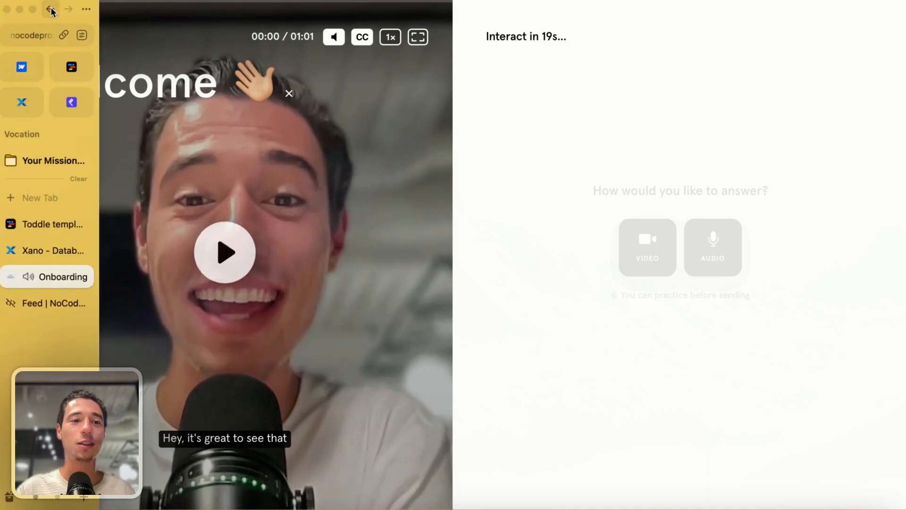
pyautogui.click(51, 9)
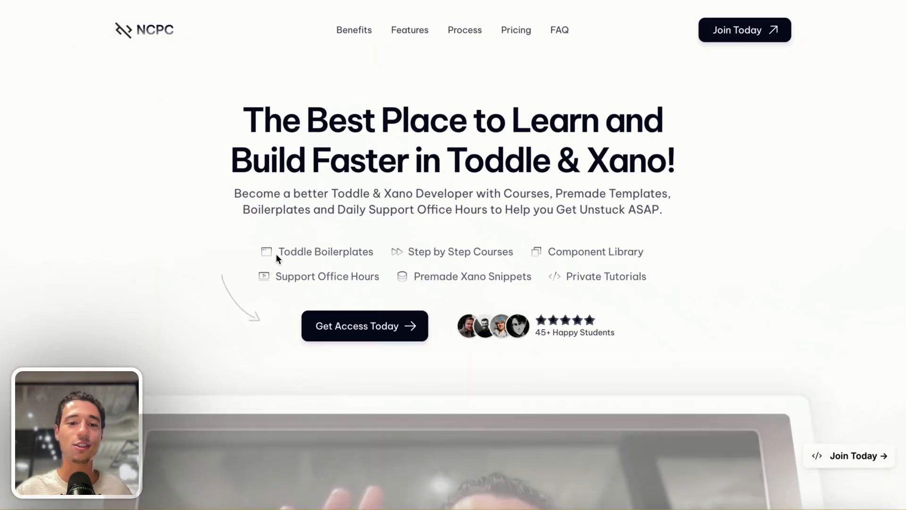